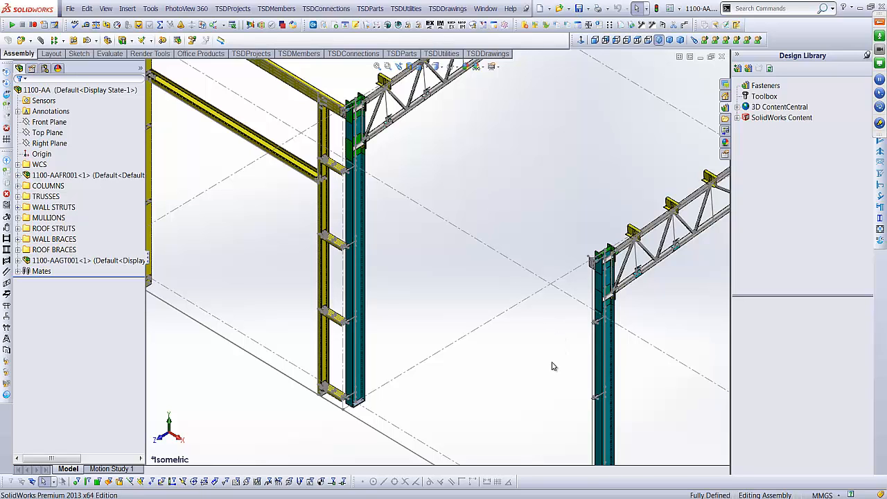
# - Isolate the frame component 1100-AAFR001 in the building assembly
pyautogui.scroll(1, 552, 362)
pyautogui.scroll(4, 596, 381)
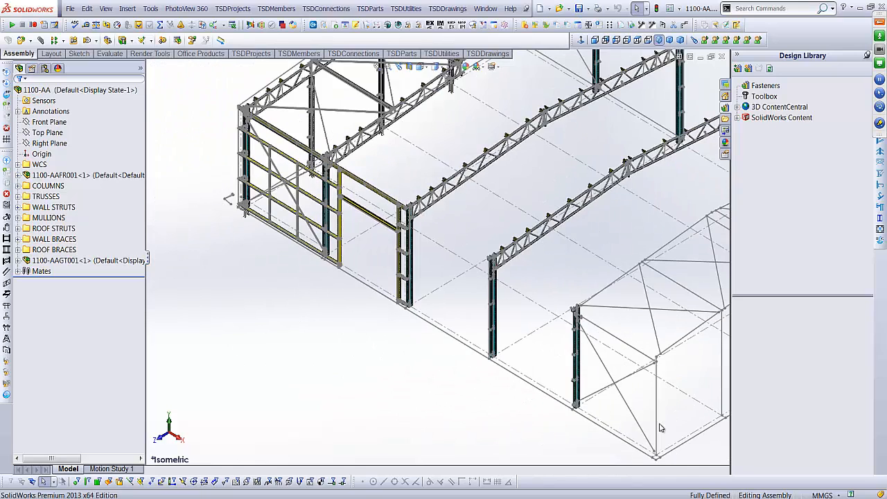
pyautogui.scroll(-3, 650, 420)
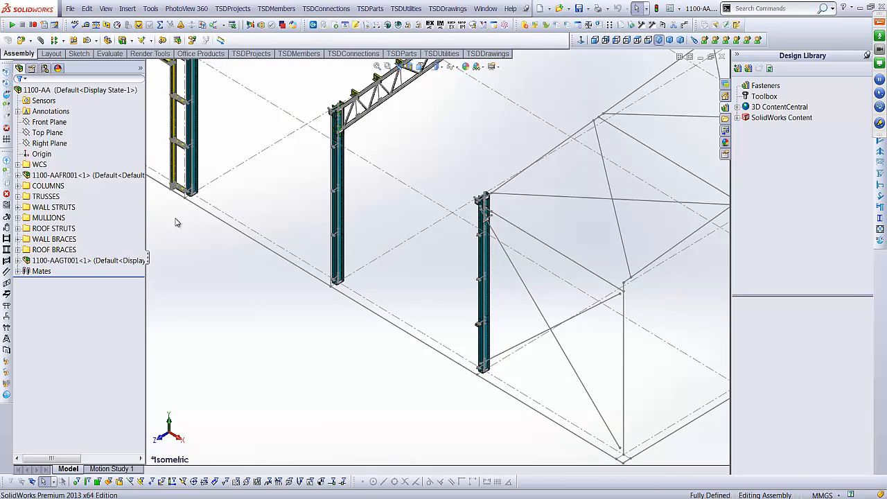
pyautogui.rightClick(65, 178)
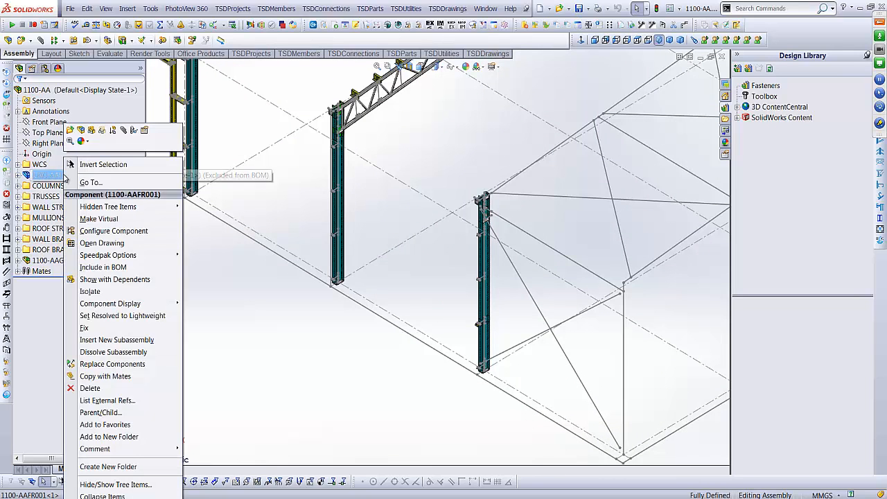
pyautogui.click(101, 292)
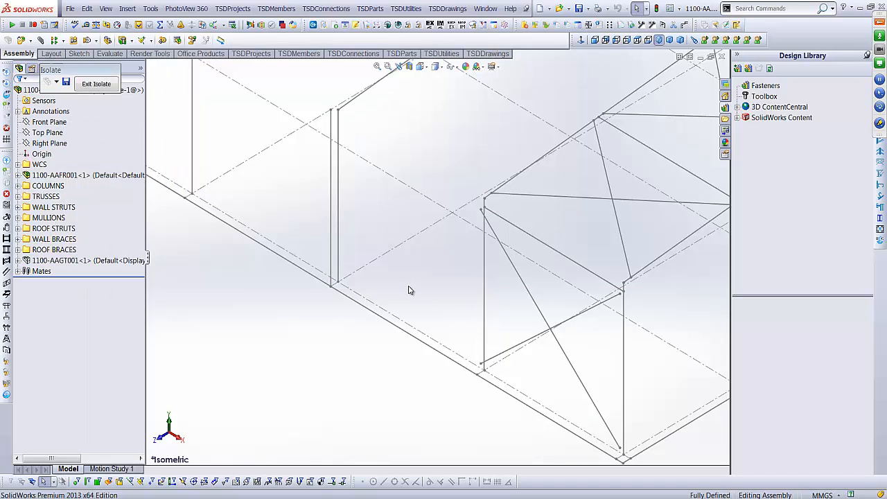
# - Start inserting a purlin or girt member with model type GIRTS and supplier TSD
pyautogui.click(279, 9)
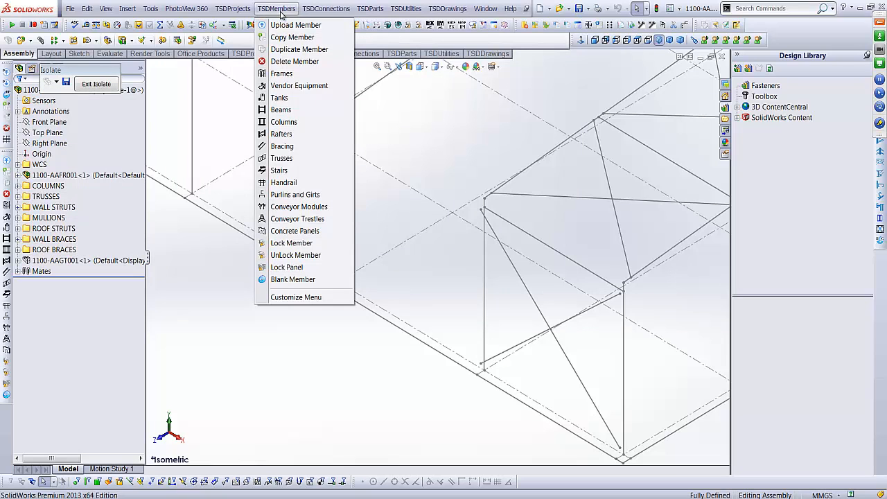
pyautogui.click(297, 195)
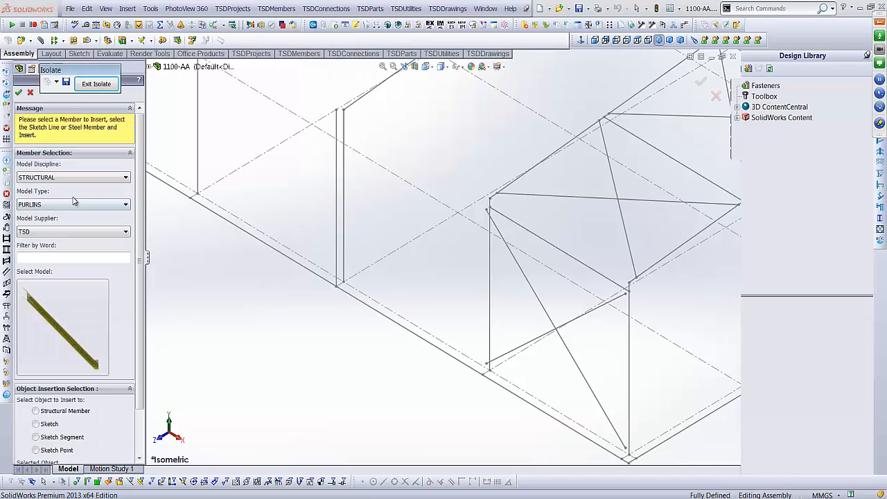
pyautogui.click(74, 201)
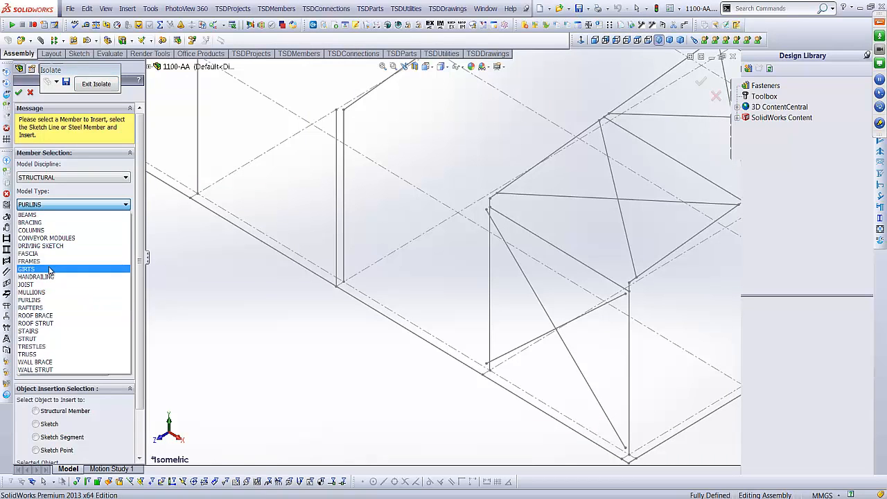
pyautogui.click(50, 269)
pyautogui.click(70, 224)
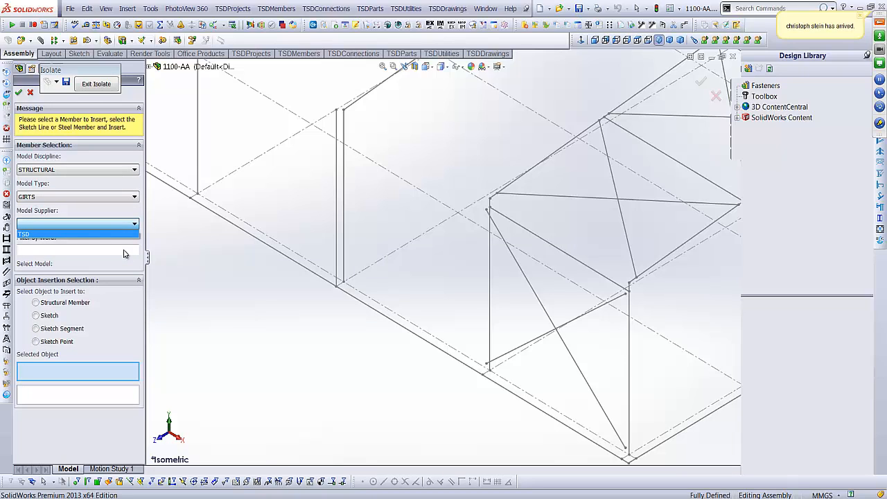
pyautogui.click(80, 235)
# - Insert the girt panel without a door opening on the end bay's 12000 mm base line and the adjoining vertical column line
pyautogui.scroll(-2, 139, 260)
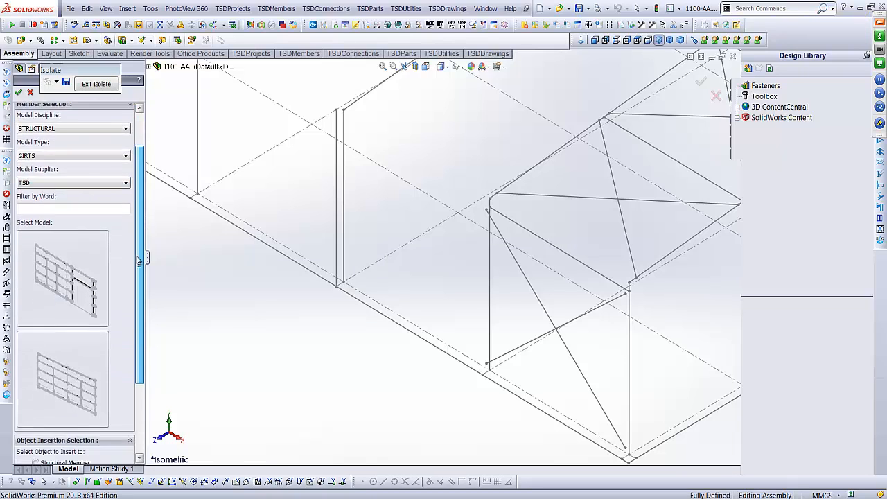
pyautogui.scroll(-2, 138, 260)
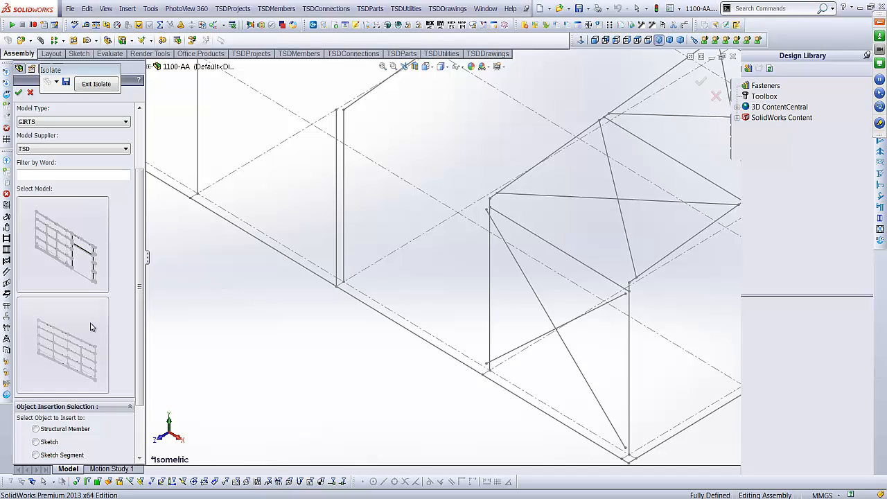
pyautogui.moveTo(90, 327); pyautogui.dragTo(420, 343)
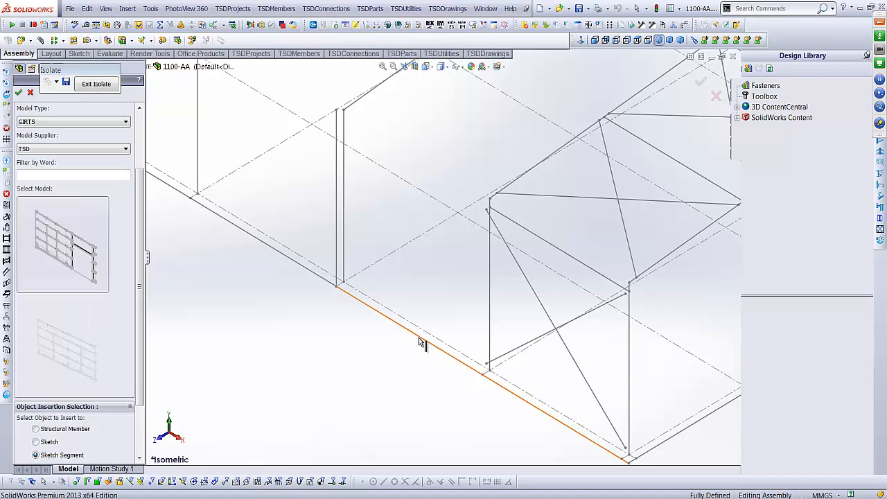
pyautogui.moveTo(421, 343); pyautogui.dragTo(421, 341)
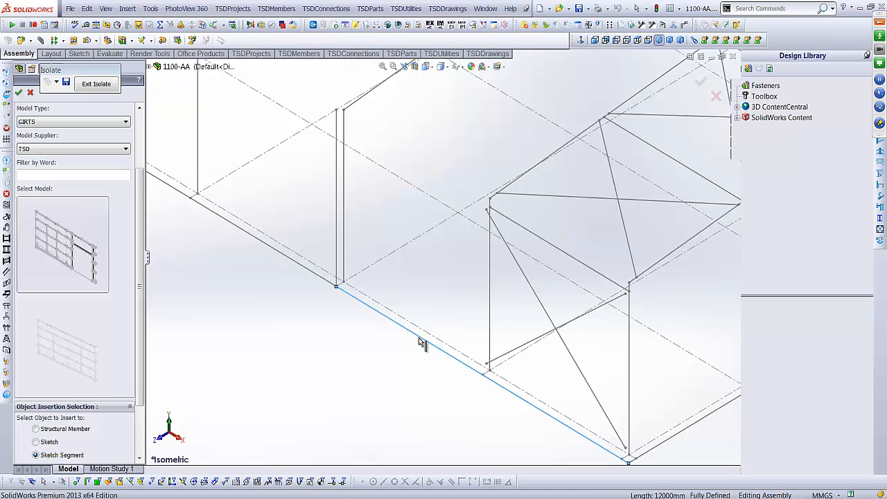
pyautogui.click(337, 222)
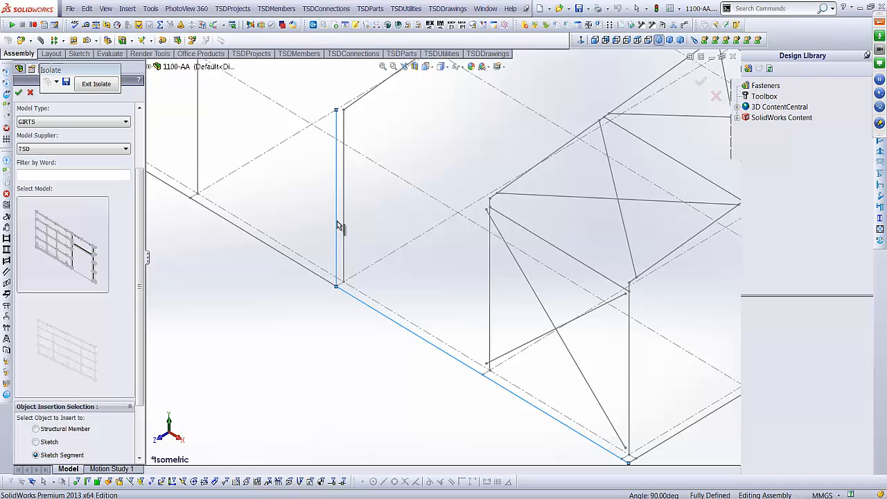
pyautogui.click(702, 81)
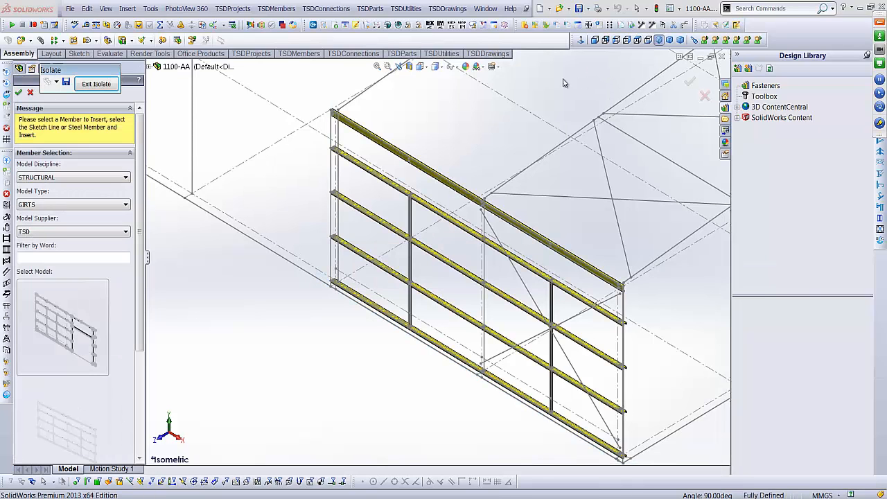
pyautogui.click(30, 93)
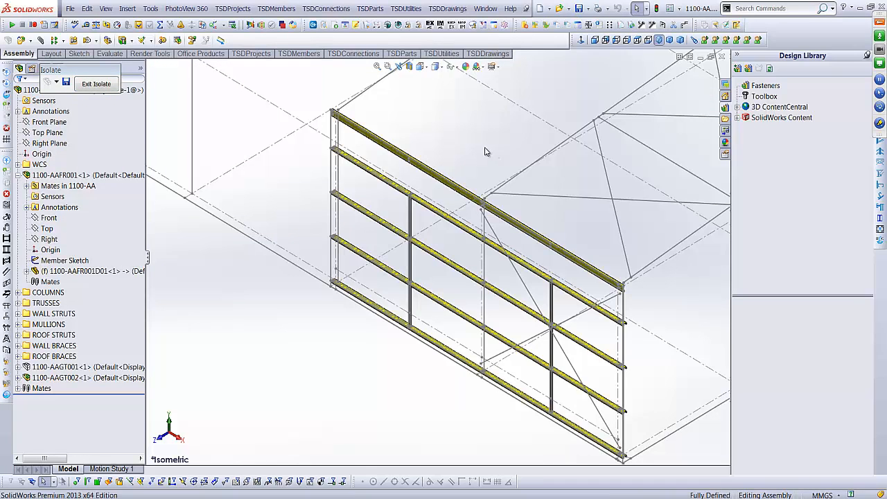
# - Examine the inserted girt panel, including the fasteners on the girt where it crosses the middle column line
pyautogui.scroll(1, 275, 170)
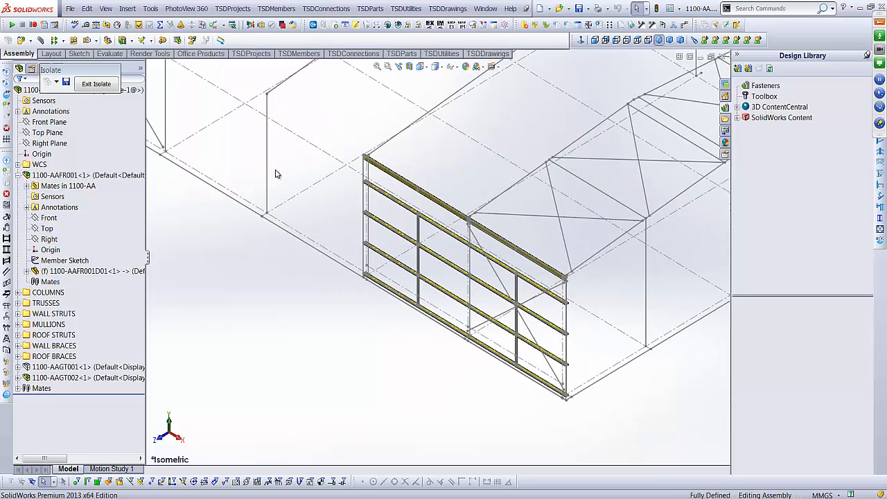
pyautogui.scroll(-3, 523, 285)
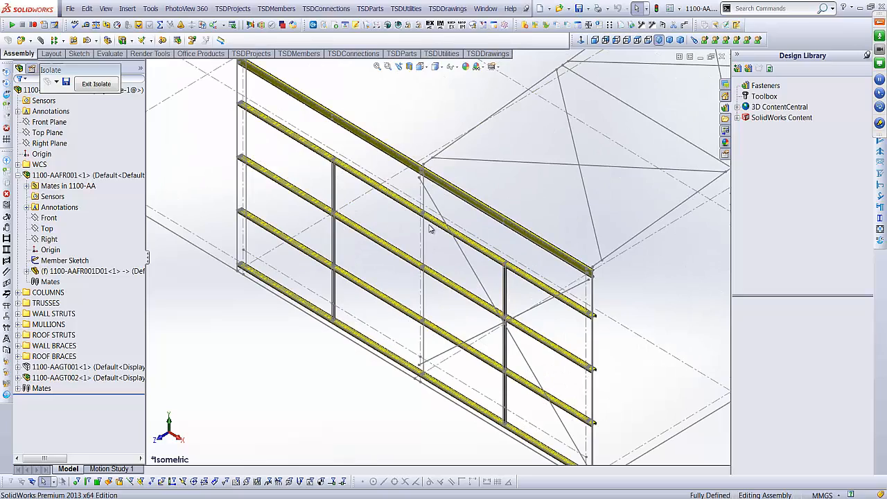
pyautogui.scroll(-2, 417, 220)
pyautogui.scroll(-2, 430, 230)
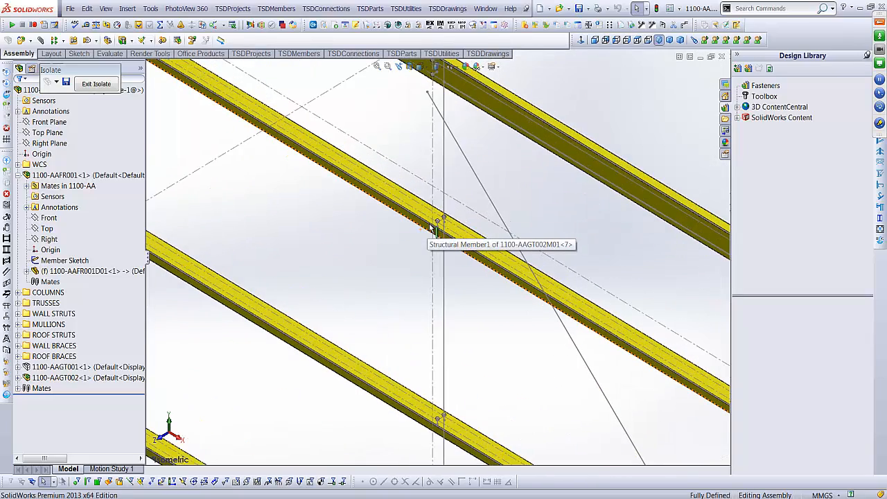
pyautogui.scroll(-2, 443, 232)
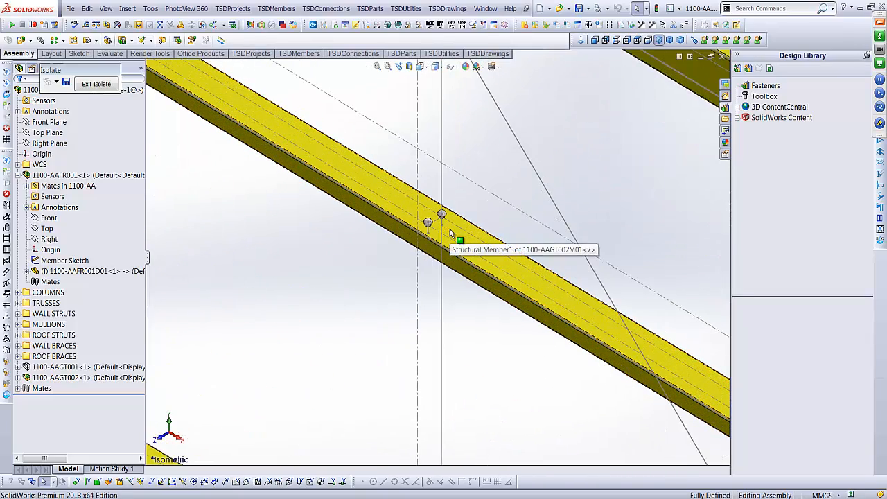
pyautogui.scroll(2, 450, 229)
pyautogui.scroll(-3, 440, 240)
pyautogui.scroll(4, 439, 253)
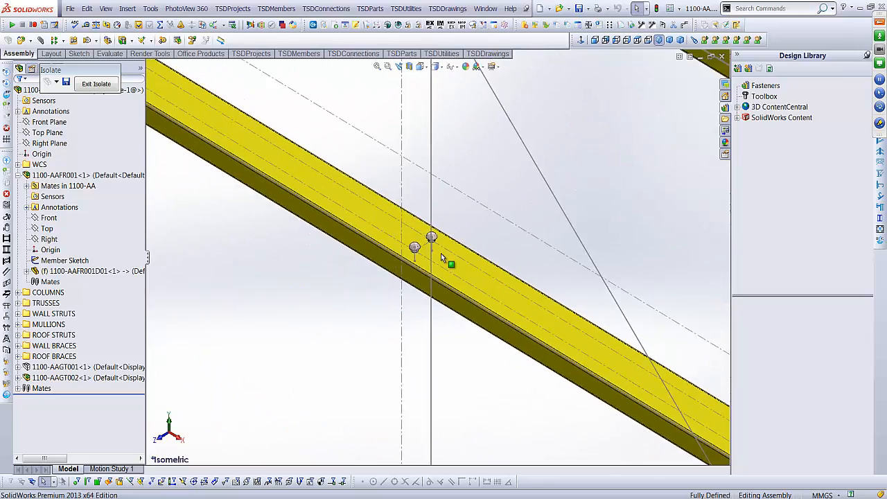
pyautogui.scroll(3, 442, 256)
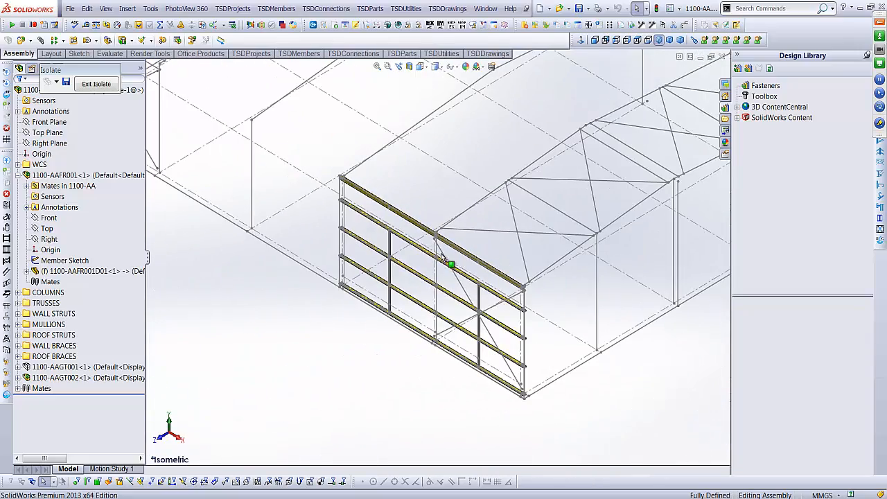
pyautogui.scroll(-3, 476, 312)
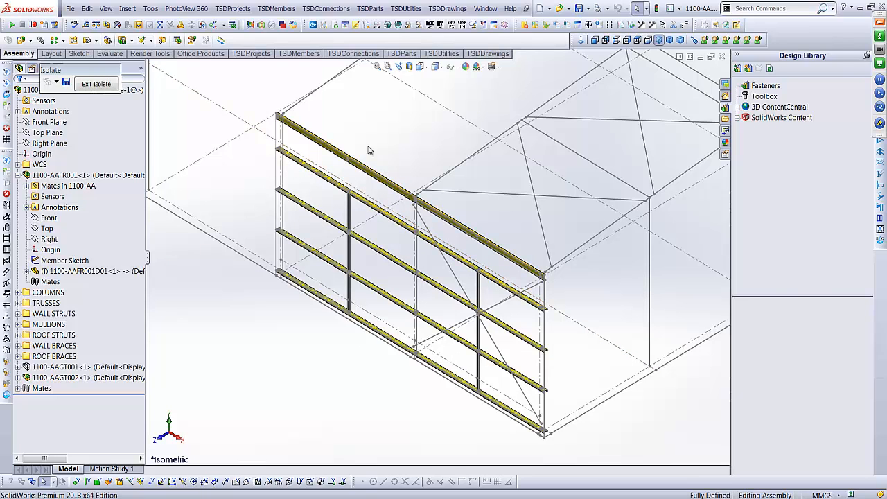
# - Exit the isolated display and inspect the bolted bracket joining the door header girt to the door post in the first panel
pyautogui.scroll(5, 253, 178)
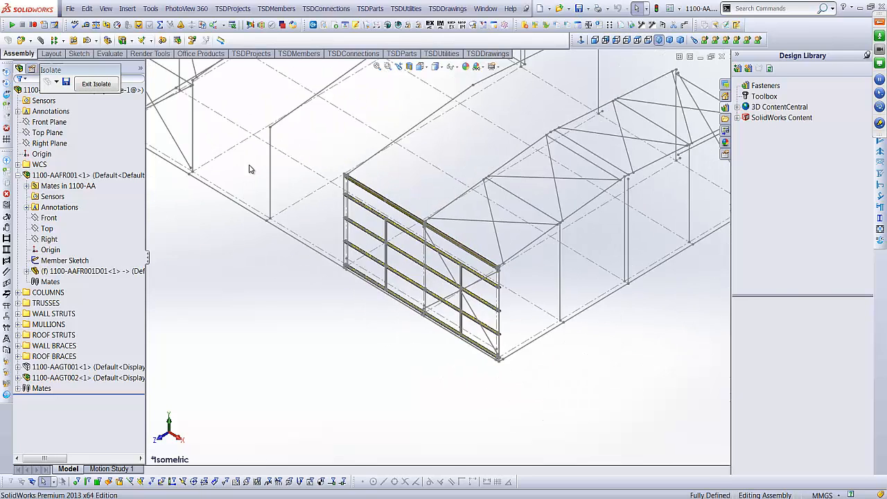
pyautogui.scroll(-3, 153, 100)
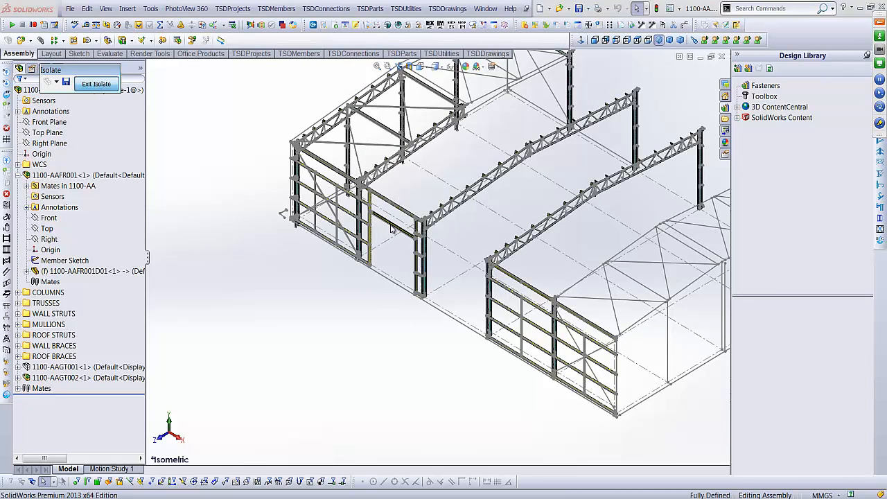
pyautogui.scroll(-5, 392, 229)
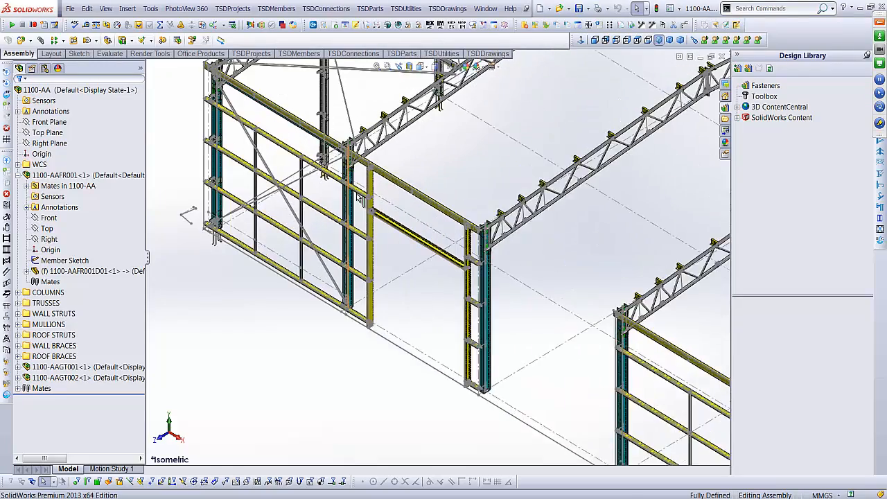
pyautogui.scroll(-6, 358, 197)
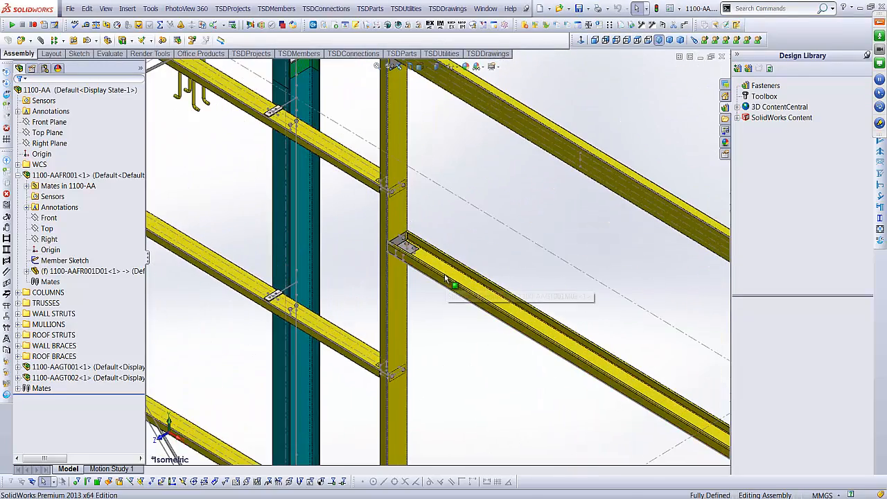
pyautogui.scroll(-5, 433, 251)
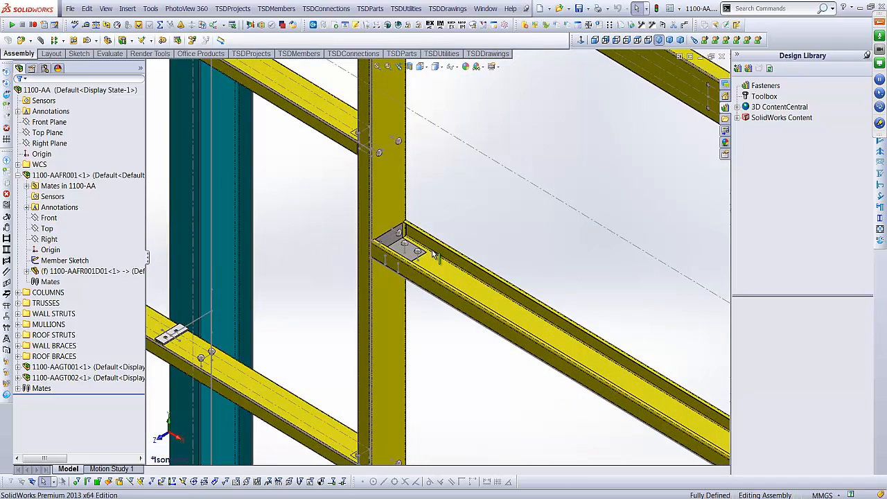
pyautogui.scroll(-1, 432, 253)
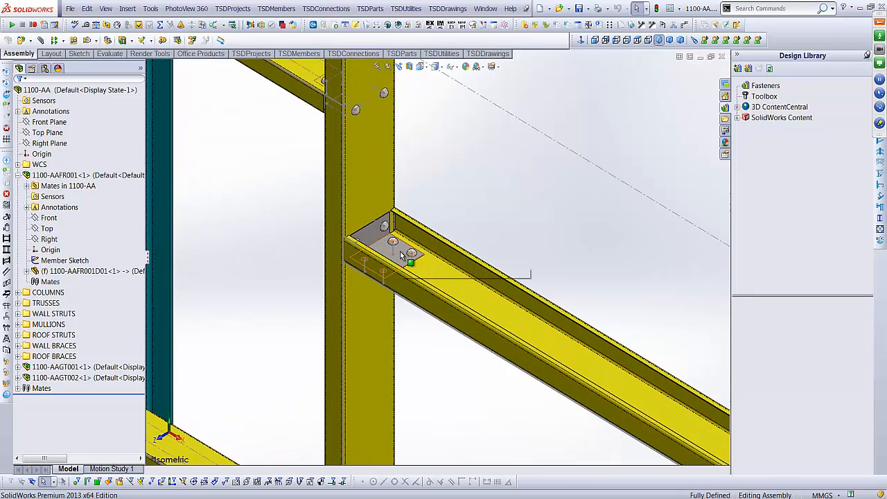
pyautogui.click(381, 174)
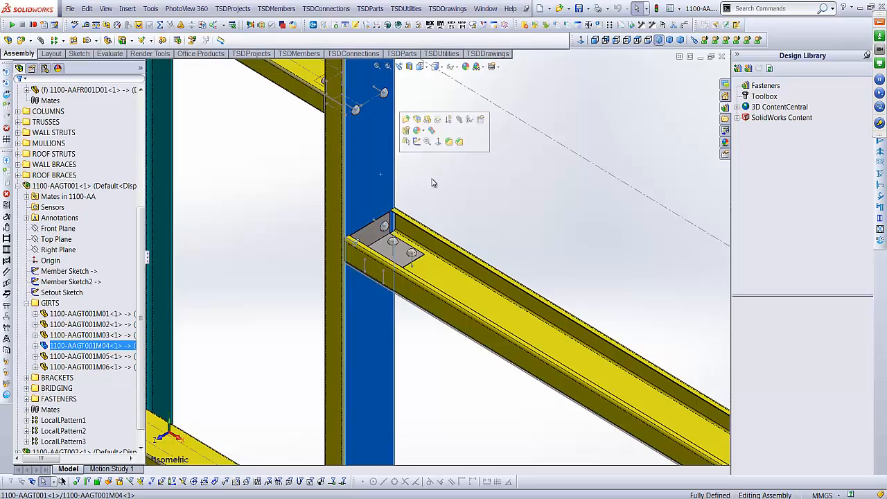
pyautogui.press('Escape')
pyautogui.scroll(3, 456, 281)
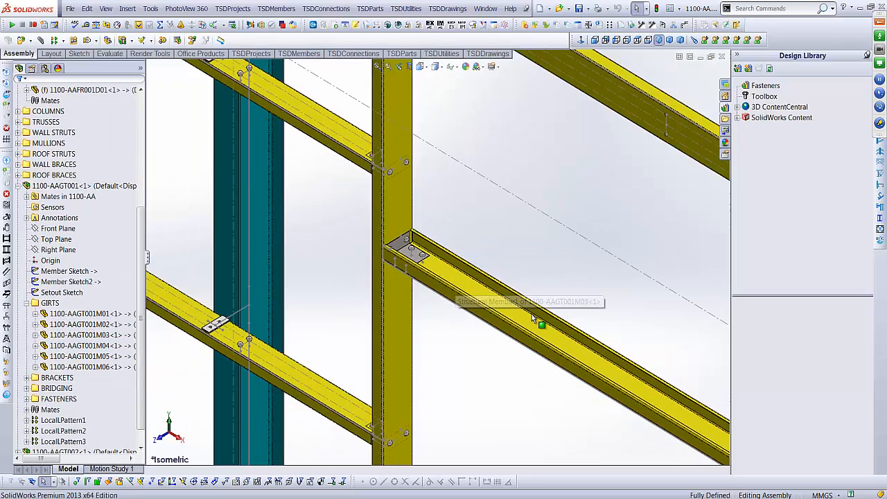
# - Review the door-opening girt panel and the new plain girt panel against the columns along the side wall
pyautogui.scroll(10, 531, 317)
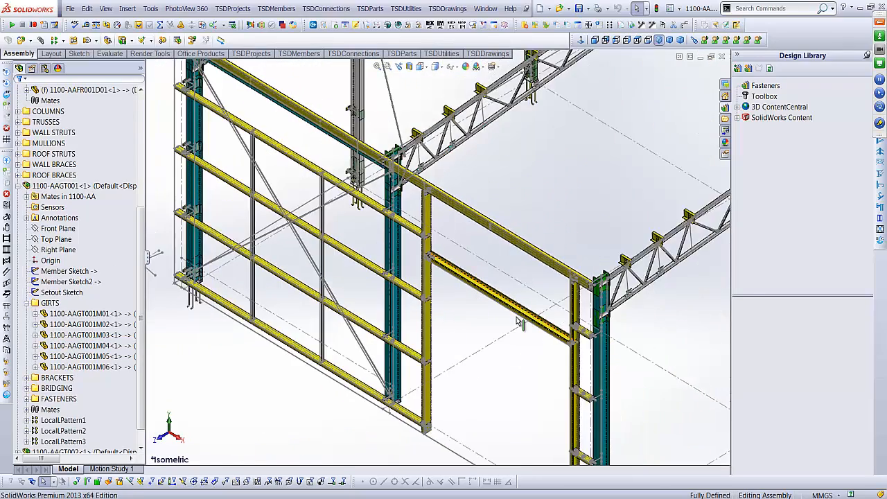
pyautogui.scroll(4, 594, 394)
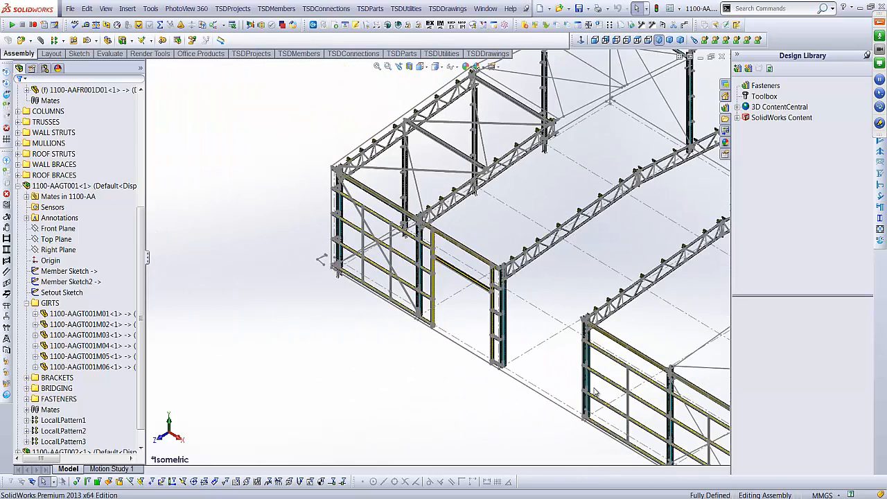
pyautogui.scroll(-2, 612, 416)
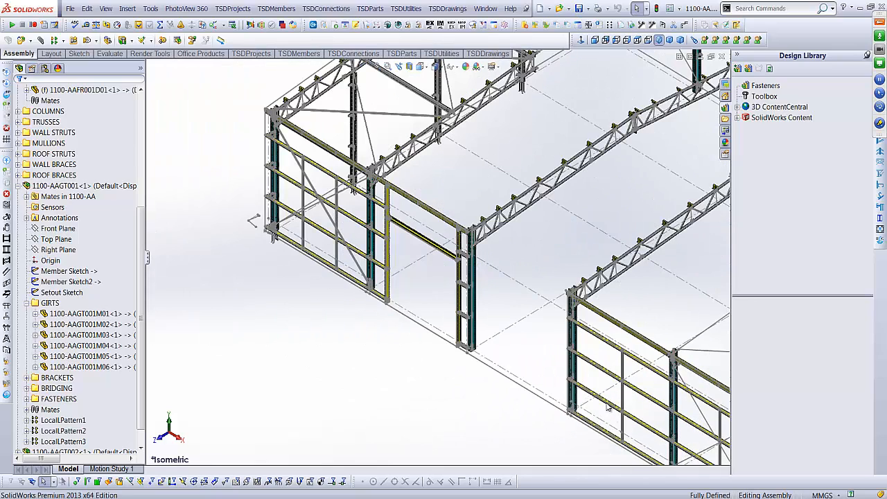
pyautogui.scroll(2, 652, 428)
pyautogui.scroll(2, 660, 422)
pyautogui.scroll(-3, 630, 378)
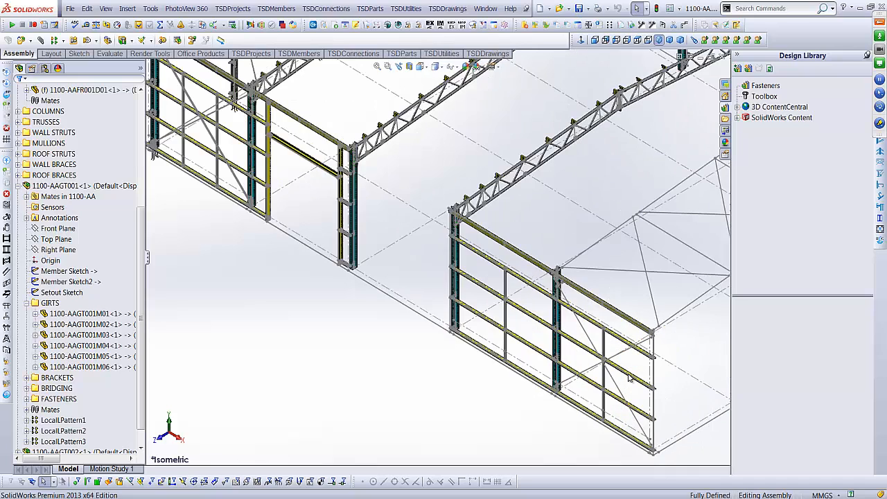
pyautogui.scroll(-2, 569, 330)
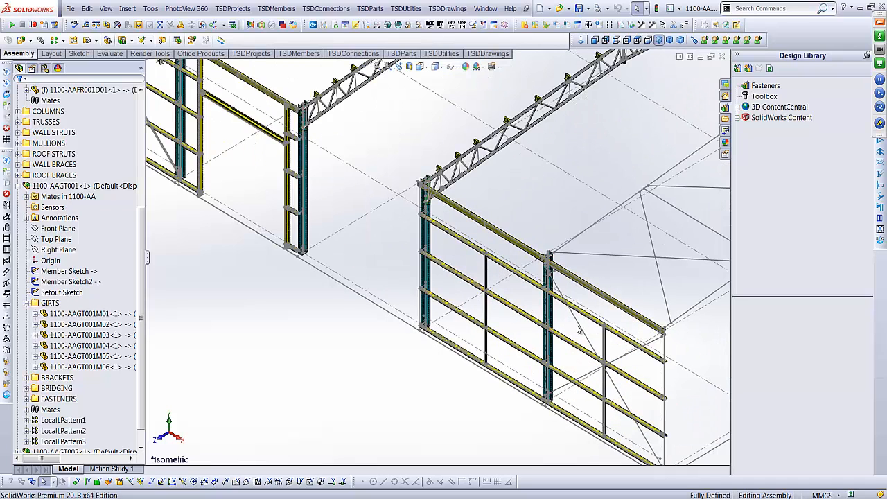
# - Isolate the plain girt panel subassembly 1100-AAGT002 from the rest of the building
pyautogui.scroll(-2, 539, 269)
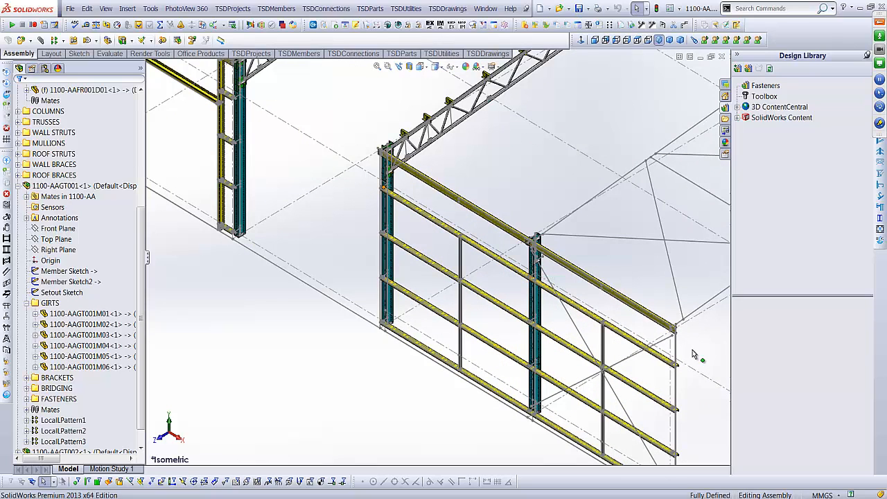
pyautogui.moveTo(142, 232); pyautogui.dragTo(143, 116)
pyautogui.click(18, 175)
pyautogui.click(43, 176)
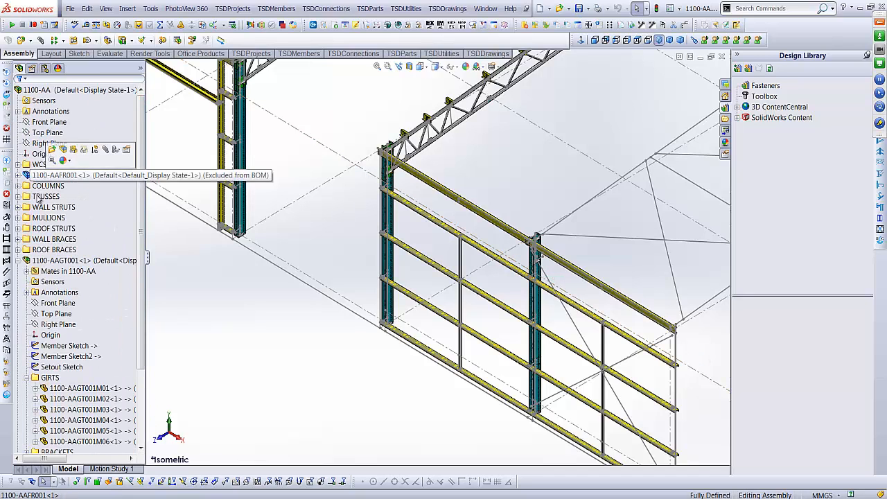
pyautogui.click(19, 261)
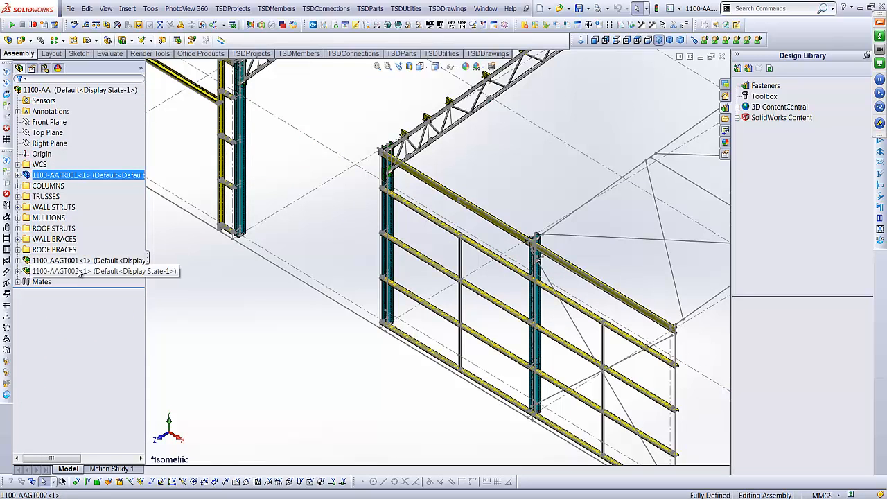
pyautogui.rightClick(79, 272)
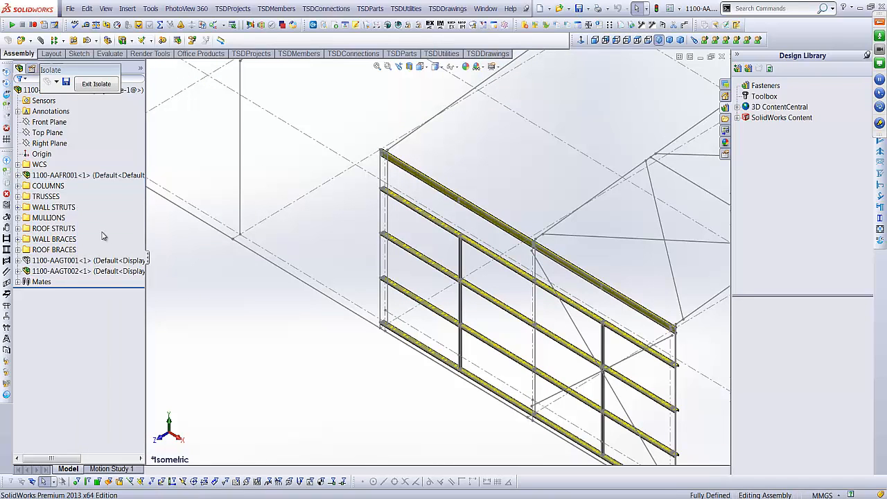
# - Open the Setout Sketch of girt panel 1100-AAGT002 for editing within the assembly
pyautogui.click(18, 271)
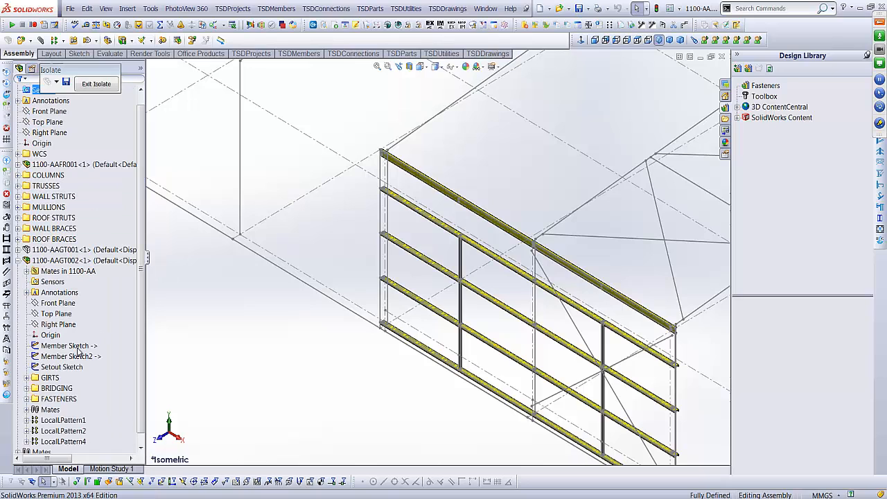
pyautogui.click(63, 368)
pyautogui.click(67, 341)
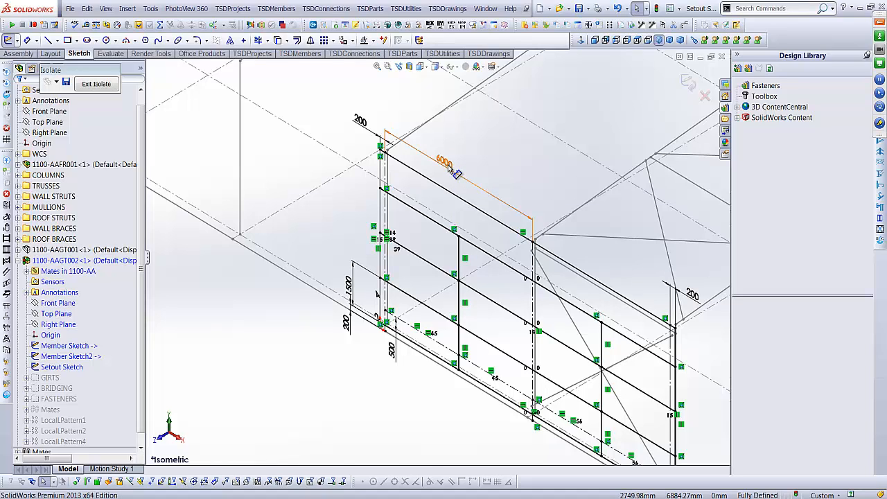
# - Delete the 6000 mm bay dimension and both 200 mm end offset dimensions from the setout sketch
pyautogui.click(449, 168)
pyautogui.press('Delete')
pyautogui.click(362, 125)
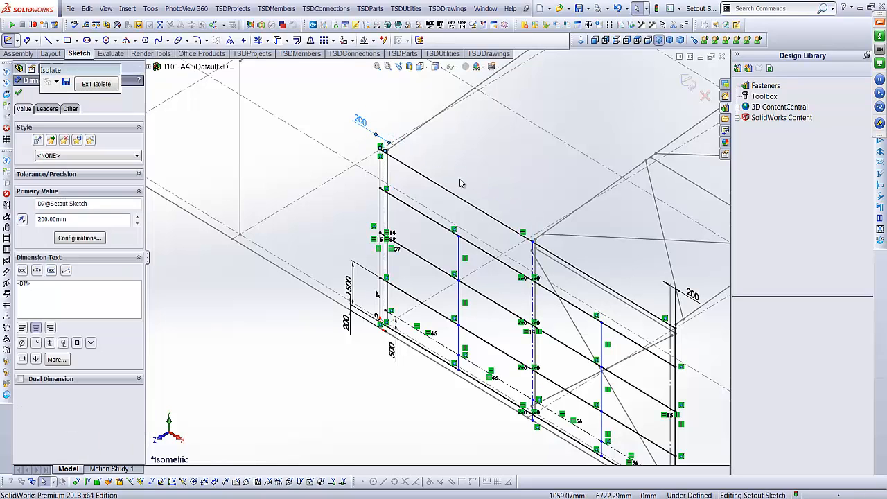
pyautogui.press('Delete')
pyautogui.click(692, 295)
pyautogui.press('Delete')
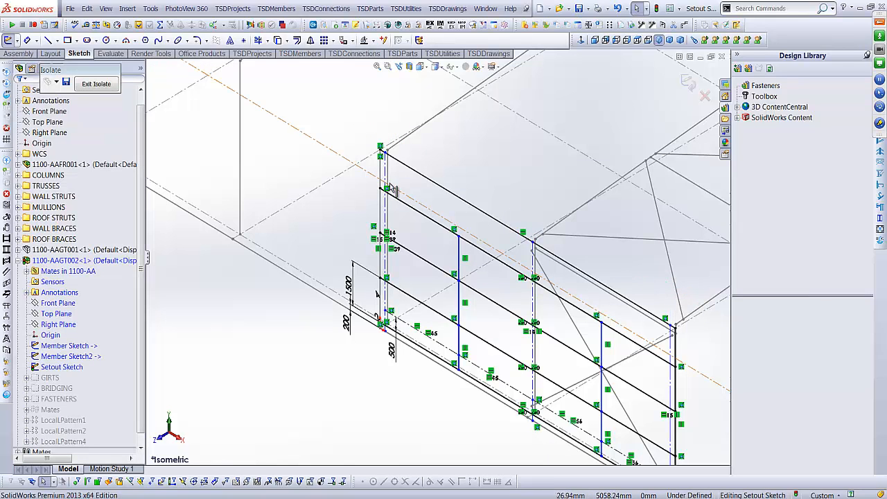
# - Make the panel's first vertical construction line collinear with the adjacent column line in the Grid 4 Columns Sketch
pyautogui.scroll(-5, 392, 189)
pyautogui.click(392, 185)
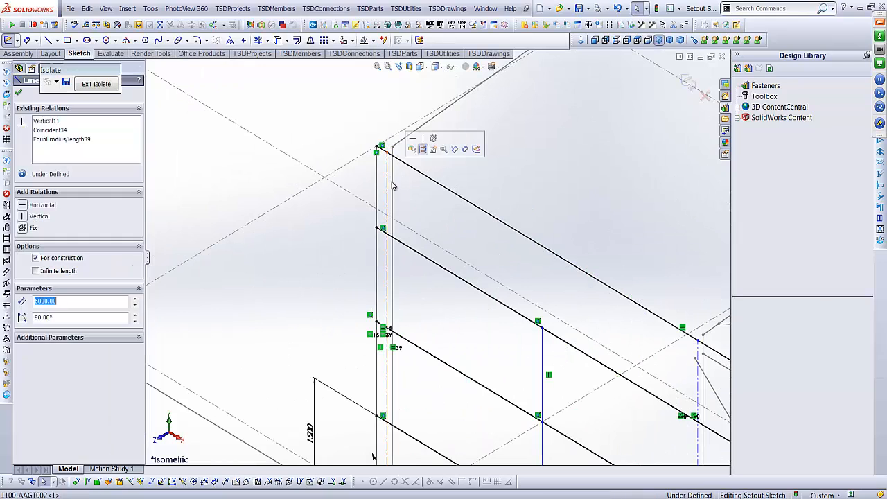
pyautogui.keyDown('ctrl'); pyautogui.click(392, 181); pyautogui.keyUp('ctrl')
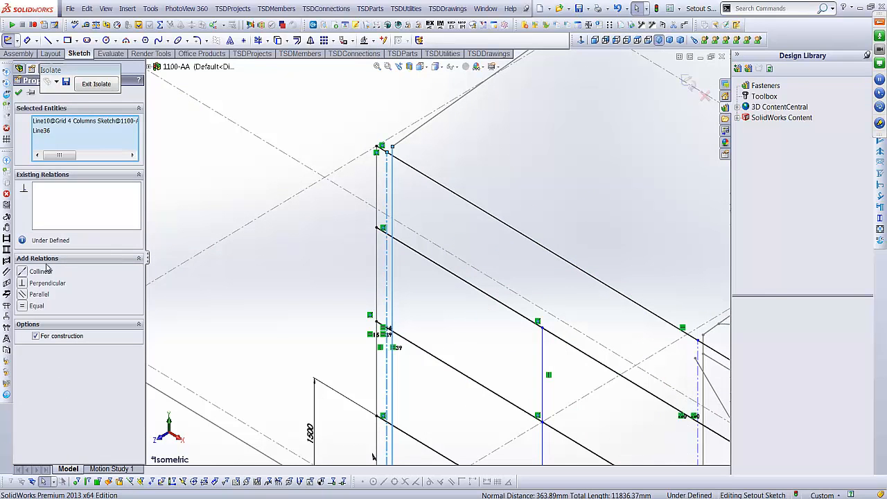
pyautogui.click(21, 272)
# - Make the panel's middle vertical construction line collinear with the middle column line in the Grid 4 Columns Sketch
pyautogui.scroll(6, 561, 326)
pyautogui.scroll(-7, 570, 334)
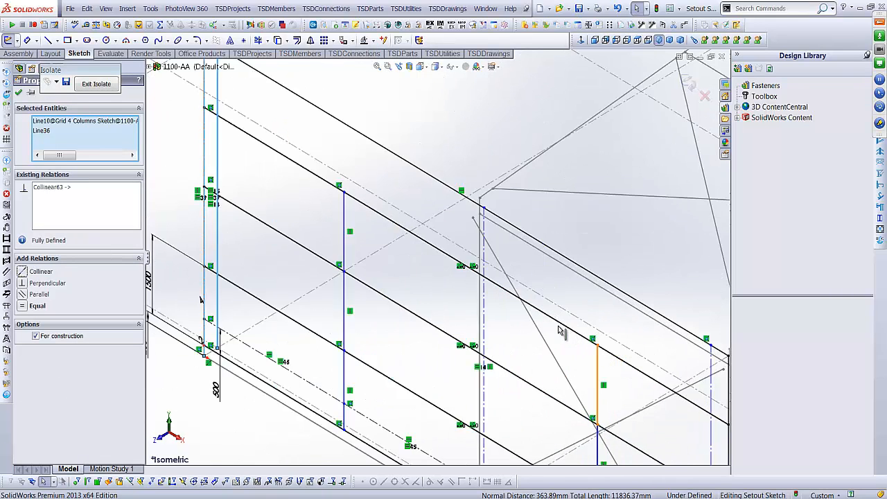
pyautogui.click(438, 219)
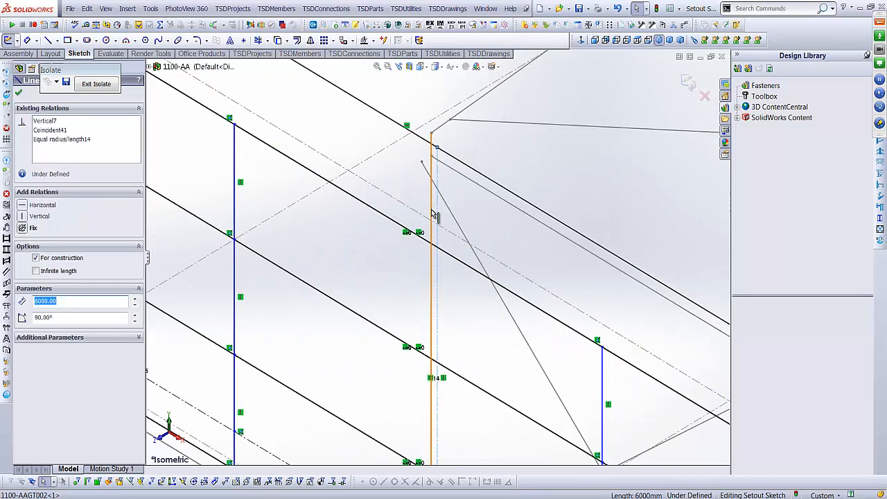
pyautogui.keyDown('ctrl'); pyautogui.click(432, 208); pyautogui.keyUp('ctrl')
pyautogui.click(32, 275)
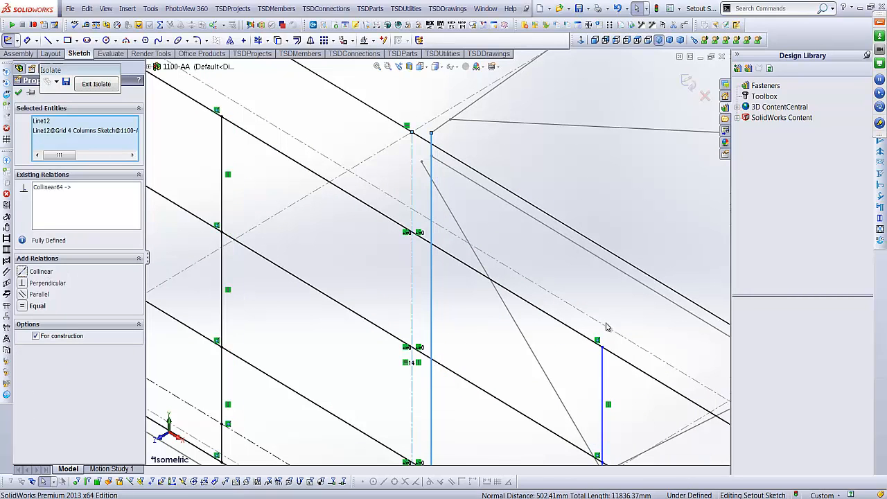
# - Try to reposition the vertical construction line at the far end of the girt panel's setout sketch
pyautogui.scroll(3, 613, 347)
pyautogui.click(643, 344)
pyautogui.scroll(2, 667, 381)
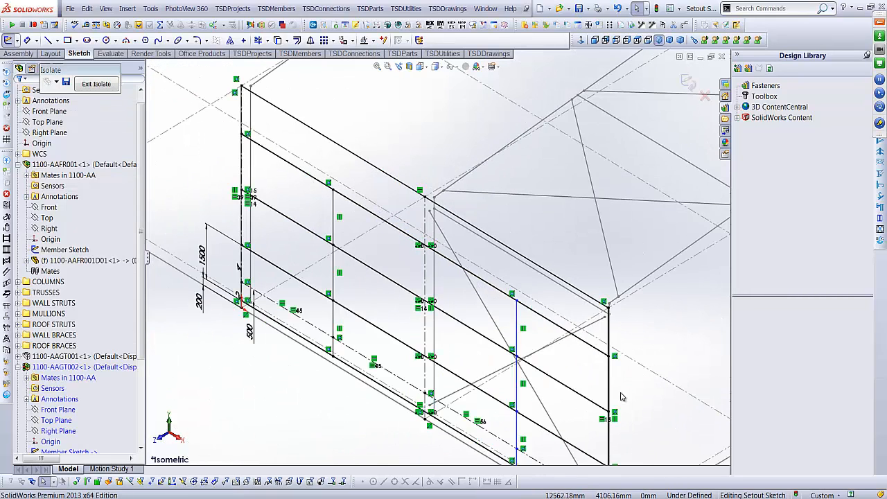
pyautogui.scroll(-4, 620, 396)
pyautogui.moveTo(561, 350); pyautogui.dragTo(520, 316)
pyautogui.click(601, 389)
pyautogui.scroll(3, 559, 430)
pyautogui.scroll(-5, 497, 401)
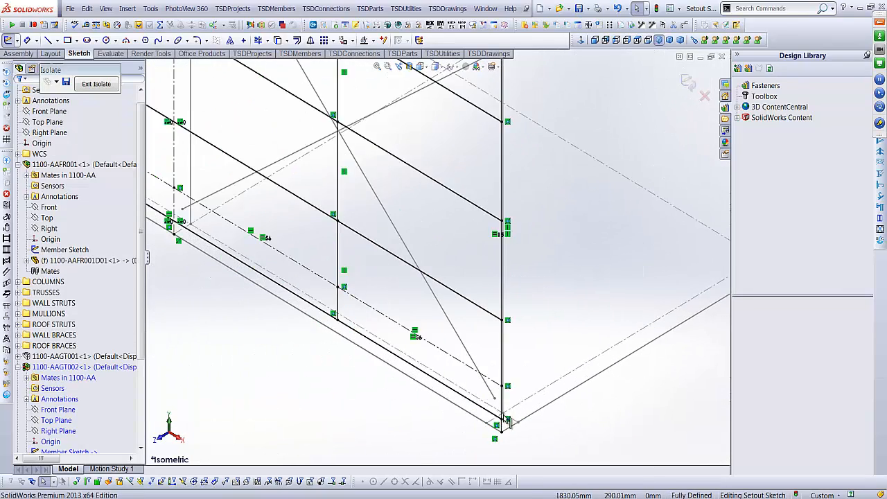
pyautogui.scroll(-1, 497, 401)
# - Try to pull the lower points on the panel's far end line inward along the girts
pyautogui.click(461, 375)
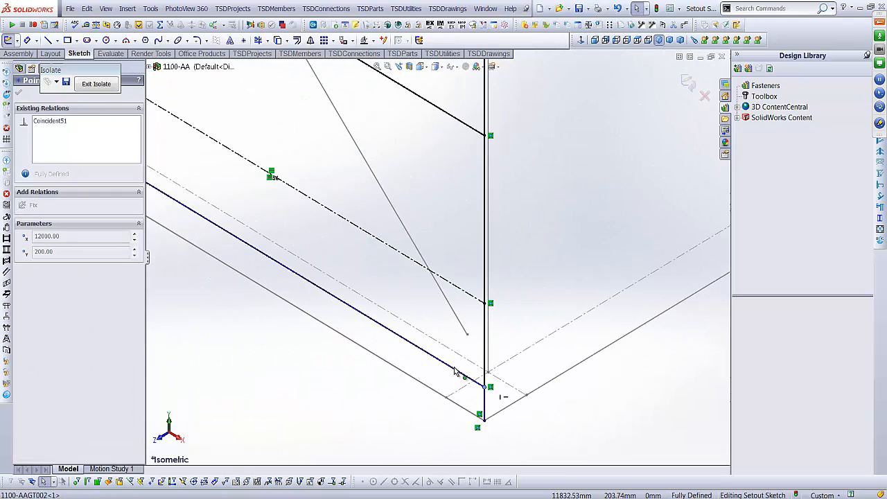
pyautogui.moveTo(424, 346); pyautogui.dragTo(433, 338)
pyautogui.press('Escape')
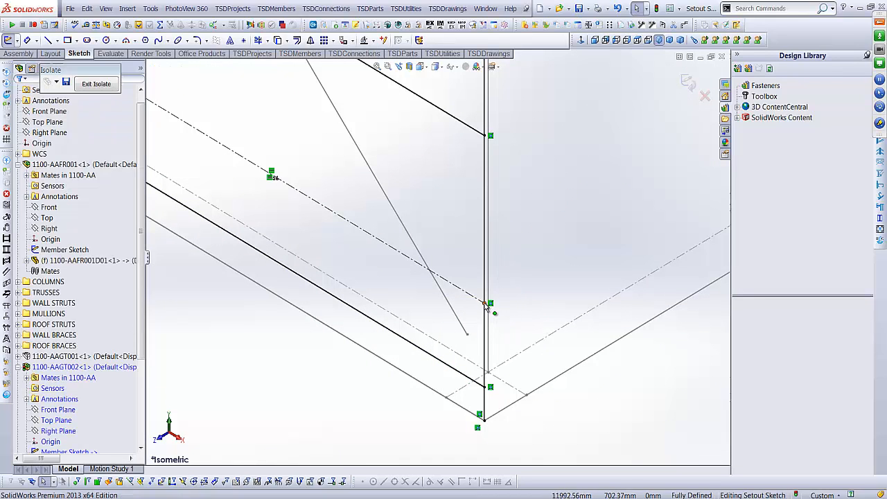
pyautogui.moveTo(484, 304); pyautogui.dragTo(411, 245)
pyautogui.press('Escape')
pyautogui.scroll(3, 518, 165)
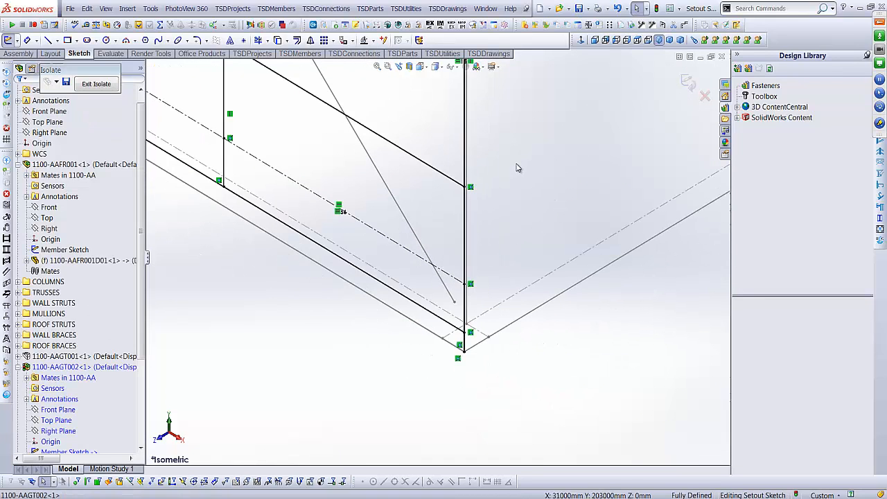
pyautogui.scroll(2, 473, 164)
pyautogui.scroll(-2, 461, 161)
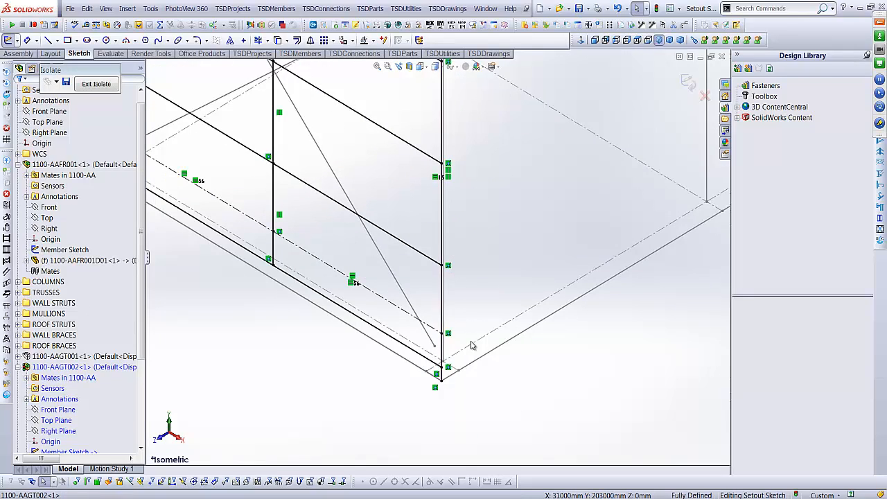
pyautogui.moveTo(471, 346)
pyautogui.mouseDown(button='middle')
pyautogui.moveTo(601, 384)
pyautogui.moveTo(601, 340)
pyautogui.moveTo(517, 190)
pyautogui.moveTo(462, 196)
pyautogui.mouseUp(button='middle')
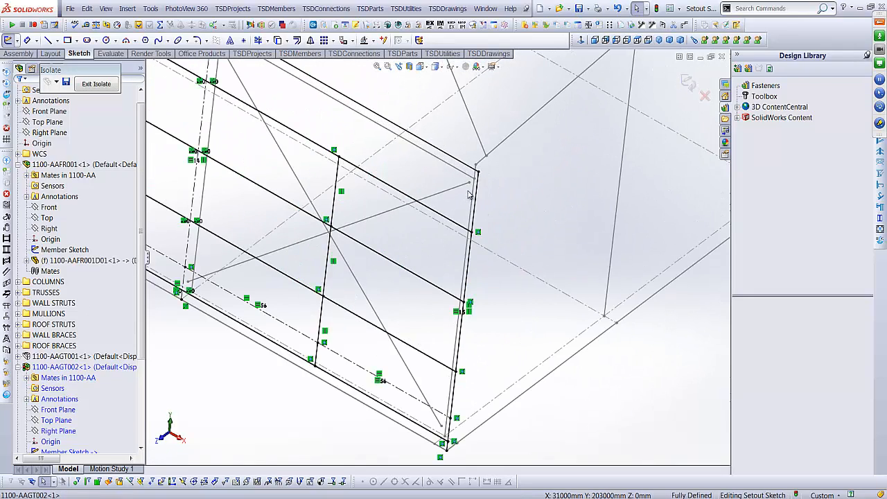
# - Undo the latest changes made at the far end of the setout sketch
pyautogui.click(477, 171)
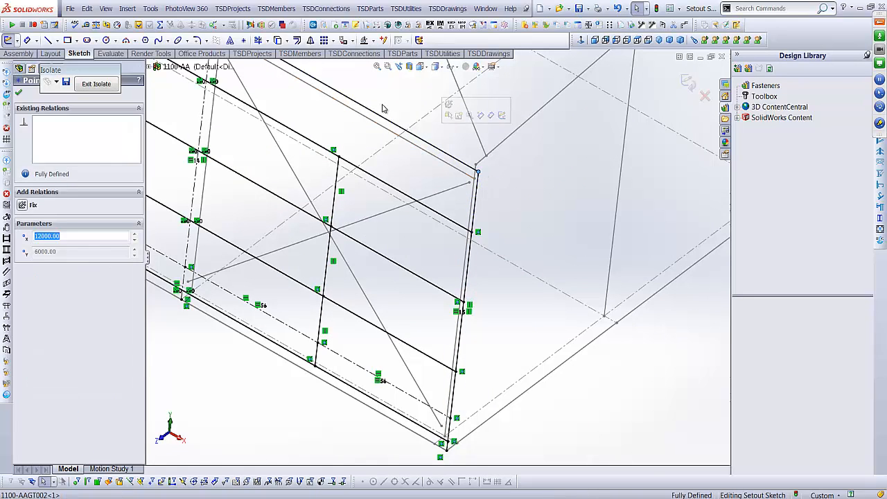
pyautogui.press('Escape')
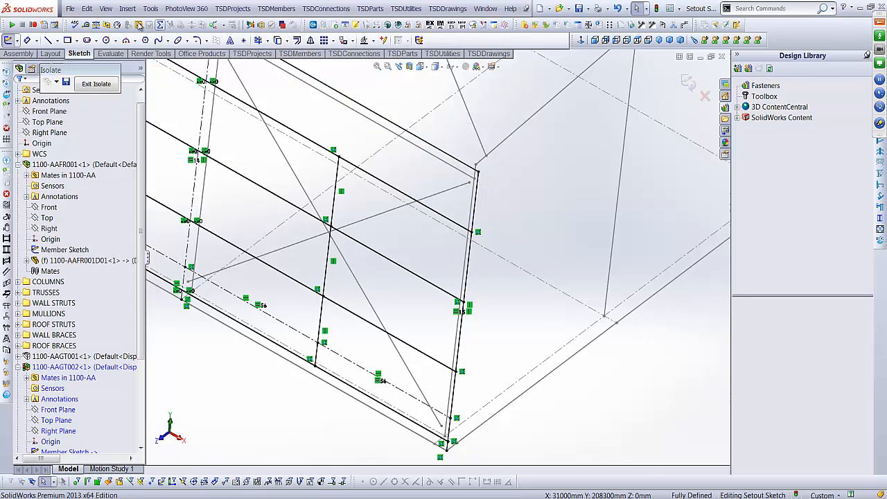
pyautogui.click(86, 8)
pyautogui.click(95, 26)
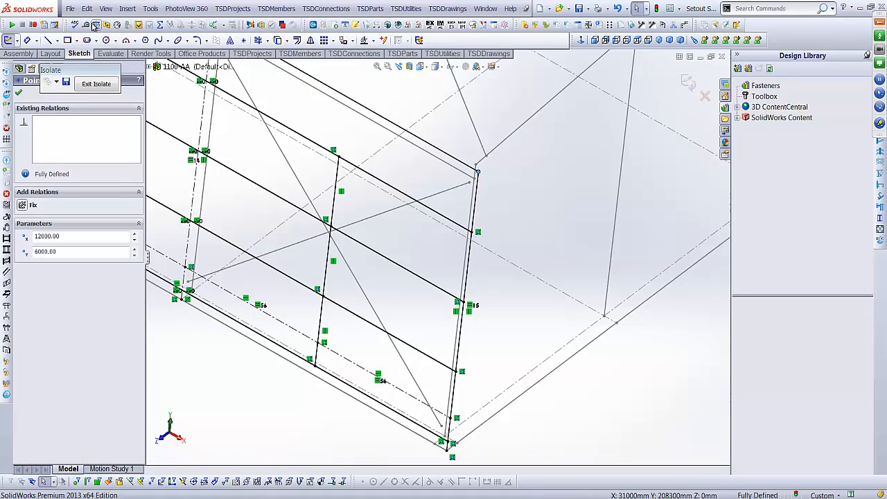
pyautogui.click(86, 8)
pyautogui.click(95, 26)
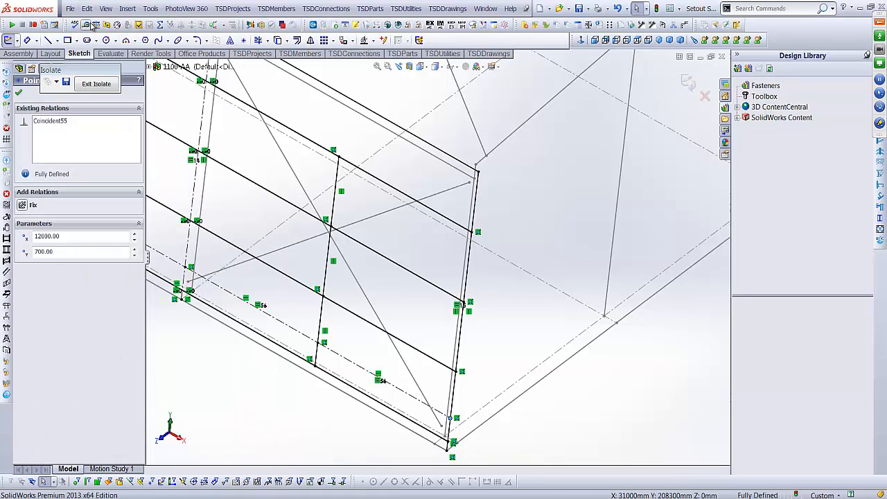
pyautogui.click(86, 8)
pyautogui.click(95, 26)
pyautogui.click(87, 8)
pyautogui.click(92, 27)
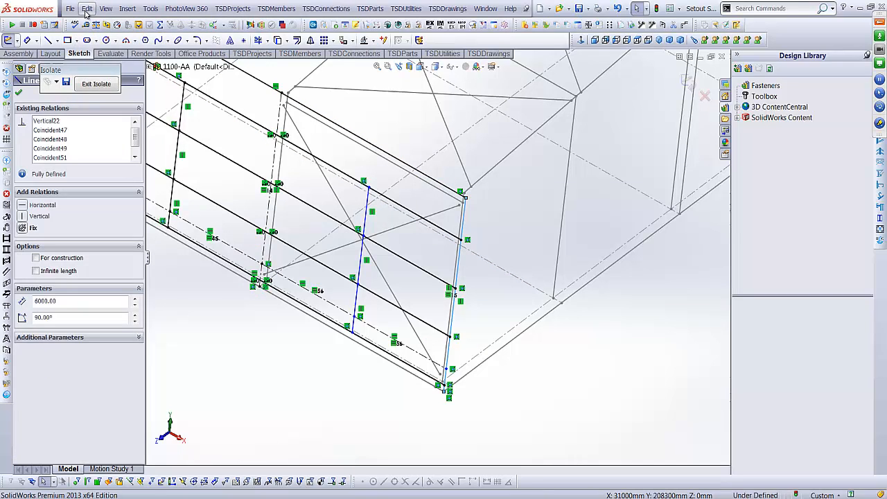
# - Pull the far vertical construction line inward and make it collinear with the end column line in the Grid 4 Columns Sketch
pyautogui.click(468, 382)
pyautogui.moveTo(446, 370); pyautogui.dragTo(419, 354)
pyautogui.click(464, 226)
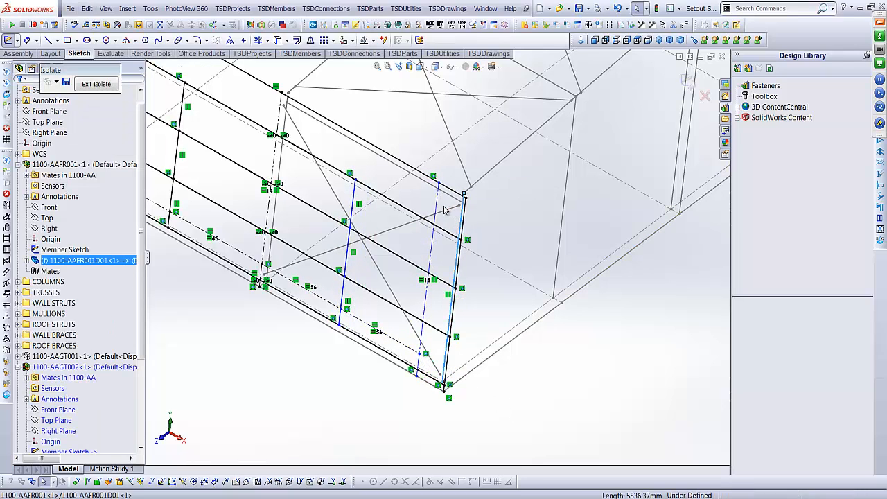
pyautogui.keyDown('ctrl'); pyautogui.click(439, 204); pyautogui.keyUp('ctrl')
pyautogui.click(23, 273)
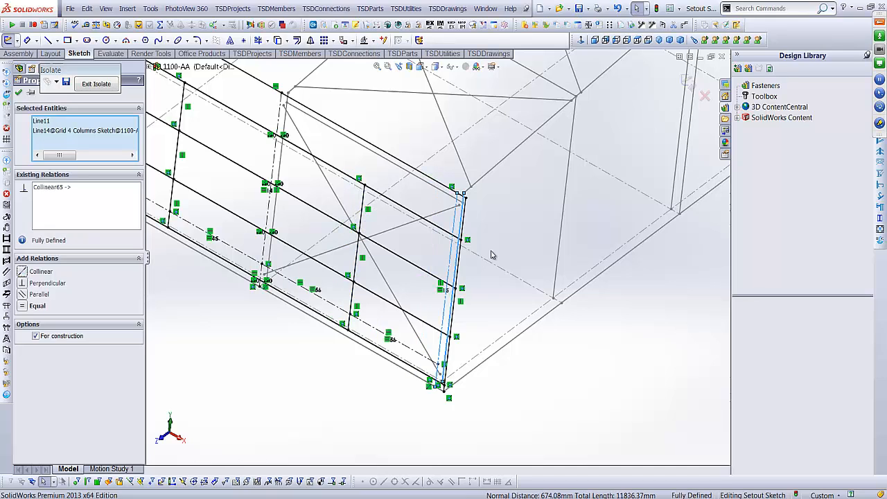
pyautogui.click(510, 235)
# - Examine the relation between the two construction lines on either side of the bridging line in the second bay
pyautogui.scroll(3, 444, 222)
pyautogui.scroll(-2, 327, 186)
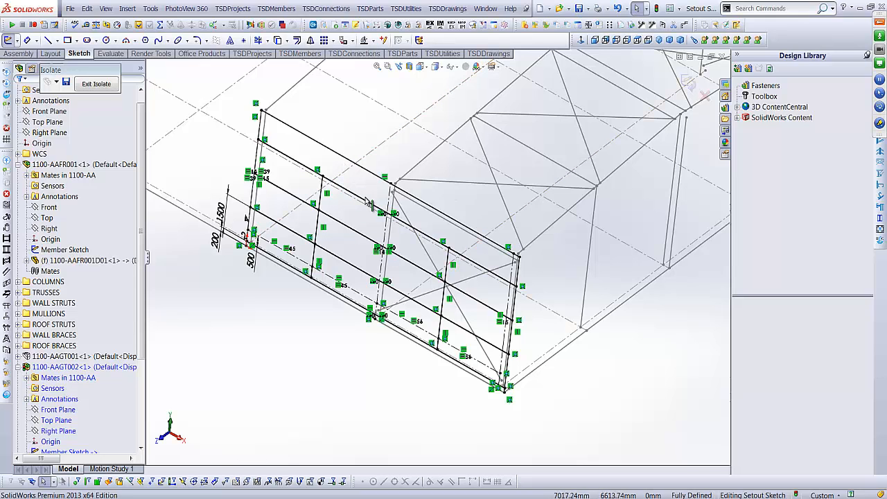
pyautogui.scroll(-2, 420, 268)
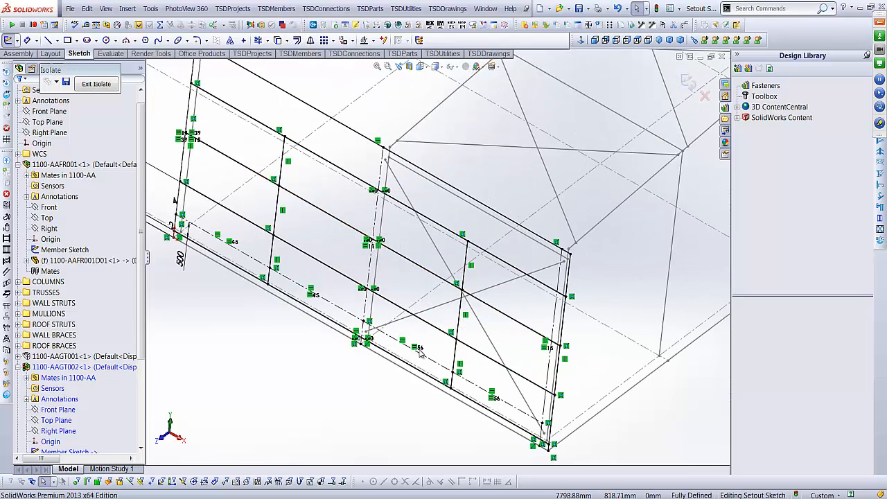
pyautogui.click(420, 357)
pyautogui.keyDown('ctrl'); pyautogui.click(477, 386); pyautogui.keyUp('ctrl')
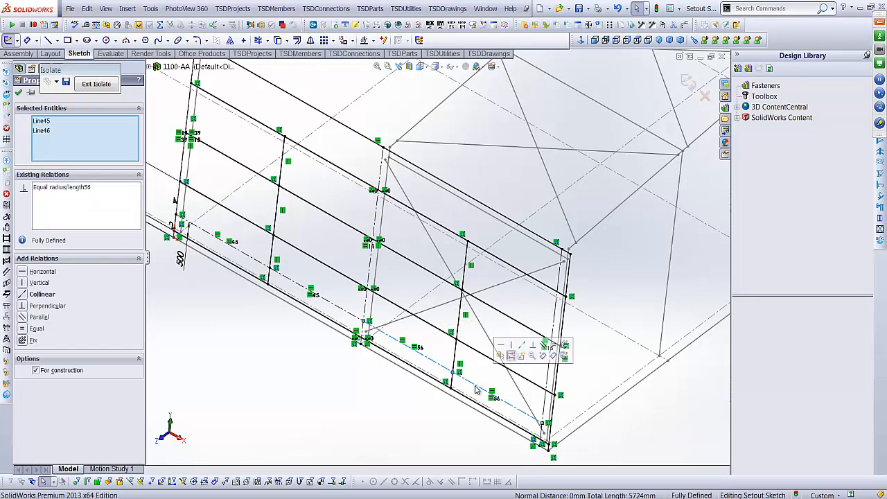
pyautogui.press('Escape')
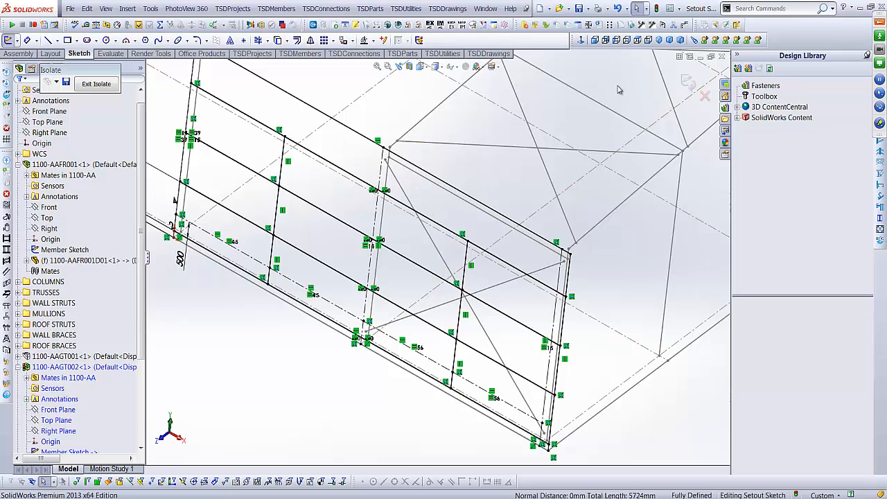
# - Finish editing the setout sketch and the girt panel, and exit the isolated display
pyautogui.click(687, 82)
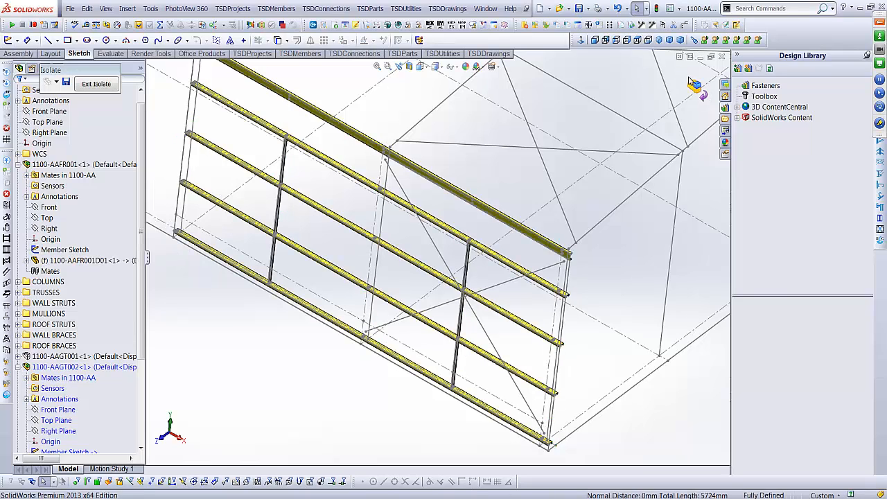
pyautogui.click(691, 82)
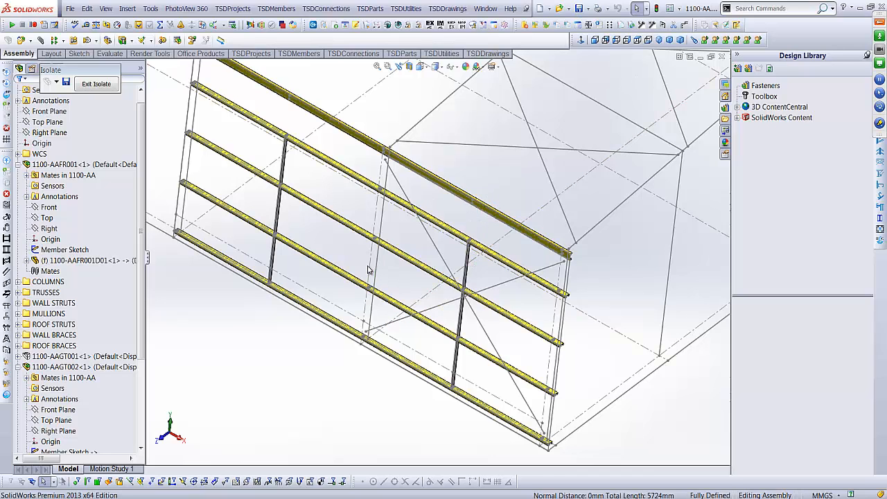
pyautogui.scroll(2, 369, 270)
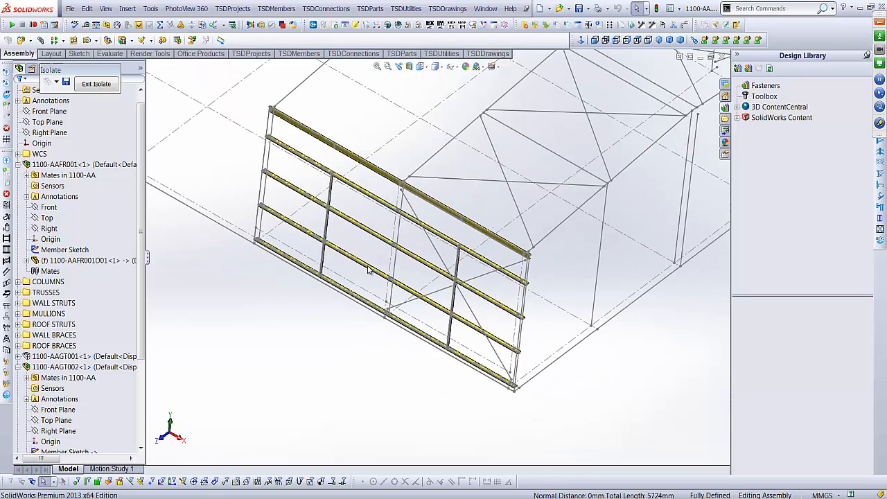
pyautogui.click(389, 68)
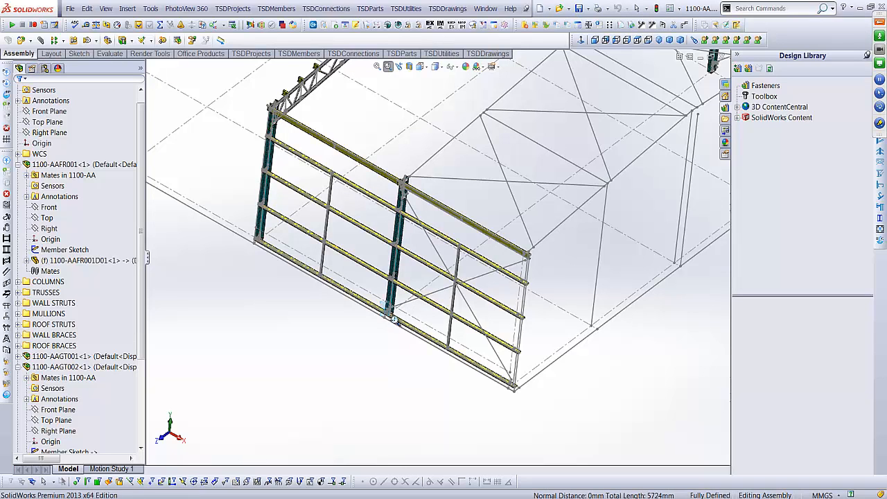
# - Isolate the bottom girt and its connection plate at the base of the column between the two bays
pyautogui.moveTo(394, 319); pyautogui.dragTo(402, 323)
pyautogui.scroll(-3, 395, 338)
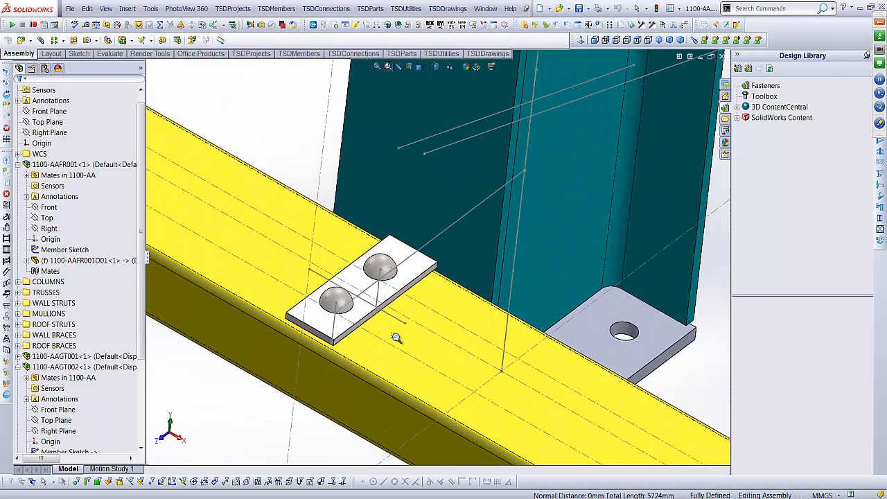
pyautogui.press('Escape')
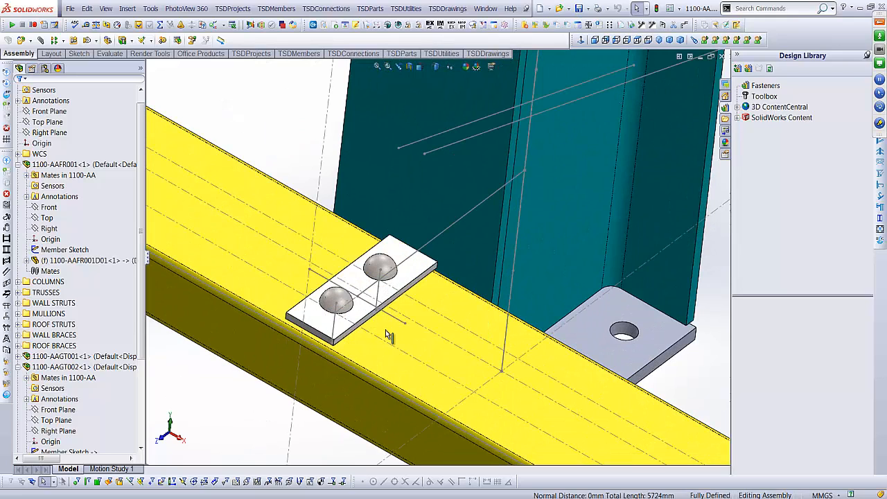
pyautogui.click(386, 334)
pyautogui.rightClick(387, 334)
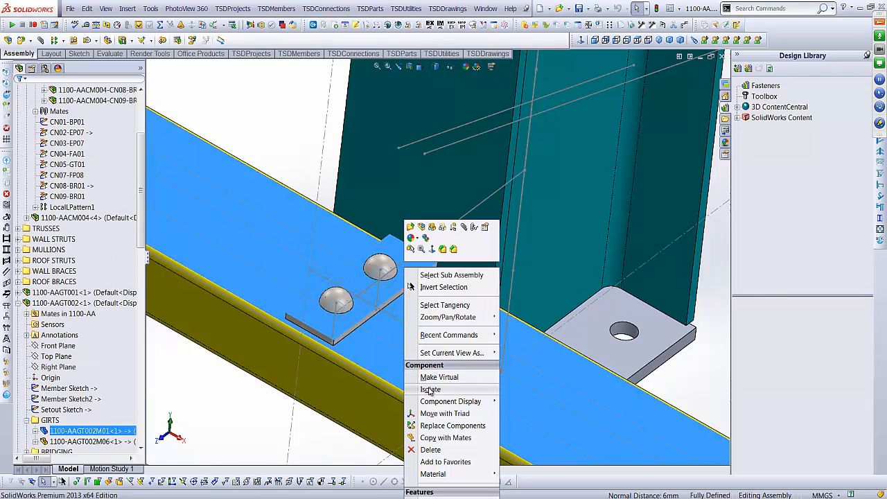
pyautogui.click(430, 390)
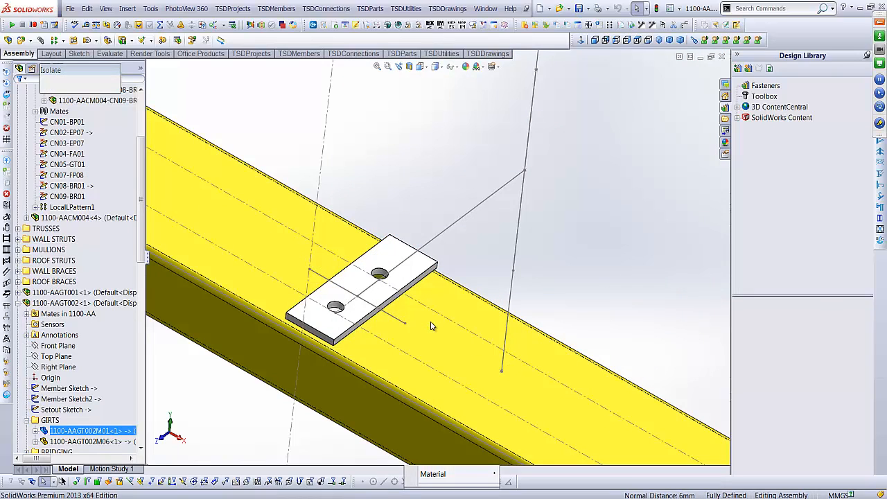
# - Examine the girt and plate bolt holes from both sides, restore the previous view and exit the isolated display
pyautogui.scroll(1, 431, 323)
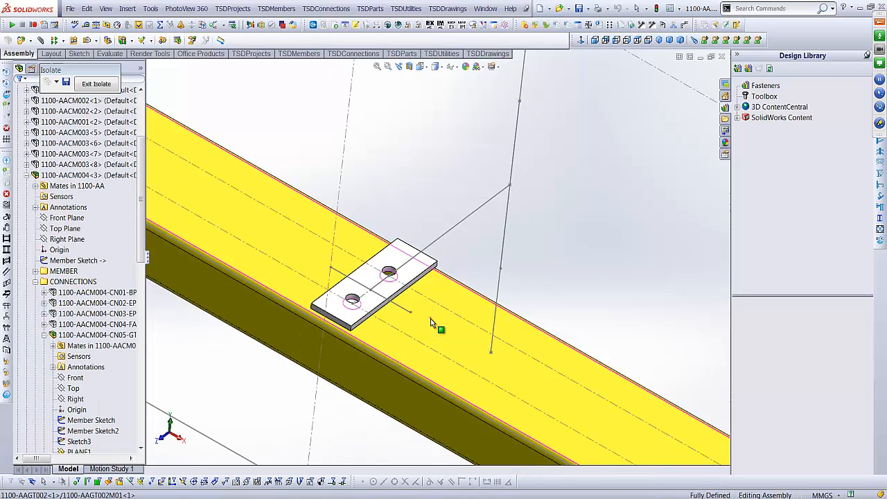
pyautogui.moveTo(430, 324); pyautogui.dragTo(323, 307, button='middle')
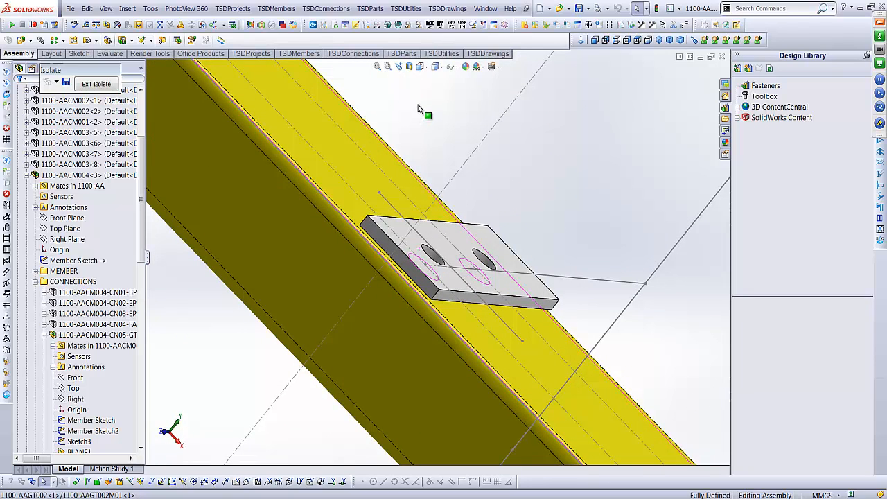
pyautogui.click(399, 67)
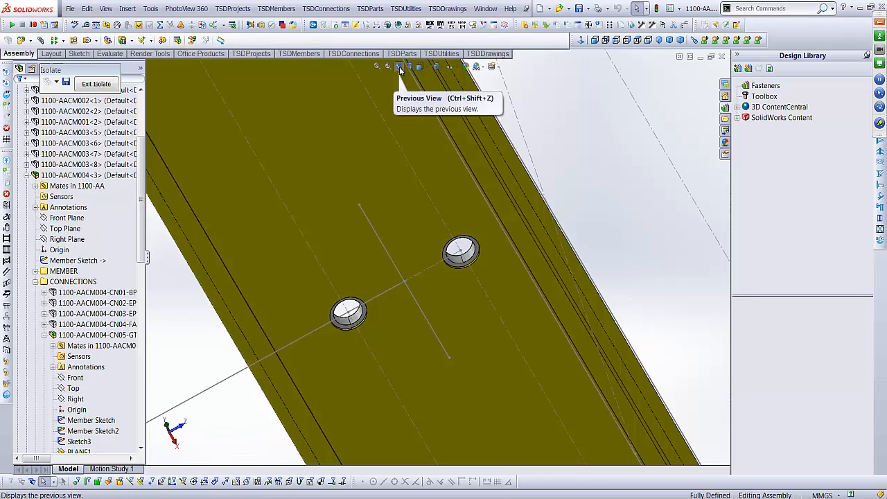
pyautogui.click(400, 67)
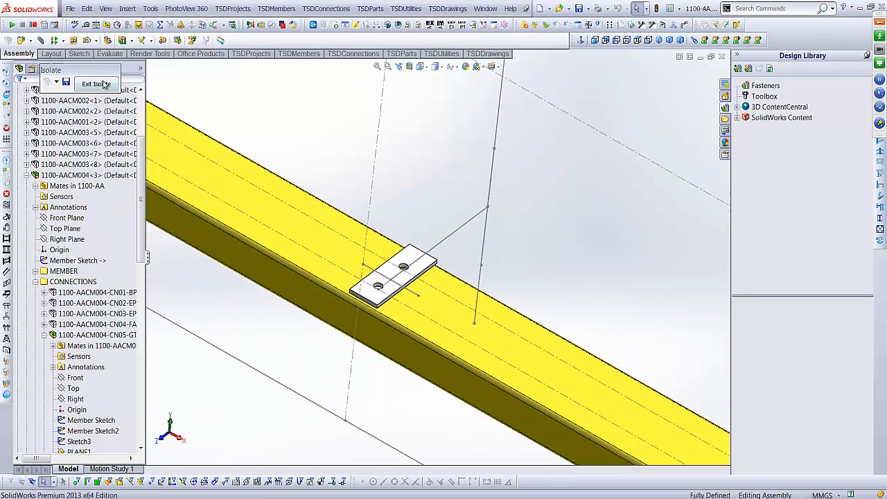
pyautogui.click(101, 84)
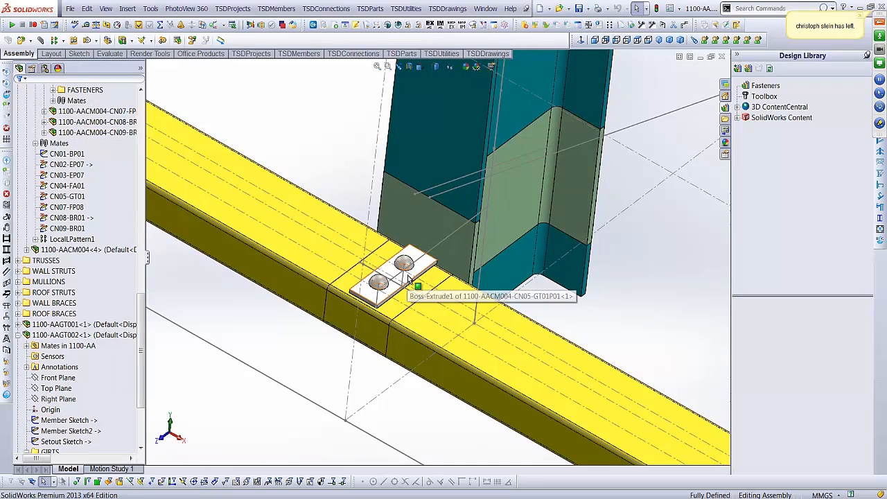
# - Collapse the expanded components in the assembly tree and isolate the frame 1100-AAFR001
pyautogui.scroll(4, 409, 275)
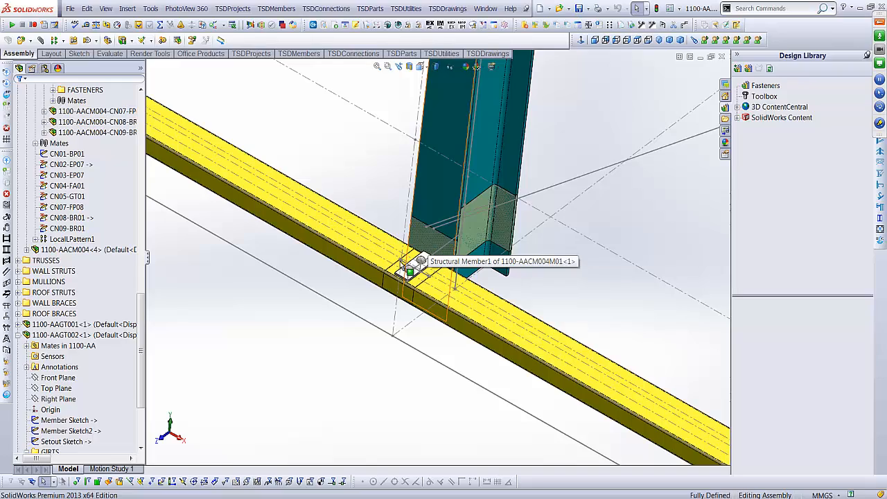
pyautogui.scroll(8, 402, 262)
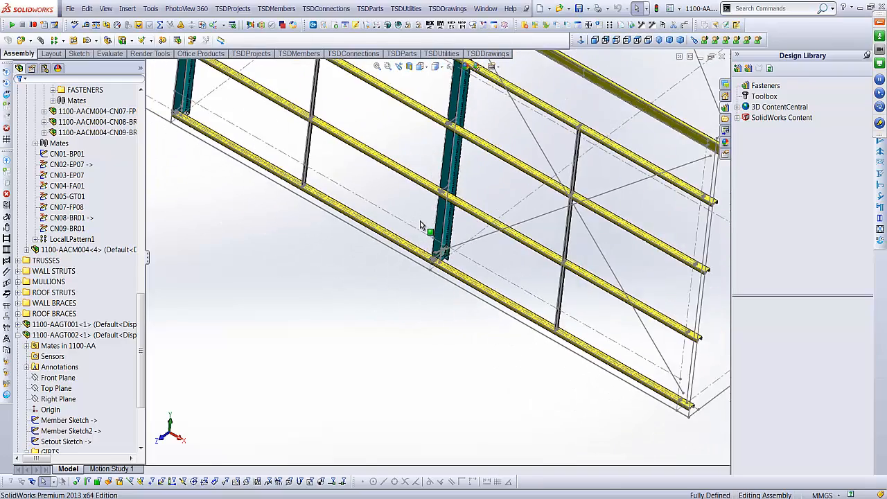
pyautogui.scroll(10, 420, 220)
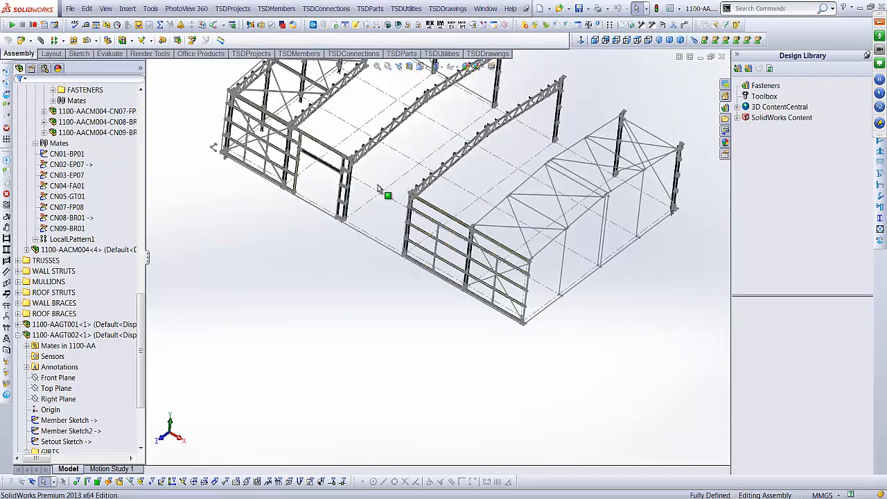
pyautogui.scroll(-4, 378, 184)
pyautogui.scroll(-2, 388, 223)
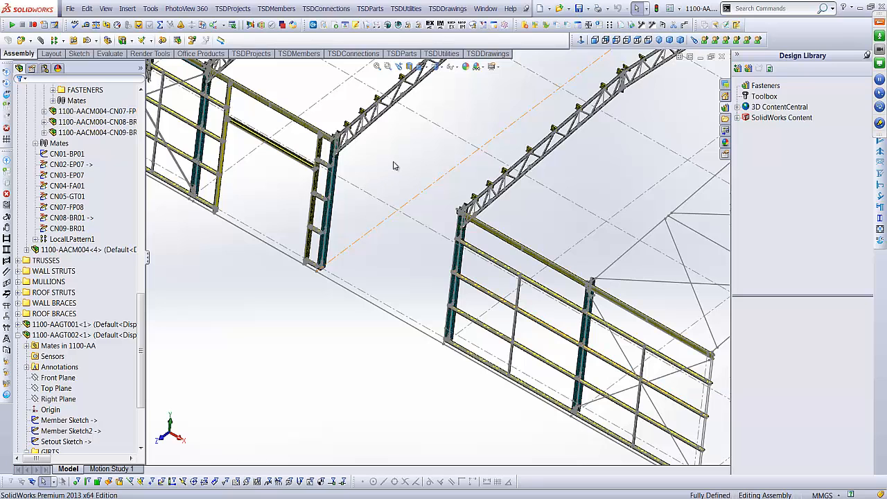
pyautogui.moveTo(393, 166); pyautogui.dragTo(273, 162, button='middle')
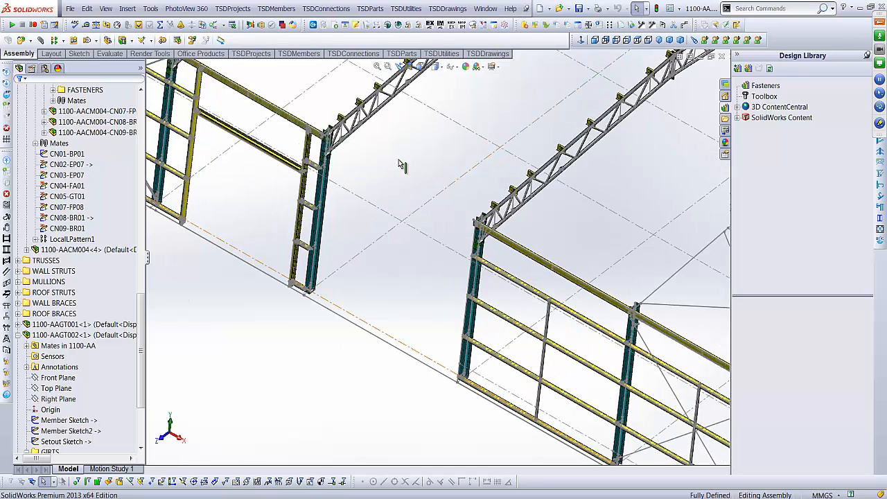
pyautogui.moveTo(140, 343); pyautogui.dragTo(141, 131)
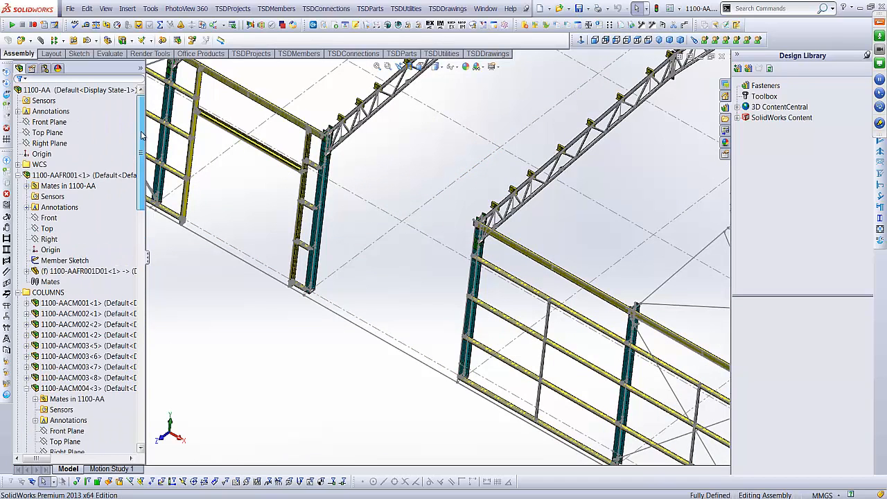
pyautogui.click(18, 177)
pyautogui.click(18, 185)
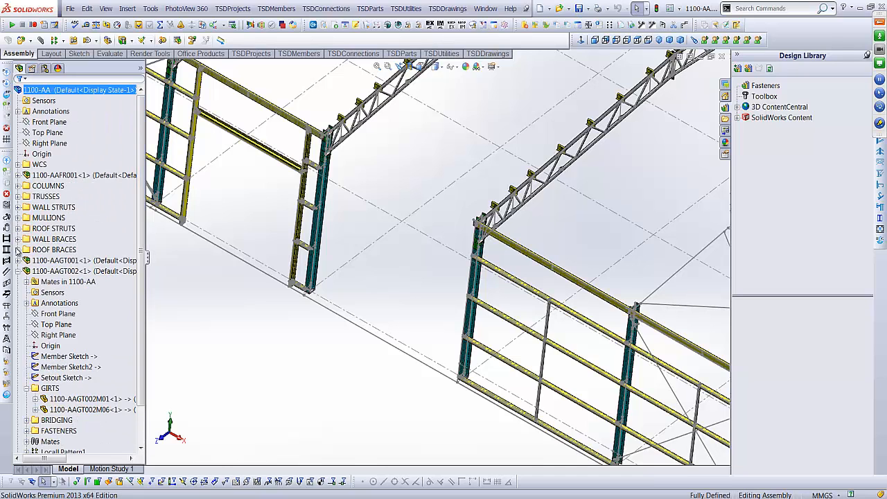
pyautogui.click(18, 271)
pyautogui.rightClick(63, 179)
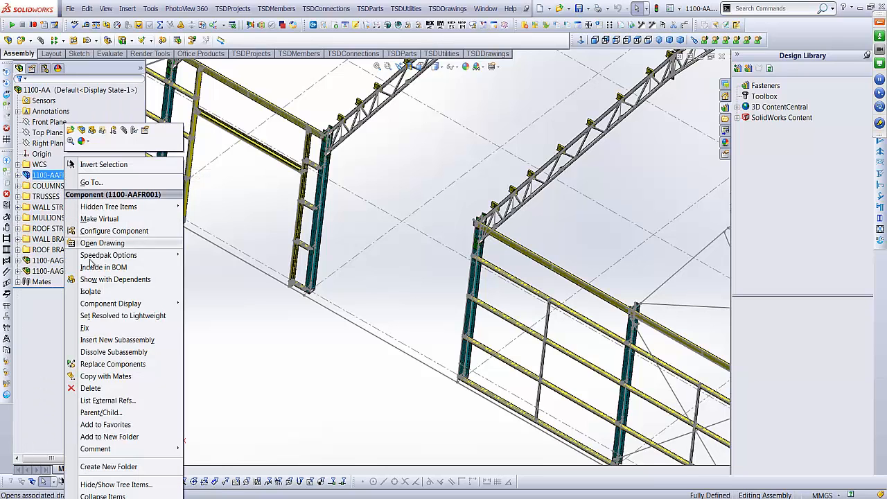
pyautogui.click(90, 292)
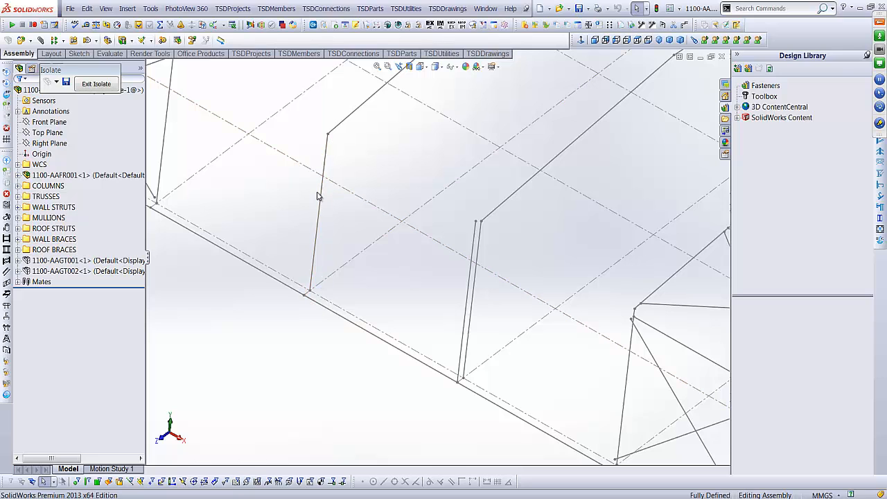
# - Open the frame's driving part 1100-AAFR001D01 and edit its Vertical Member Sketch Leg South Wall
pyautogui.click(18, 175)
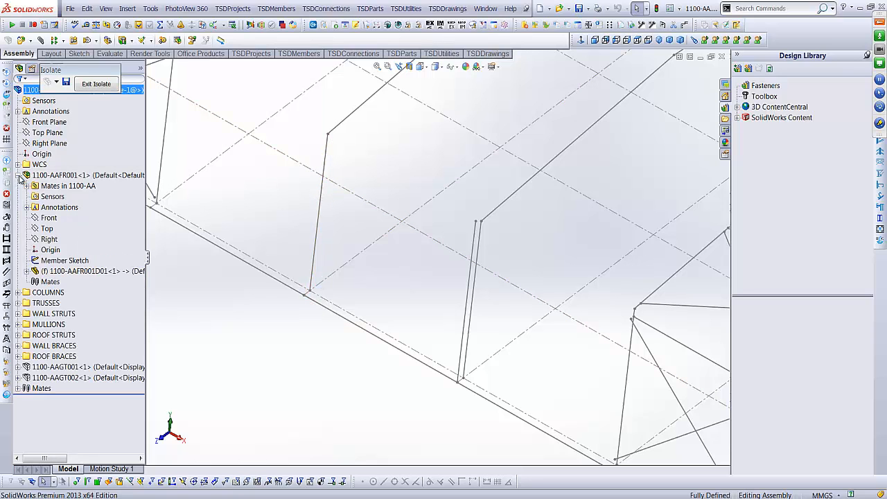
pyautogui.rightClick(61, 271)
pyautogui.click(52, 293)
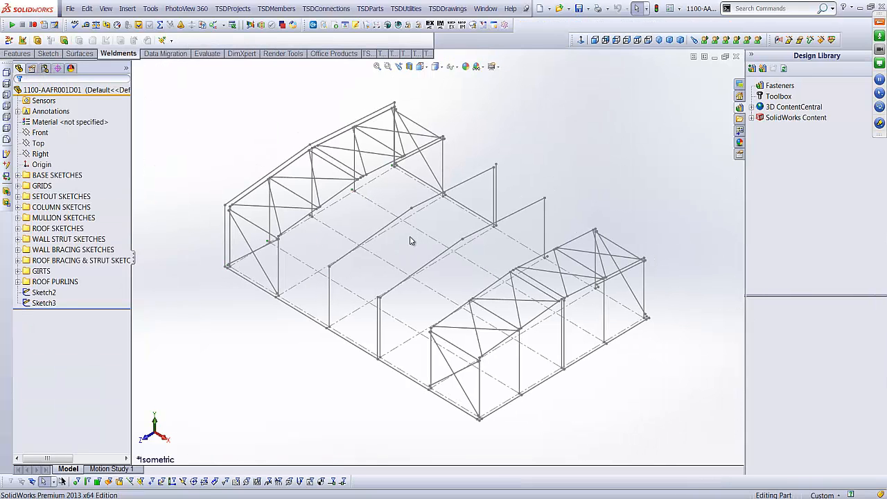
pyautogui.scroll(-8, 410, 241)
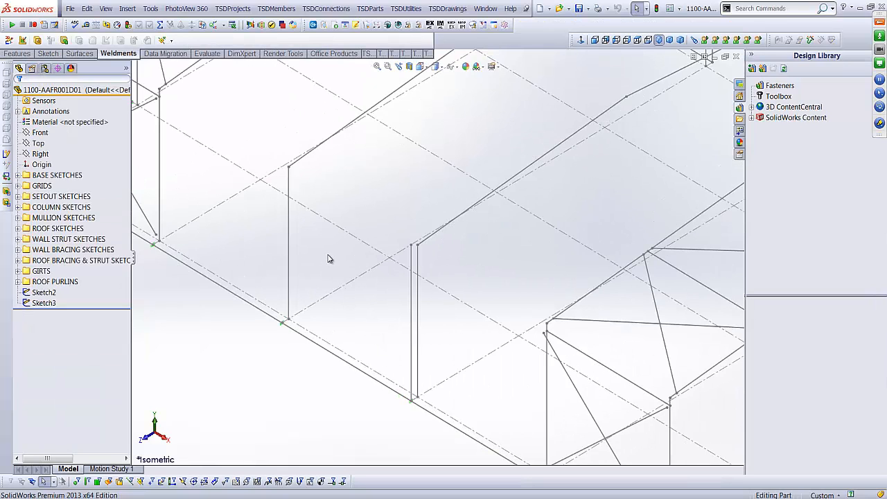
pyautogui.rightClick(410, 328)
pyautogui.click(423, 353)
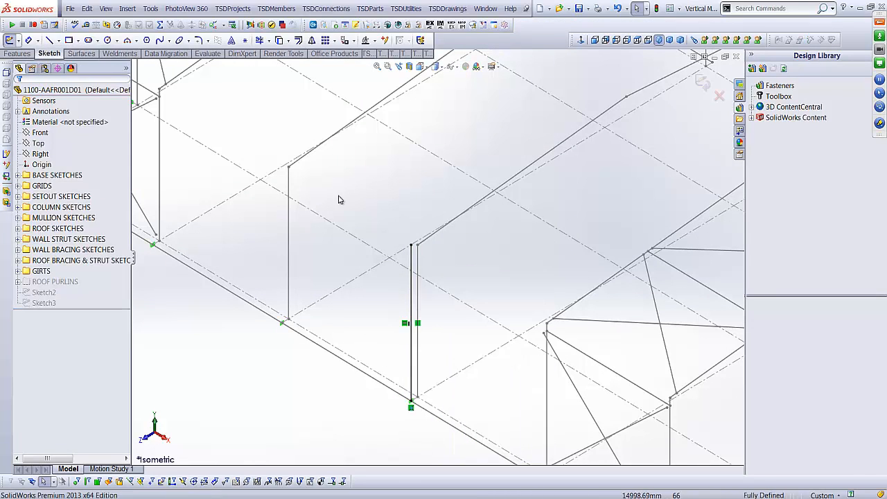
# - Sketch a vertical line about 5626 mm long up from the wall base line's grid point one bay before the existing vertical
pyautogui.click(50, 39)
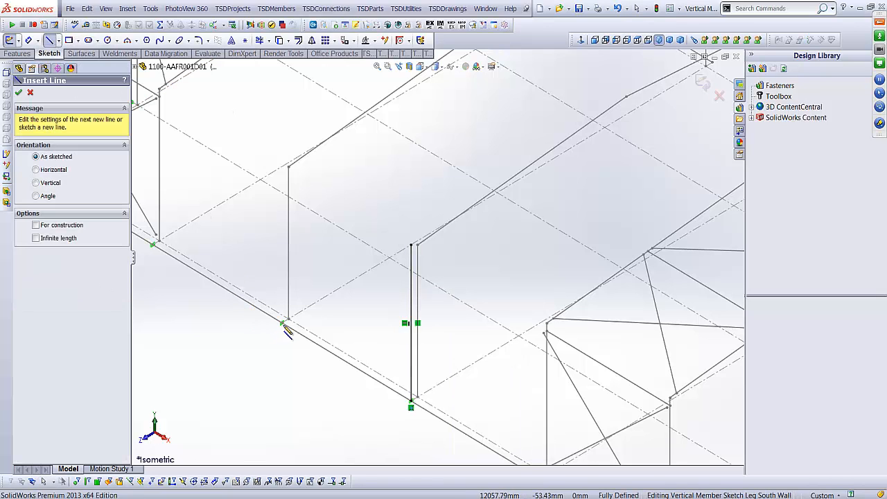
pyautogui.click(283, 324)
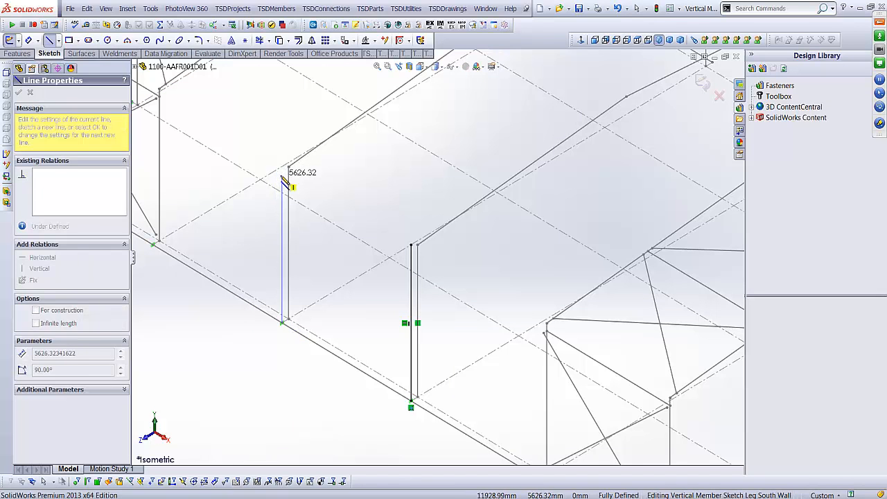
pyautogui.click(282, 178)
pyautogui.press('Escape')
# - Make the new vertical line equal in length to the end vertical of the Elevation Edge Sketch
pyautogui.scroll(3, 272, 183)
pyautogui.scroll(-1, 224, 155)
pyautogui.click(194, 144)
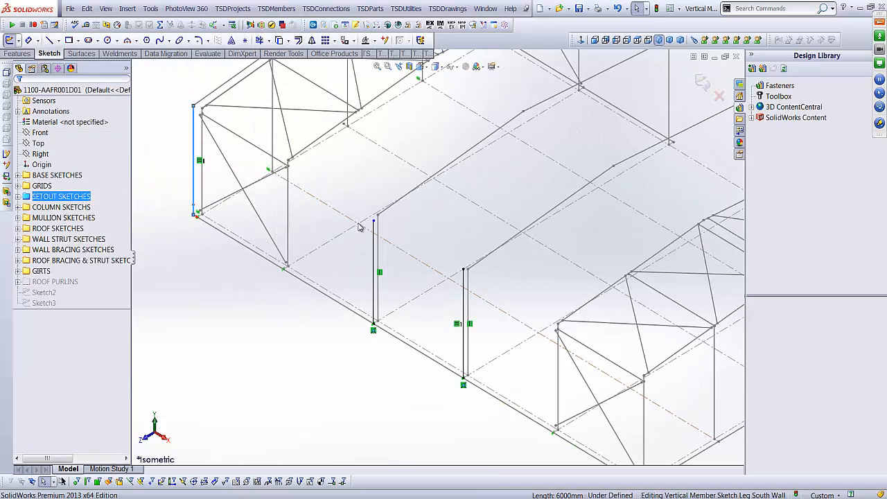
pyautogui.keyDown('ctrl'); pyautogui.click(375, 257); pyautogui.keyUp('ctrl')
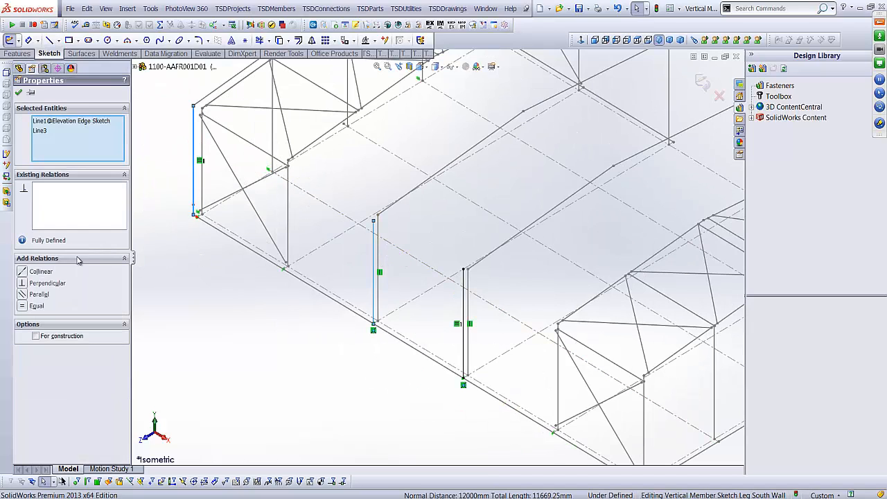
pyautogui.click(23, 306)
pyautogui.click(347, 260)
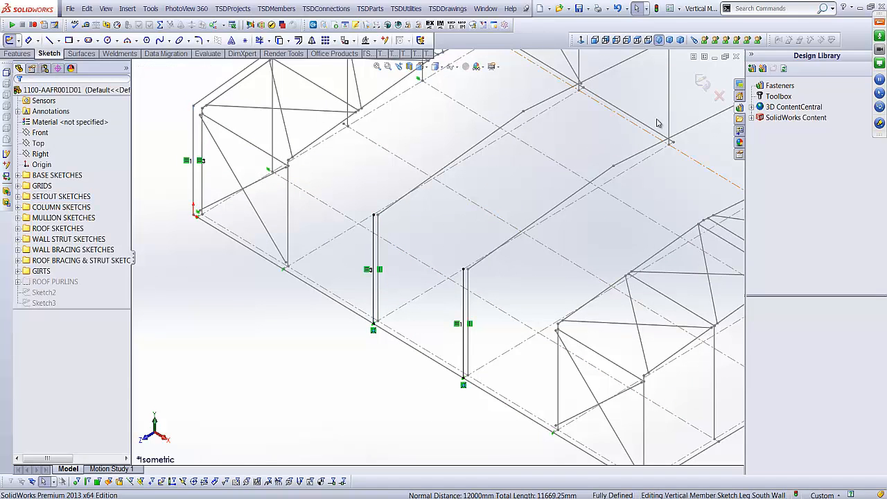
# - Finish editing the vertical member sketch and close the driving part to return to the assembly
pyautogui.click(702, 82)
pyautogui.scroll(3, 526, 271)
pyautogui.scroll(-1, 552, 261)
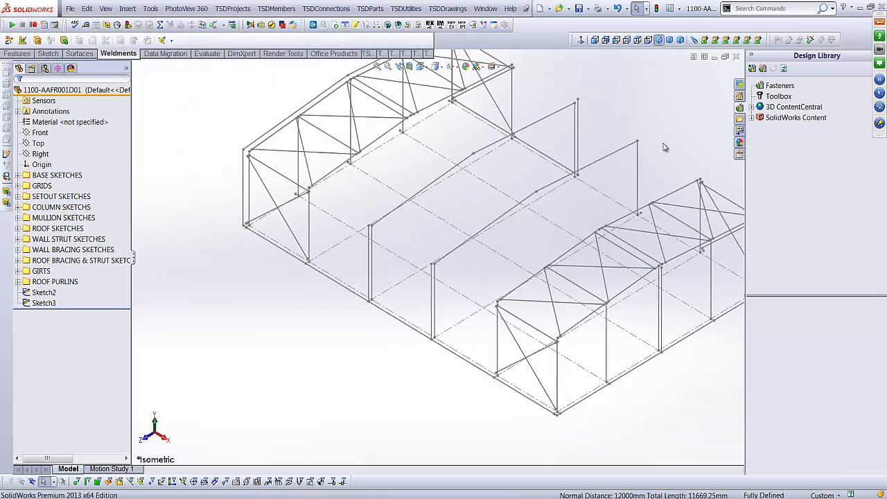
pyautogui.click(736, 57)
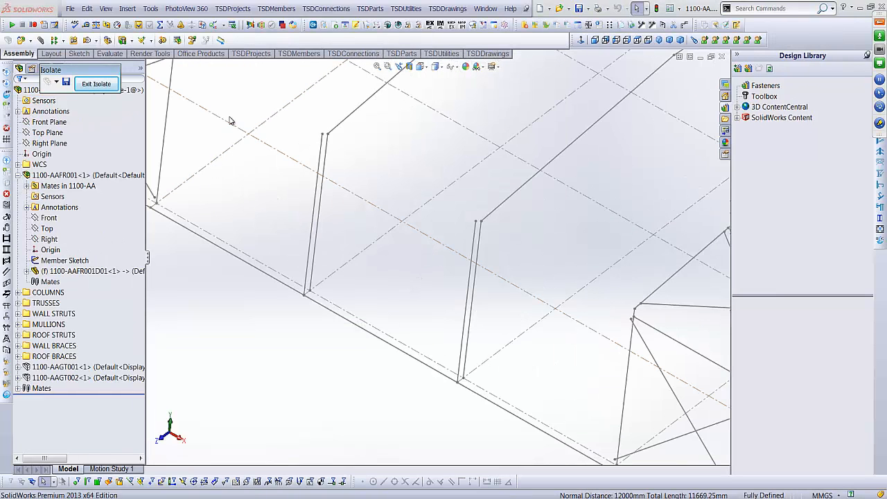
# - Start a purlins and girts insertion with model type GIRTS and supplier TSD
pyautogui.click(284, 9)
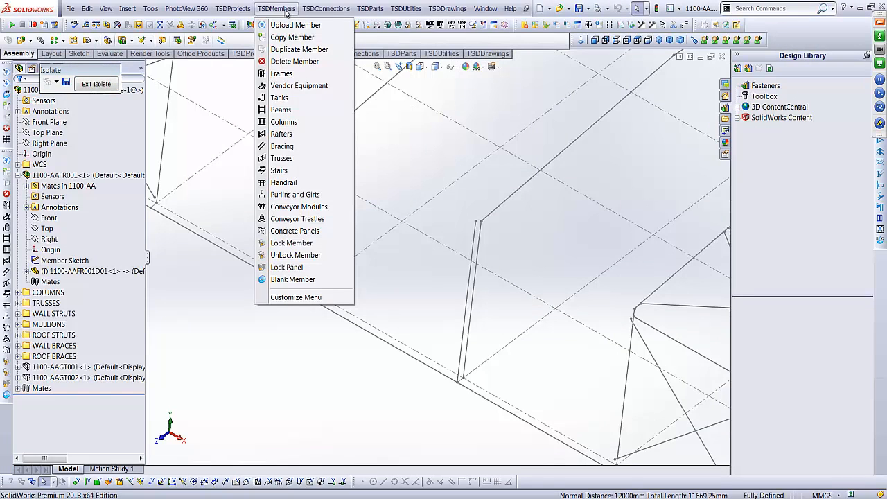
pyautogui.click(295, 195)
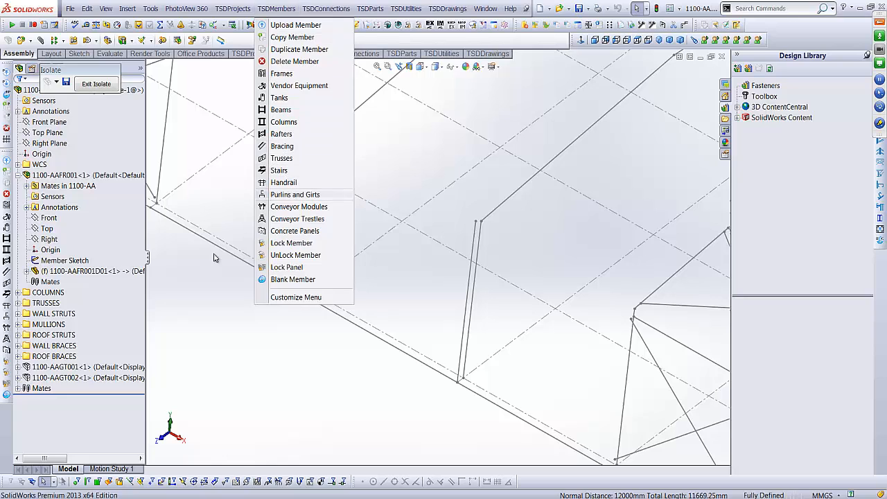
pyautogui.click(62, 205)
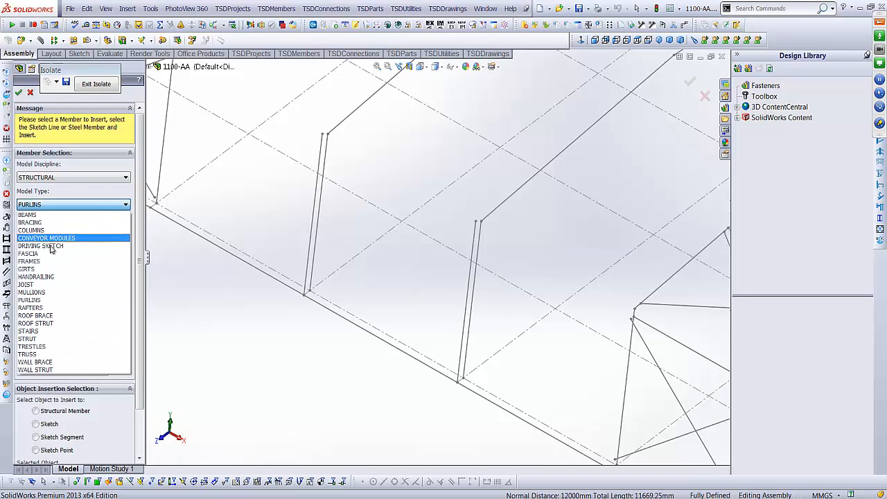
pyautogui.click(49, 269)
pyautogui.click(59, 224)
pyautogui.click(58, 234)
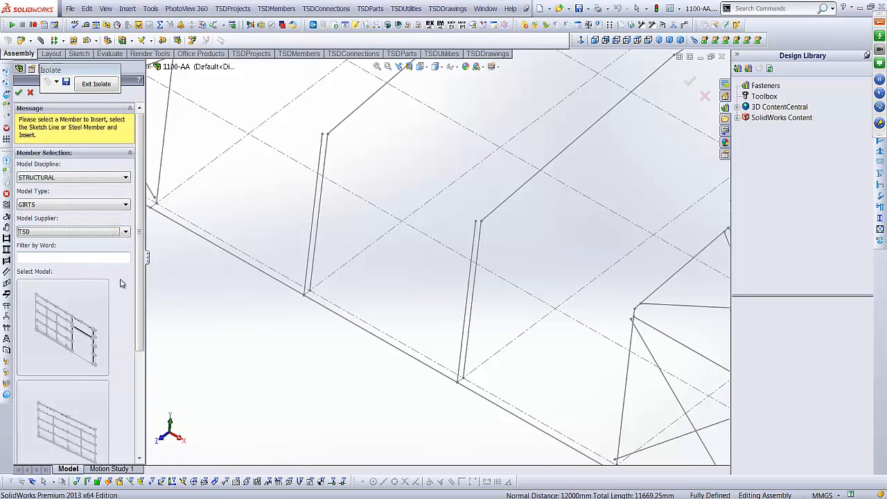
# - Insert the plain girt panel in the open bay, using its 6000 mm wall base line and the new vertical line
pyautogui.scroll(-1, 69, 346)
pyautogui.moveTo(70, 376); pyautogui.dragTo(400, 389)
pyautogui.moveTo(385, 345); pyautogui.dragTo(372, 330)
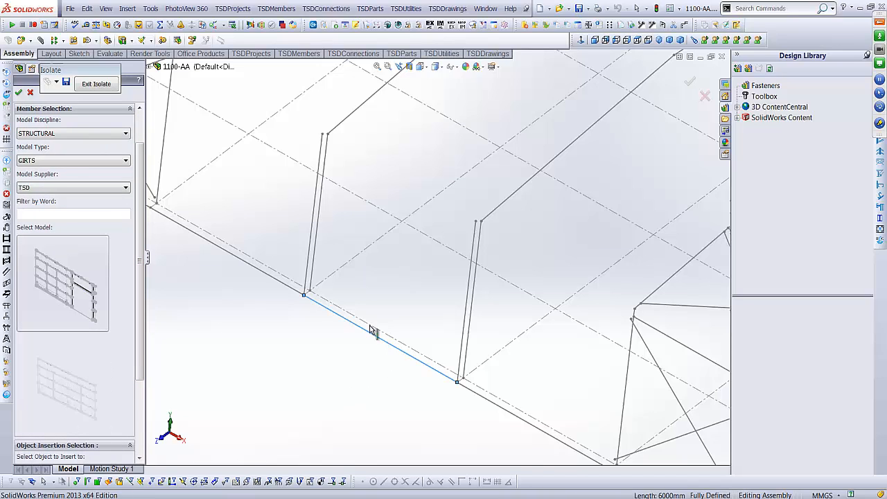
pyautogui.moveTo(307, 264); pyautogui.dragTo(307, 264)
pyautogui.click(688, 81)
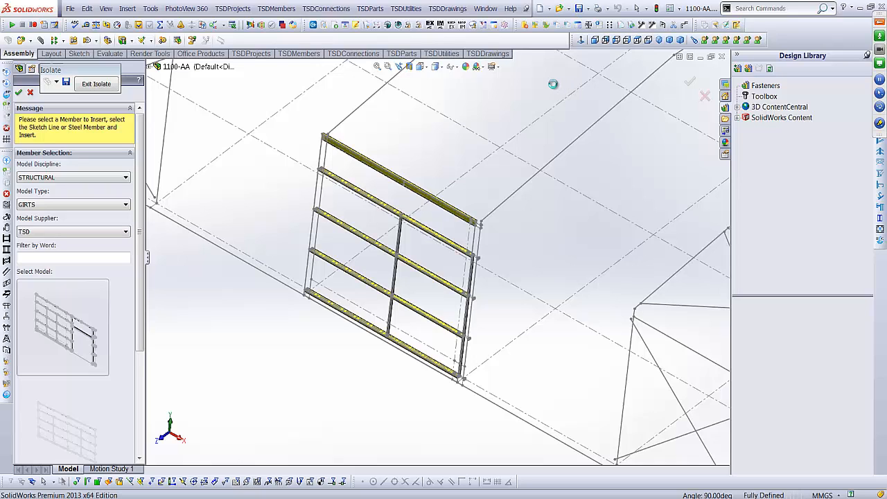
# - Close the member insertion and open the newly inserted girt panel 1100-AAGT003 as its own assembly
pyautogui.click(30, 93)
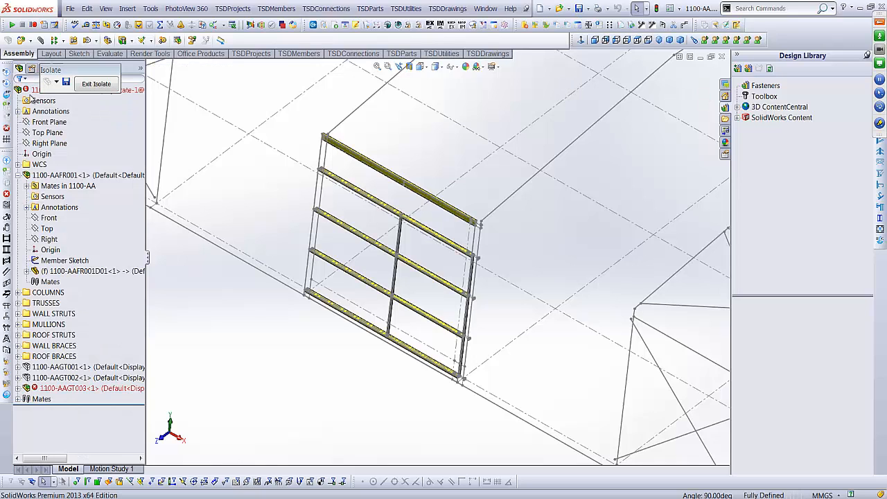
pyautogui.rightClick(72, 392)
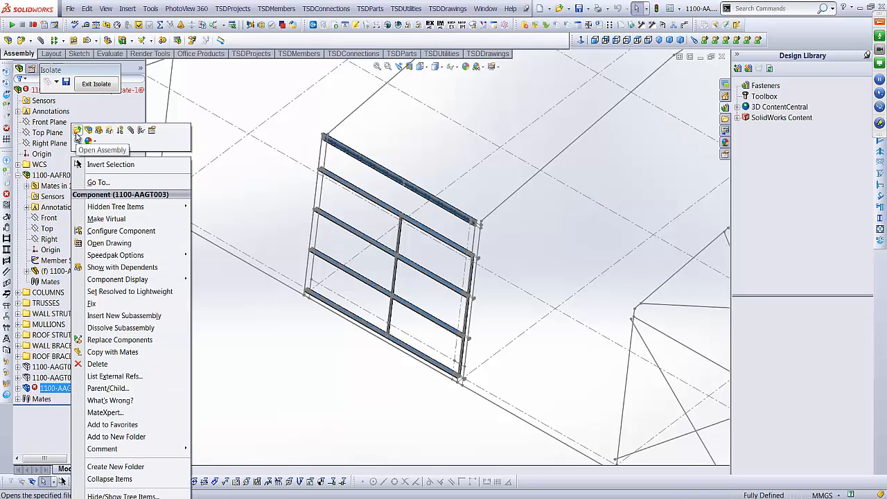
pyautogui.click(77, 132)
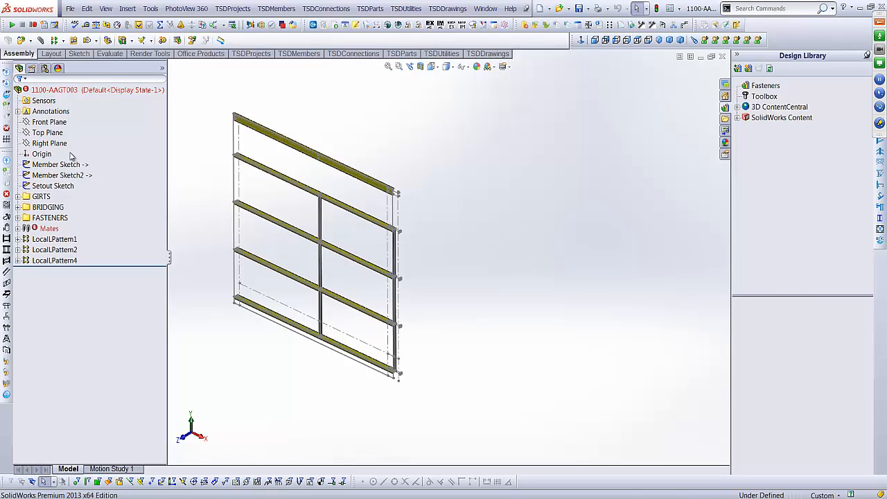
# - In Member Sketch, delete the base line's external equal-length relation and stretch the line to a little over twice its length
pyautogui.click(59, 165)
pyautogui.click(65, 138)
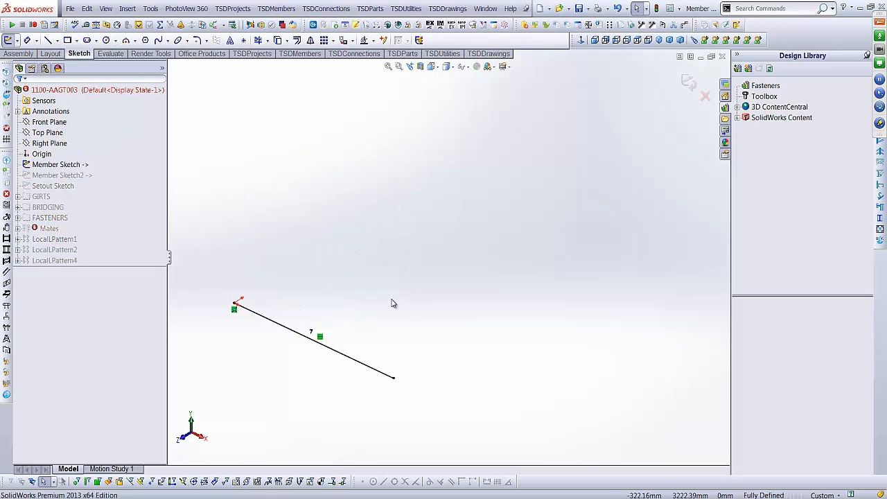
pyautogui.click(361, 368)
pyautogui.click(84, 133)
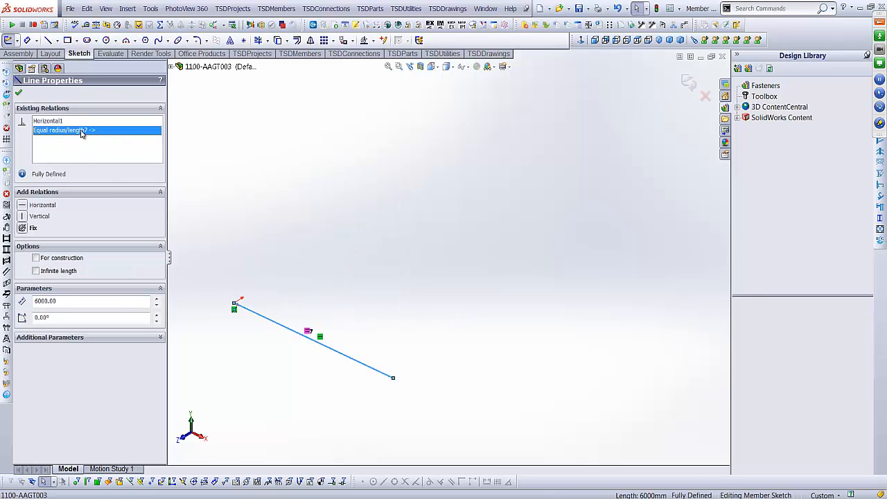
pyautogui.press('Delete')
pyautogui.click(402, 353)
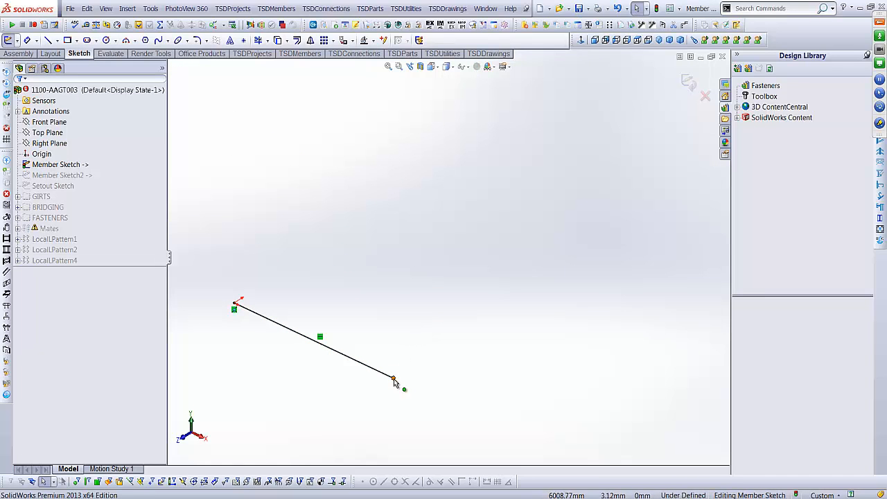
pyautogui.moveTo(394, 379); pyautogui.dragTo(608, 460)
pyautogui.click(689, 81)
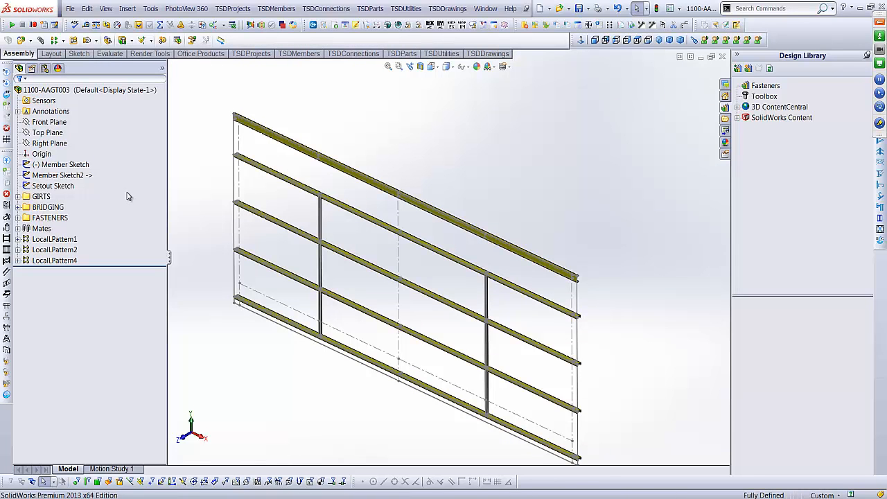
# - In Member Sketch2, delete the vertical line's external equal-length and collinear relations, then finish the sketch
pyautogui.rightClick(76, 179)
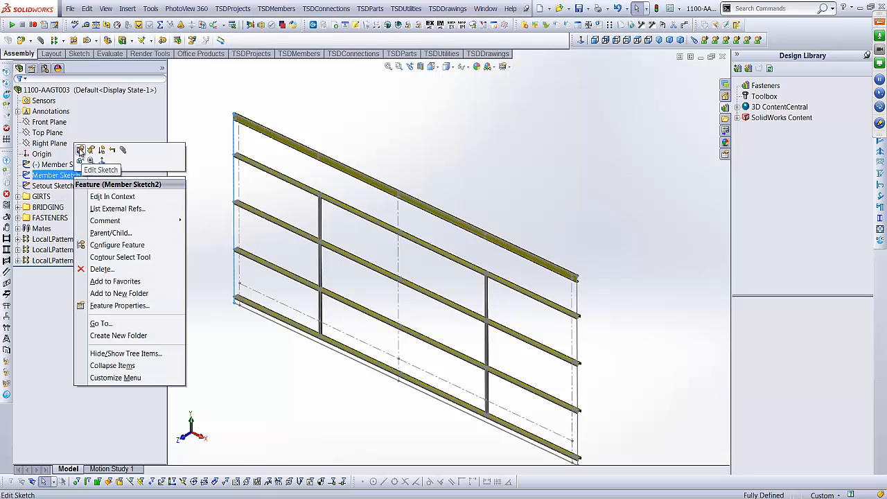
pyautogui.click(80, 150)
pyautogui.click(234, 153)
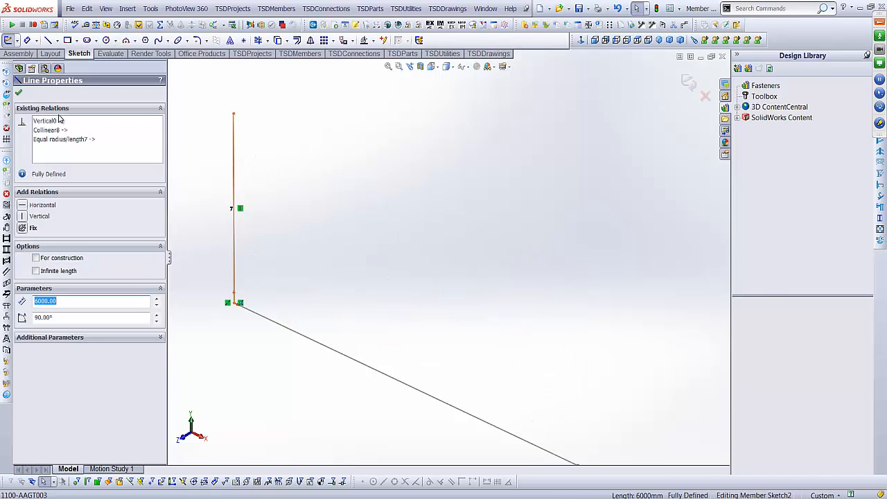
pyautogui.click(56, 141)
pyautogui.press('Delete')
pyautogui.click(55, 131)
pyautogui.press('Delete')
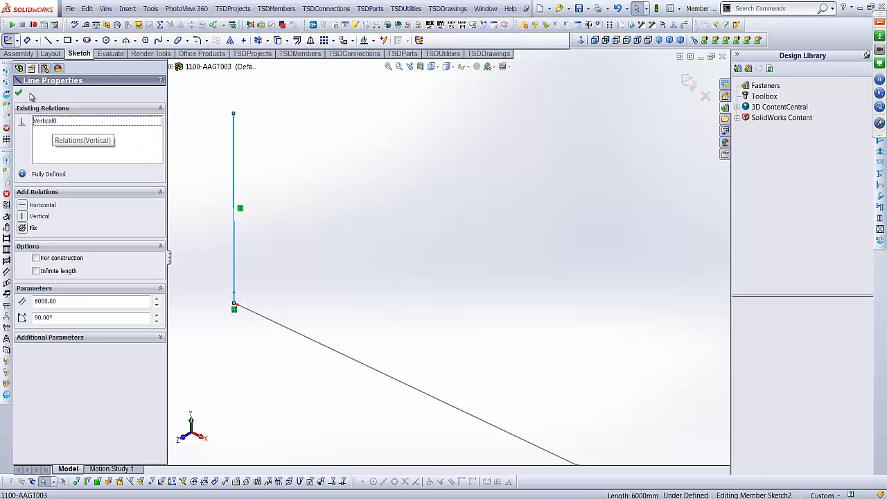
pyautogui.click(19, 92)
pyautogui.click(689, 82)
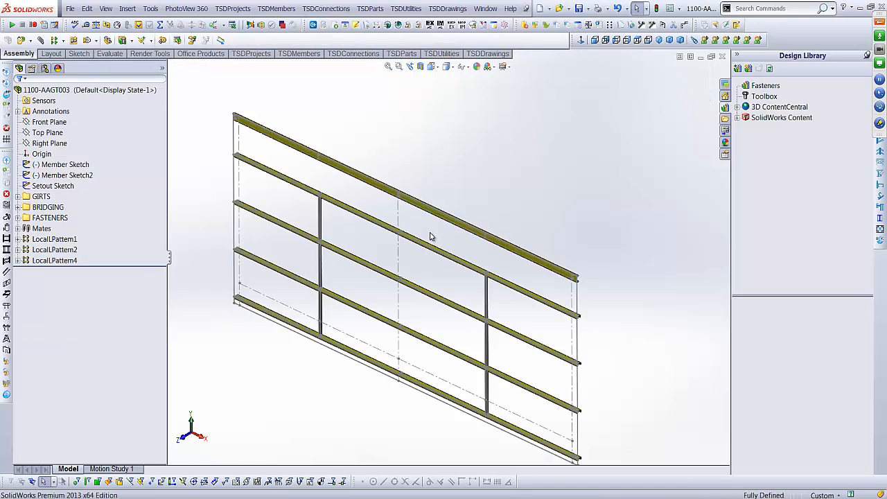
# - Delete the second bridging member, 1100-AAGT003V04<14>, together with its dependent pattern and mates
pyautogui.click(18, 207)
pyautogui.click(104, 229)
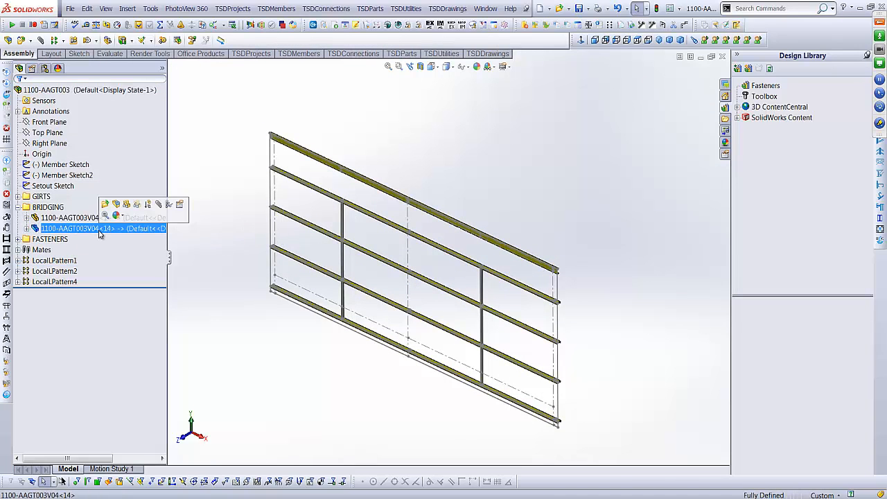
pyautogui.scroll(-5, 450, 310)
pyautogui.scroll(-3, 458, 298)
pyautogui.click(470, 272)
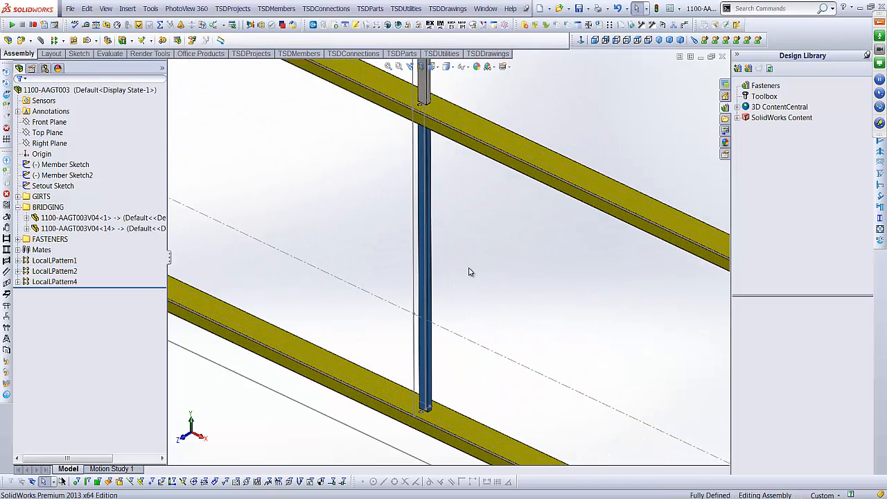
pyautogui.click(378, 9)
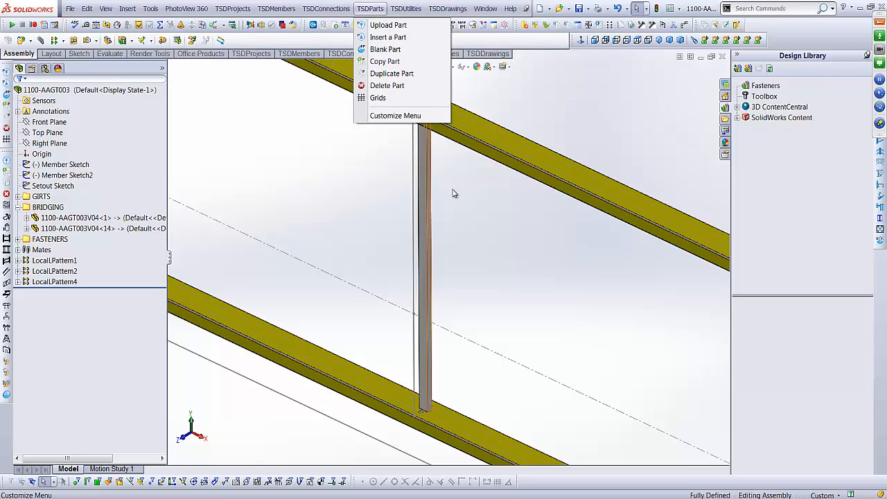
pyautogui.click(471, 199)
pyautogui.click(138, 228)
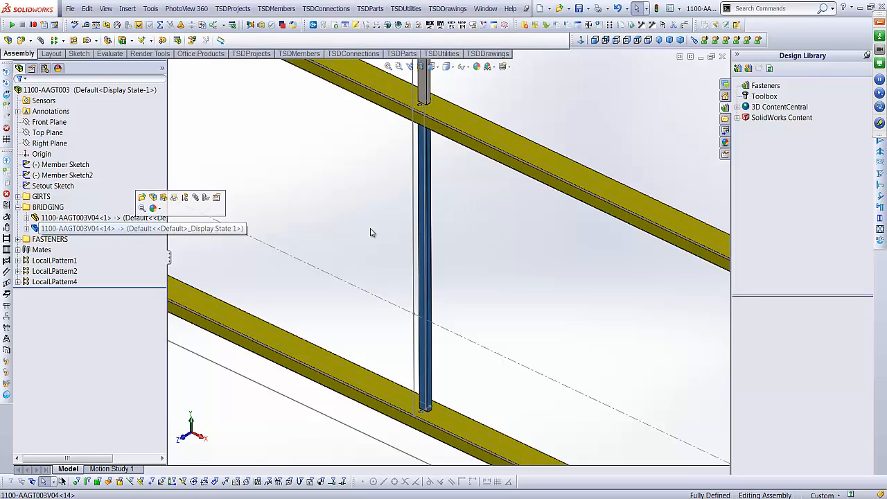
pyautogui.press('Delete')
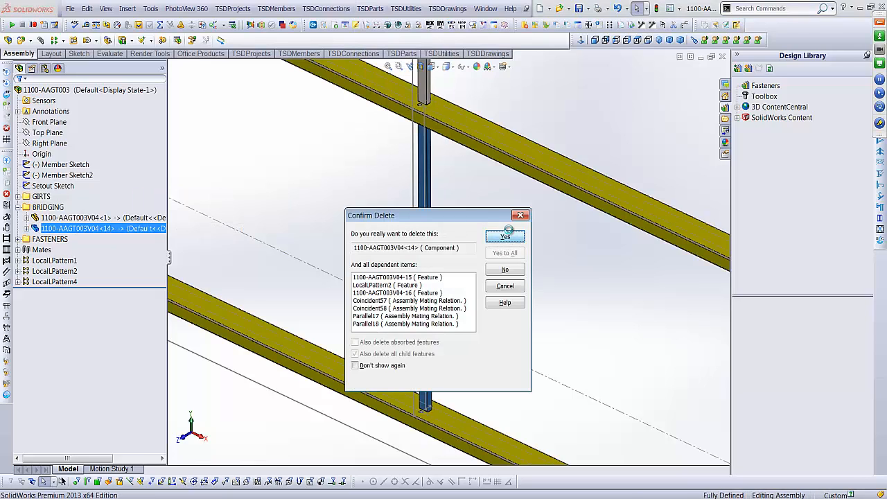
pyautogui.click(504, 236)
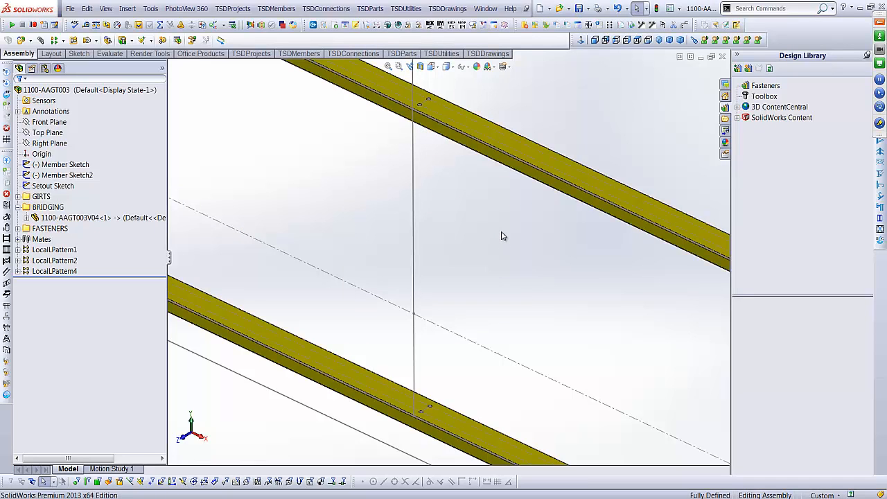
# - Open the Setout Sketch for editing and delete its 6000 dimension
pyautogui.scroll(8, 501, 237)
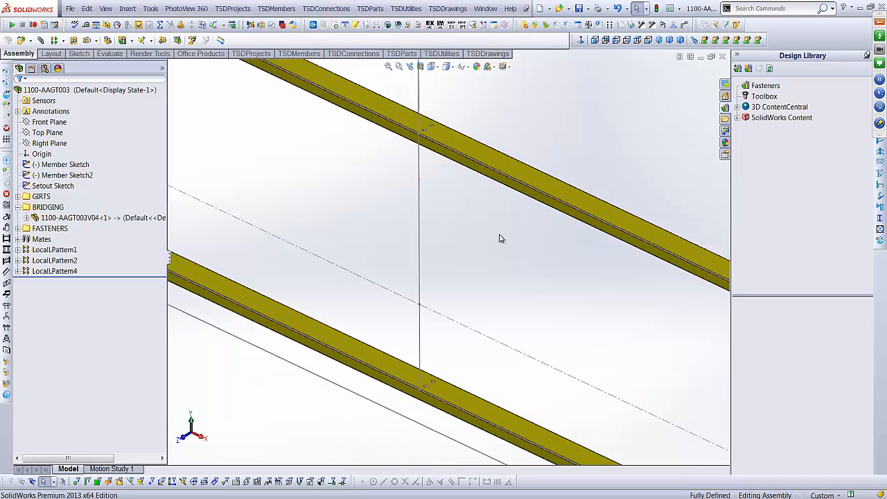
pyautogui.scroll(3, 366, 142)
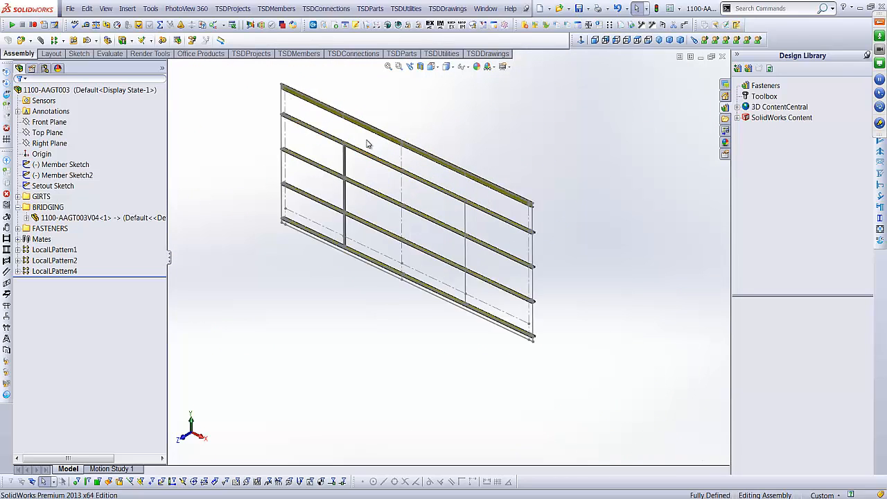
pyautogui.scroll(-2, 501, 234)
pyautogui.scroll(2, 499, 235)
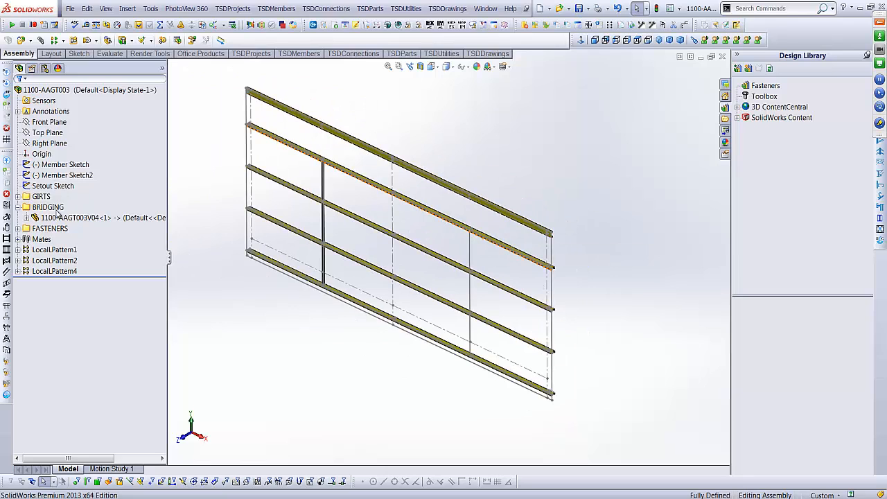
pyautogui.click(18, 208)
pyautogui.rightClick(60, 186)
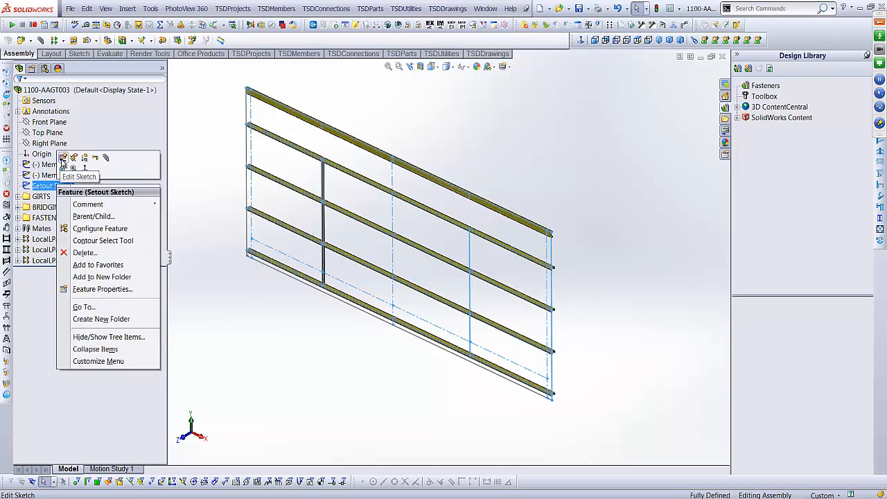
pyautogui.click(81, 154)
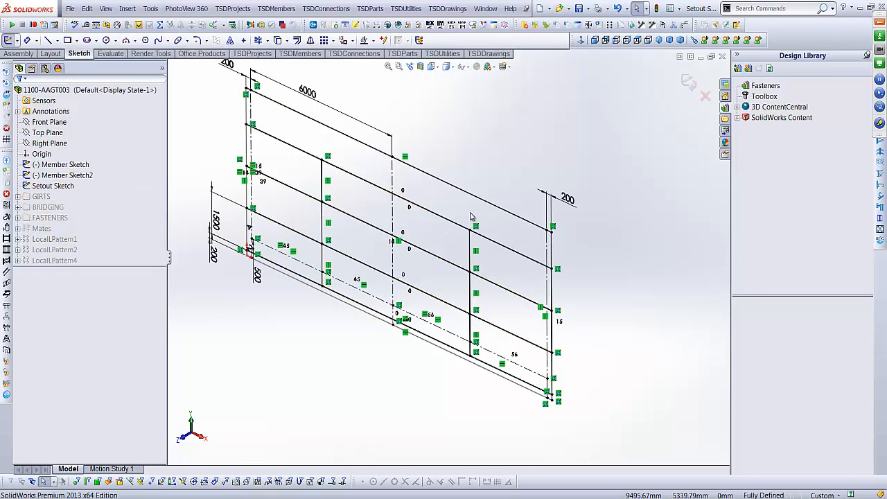
pyautogui.click(309, 95)
pyautogui.press('Delete')
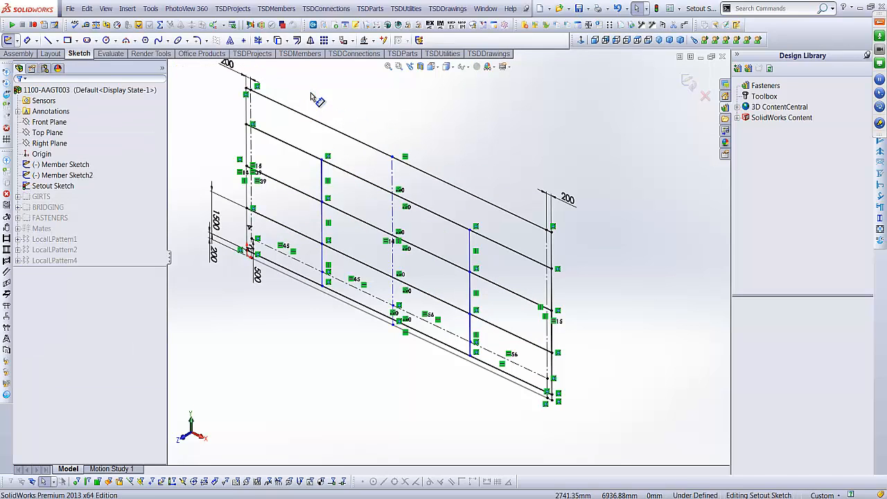
# - Try to delete the middle construction line and the second bridging line from the Setout Sketch
pyautogui.moveTo(381, 121); pyautogui.dragTo(490, 408)
pyautogui.press('Delete')
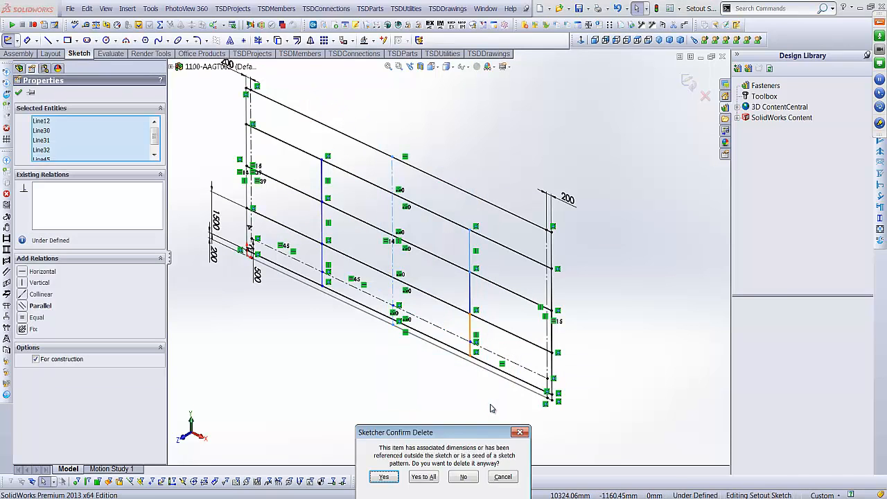
pyautogui.press('Return')
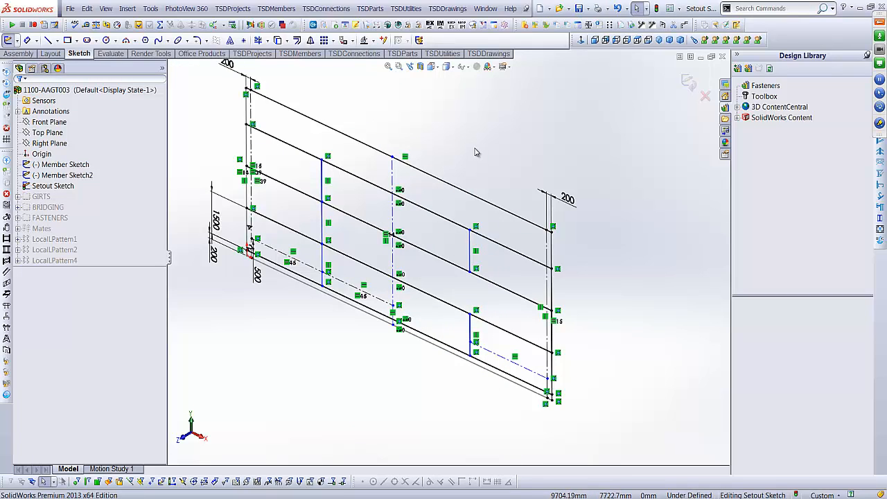
# - Undo the Setout Sketch deletions and the removal of the second bridging member
pyautogui.click(87, 10)
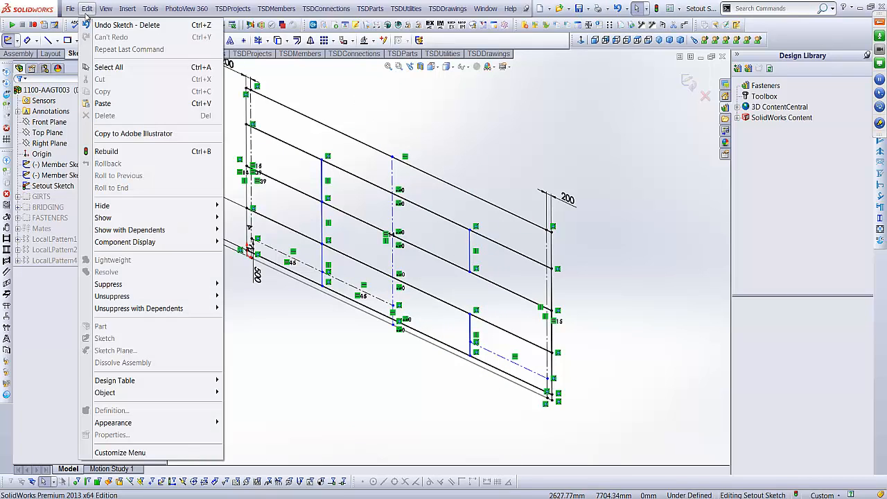
pyautogui.click(125, 25)
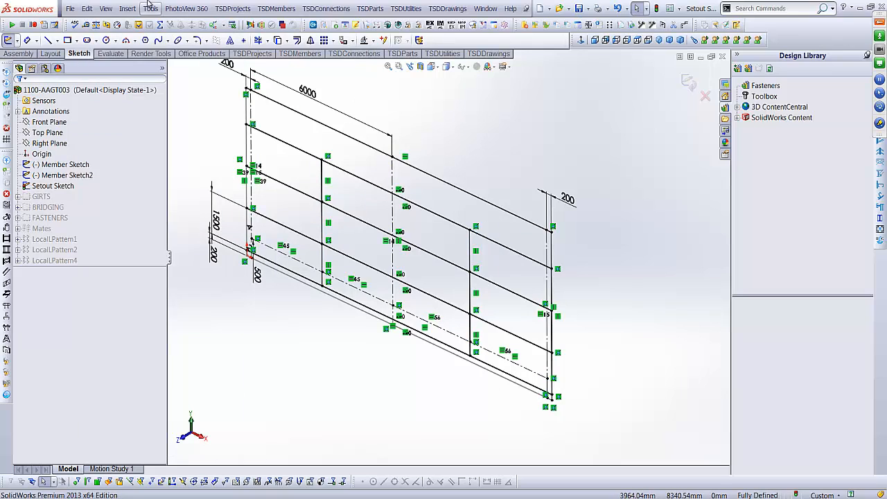
pyautogui.click(87, 8)
pyautogui.click(103, 25)
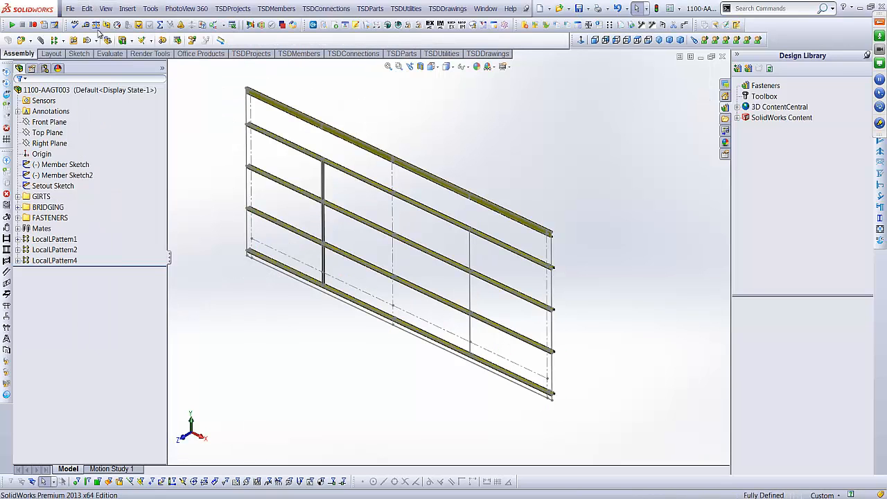
pyautogui.click(87, 8)
pyautogui.click(104, 26)
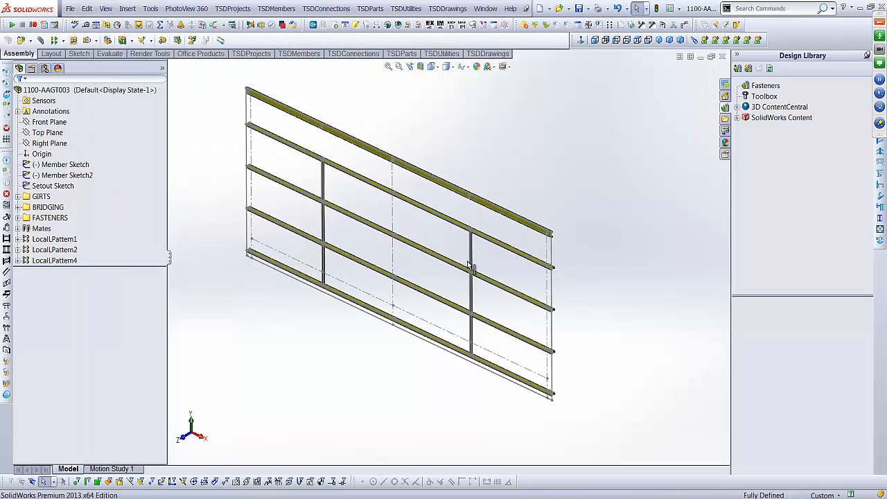
# - Edit the Setout Sketch again and delete the vertical construction line at mid-panel along with its 6000 dimension
pyautogui.rightClick(392, 227)
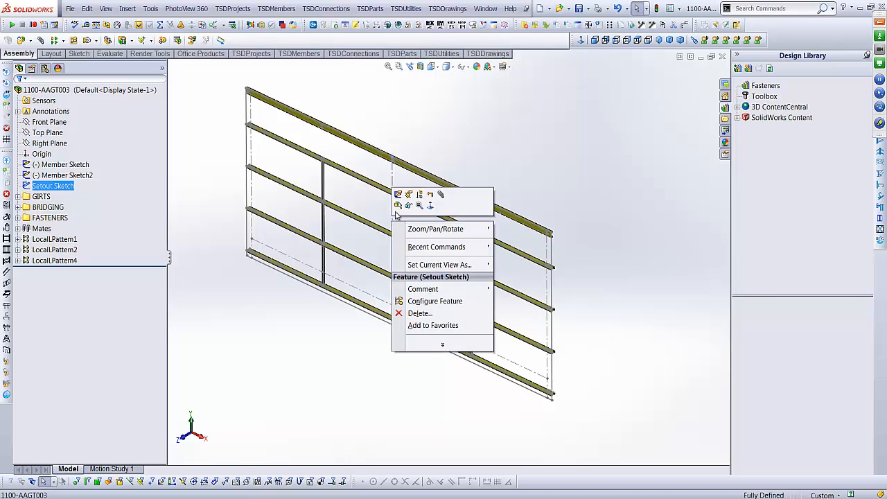
pyautogui.click(399, 196)
pyautogui.moveTo(375, 109); pyautogui.dragTo(416, 363)
pyautogui.press('Delete')
pyautogui.click(385, 477)
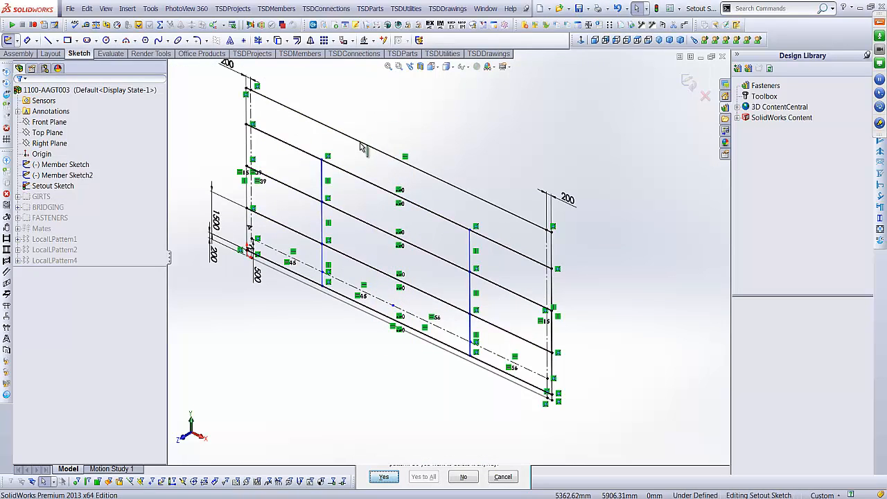
# - Delete the construction segment between mid-panel and the second bridging line, and extend the first bay's construction segment to that bridging line
pyautogui.click(414, 321)
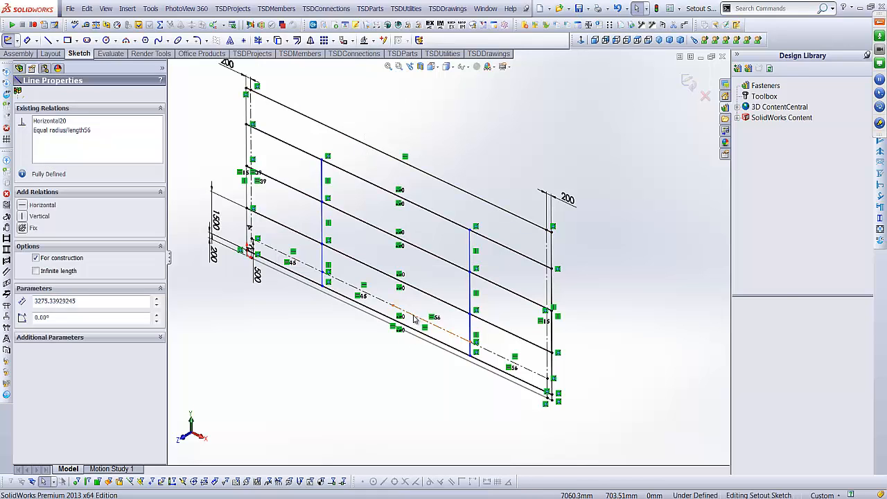
pyautogui.press('Delete')
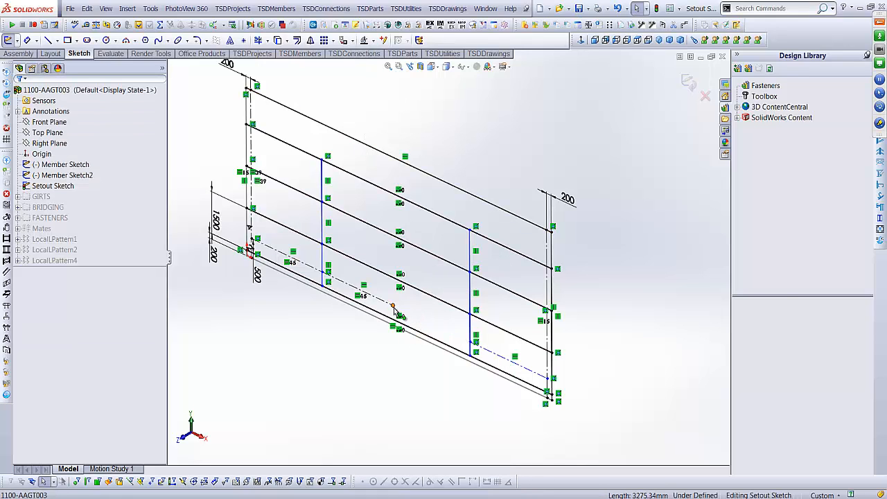
pyautogui.moveTo(393, 310); pyautogui.dragTo(475, 345)
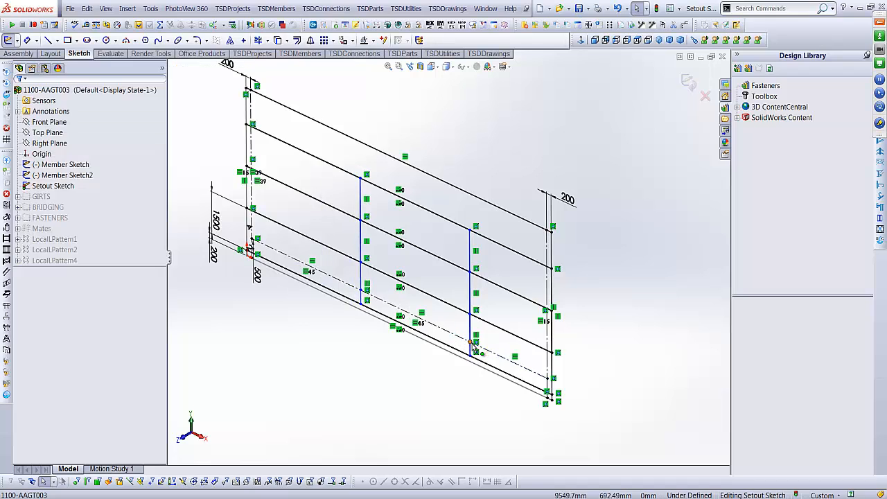
# - Add an equal relation to the three horizontal construction segments so the bridging bays match, and finish the Setout Sketch
pyautogui.click(465, 341)
pyautogui.keyDown('ctrl'); pyautogui.click(336, 286); pyautogui.keyUp('ctrl')
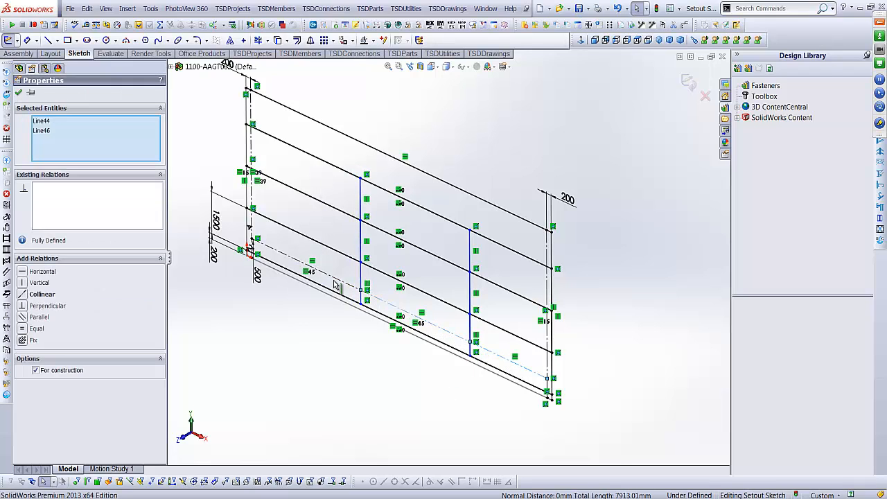
pyautogui.keyDown('ctrl'); pyautogui.click(334, 281); pyautogui.keyUp('ctrl')
pyautogui.click(25, 318)
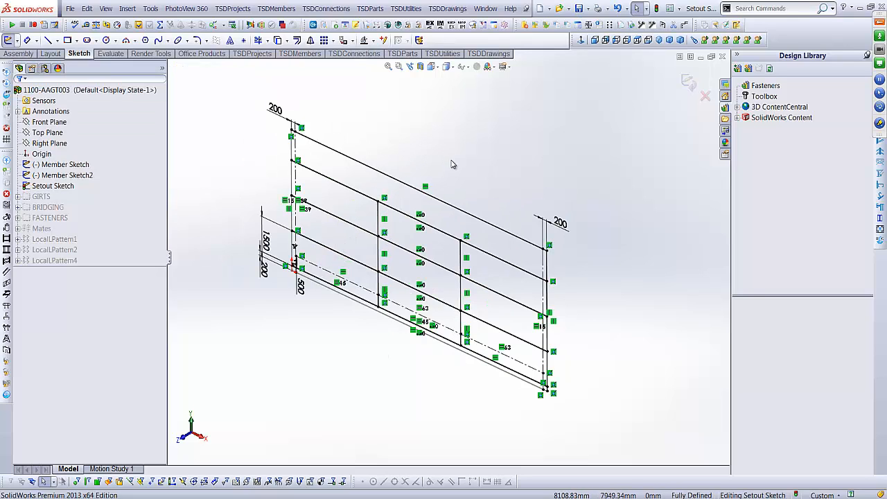
pyautogui.scroll(-1, 438, 213)
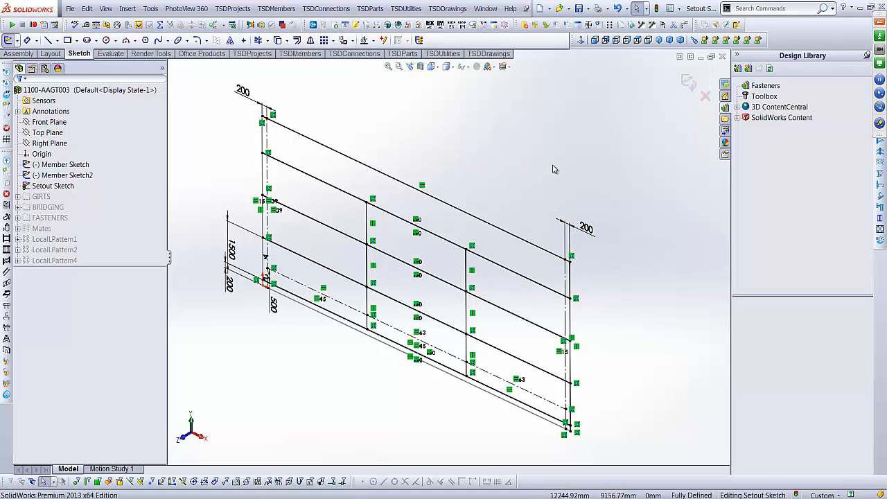
pyautogui.click(687, 81)
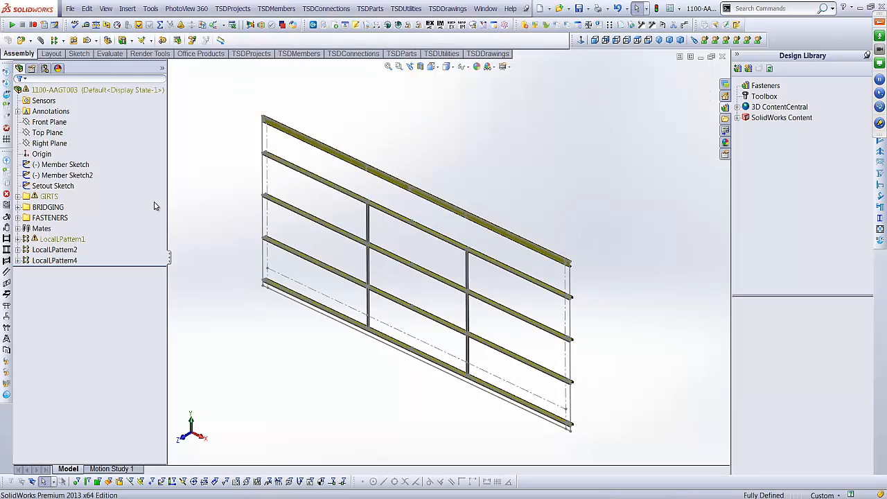
# - Check the settings of the linear pattern LocalLPattern1 for the girts and accept it
pyautogui.rightClick(62, 239)
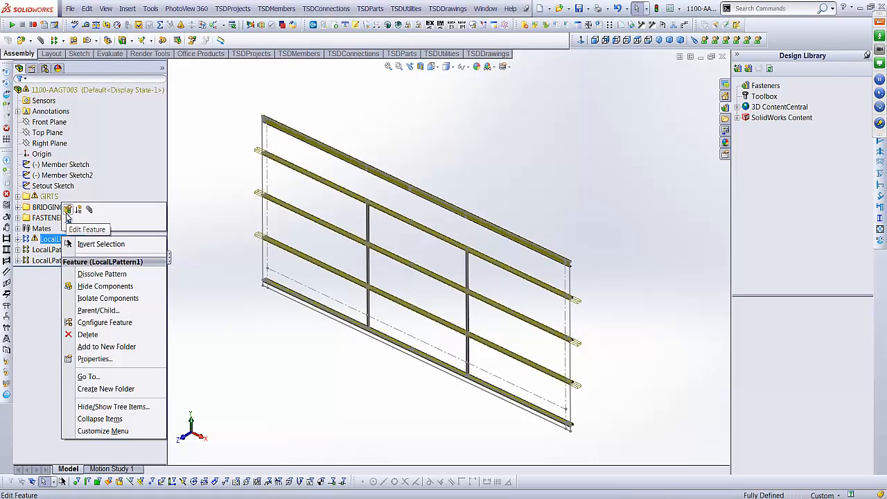
pyautogui.click(69, 210)
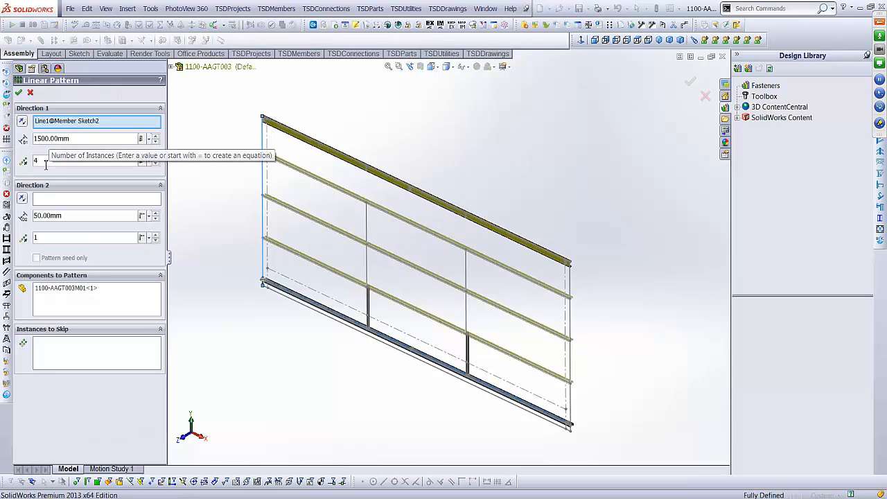
pyautogui.click(19, 93)
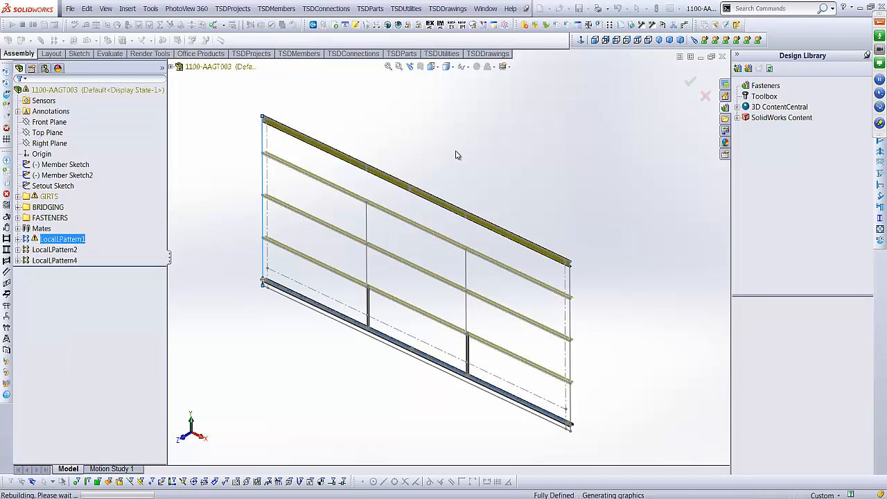
# - Find the failing sketch in girt 1100-AAGT003M01 of the GIRTS folder and open that part in its own window
pyautogui.click(19, 197)
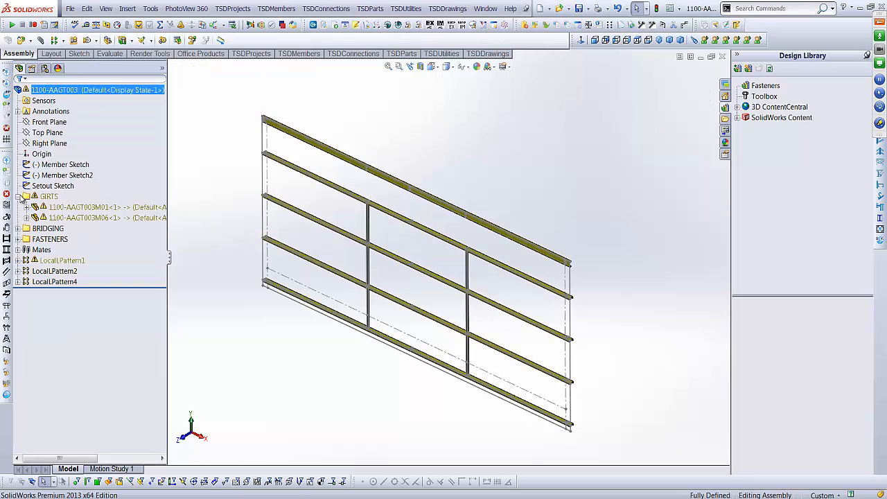
pyautogui.click(26, 207)
pyautogui.click(80, 377)
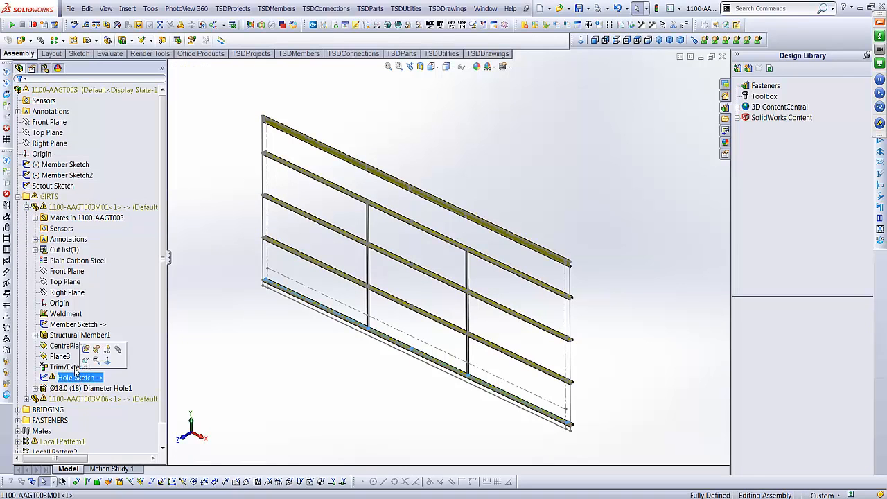
pyautogui.rightClick(75, 209)
pyautogui.click(81, 178)
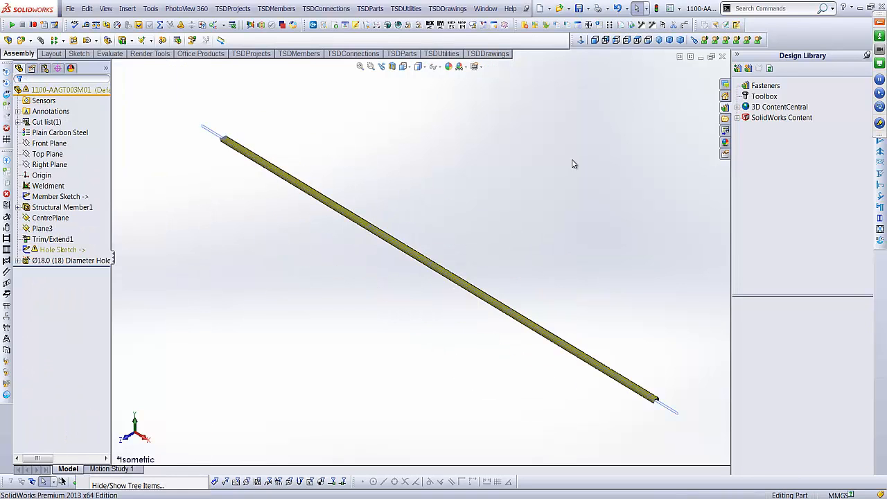
# - Edit the girt's Hole Sketch in a top view and delete the short cross line at mid-length
pyautogui.click(637, 40)
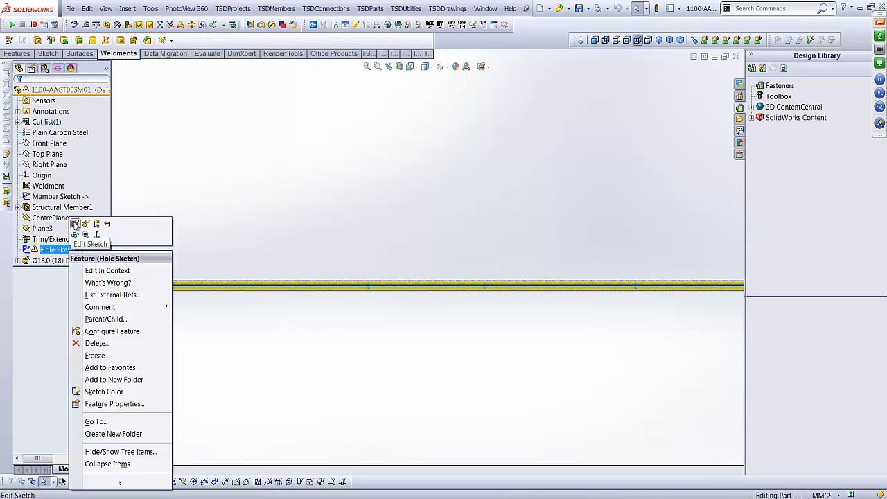
pyautogui.click(75, 224)
pyautogui.scroll(-10, 479, 291)
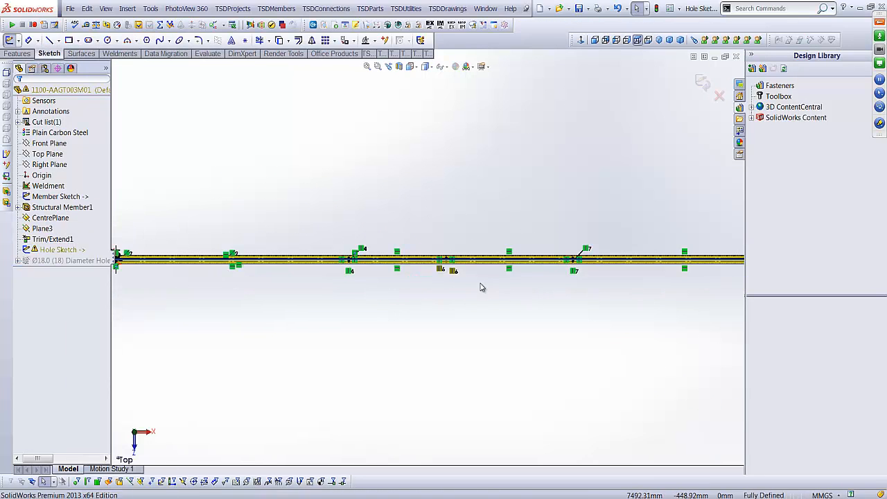
pyautogui.moveTo(393, 130); pyautogui.dragTo(492, 298)
pyautogui.press('Delete')
pyautogui.click(467, 204)
pyautogui.press('Escape')
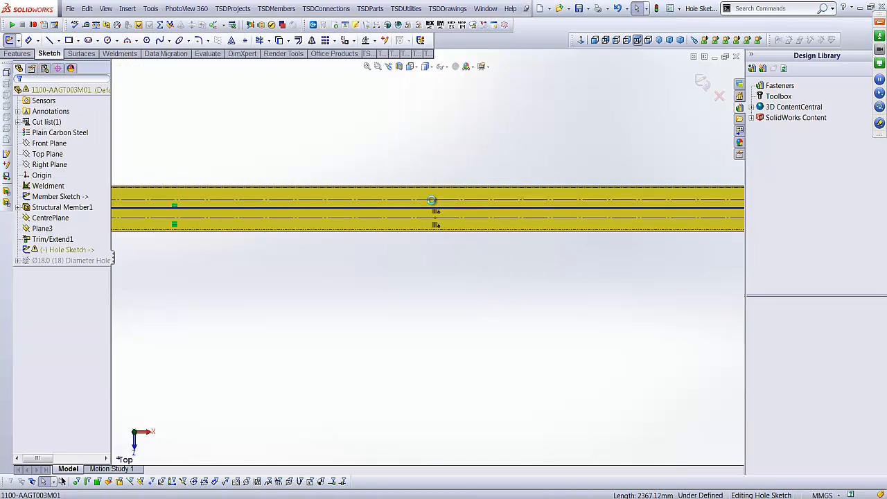
# - Delete the two horizontal construction segments running from mid-length to the second bridging hole position
pyautogui.click(423, 201)
pyautogui.press('Delete')
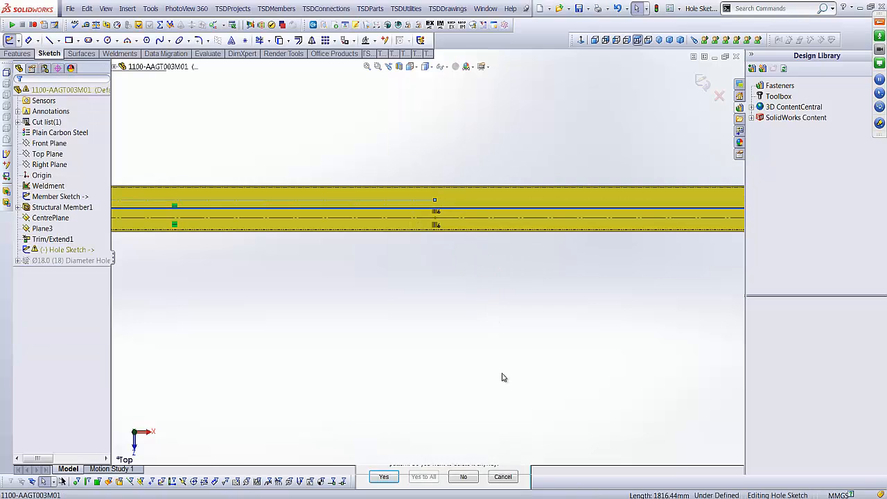
pyautogui.click(503, 476)
pyautogui.click(458, 219)
pyautogui.click(493, 254)
pyautogui.scroll(2, 651, 242)
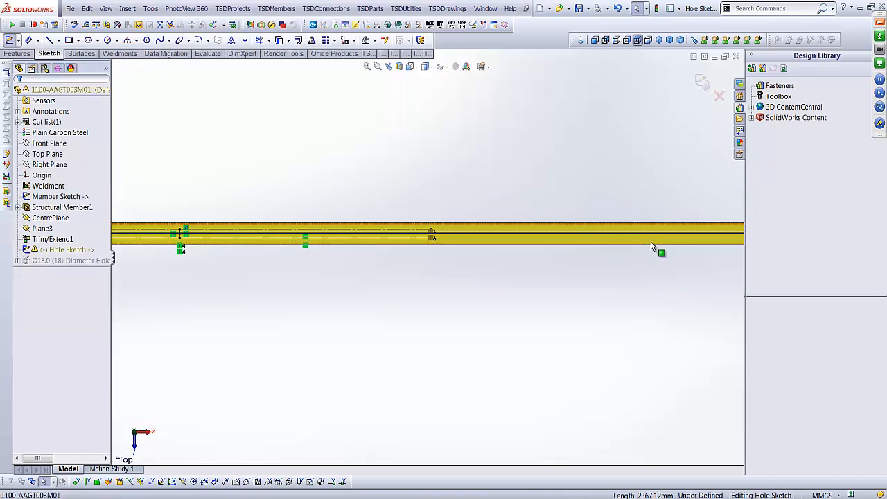
pyautogui.scroll(-2, 326, 239)
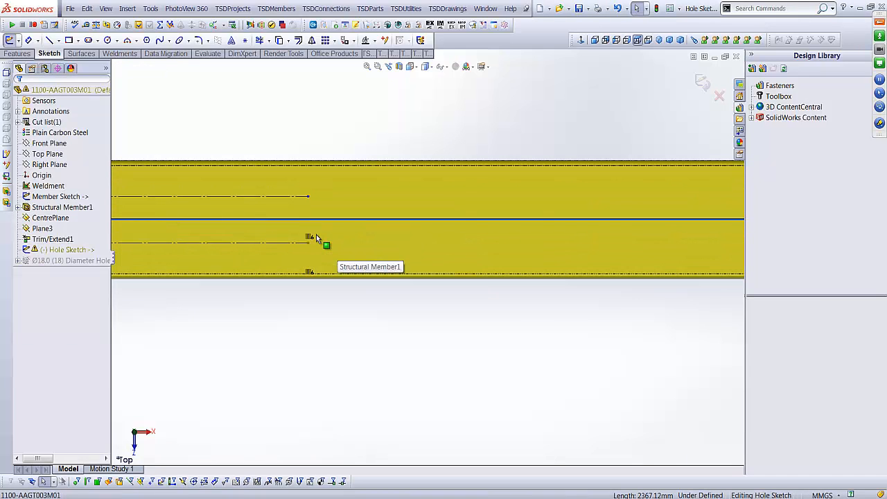
# - Delete the leftover relations at the loose mid-length endpoints of the construction lines
pyautogui.click(308, 241)
pyautogui.press('Delete')
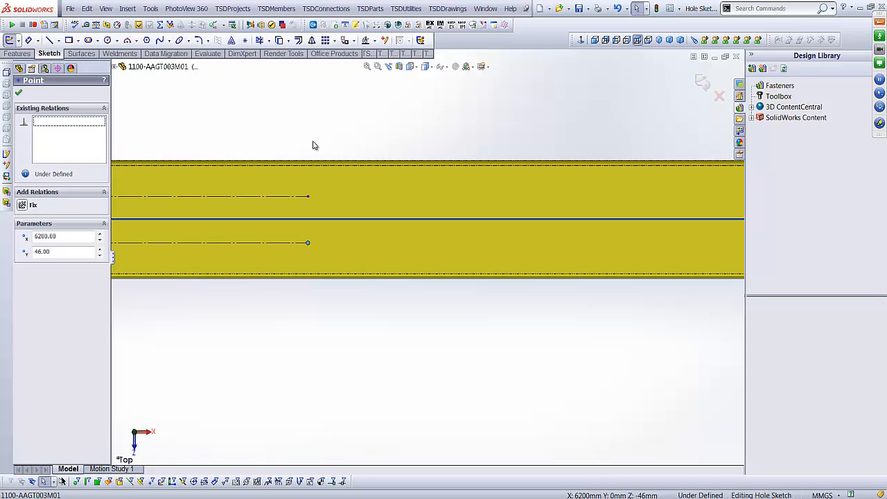
pyautogui.press('Escape')
pyautogui.scroll(3, 631, 265)
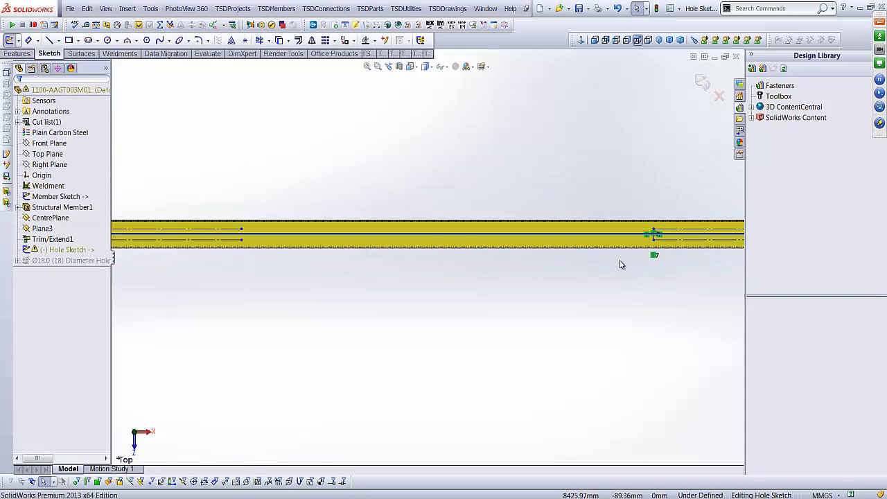
# - Extend both construction lines from mid-length to the second bridging hole cross line and finish the Hole Sketch
pyautogui.moveTo(241, 229); pyautogui.dragTo(654, 229)
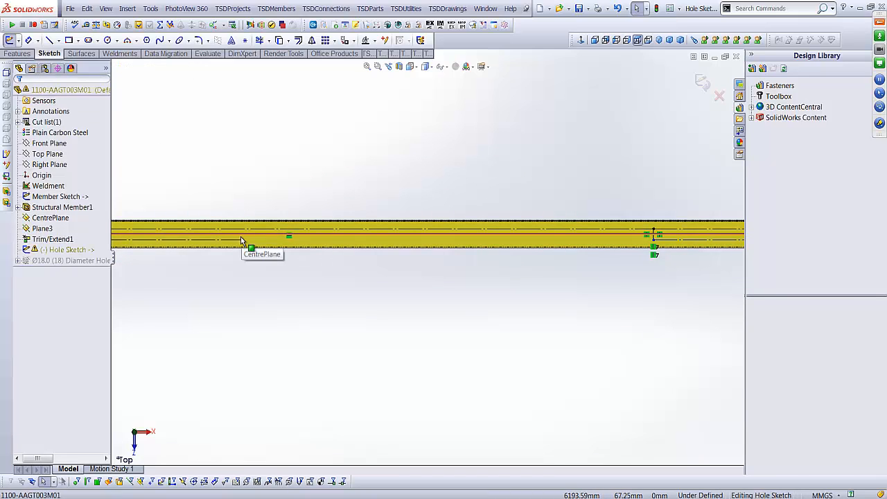
pyautogui.moveTo(241, 240); pyautogui.dragTo(654, 240)
pyautogui.click(478, 279)
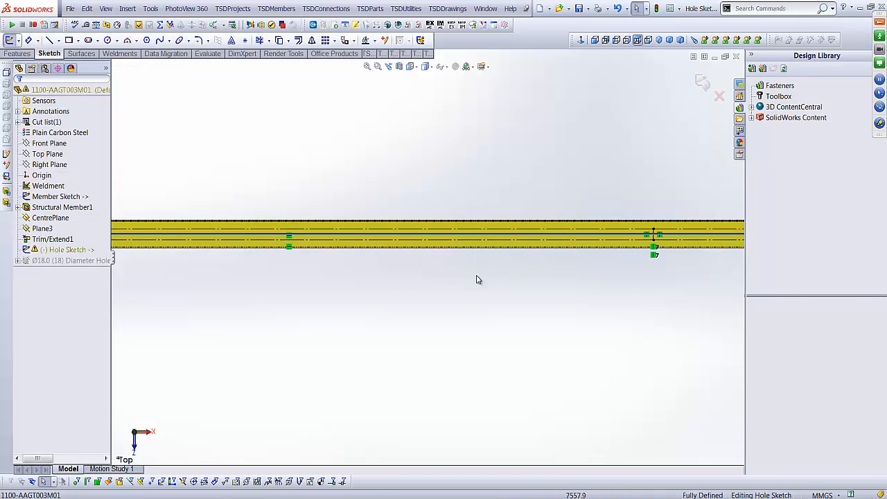
pyautogui.scroll(5, 468, 295)
pyautogui.click(702, 81)
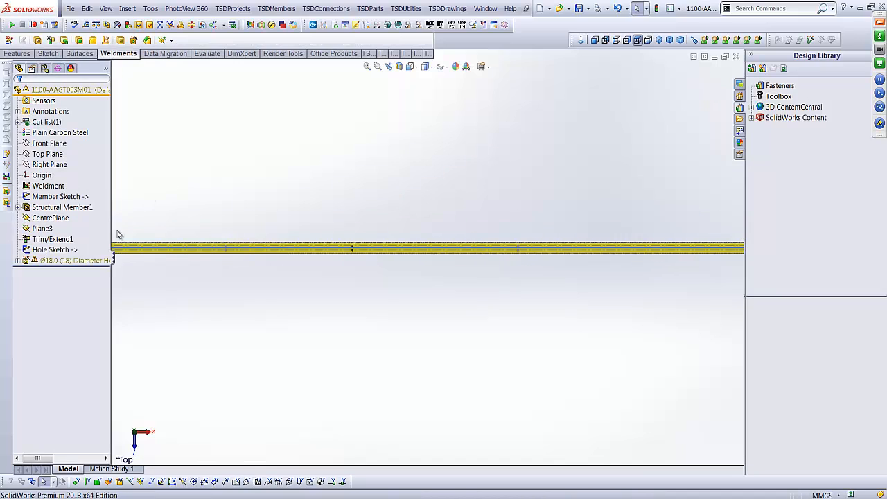
# - Remove the mid-length pair of hole positions from the Ø18.0 hole feature, accept it and close the girt part
pyautogui.click(62, 260)
pyautogui.rightClick(62, 261)
pyautogui.click(463, 346)
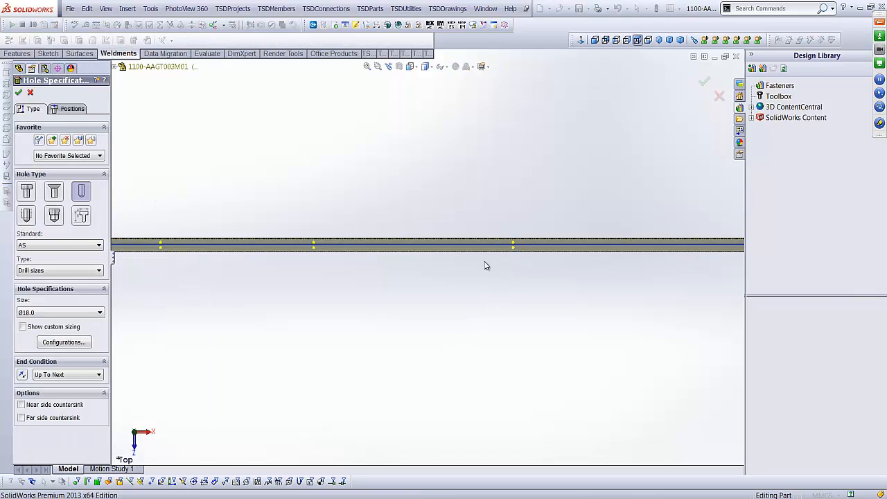
pyautogui.click(64, 110)
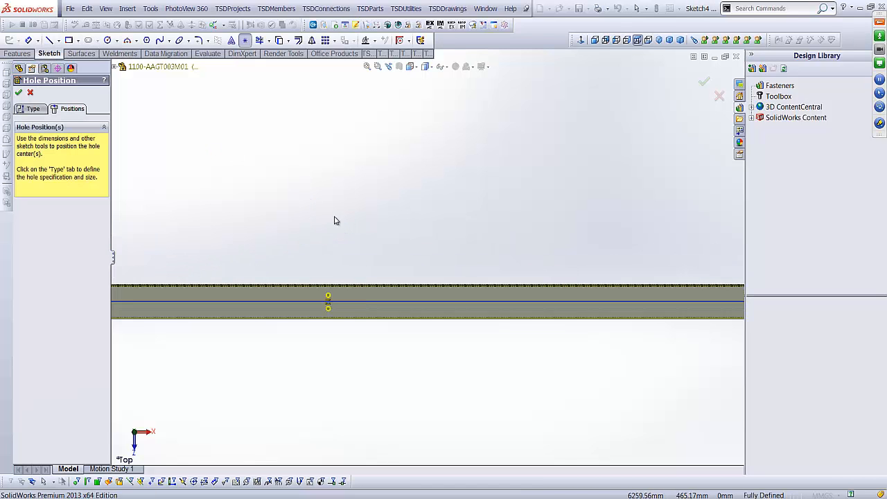
pyautogui.press('Escape')
pyautogui.moveTo(299, 240); pyautogui.dragTo(407, 373)
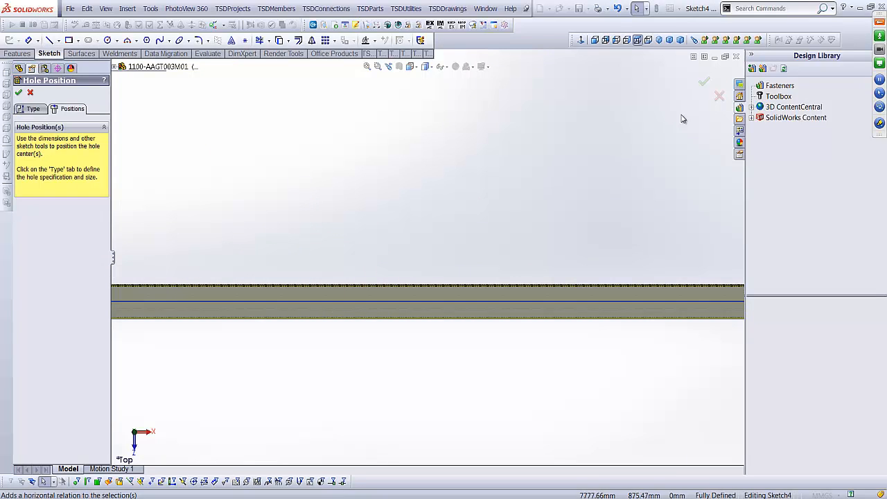
pyautogui.click(709, 82)
pyautogui.click(442, 136)
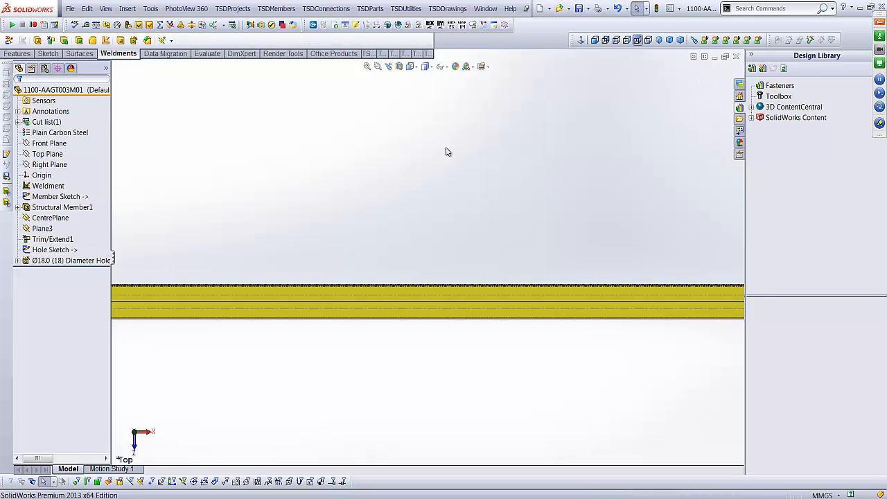
pyautogui.click(659, 40)
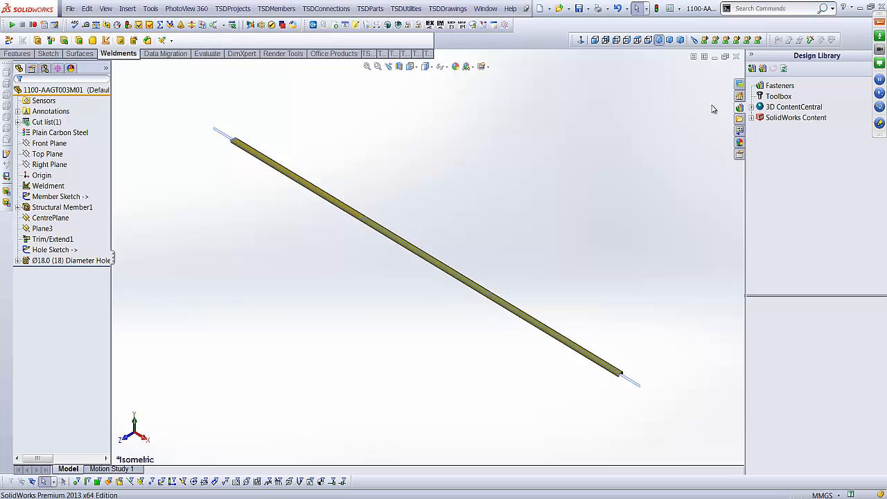
pyautogui.click(736, 56)
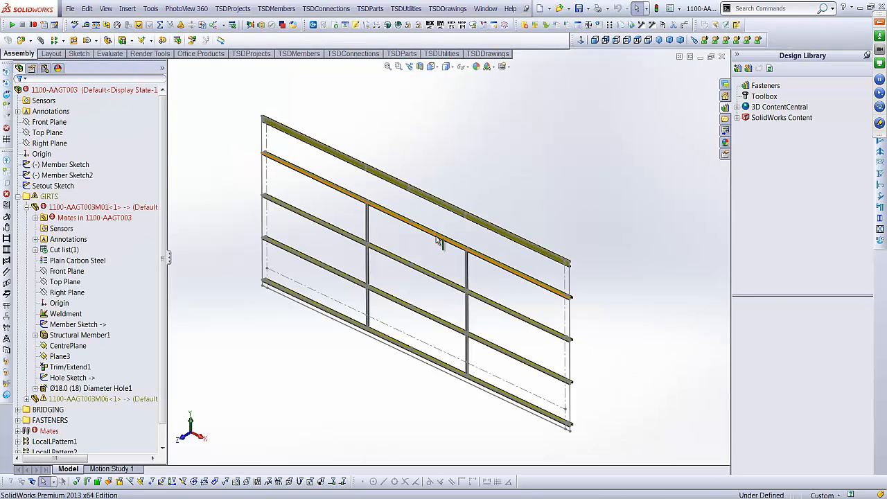
# - Open the top girt 1100-AAGT003M06 in its own window
pyautogui.scroll(-5, 423, 198)
pyautogui.click(428, 208)
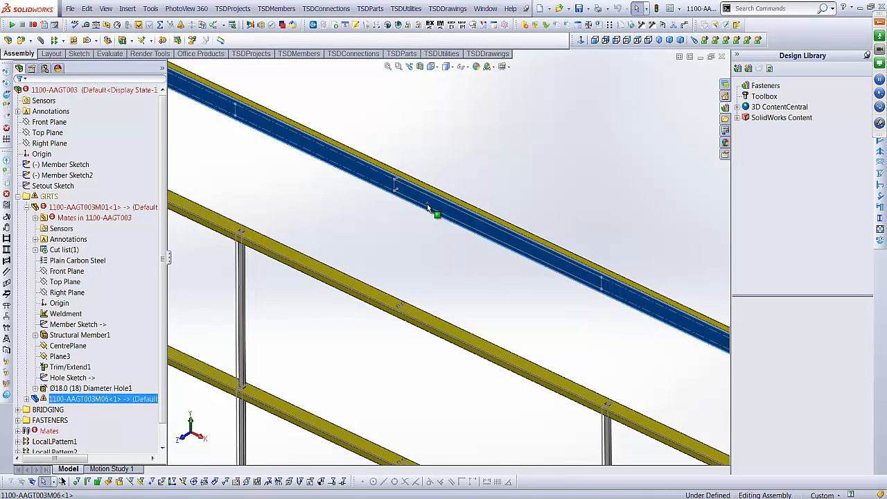
pyautogui.rightClick(429, 206)
pyautogui.click(431, 155)
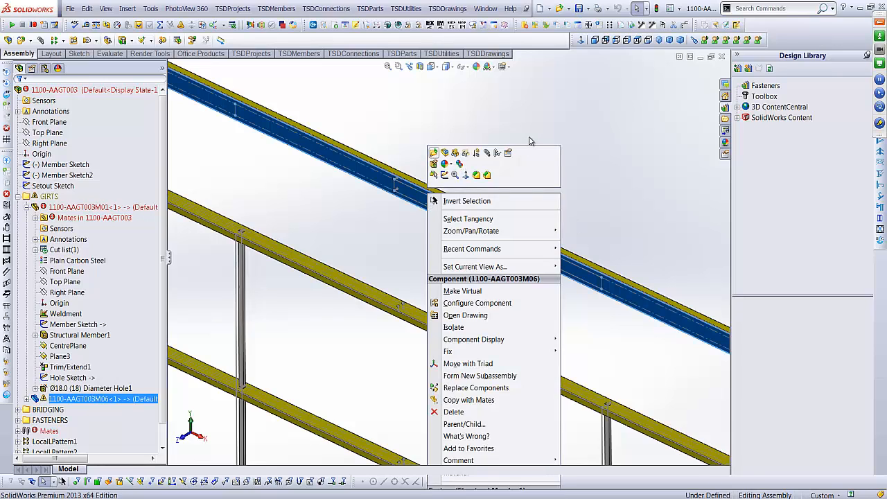
# - Edit the top girt's Hole Member Sketch in a front view and delete the vertical construction lines at mid-length
pyautogui.click(595, 40)
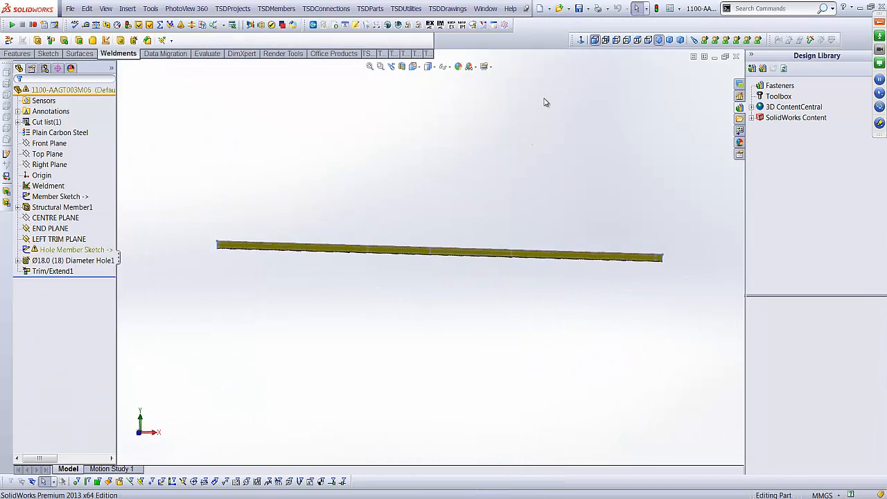
pyautogui.rightClick(58, 251)
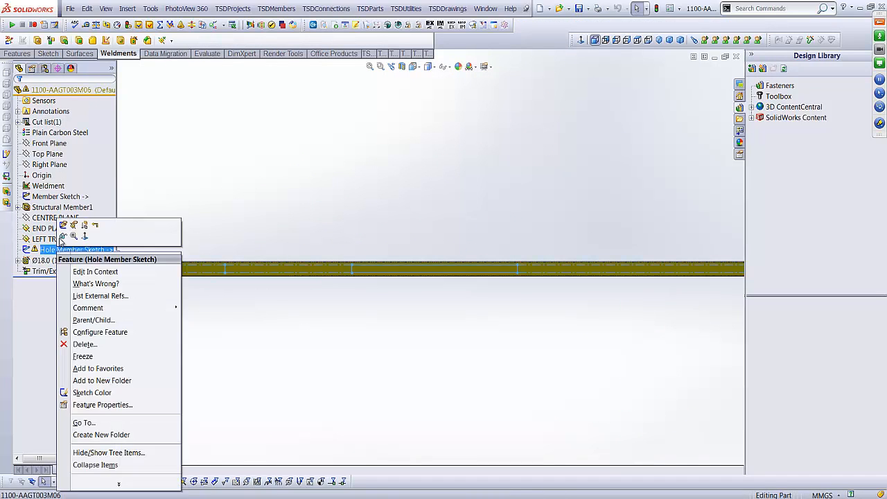
pyautogui.click(63, 228)
pyautogui.scroll(3, 327, 310)
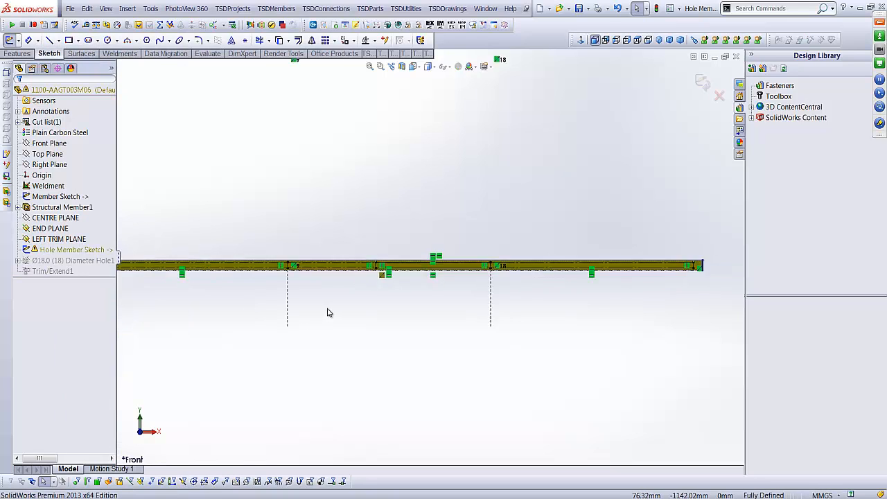
pyautogui.scroll(-6, 373, 260)
pyautogui.moveTo(378, 219); pyautogui.dragTo(424, 323)
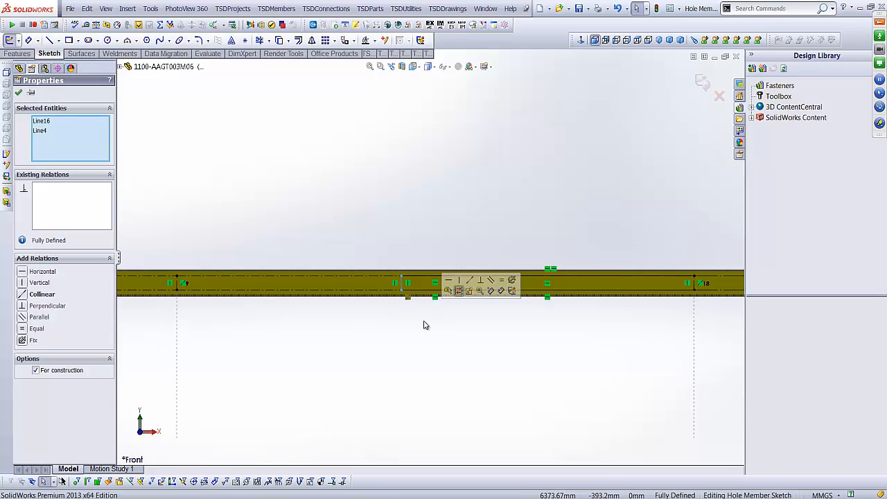
pyautogui.press('Delete')
# - Delete the two leftover horizontal construction lines between mid-length and the second bridging hole line, finish the Hole Member Sketch and continue rebuilding despite the error
pyautogui.click(446, 277)
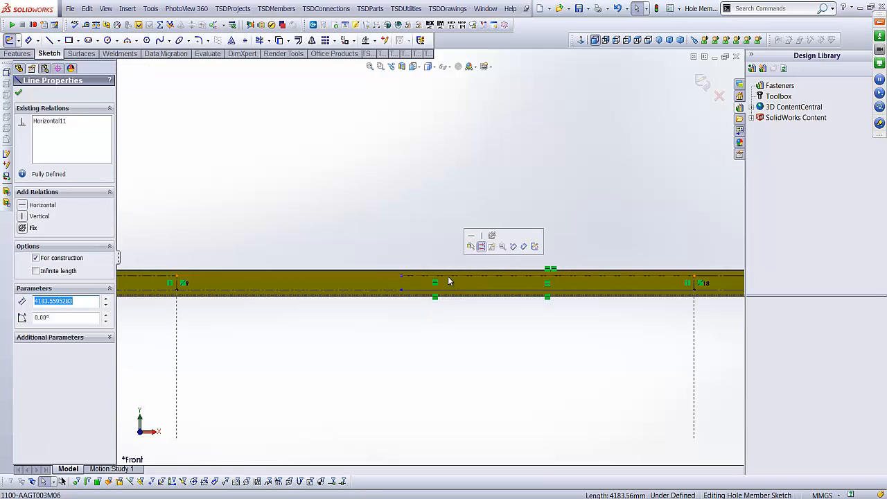
pyautogui.click(441, 226)
pyautogui.scroll(-3, 424, 235)
pyautogui.scroll(3, 354, 247)
pyautogui.moveTo(342, 240)
pyautogui.mouseDown()
pyautogui.moveTo(739, 273)
pyautogui.moveTo(697, 276)
pyautogui.mouseUp()
pyautogui.press('Delete')
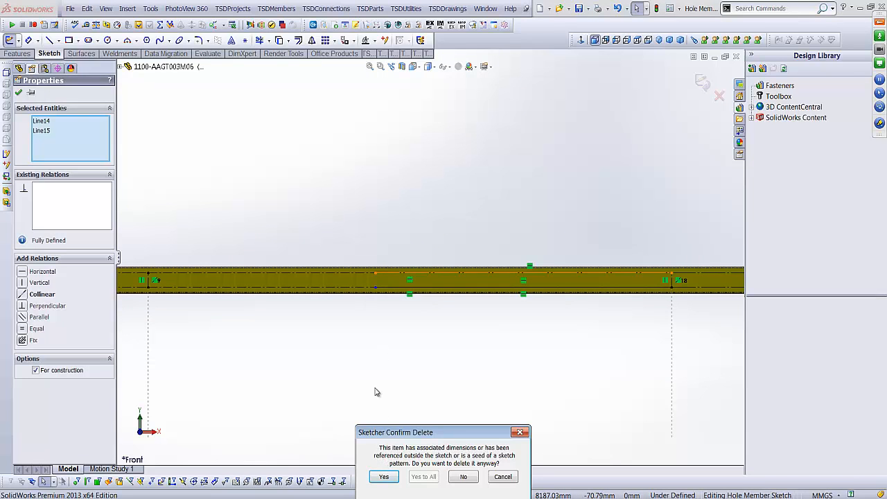
pyautogui.click(383, 479)
pyautogui.moveTo(351, 351); pyautogui.dragTo(695, 283)
pyautogui.press('Delete')
pyautogui.click(390, 477)
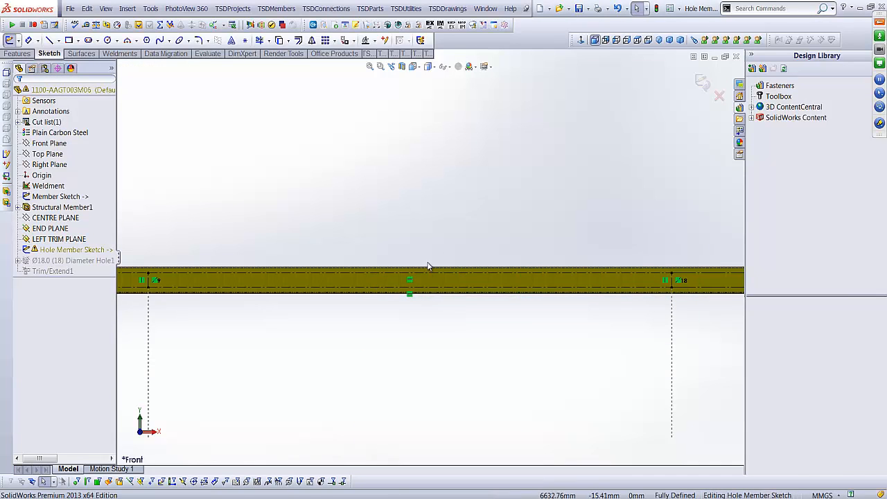
pyautogui.click(703, 82)
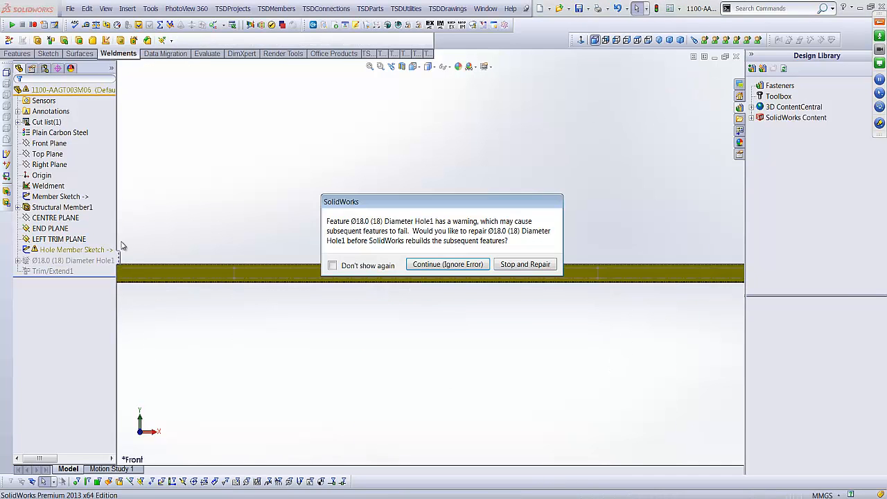
pyautogui.click(465, 264)
# - Remove the mid-length pair of hole positions from the top girt's Ø18.0 hole feature, accept it and close the part
pyautogui.click(61, 260)
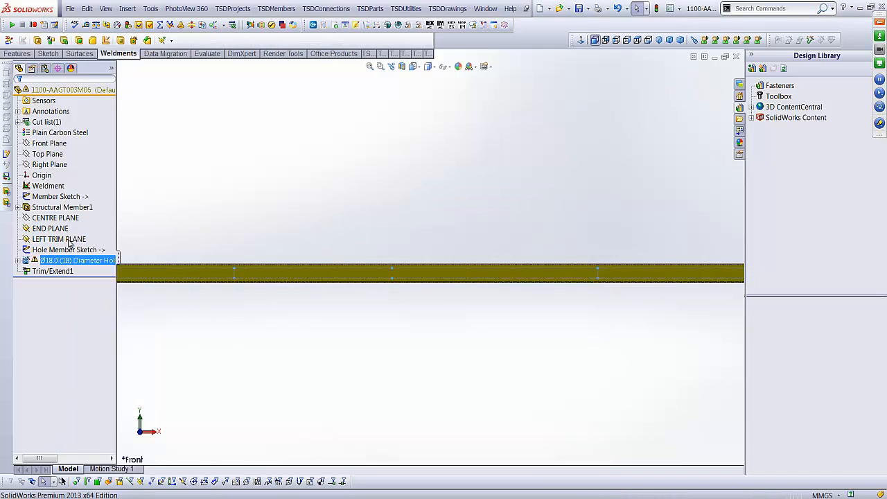
pyautogui.rightClick(63, 264)
pyautogui.click(70, 236)
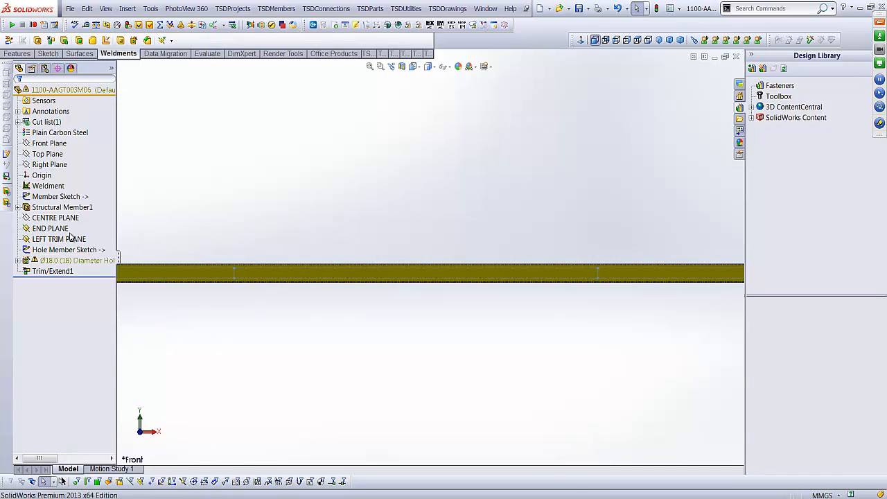
pyautogui.click(69, 109)
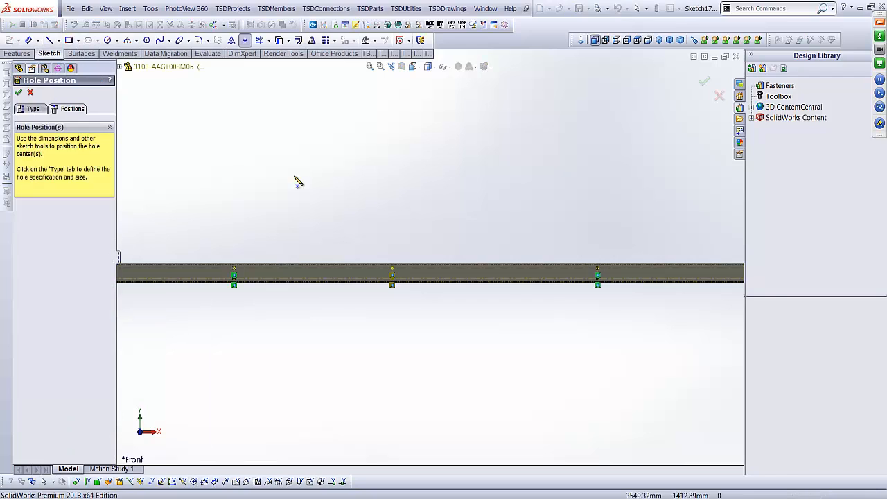
pyautogui.press('Escape')
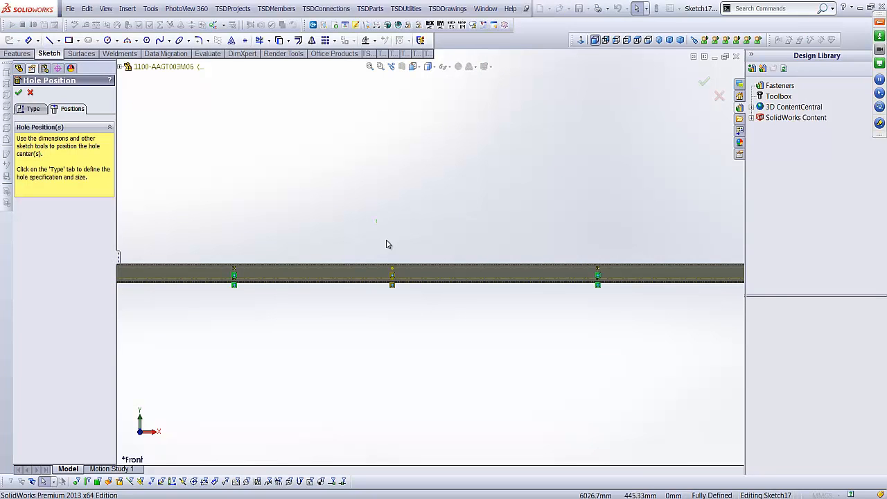
pyautogui.moveTo(378, 221); pyautogui.dragTo(414, 309)
pyautogui.press('Escape')
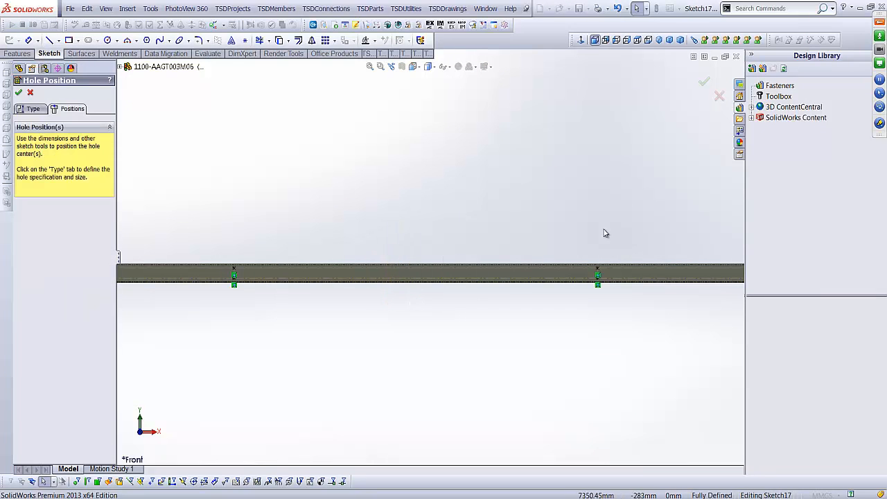
pyautogui.click(705, 83)
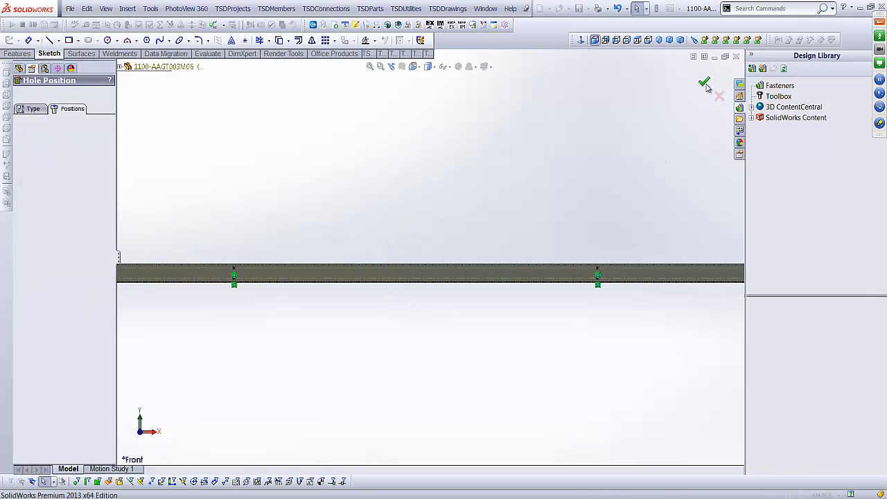
pyautogui.click(648, 40)
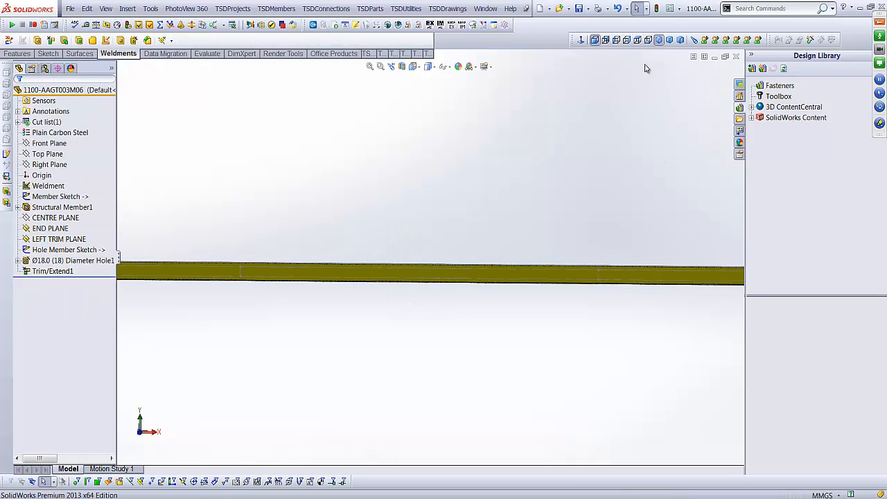
pyautogui.click(736, 57)
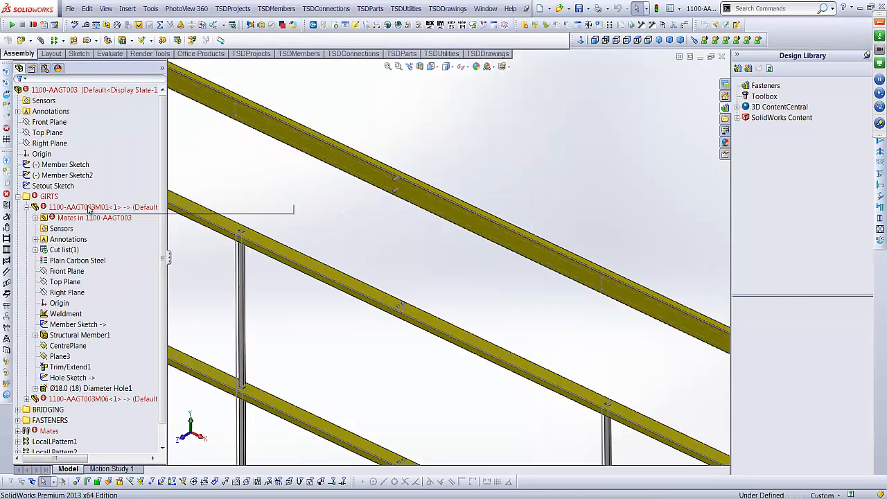
# - Check the failing bolt mates of girt 1100-AAGT003M01 and delete the two mid-length purlin bolts on the top girt with all dependent items
pyautogui.scroll(5, 454, 337)
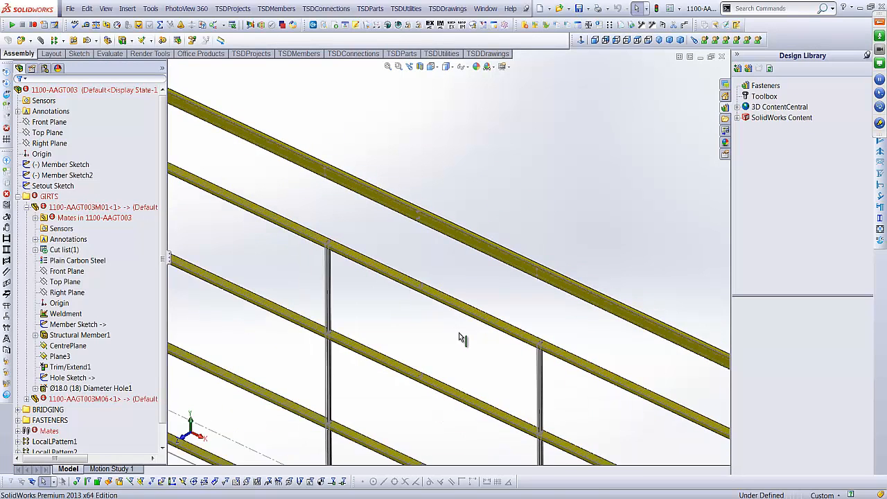
pyautogui.scroll(-2, 499, 359)
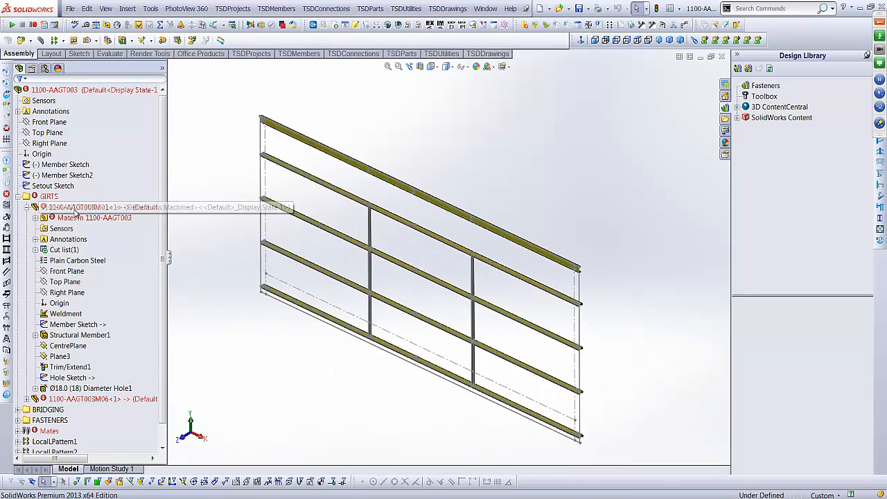
pyautogui.click(35, 218)
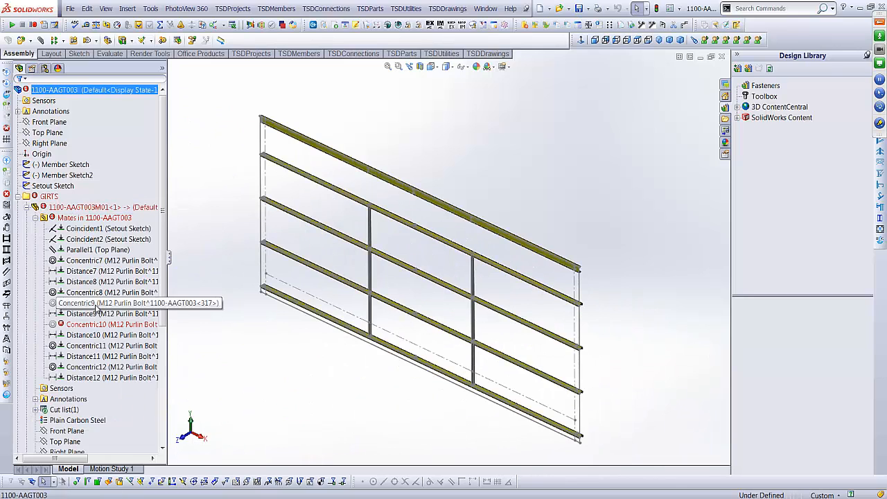
pyautogui.click(97, 303)
pyautogui.scroll(-6, 437, 201)
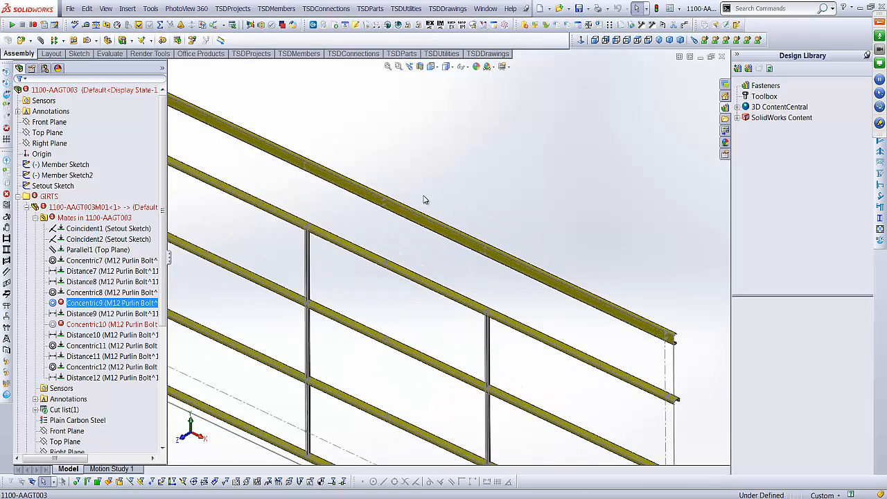
pyautogui.moveTo(290, 172); pyautogui.dragTo(379, 376)
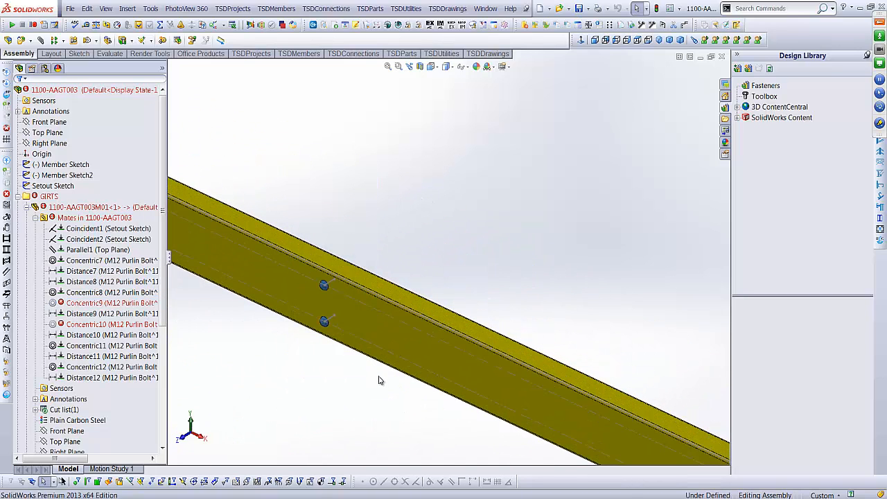
pyautogui.press('Delete')
pyautogui.click(502, 256)
# - Delete the M12 Purlin Bolts at mid-length of the bottom girt together with their bolt pattern and mates
pyautogui.scroll(12, 413, 374)
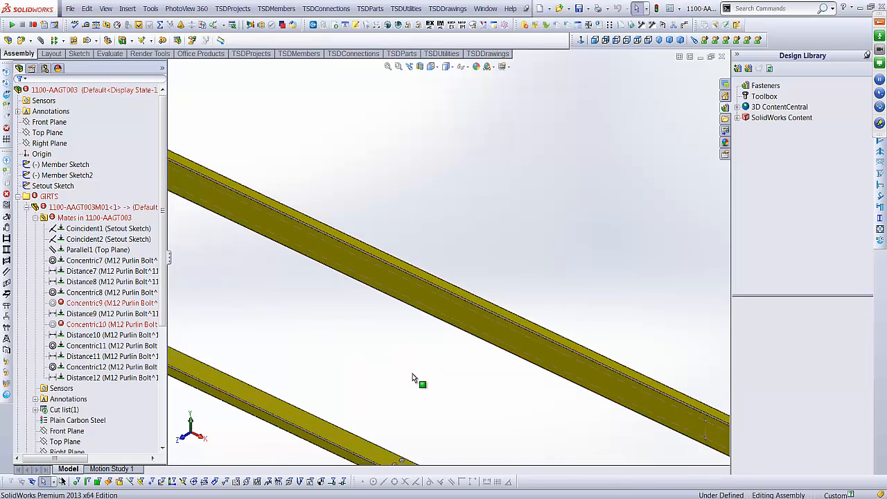
pyautogui.scroll(-5, 464, 379)
pyautogui.scroll(-5, 412, 236)
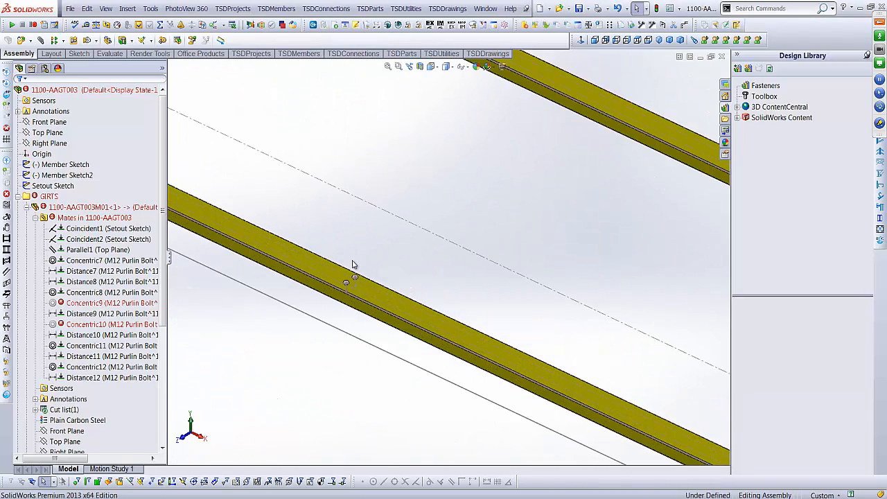
pyautogui.press('Delete')
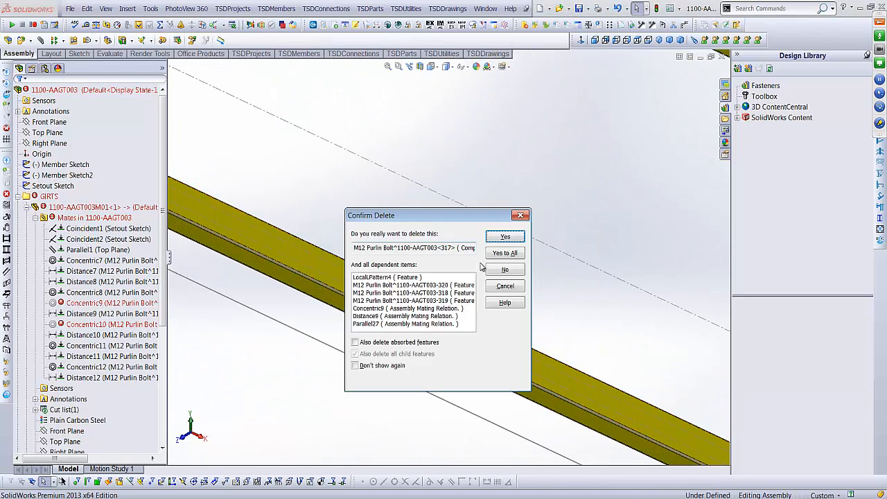
pyautogui.click(505, 254)
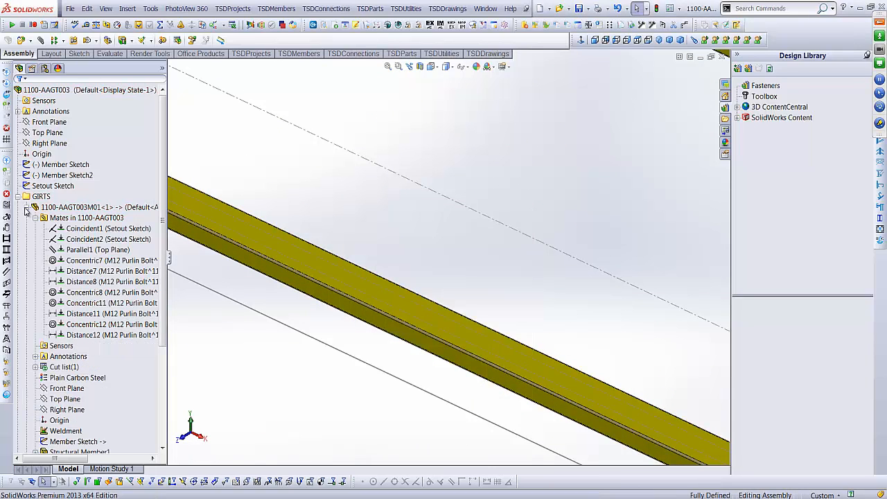
pyautogui.click(25, 208)
# - Examine the whole panel and the bolt positions at both girt ends in top and front views
pyautogui.click(389, 67)
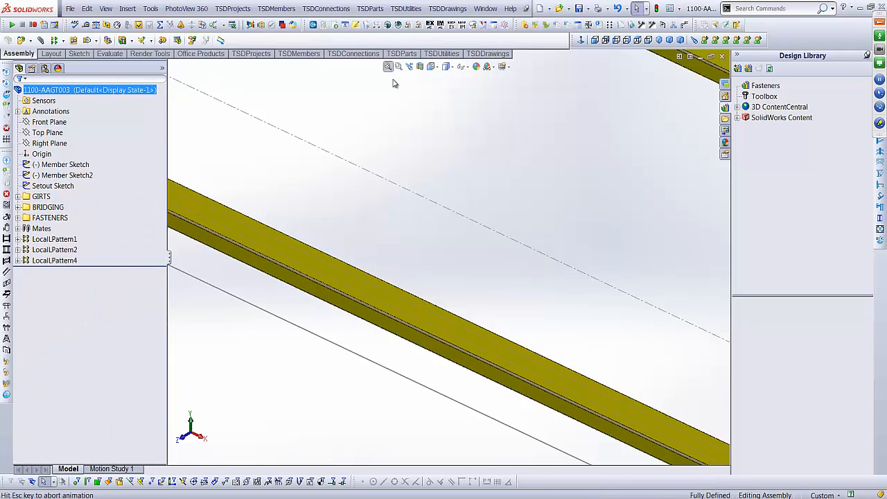
pyautogui.scroll(-2, 448, 244)
pyautogui.click(476, 236)
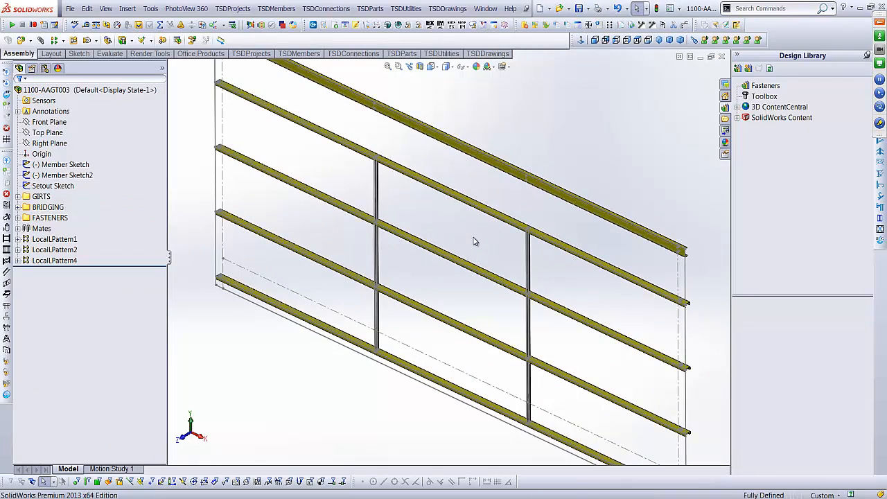
pyautogui.scroll(1, 475, 239)
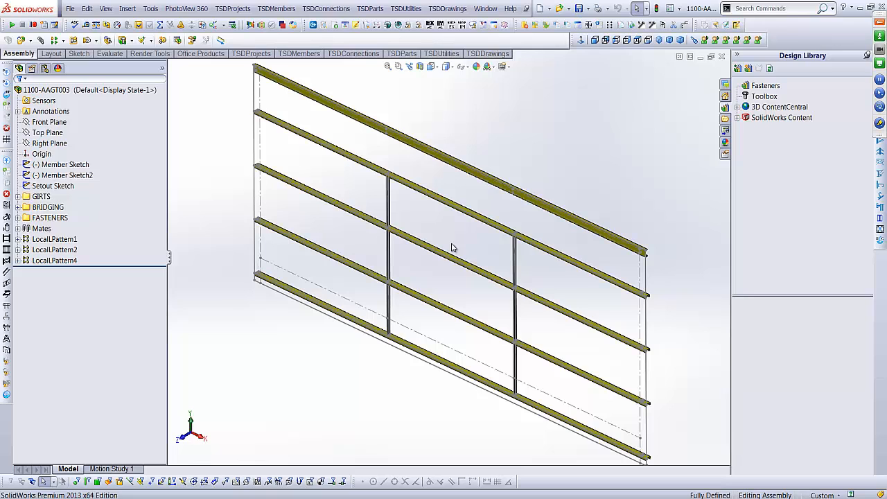
pyautogui.scroll(-10, 307, 111)
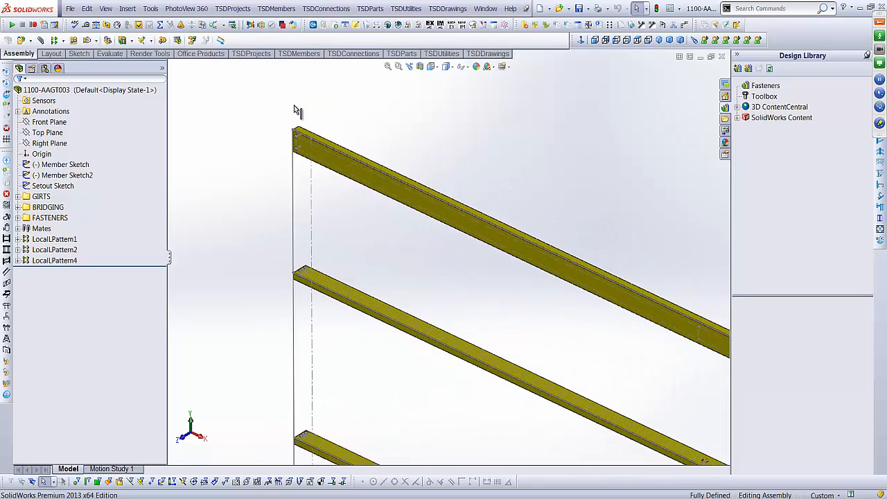
pyautogui.moveTo(325, 179); pyautogui.dragTo(337, 294, button='middle')
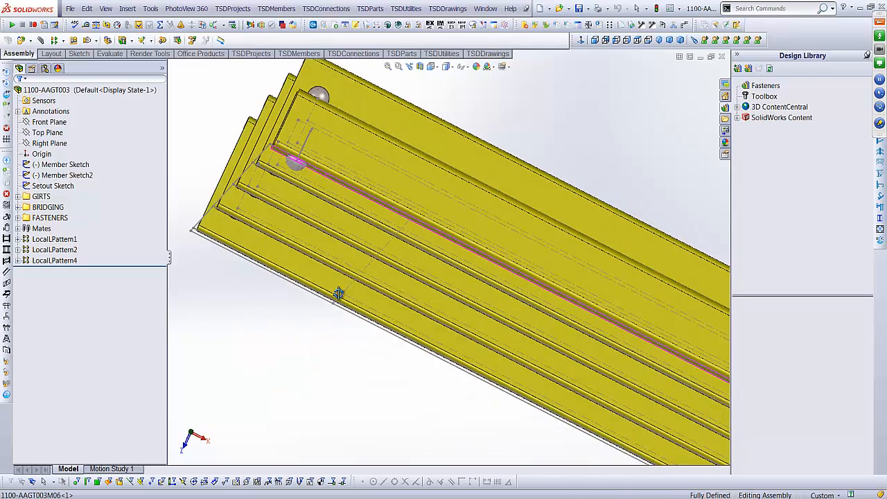
pyautogui.click(637, 40)
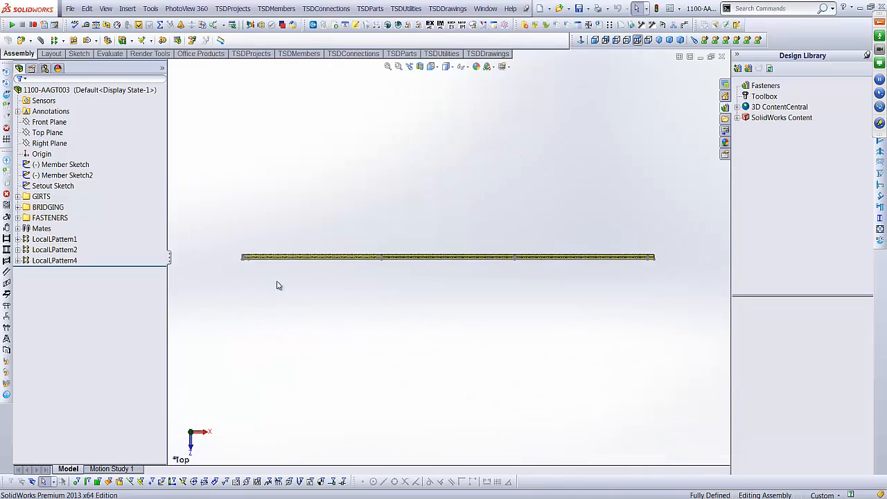
pyautogui.scroll(-8, 339, 261)
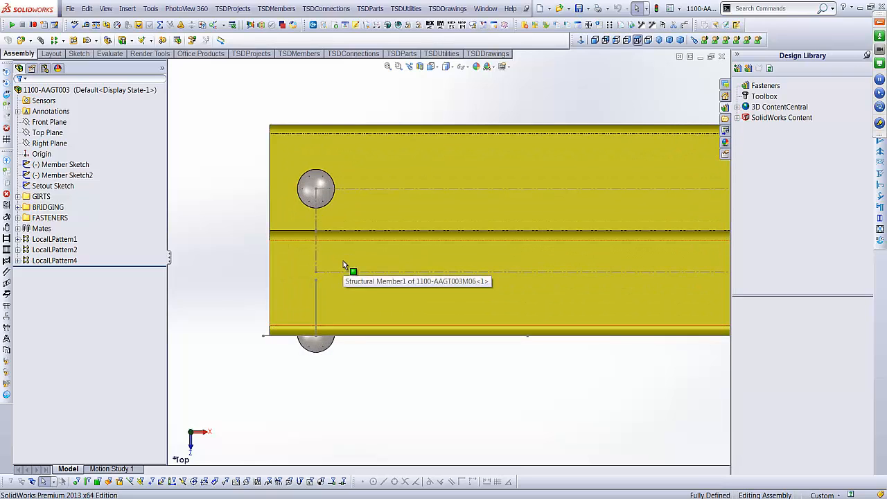
pyautogui.click(389, 68)
pyautogui.click(399, 66)
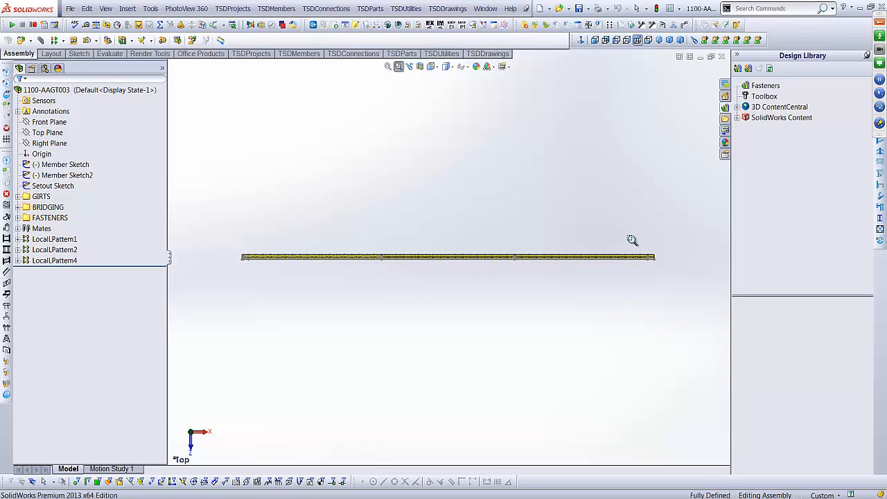
pyautogui.moveTo(632, 242); pyautogui.dragTo(667, 281)
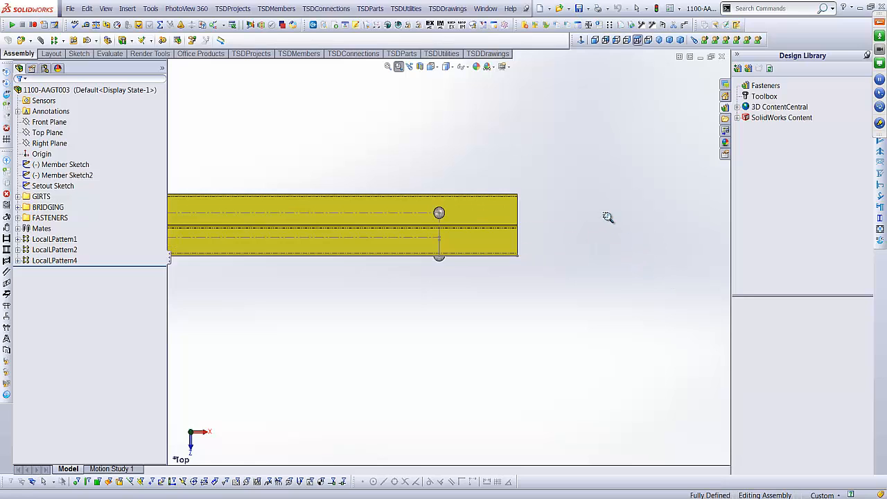
pyautogui.press('Escape')
pyautogui.click(595, 40)
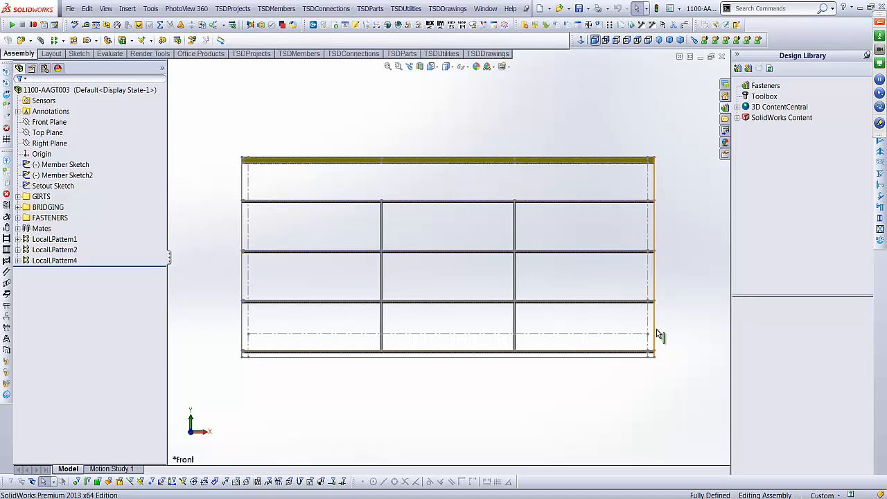
# - Open the bottom girt 1100-AAGT003M01 in its own window and examine the pair of holes at its end from above
pyautogui.scroll(-10, 614, 347)
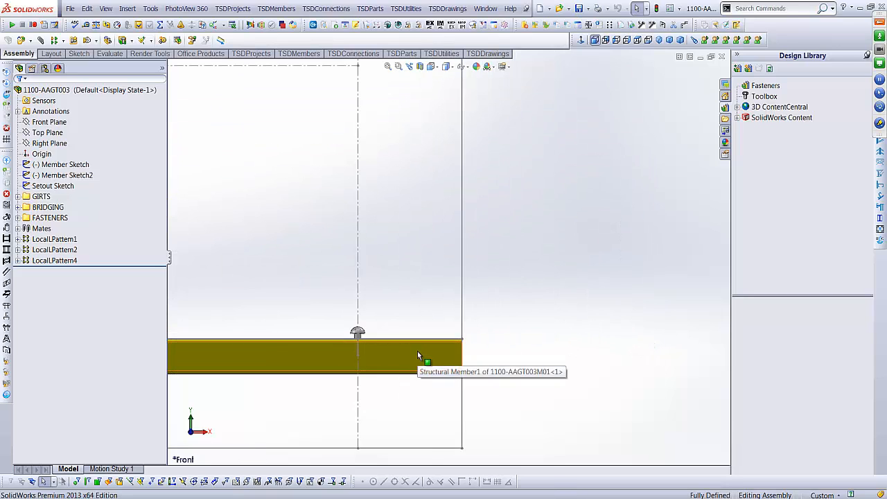
pyautogui.rightClick(417, 350)
pyautogui.click(424, 166)
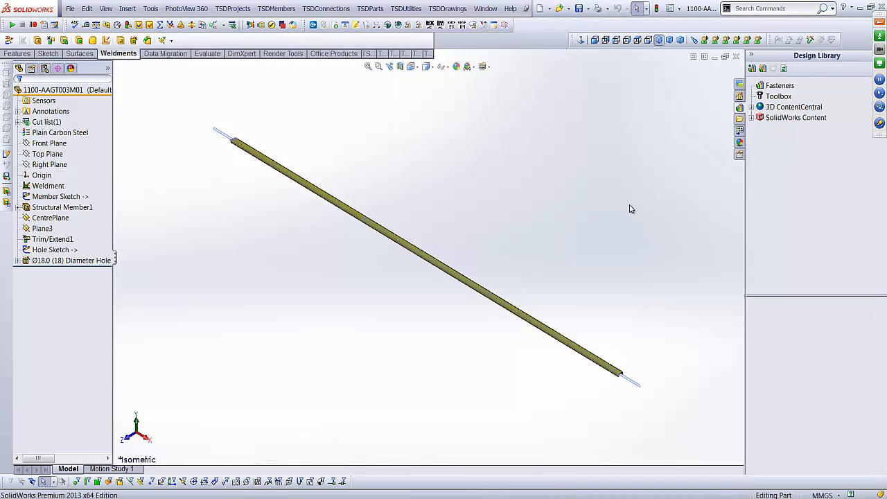
pyautogui.click(638, 42)
pyautogui.scroll(-10, 587, 282)
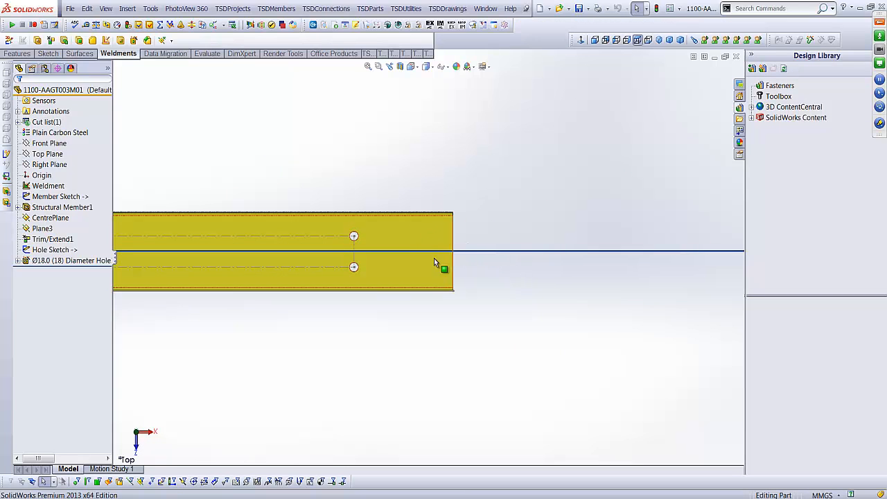
pyautogui.moveTo(440, 266); pyautogui.dragTo(473, 225, button='middle')
pyautogui.scroll(-5, 434, 267)
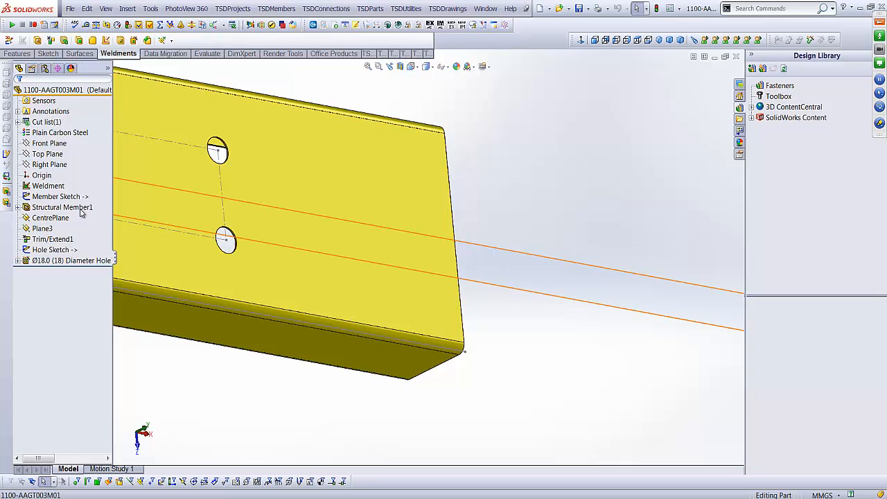
# - Create a reference plane parallel to the Right Plane through the member sketch's end point and name it End Plane
pyautogui.click(59, 145)
pyautogui.click(48, 164)
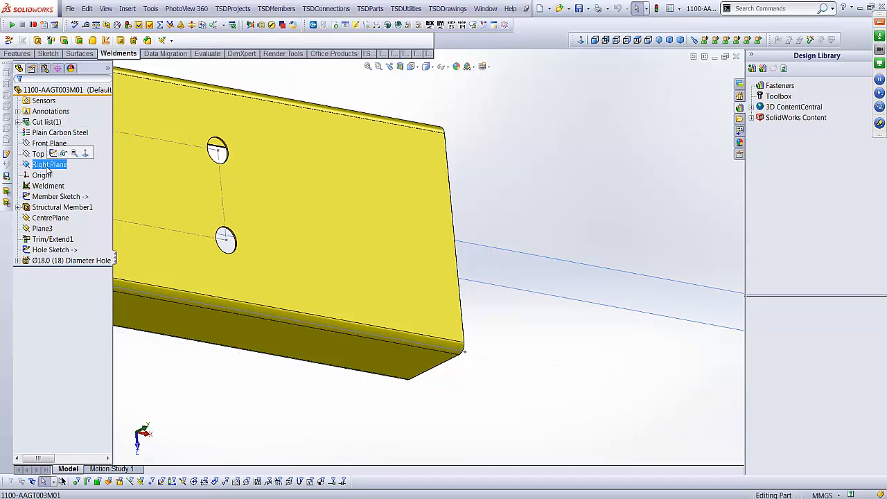
pyautogui.click(580, 300)
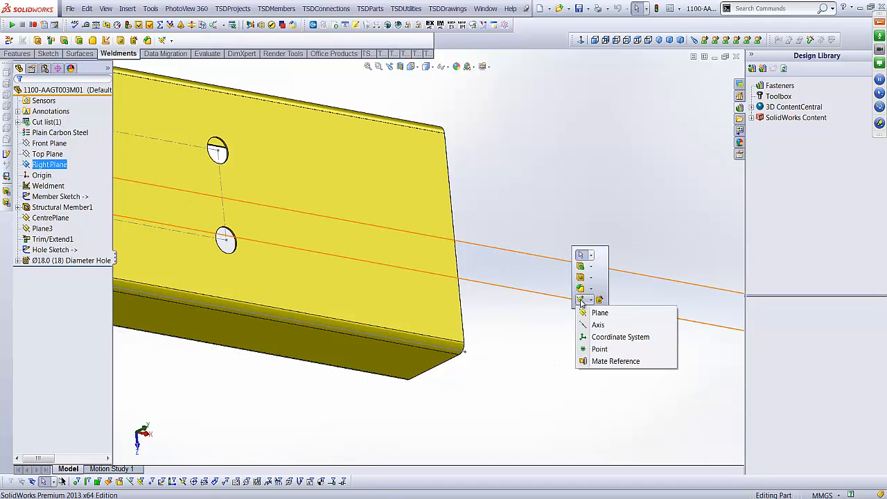
pyautogui.click(599, 312)
pyautogui.click(465, 353)
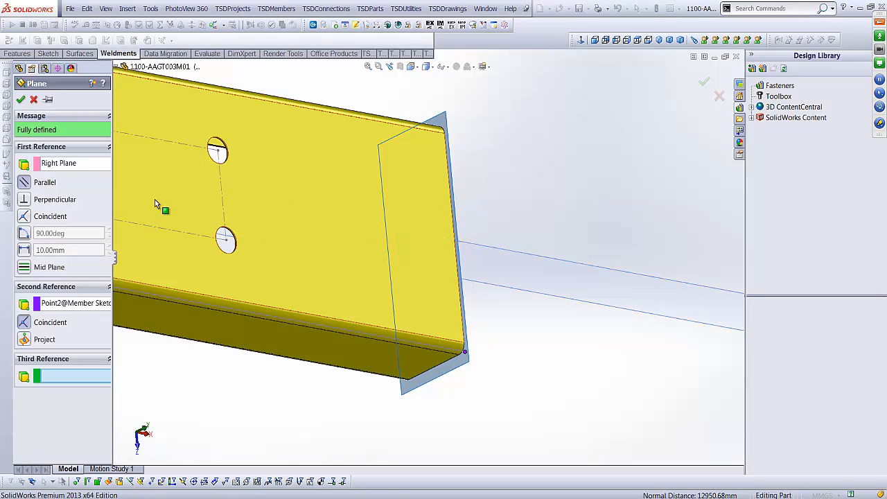
pyautogui.click(20, 99)
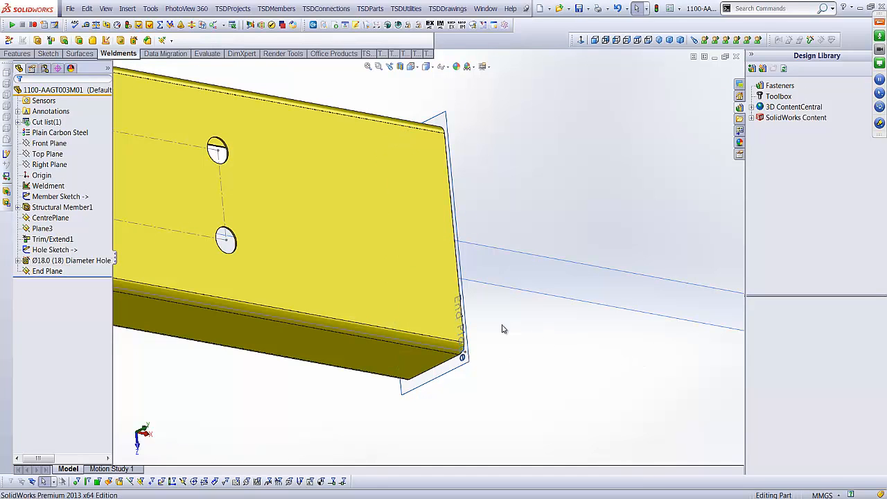
# - Create a plane offset 5 mm from End Plane towards the inside of the girt and name it Right End Cut Plane
pyautogui.click(469, 353)
pyautogui.press('s')
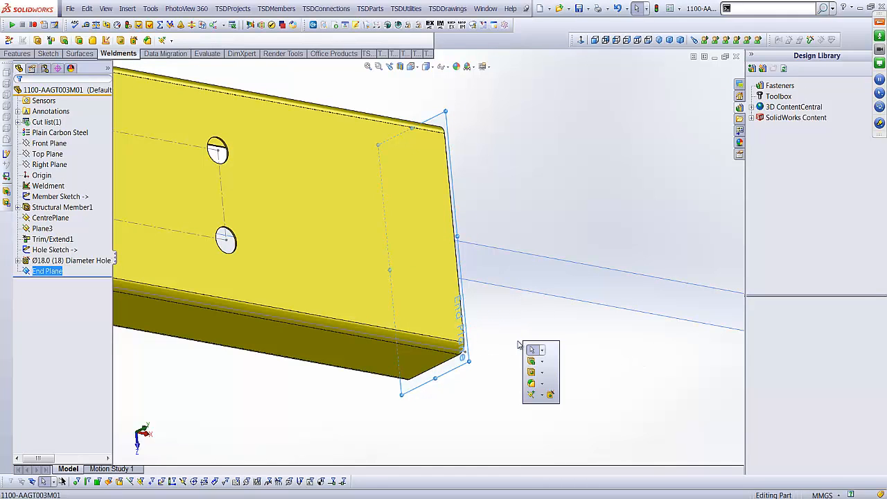
pyautogui.click(530, 395)
pyautogui.click(545, 408)
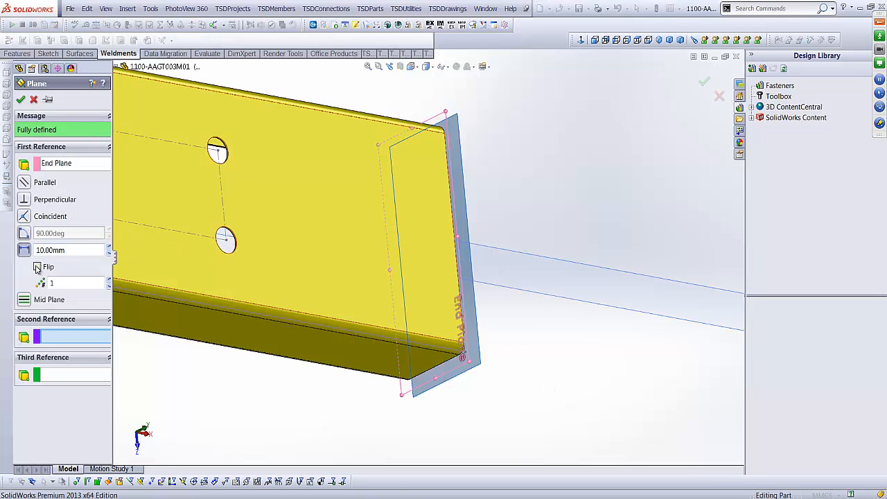
pyautogui.click(36, 268)
pyautogui.doubleClick(52, 250)
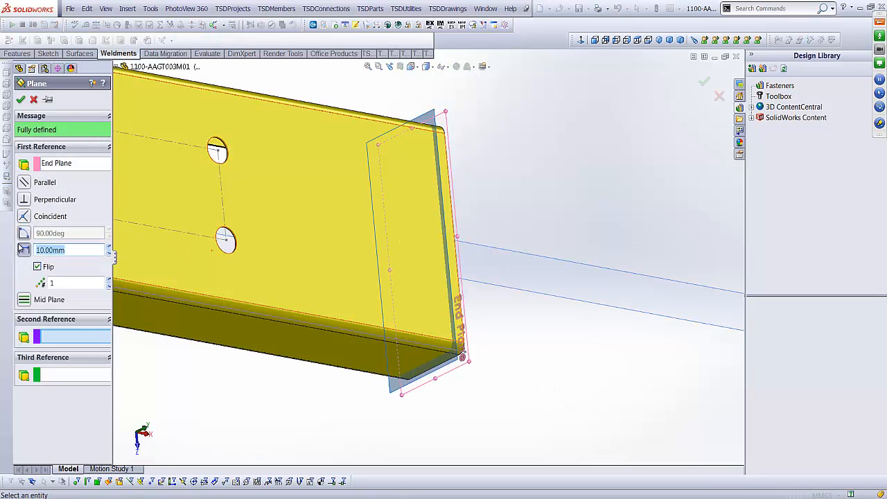
pyautogui.write('5')
pyautogui.press('Return')
pyautogui.click(20, 100)
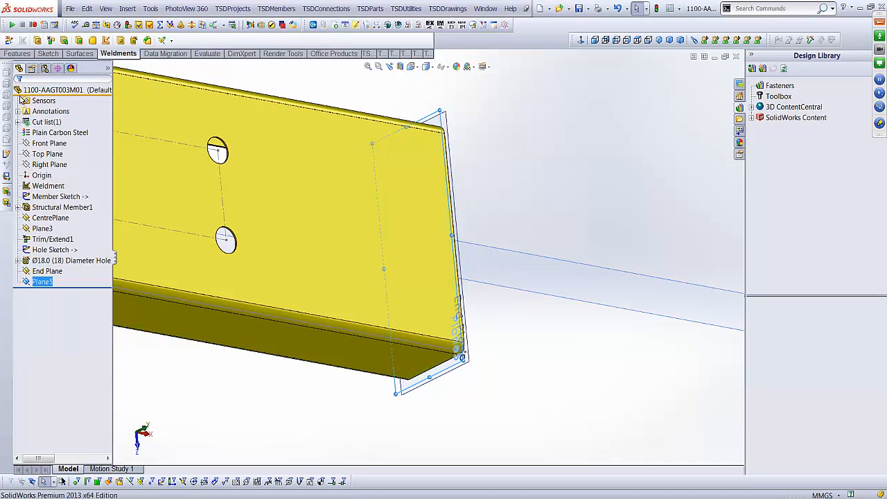
pyautogui.click(42, 282)
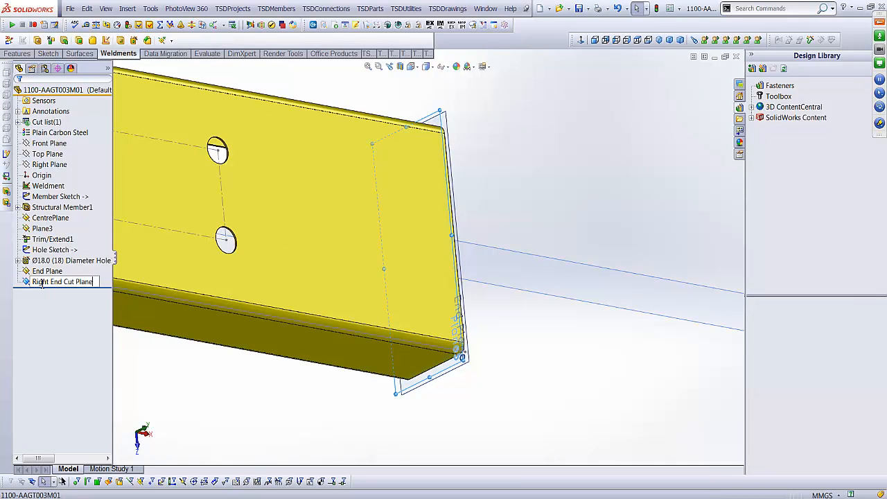
pyautogui.click(477, 306)
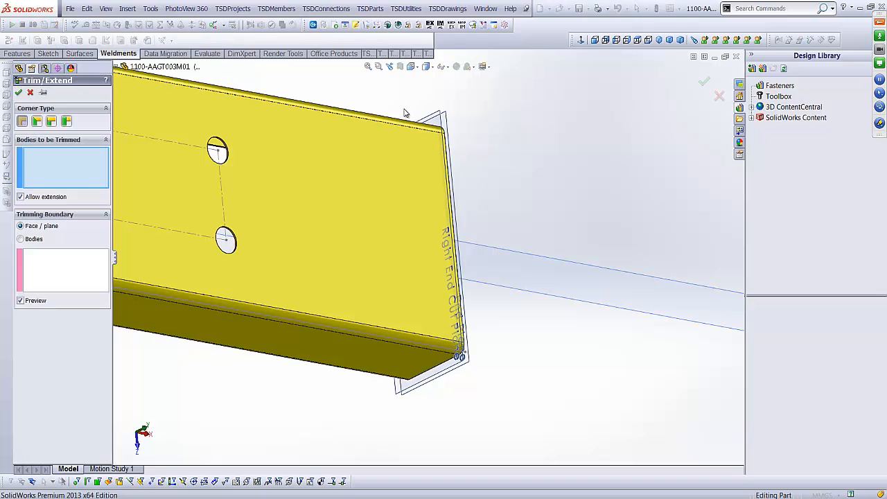
# - Trim the girt body with Trim/Extend, using Right End Cut Plane as boundary and discarding the short end piece
pyautogui.moveTo(382, 180); pyautogui.dragTo(335, 158, button='middle')
pyautogui.click(434, 154)
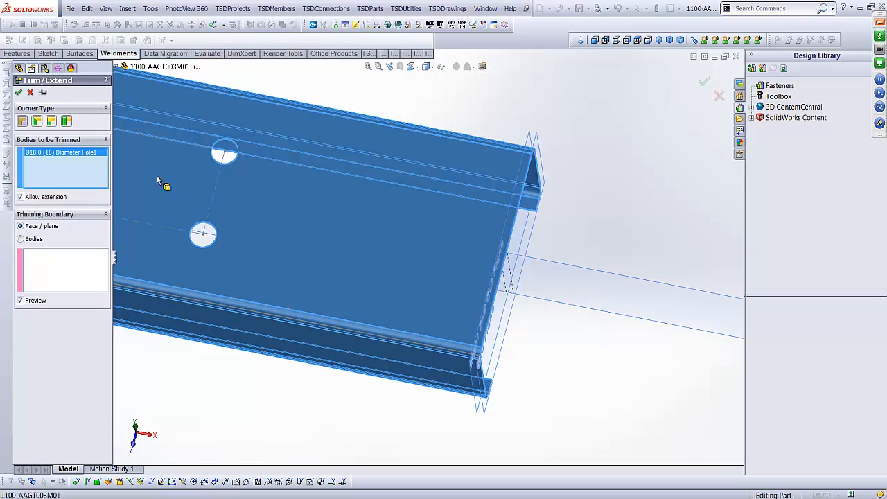
pyautogui.click(59, 270)
pyautogui.click(530, 142)
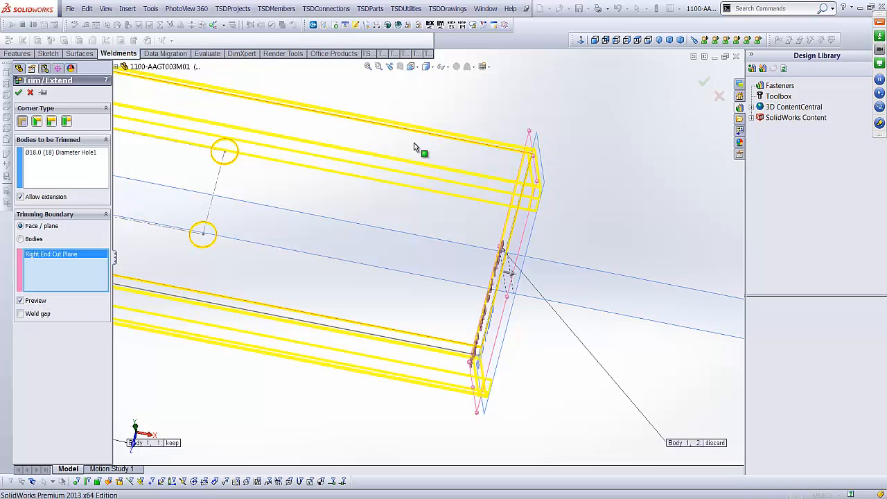
pyautogui.moveTo(455, 287); pyautogui.dragTo(678, 106, button='middle')
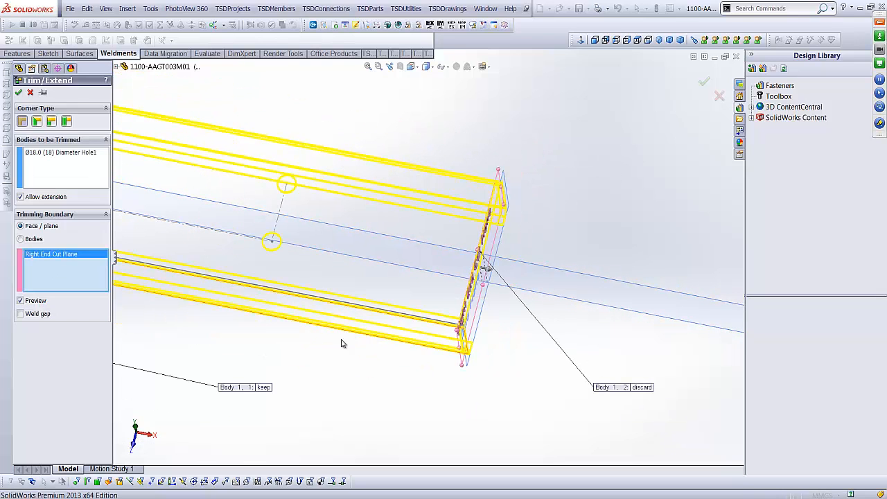
pyautogui.click(704, 79)
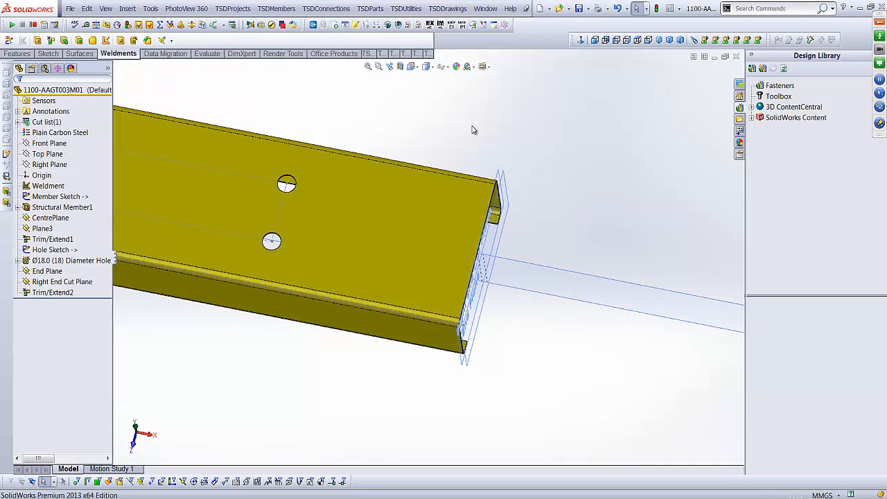
# - Edit the Hole Sketch and delete the external vertical relation on the lower point of the end hole line
pyautogui.moveTo(414, 257); pyautogui.dragTo(420, 255, button='middle')
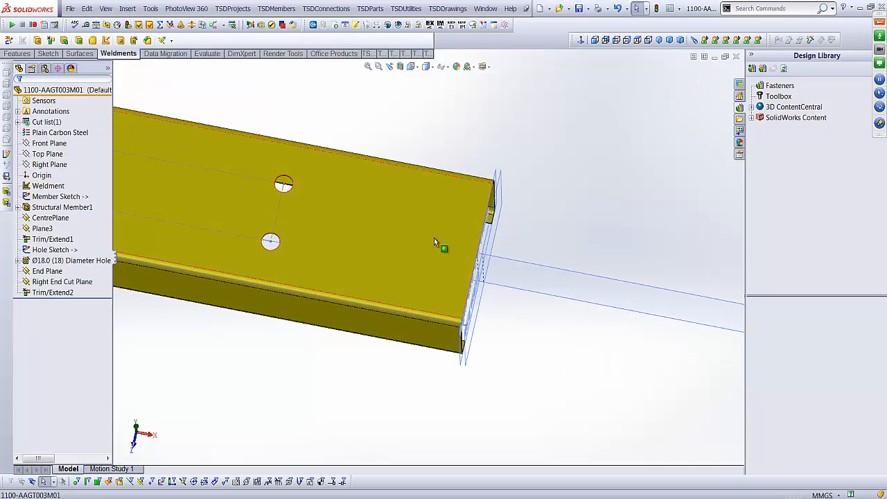
pyautogui.click(633, 42)
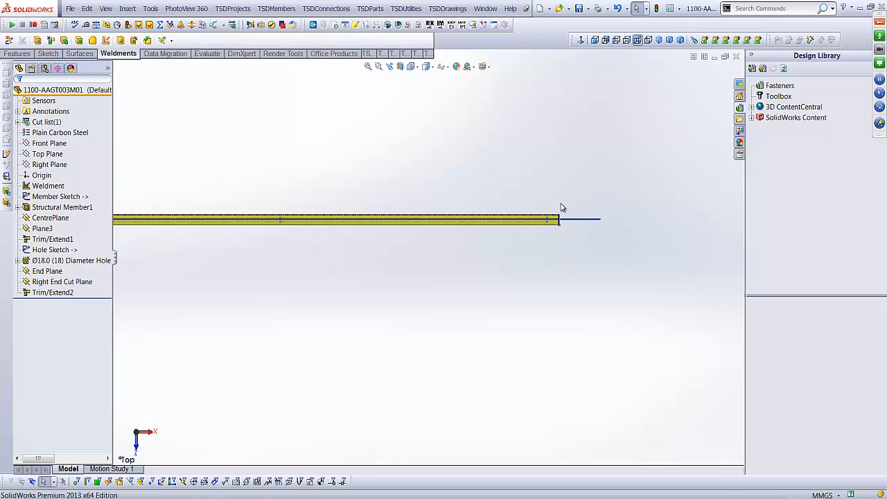
pyautogui.scroll(-5, 505, 263)
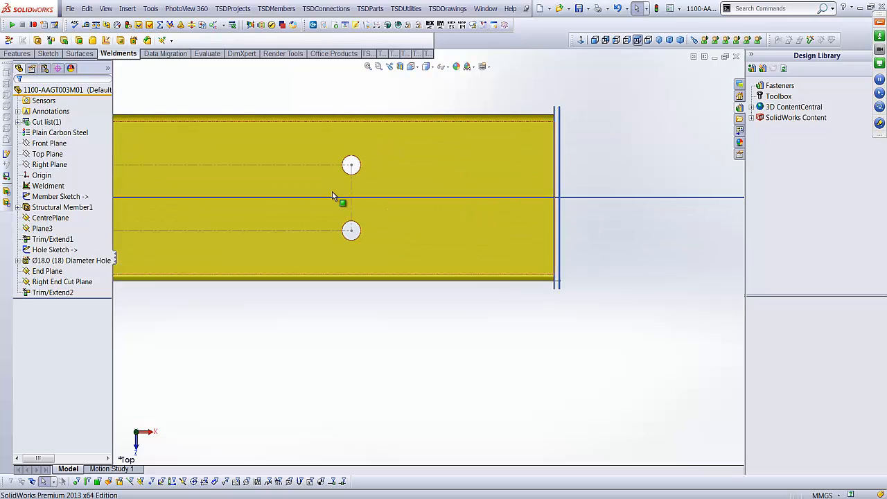
pyautogui.rightClick(351, 187)
pyautogui.click(358, 163)
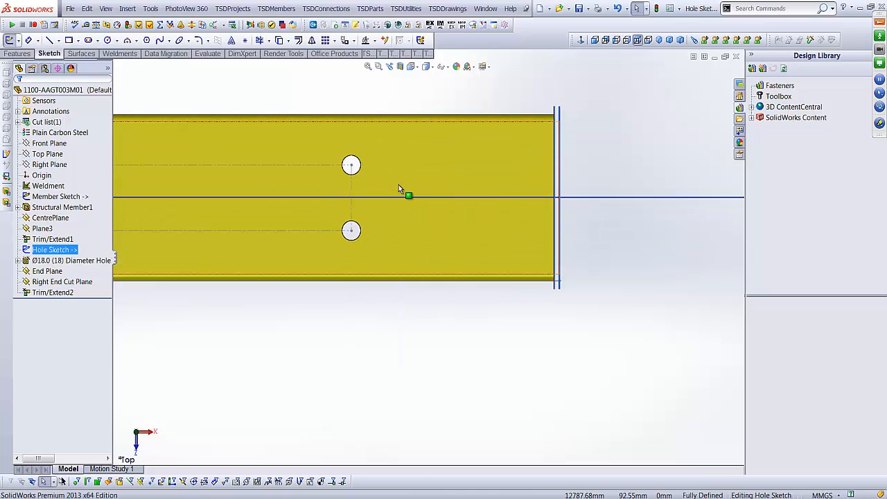
pyautogui.click(353, 225)
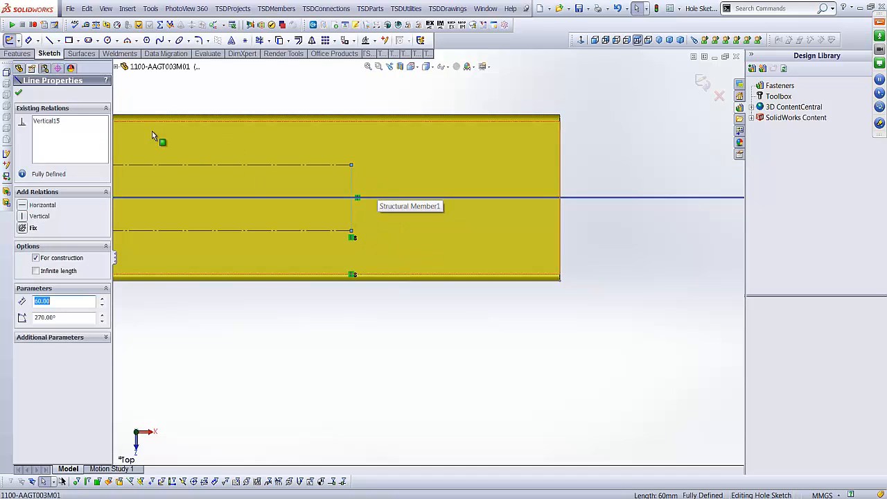
pyautogui.click(353, 238)
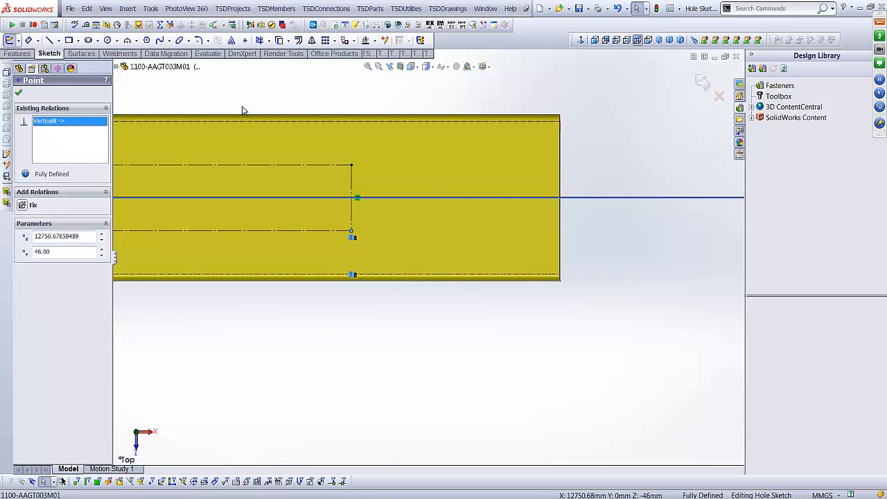
pyautogui.click(262, 95)
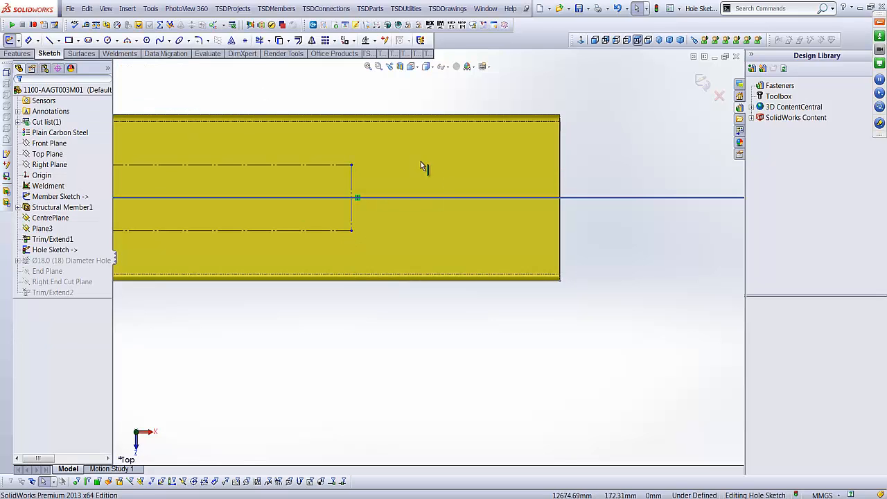
pyautogui.click(351, 181)
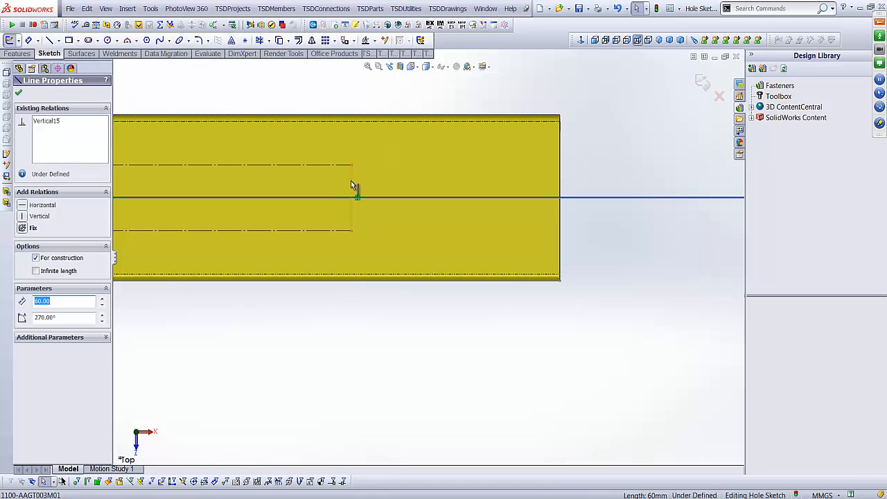
pyautogui.press('Escape')
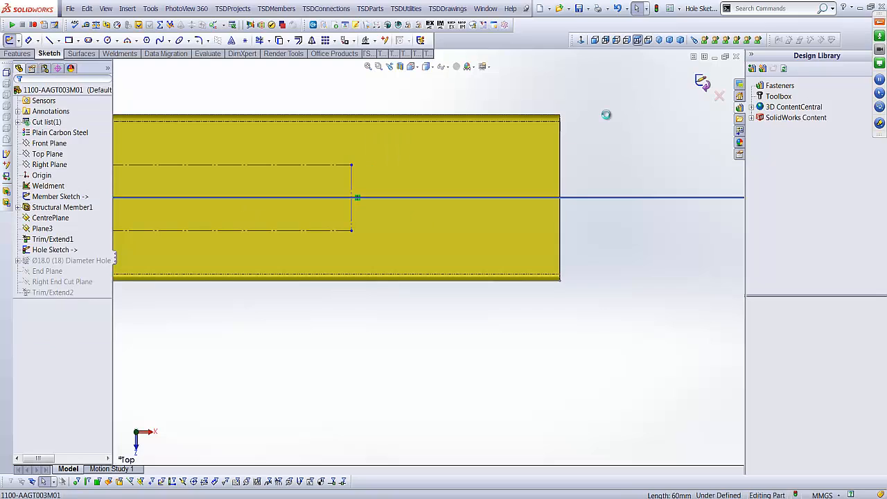
pyautogui.click(702, 82)
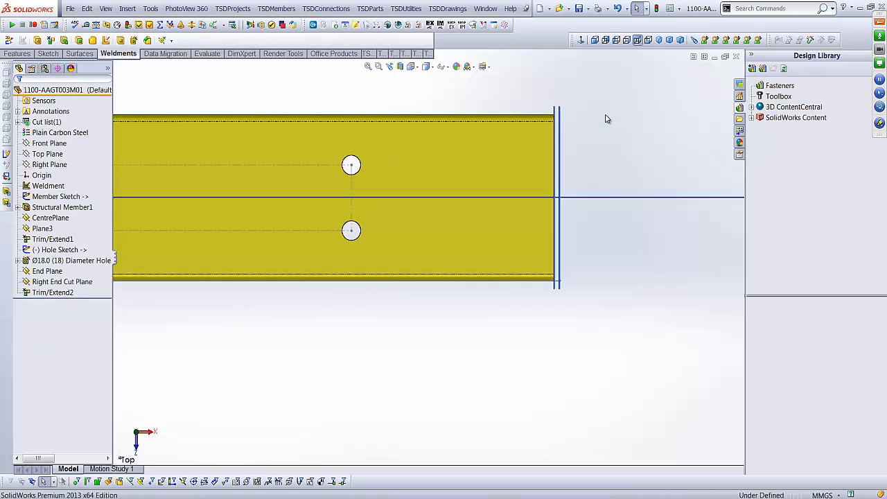
# - Reorder the Hole Sketch and the Ø18.0 Diameter Hole feature so both follow Trim/Extend2 in the feature tree
pyautogui.click(57, 251)
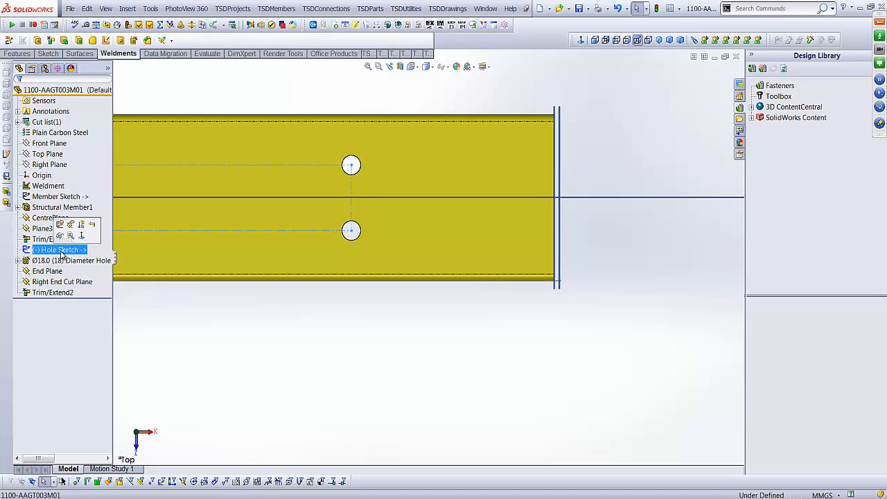
pyautogui.click(61, 261)
pyautogui.keyDown('ctrl'); pyautogui.click(59, 293); pyautogui.keyUp('ctrl')
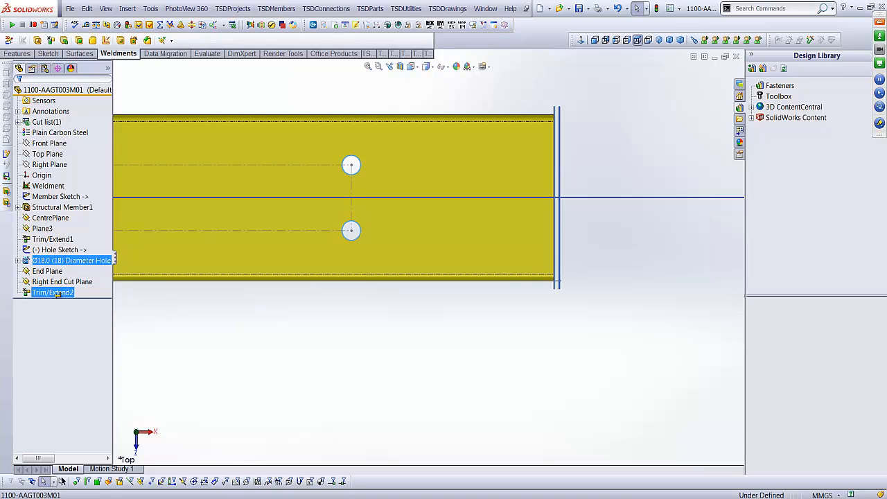
pyautogui.moveTo(57, 294); pyautogui.dragTo(58, 295)
pyautogui.moveTo(54, 251); pyautogui.dragTo(54, 282)
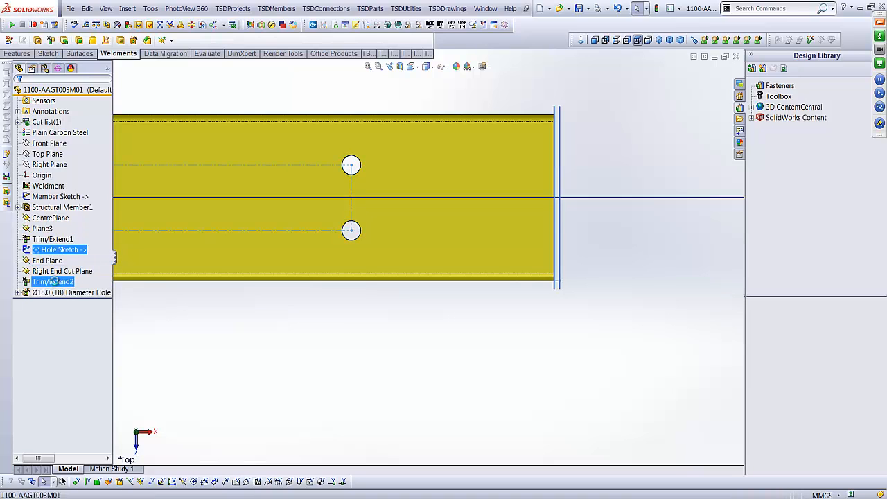
pyautogui.click(368, 360)
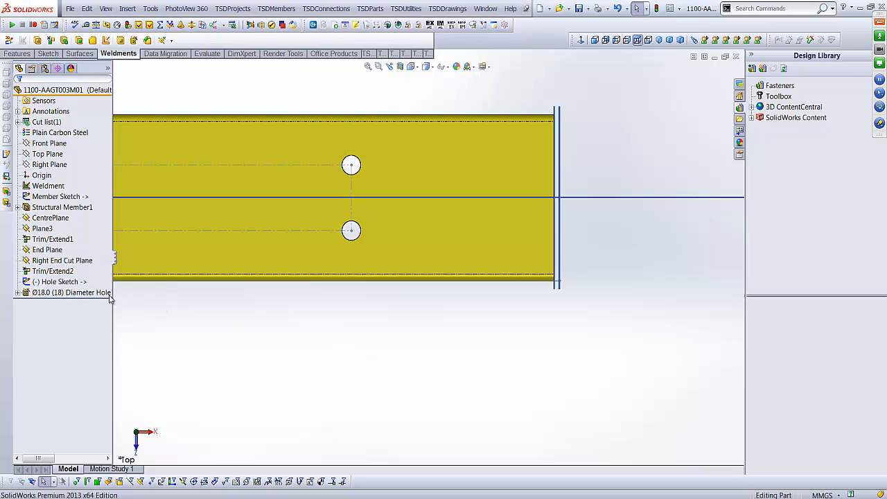
# - Edit the Hole Sketch and dimension the end hole line 35 mm from Right End Cut Plane
pyautogui.click(61, 281)
pyautogui.click(72, 256)
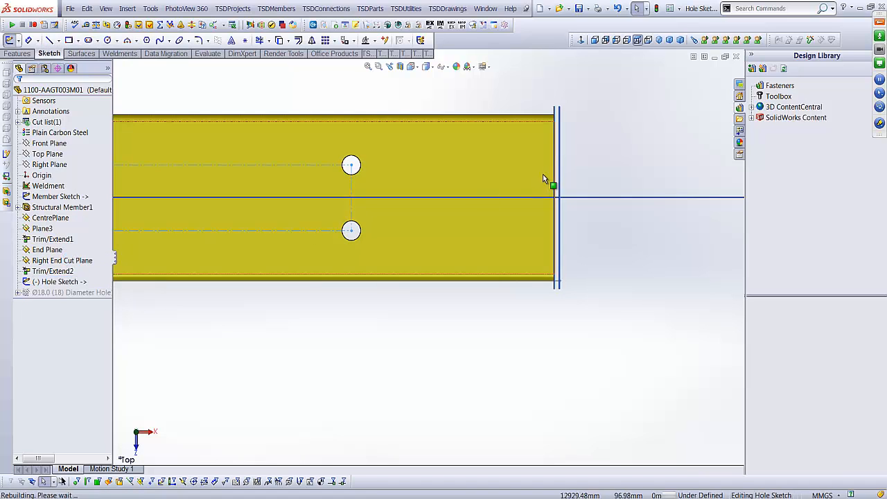
pyautogui.moveTo(531, 268); pyautogui.dragTo(522, 245, button='right')
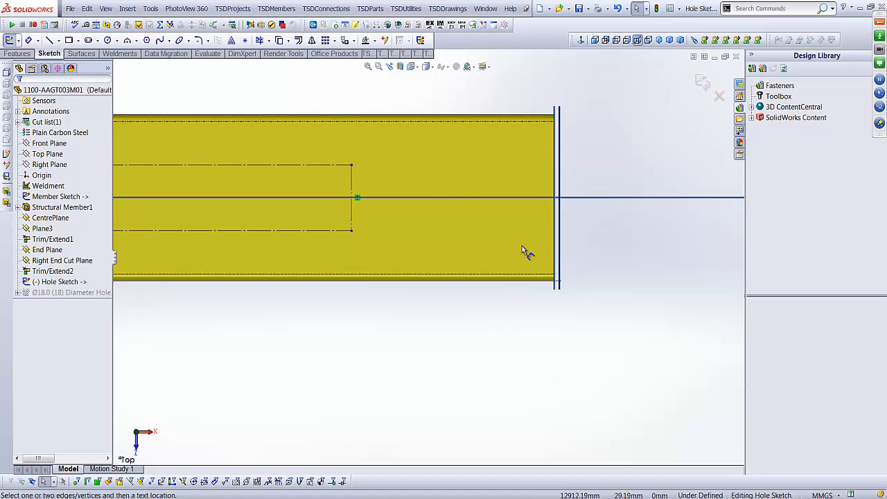
pyautogui.click(555, 286)
pyautogui.click(356, 199)
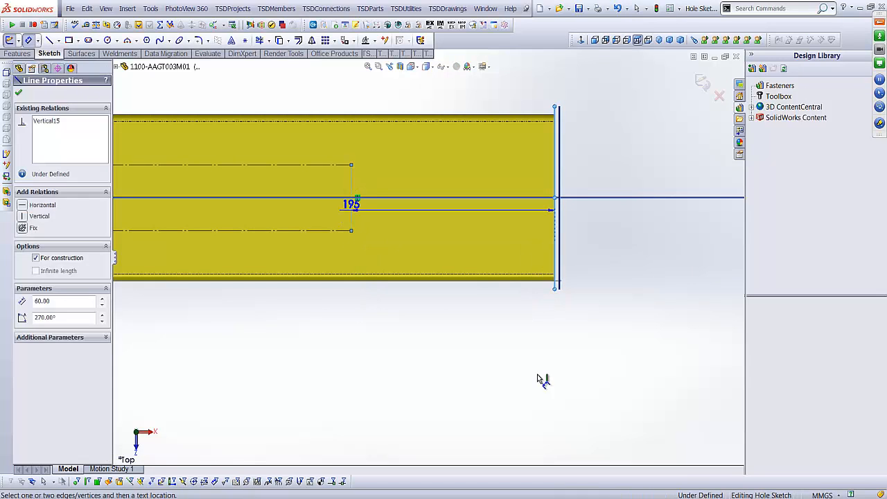
pyautogui.click(471, 335)
pyautogui.write('35')
pyautogui.press('Return')
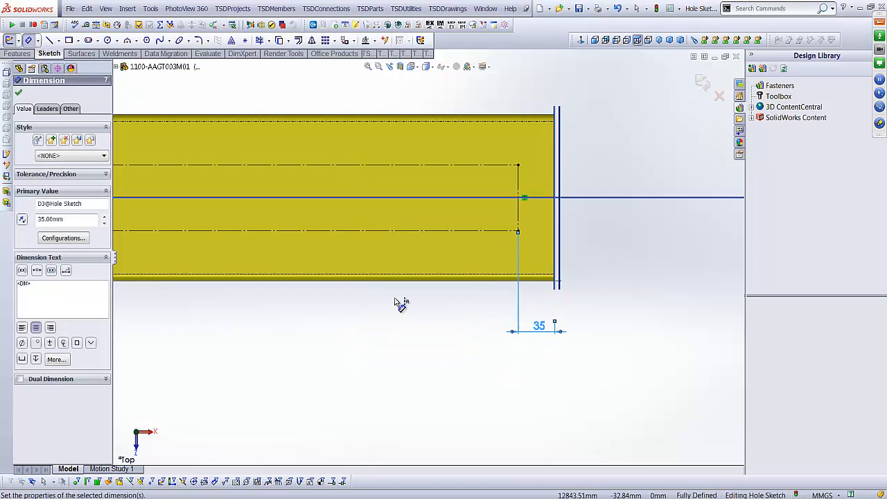
# - Examine the hole sketch along the full girt length, including the dimensions at the opposite end
pyautogui.scroll(5, 366, 287)
pyautogui.scroll(4, 298, 269)
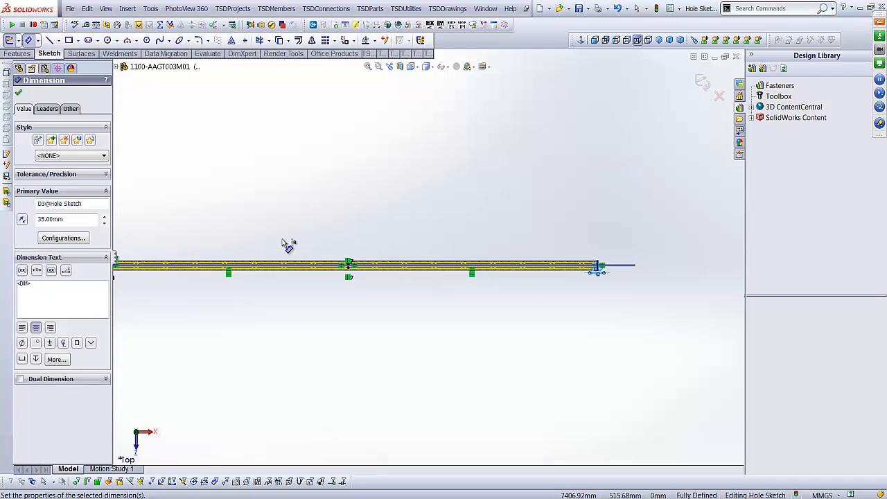
pyautogui.scroll(1, 282, 240)
pyautogui.scroll(-1, 237, 241)
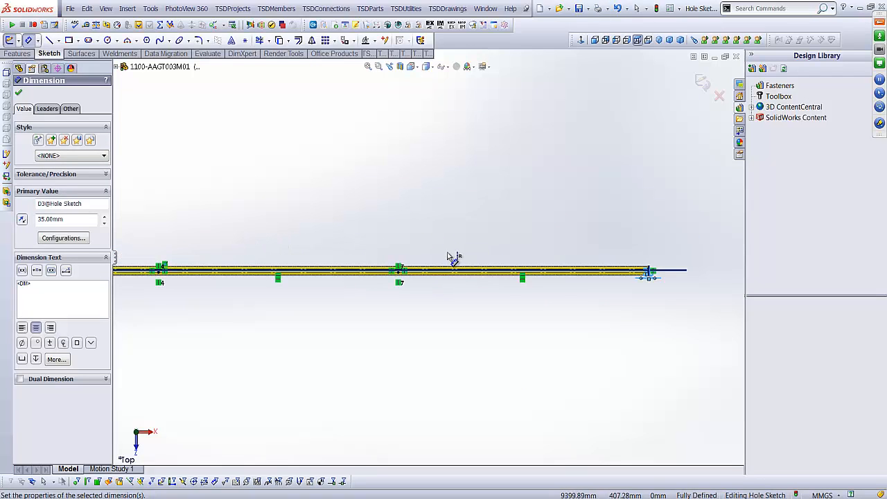
pyautogui.scroll(2, 447, 254)
pyautogui.scroll(-2, 277, 254)
pyautogui.scroll(1, 226, 249)
pyautogui.scroll(-6, 263, 263)
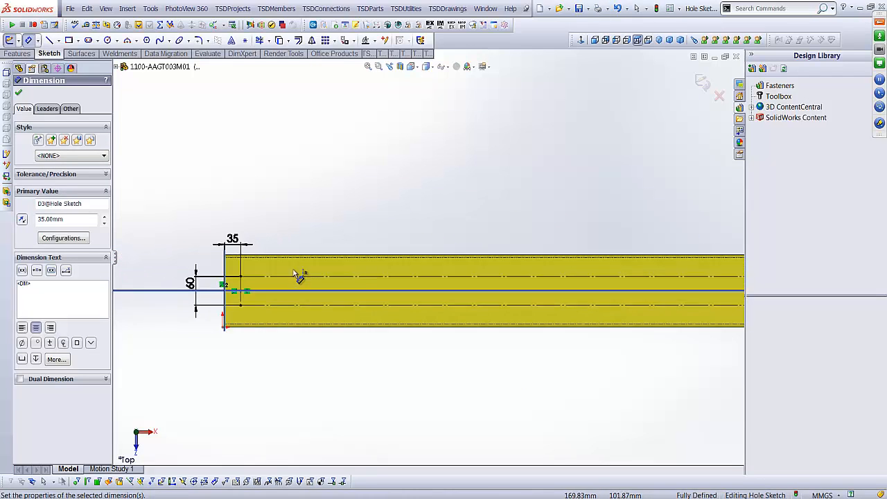
pyautogui.click(368, 67)
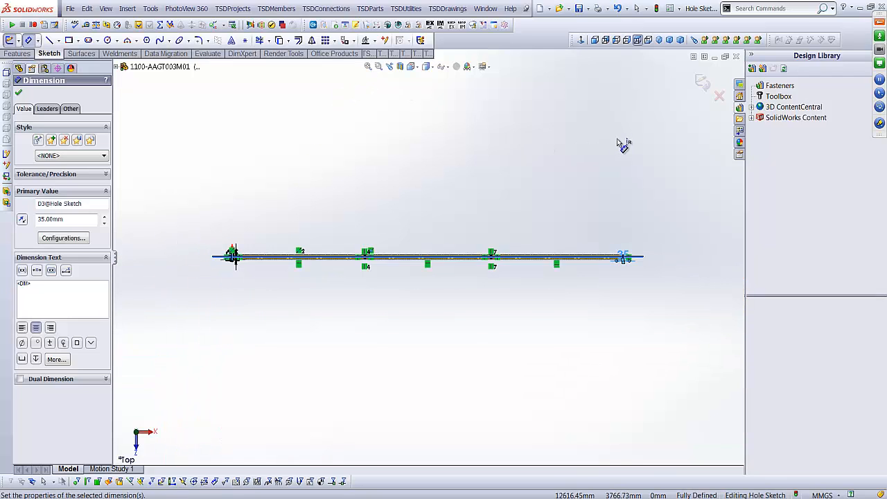
# - Exit the Hole Sketch, show the whole girt in isometric view and close the 1100-AAGT003M01 part window
pyautogui.click(703, 80)
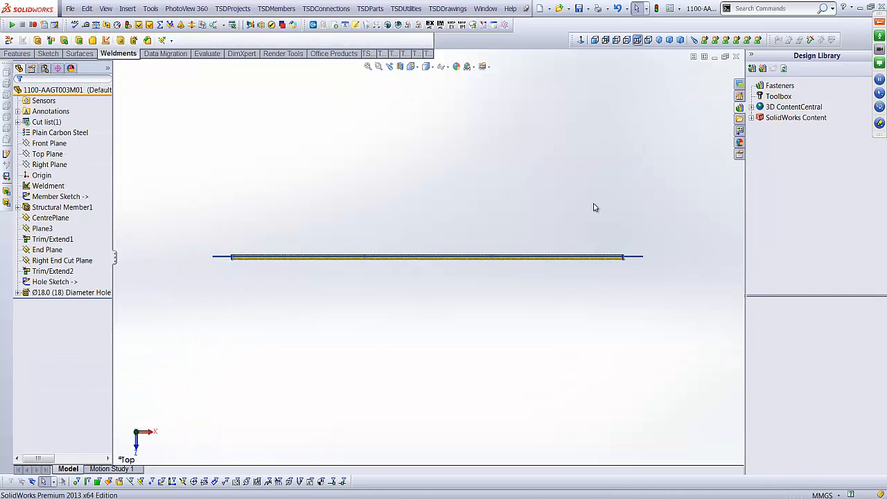
pyautogui.click(659, 40)
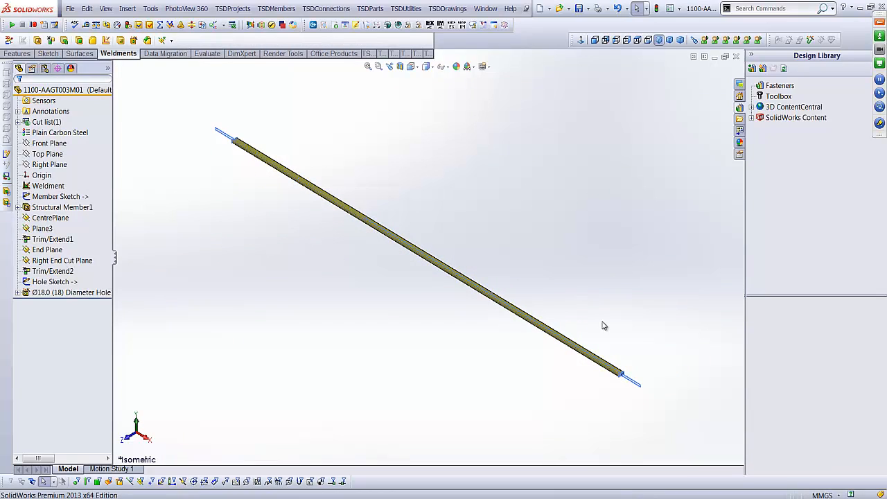
pyautogui.click(738, 58)
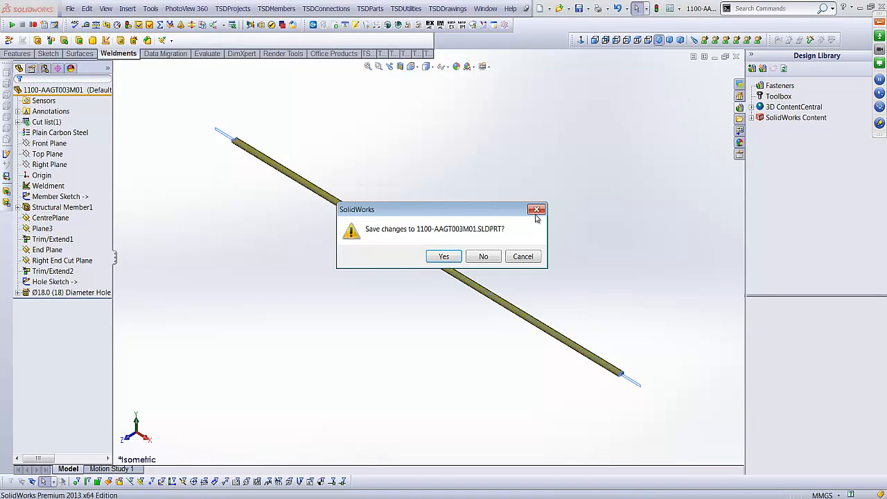
# - Save the changes to part 1100-AAGT003M01 and check the fasteners at the lowest girt's end in the assembly
pyautogui.click(443, 256)
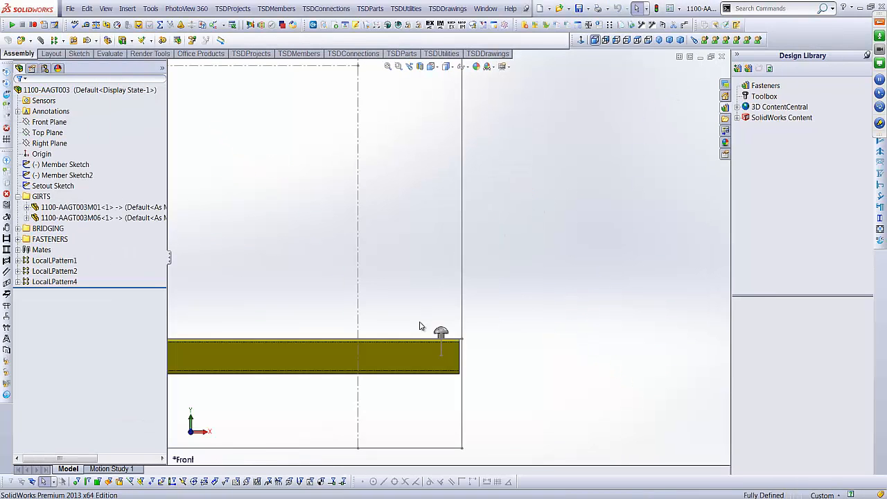
pyautogui.scroll(-7, 421, 344)
pyautogui.moveTo(442, 328); pyautogui.dragTo(418, 371, button='middle')
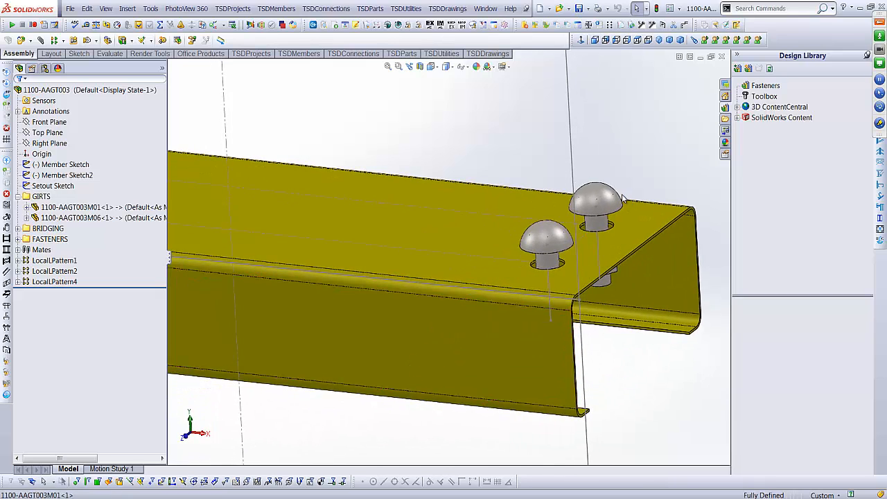
pyautogui.scroll(10, 476, 198)
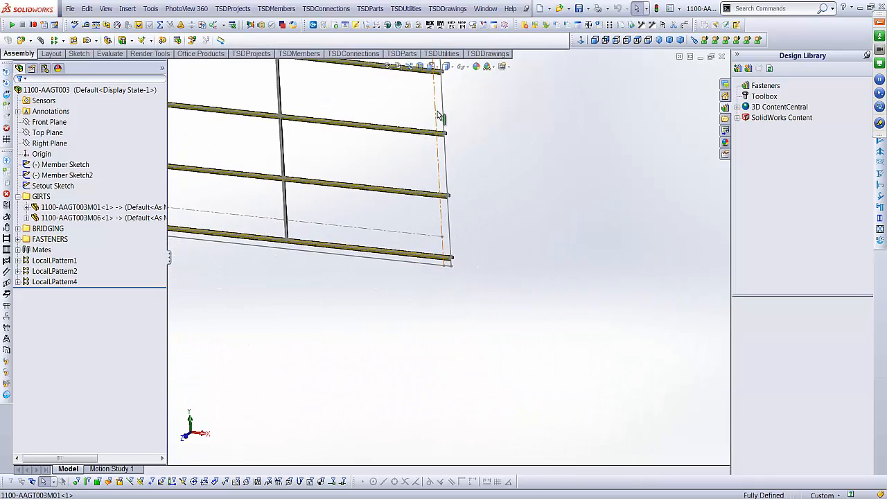
# - Open the top girt, part 1100-AAGT003M06, from the assembly for editing in its own window
pyautogui.scroll(-5, 441, 174)
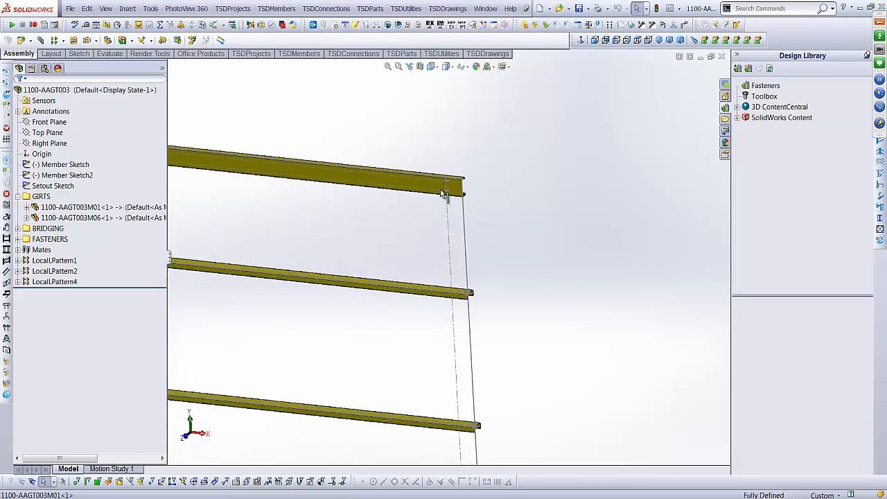
pyautogui.scroll(-3, 441, 193)
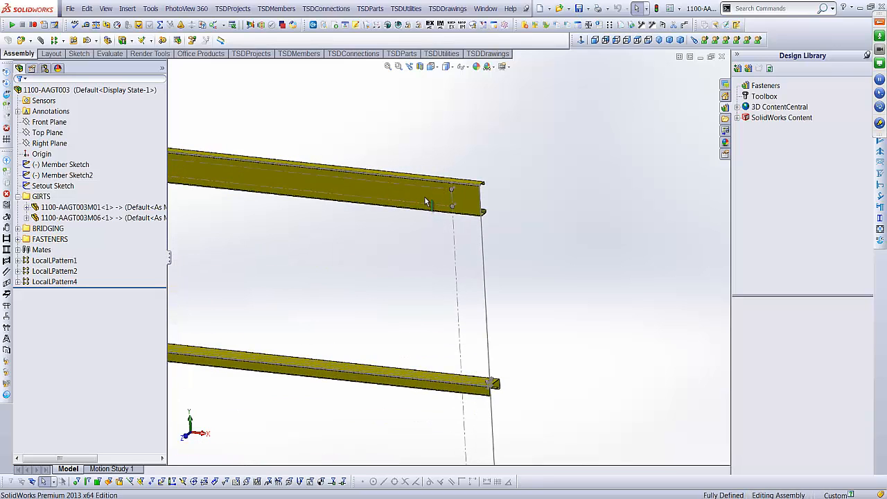
pyautogui.click(429, 202)
pyautogui.rightClick(430, 202)
pyautogui.click(435, 163)
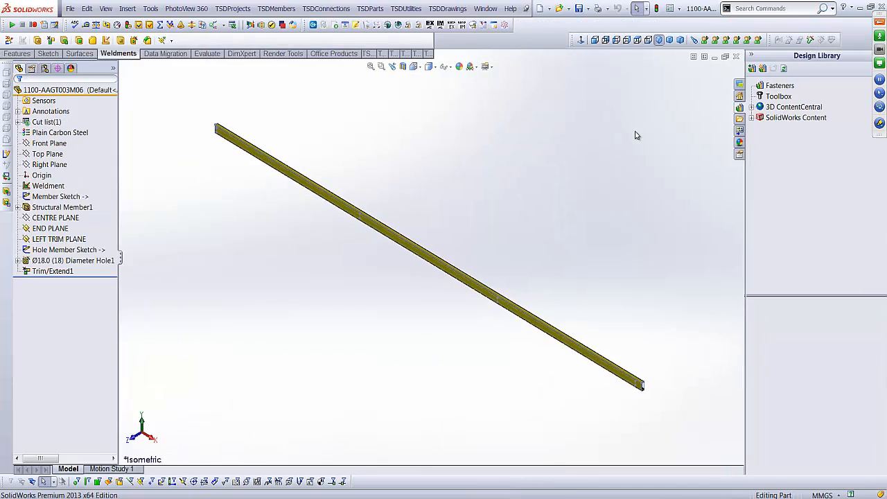
# - Examine the member's right end in the front view and identify the planes that control its trimming
pyautogui.click(596, 40)
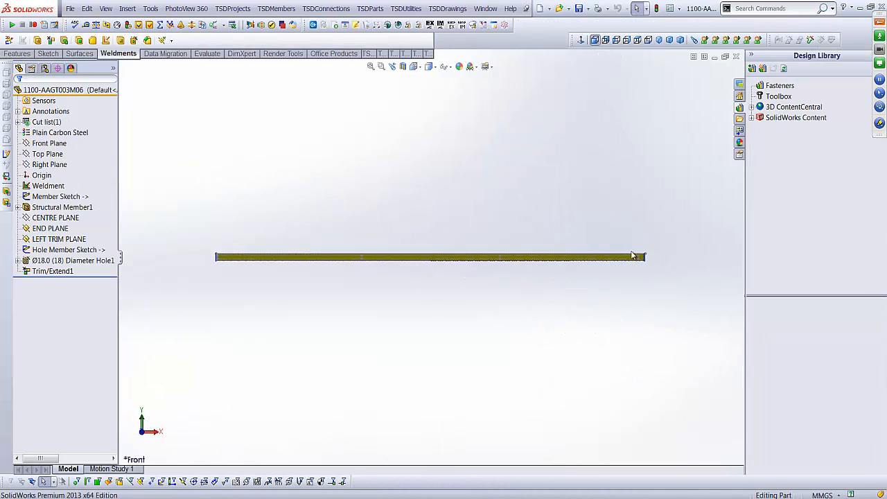
pyautogui.scroll(-5, 638, 256)
pyautogui.scroll(-3, 460, 238)
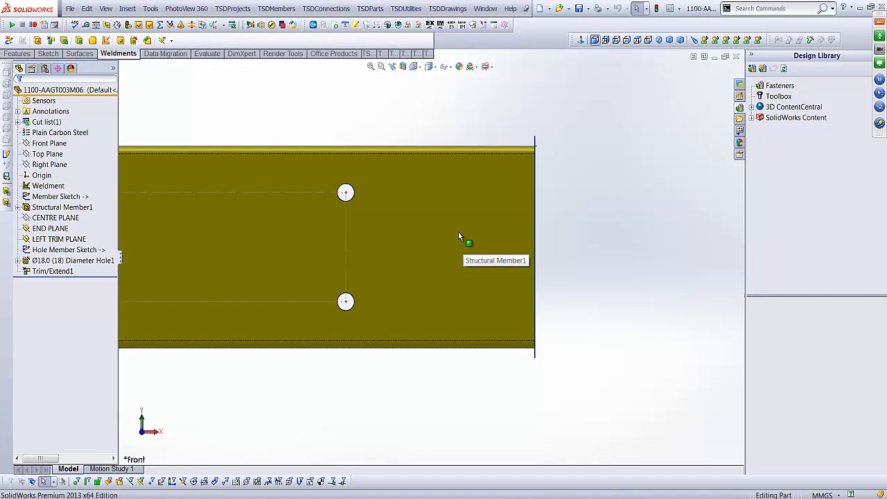
pyautogui.click(61, 272)
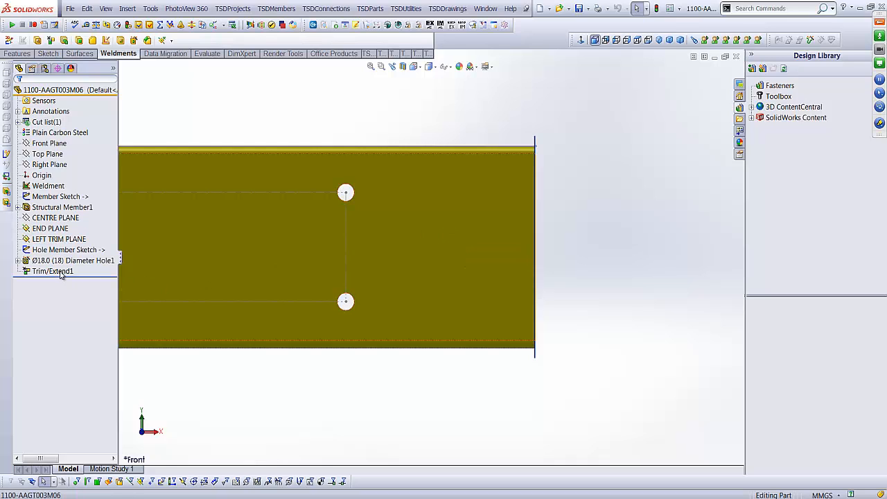
pyautogui.click(536, 139)
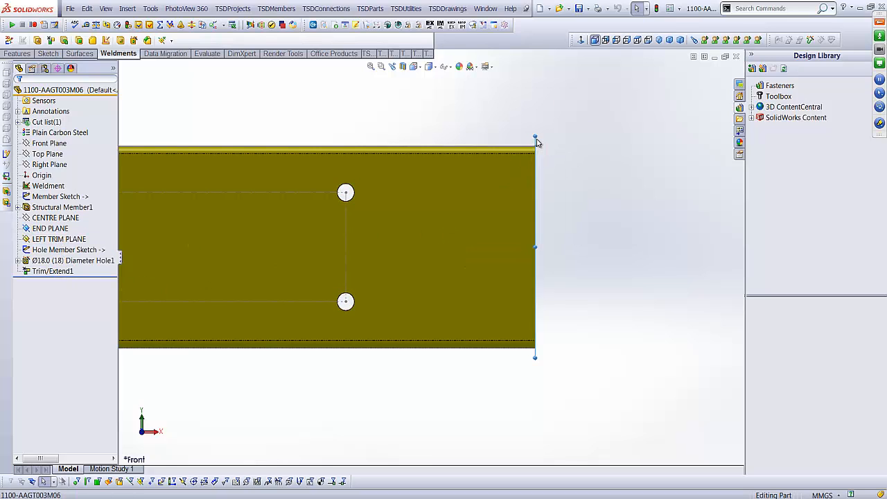
pyautogui.click(60, 239)
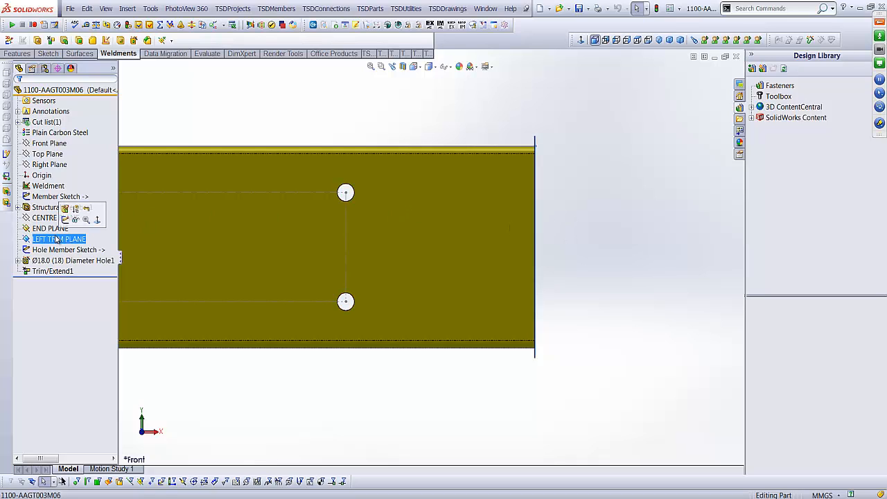
# - Create a plane offset 5 mm inward from END PLANE and name it RIGHT TRIM PLANE
pyautogui.click(50, 231)
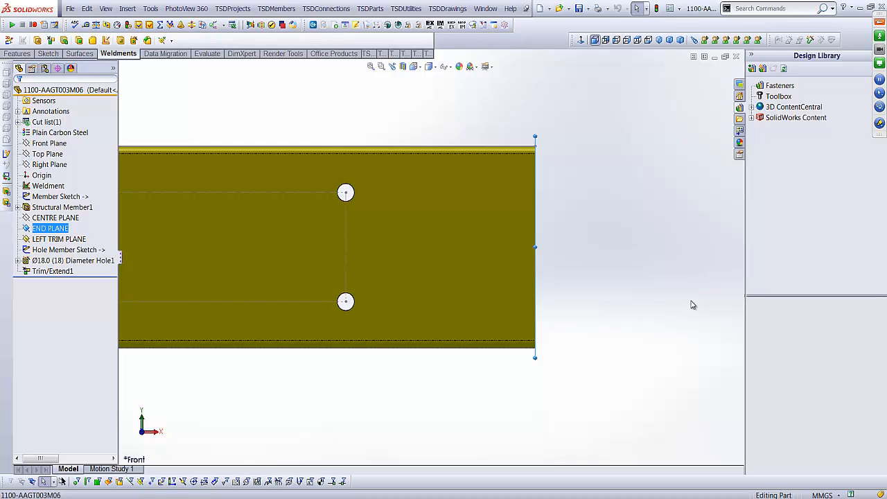
pyautogui.press('s')
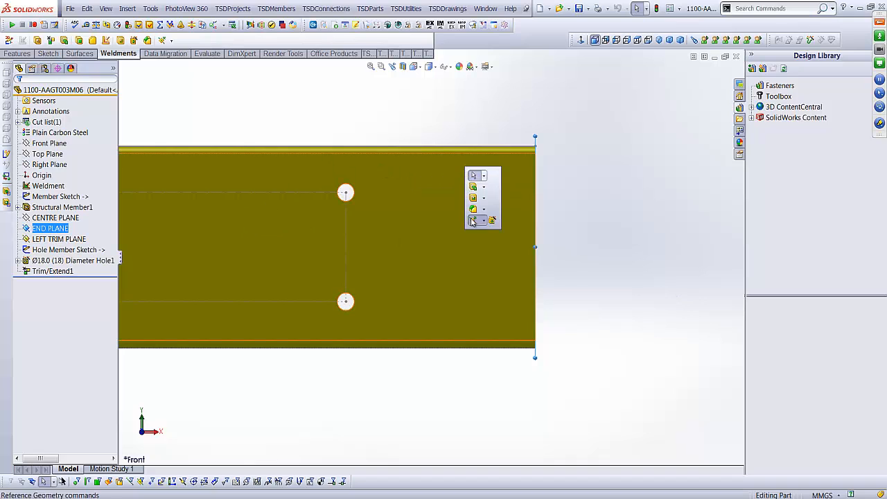
pyautogui.click(477, 220)
pyautogui.click(489, 232)
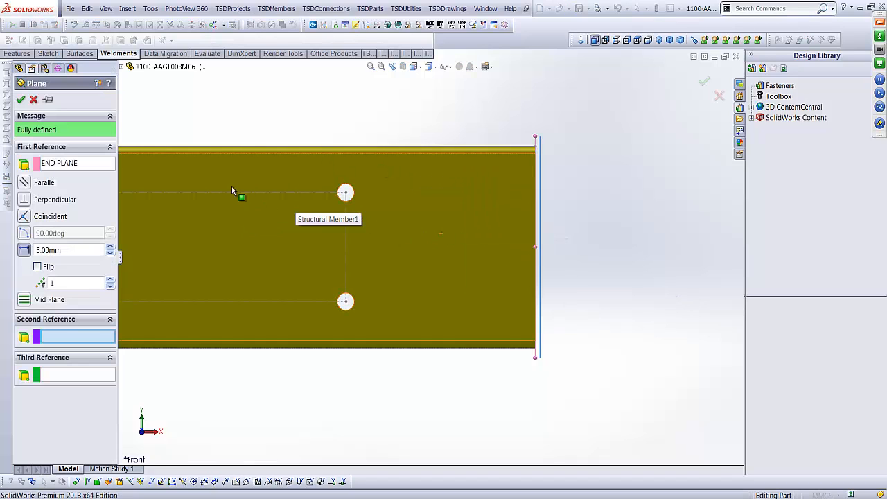
pyautogui.click(38, 268)
pyautogui.click(21, 99)
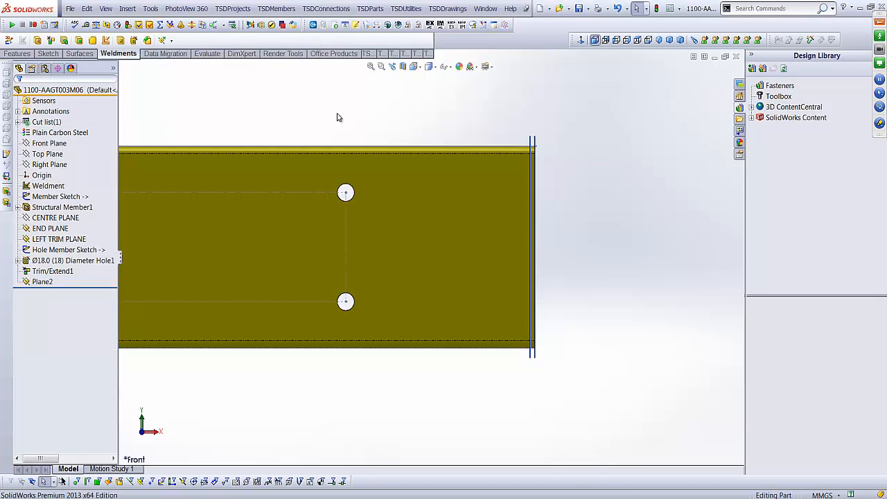
pyautogui.click(39, 282)
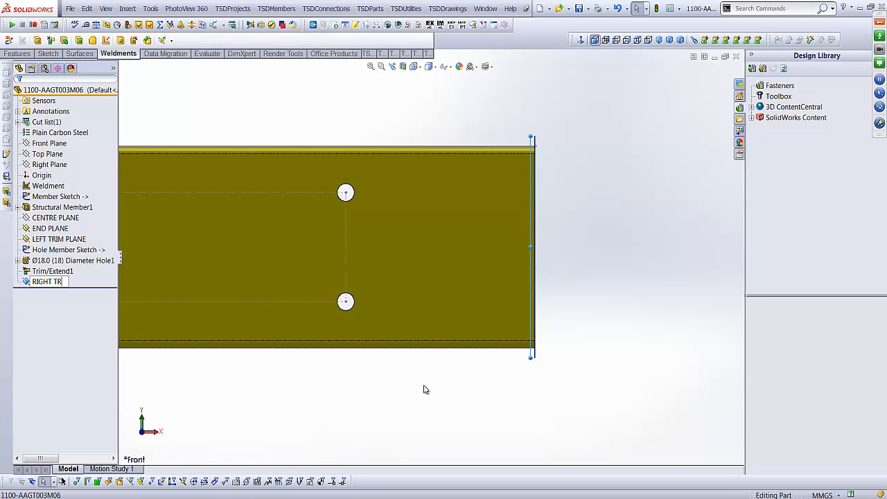
pyautogui.press('Return')
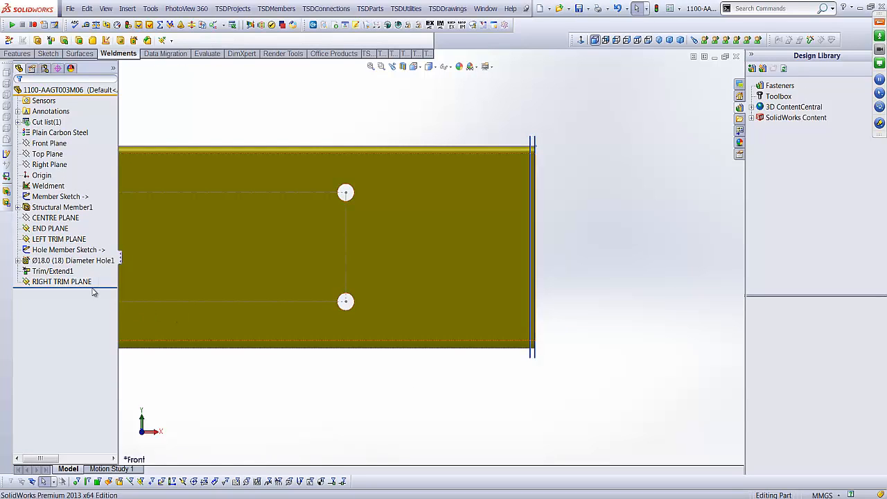
# - Reorder the features so that Hole Member Sketch and the 18 mm diameter holes come after RIGHT TRIM PLANE
pyautogui.click(64, 281)
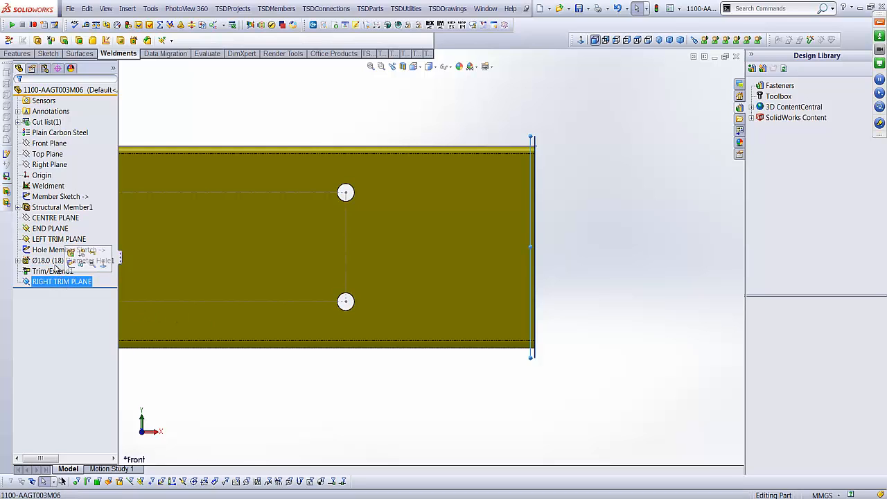
pyautogui.click(52, 272)
pyautogui.moveTo(52, 261); pyautogui.dragTo(54, 280)
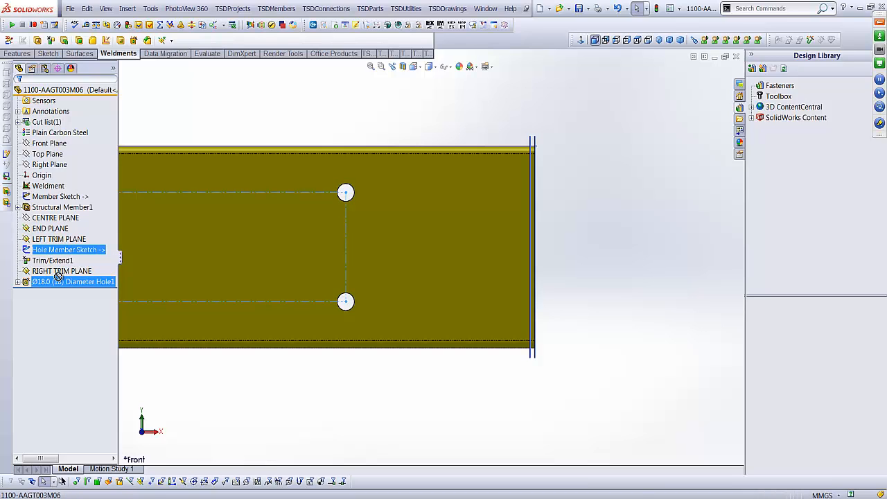
pyautogui.click(411, 380)
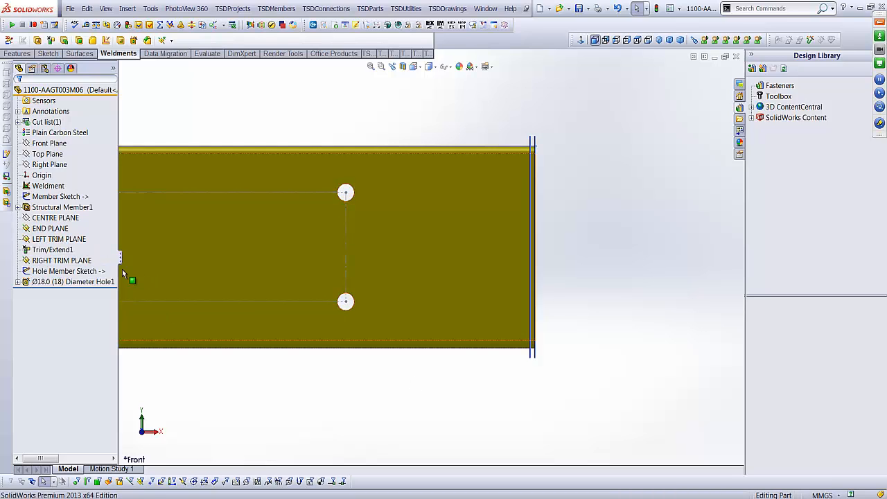
pyautogui.rightClick(70, 271)
pyautogui.click(111, 238)
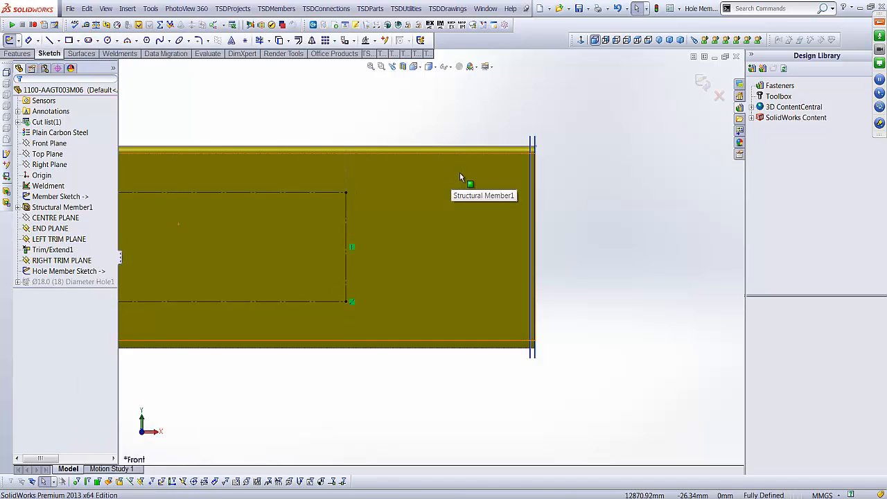
pyautogui.click(700, 89)
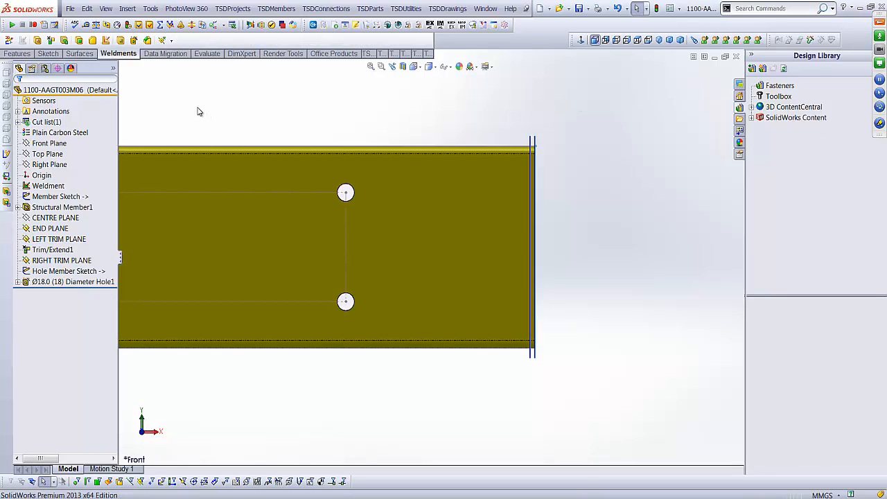
# - Trim the member's right end at RIGHT TRIM PLANE, discarding the outer piece, and move this trim before Hole Member Sketch
pyautogui.click(52, 40)
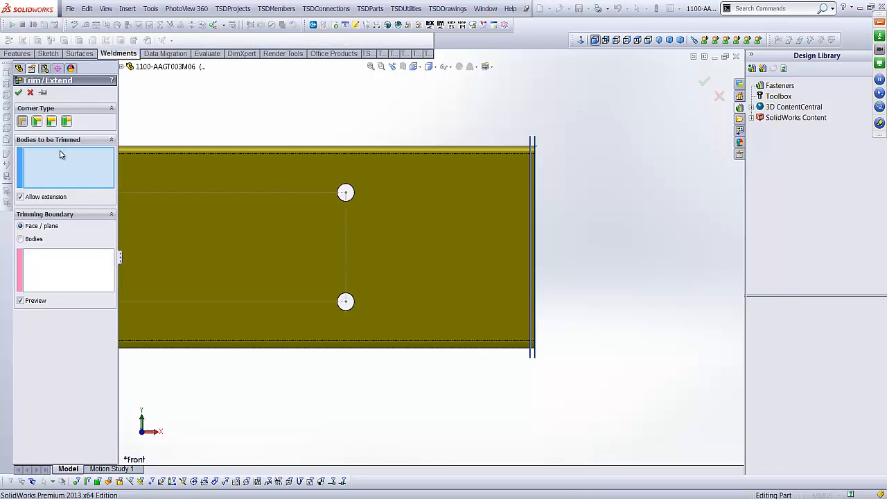
pyautogui.click(218, 208)
pyautogui.click(59, 261)
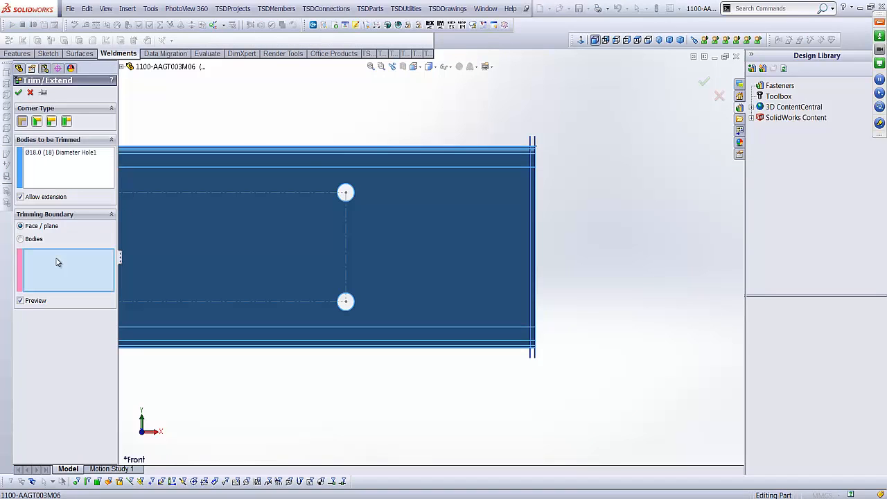
pyautogui.click(531, 138)
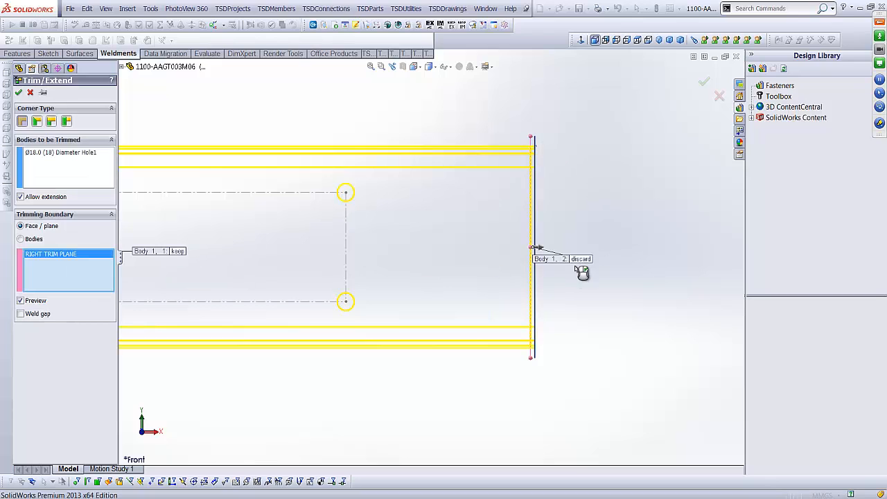
pyautogui.click(706, 83)
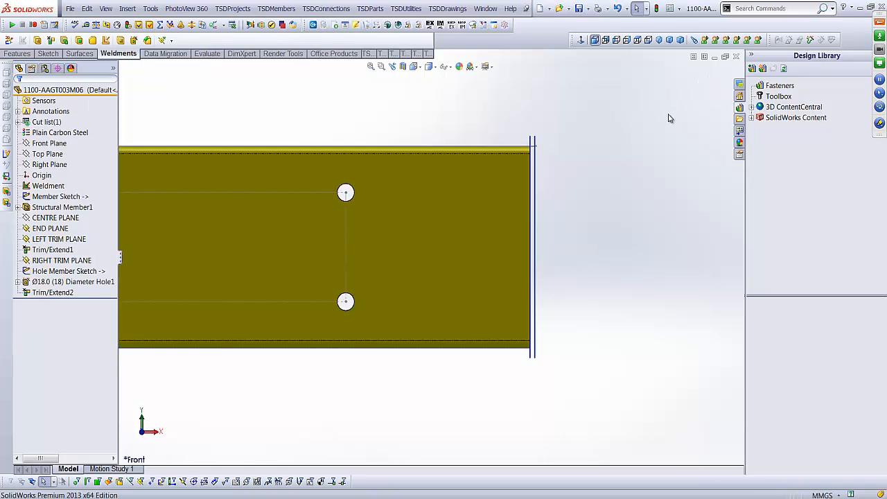
pyautogui.moveTo(57, 284)
pyautogui.mouseDown()
pyautogui.moveTo(56, 294)
pyautogui.moveTo(50, 285)
pyautogui.mouseUp()
pyautogui.click(47, 272)
# - Edit Hole Member Sketch and delete the external collinear relation from its right vertical construction line
pyautogui.rightClick(51, 282)
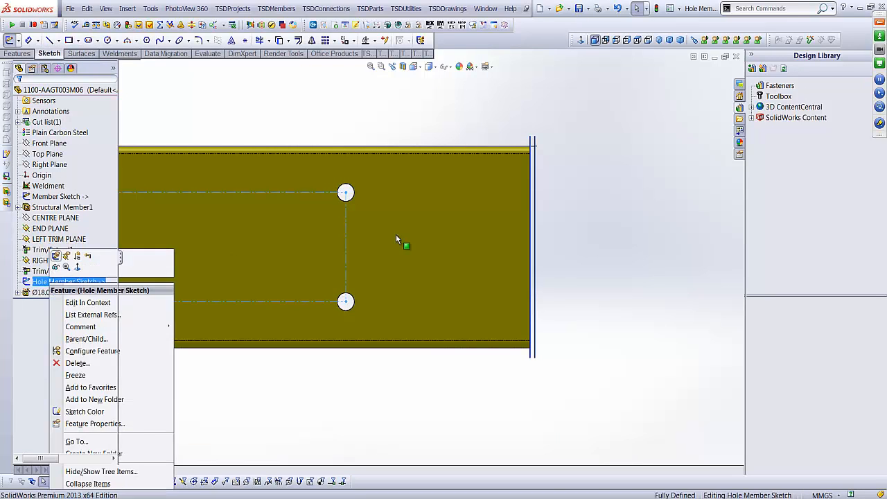
pyautogui.click(345, 301)
pyautogui.click(346, 251)
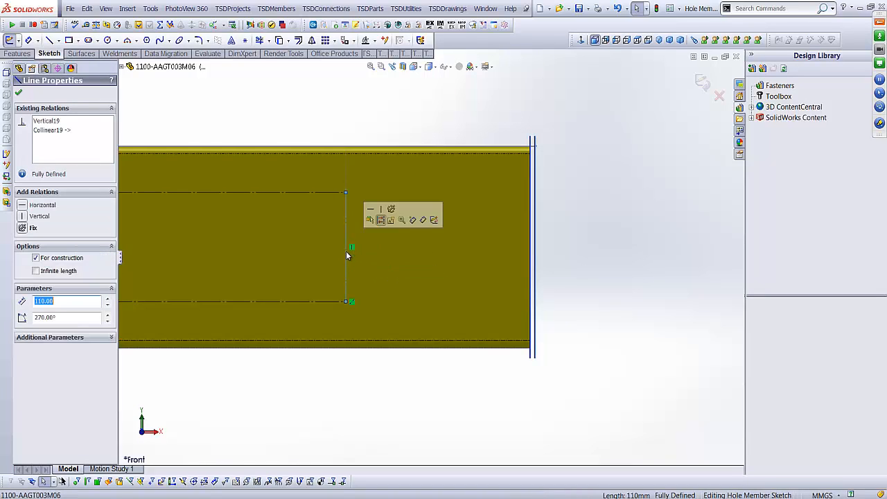
pyautogui.click(65, 131)
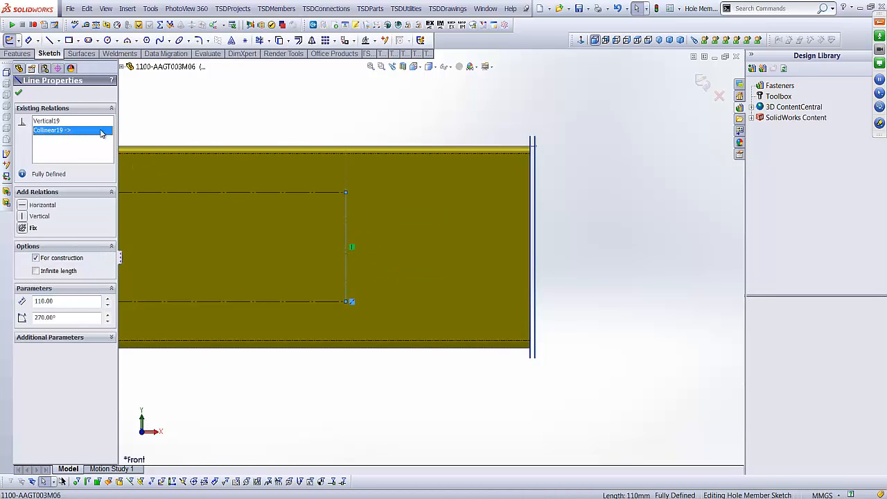
pyautogui.click(333, 115)
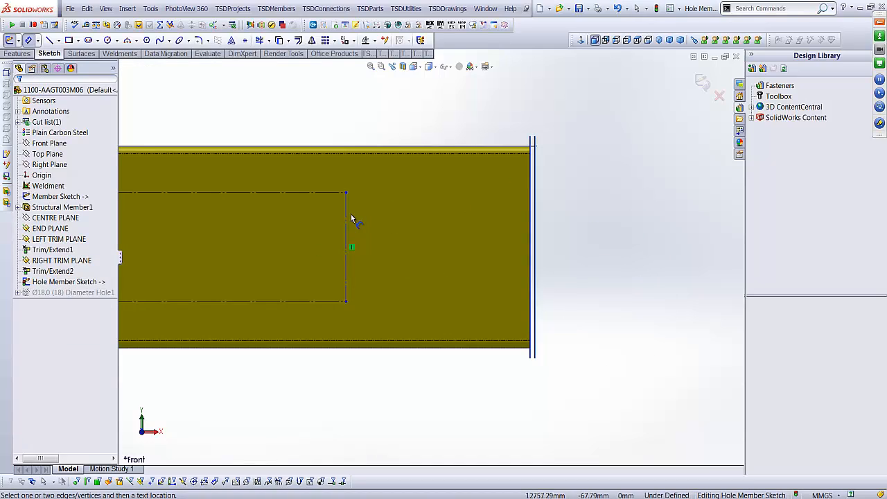
# - Dimension the right vertical construction line 35 mm from RIGHT TRIM PLANE and finish the sketch
pyautogui.moveTo(348, 214); pyautogui.dragTo(536, 142)
pyautogui.click(536, 142)
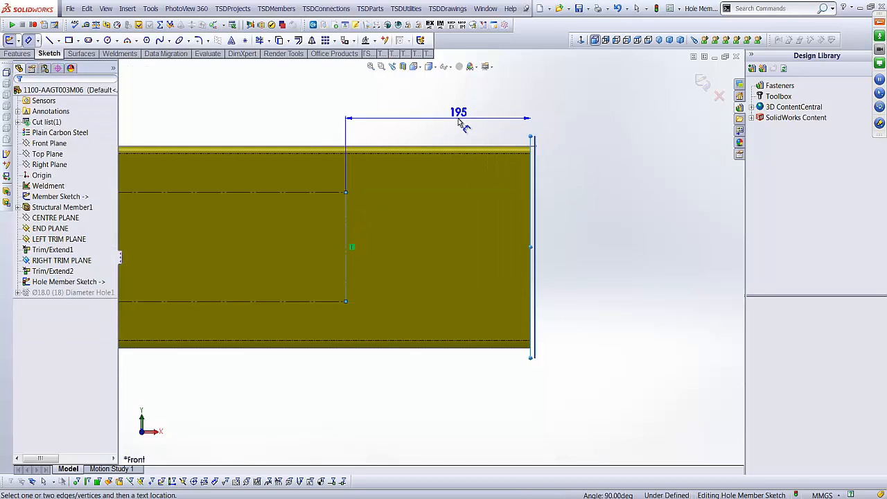
pyautogui.click(461, 120)
pyautogui.write('35')
pyautogui.press('Return')
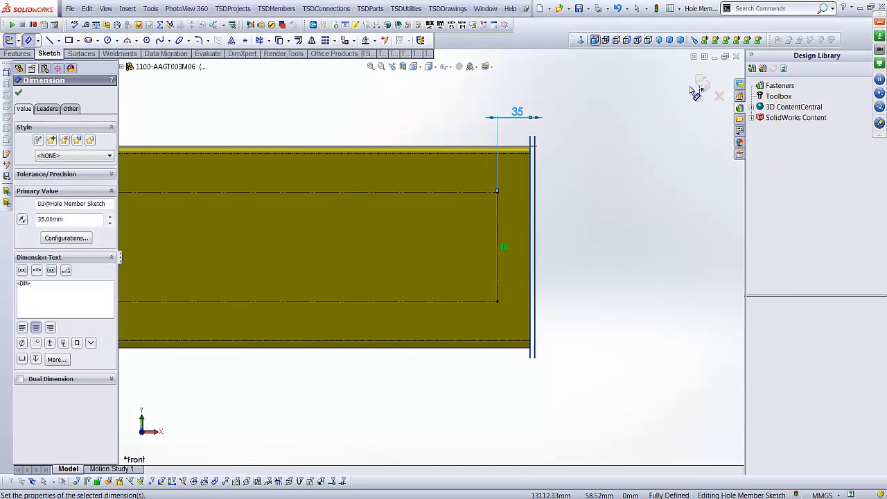
pyautogui.click(691, 88)
# - View the full length of the member from the front to check its hole positions
pyautogui.scroll(3, 381, 260)
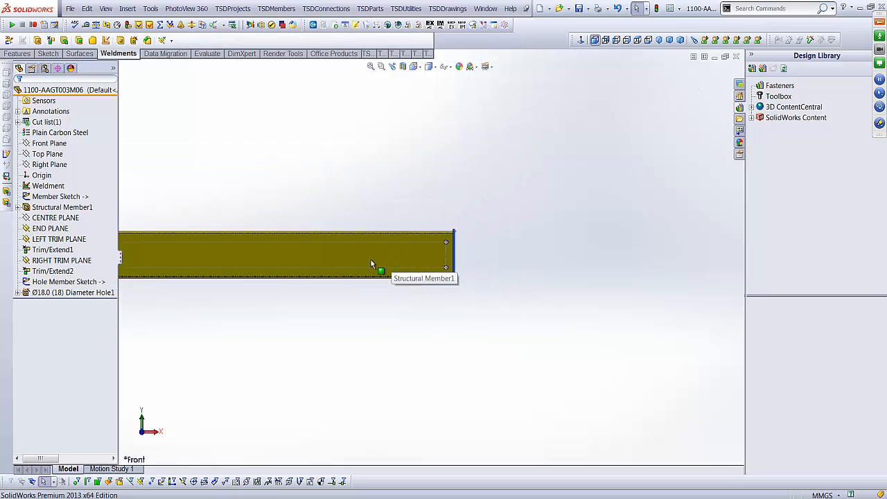
pyautogui.scroll(10, 232, 260)
pyautogui.scroll(-5, 235, 260)
pyautogui.scroll(5, 238, 260)
pyautogui.scroll(-4, 406, 264)
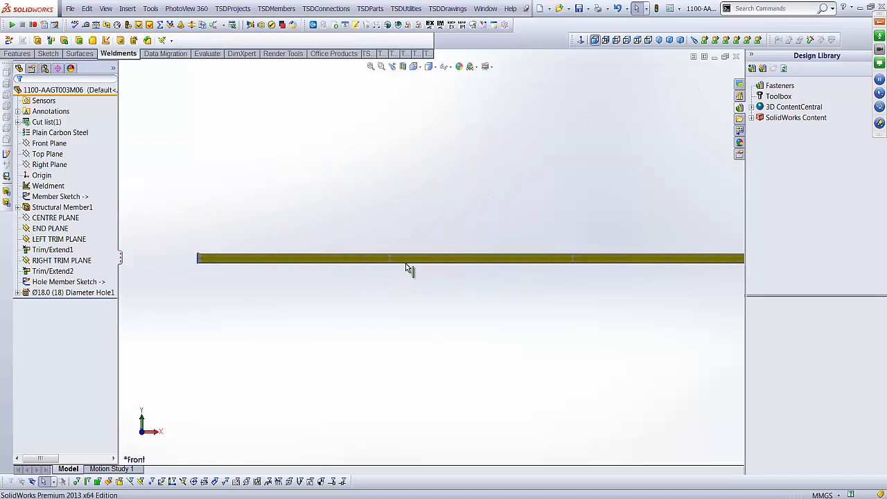
pyautogui.scroll(1, 529, 278)
pyautogui.scroll(-2, 531, 277)
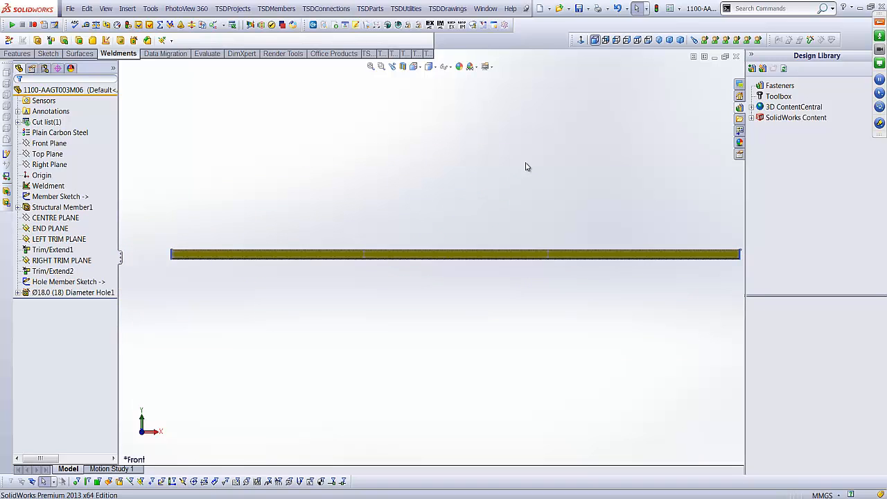
# - Close the 1100-AAGT003M06 part and return to the 1100-AAGT003 assembly
pyautogui.click(651, 40)
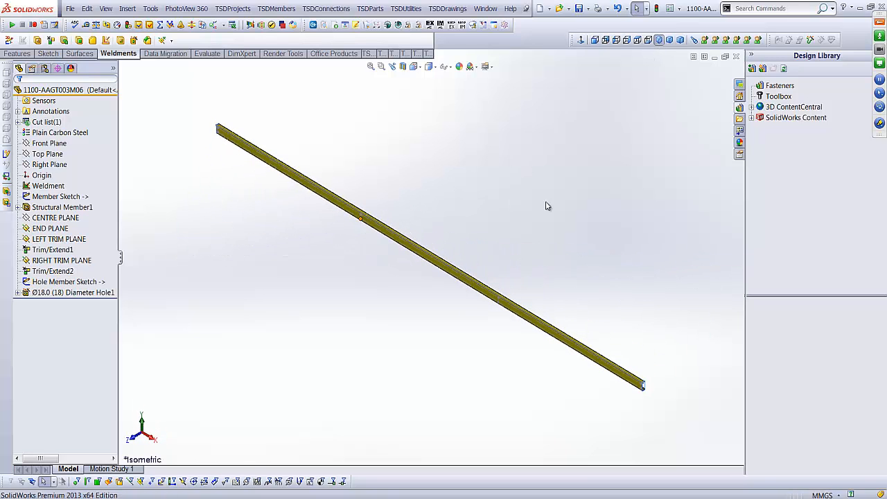
pyautogui.click(736, 57)
pyautogui.click(444, 257)
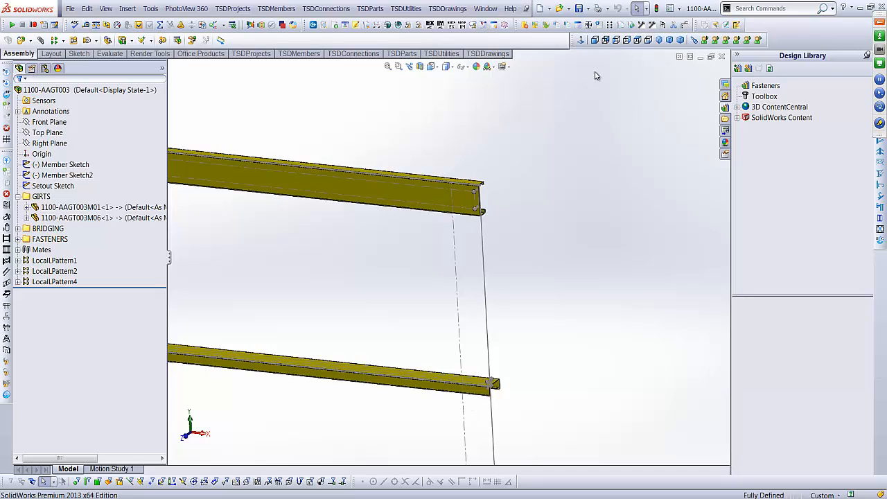
# - Examine both ends of the girts from above to compare the bolt positions with the trimmed ends
pyautogui.click(637, 40)
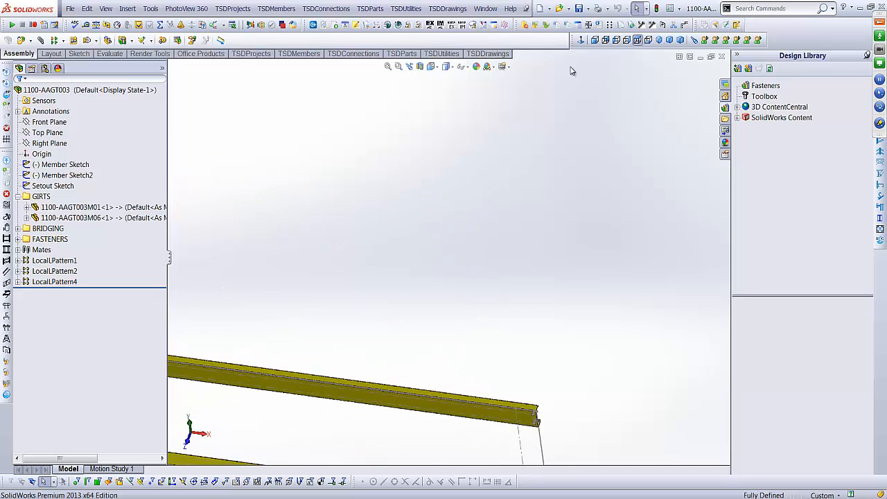
pyautogui.click(399, 66)
pyautogui.moveTo(662, 265); pyautogui.dragTo(663, 266)
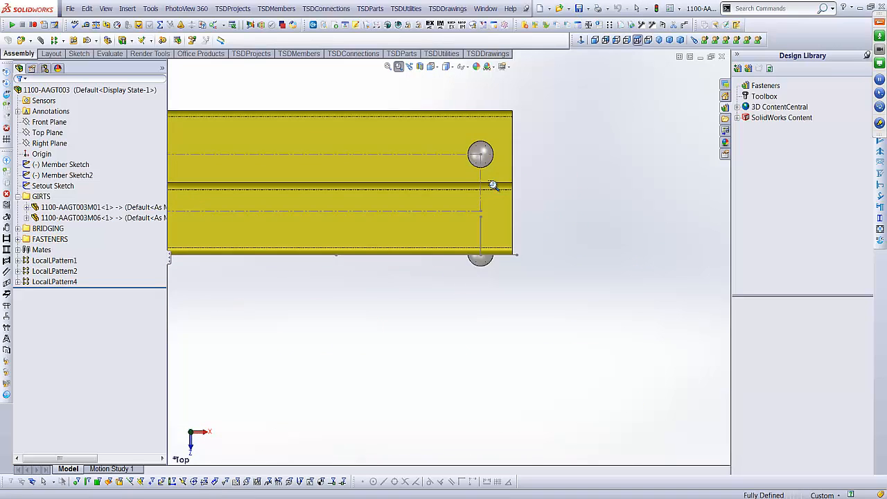
pyautogui.scroll(2, 490, 182)
pyautogui.scroll(-2, 489, 182)
pyautogui.press('Escape')
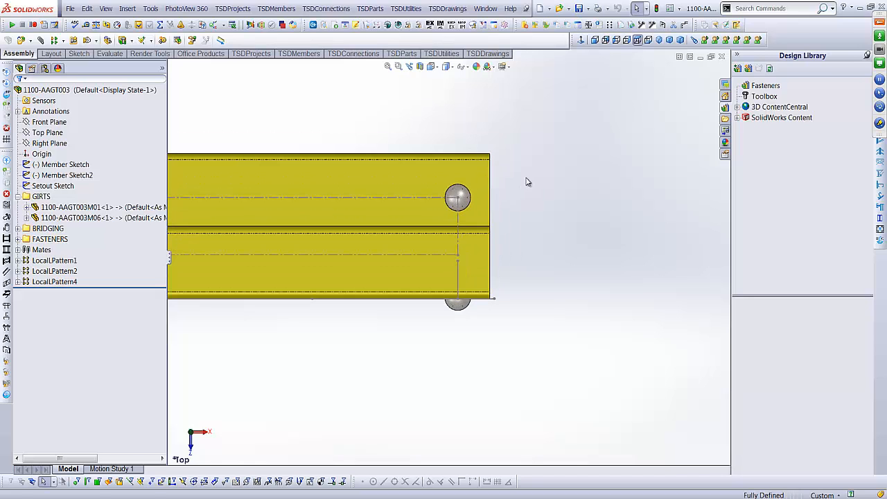
pyautogui.scroll(5, 561, 263)
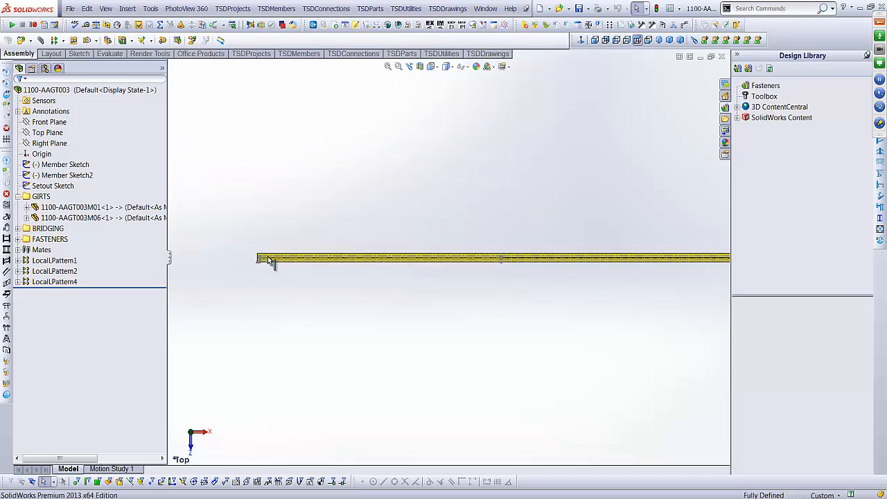
pyautogui.scroll(-4, 340, 259)
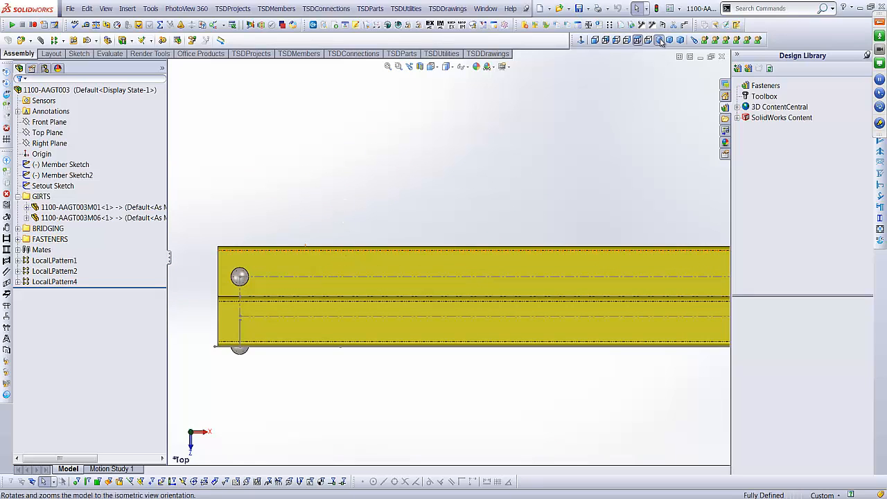
# - Edit the assembly's Member Sketch, shorten its line to 6000 mm, and exit the sketch to rebuild the girts
pyautogui.click(660, 40)
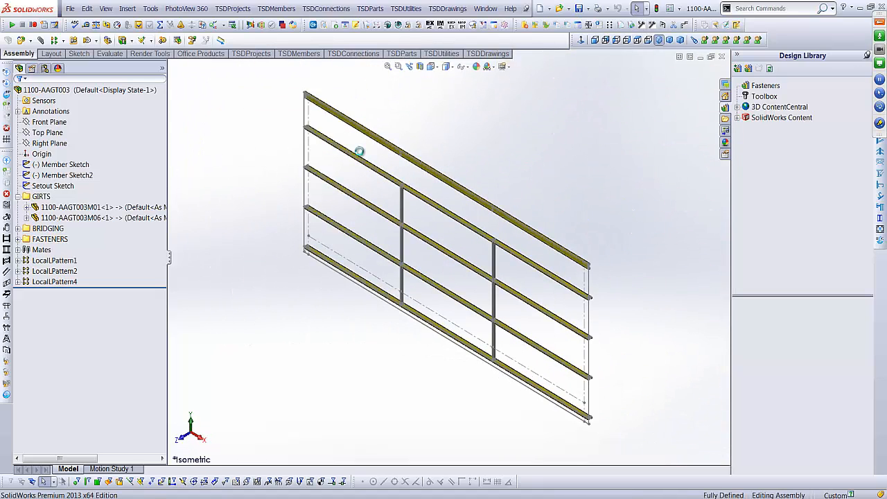
pyautogui.click(70, 167)
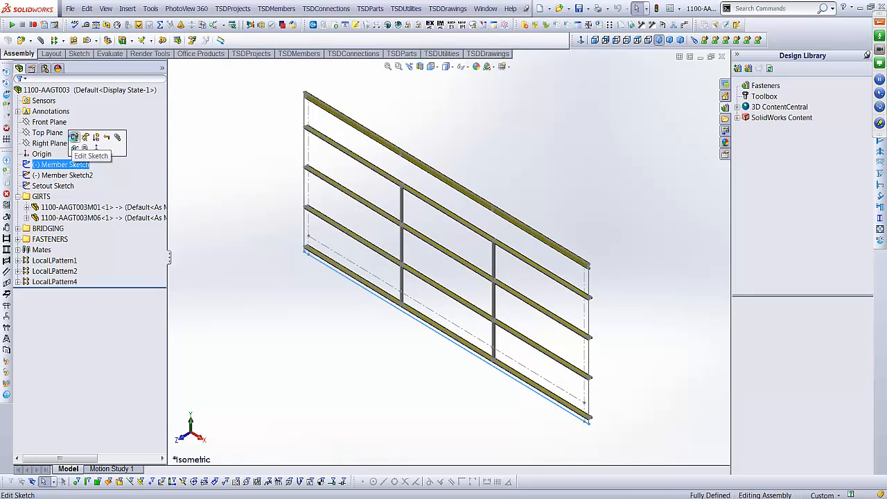
pyautogui.click(74, 137)
pyautogui.moveTo(590, 428); pyautogui.dragTo(483, 360)
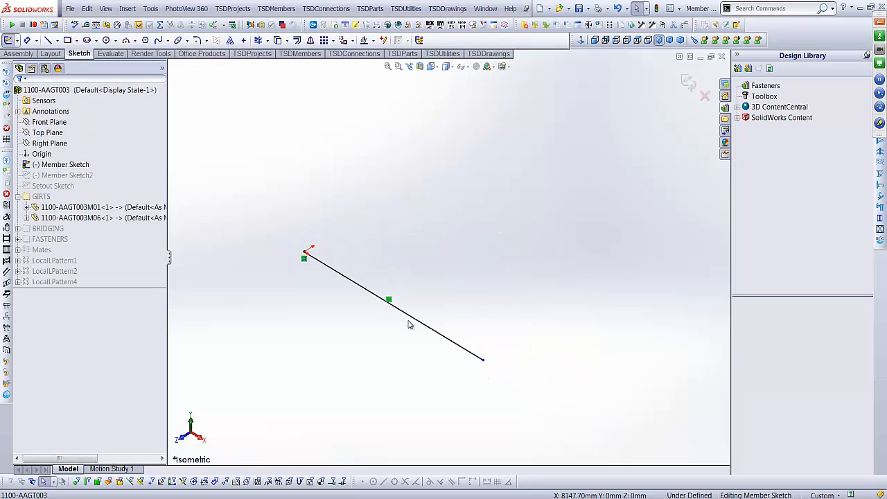
pyautogui.click(407, 316)
pyautogui.write('6')
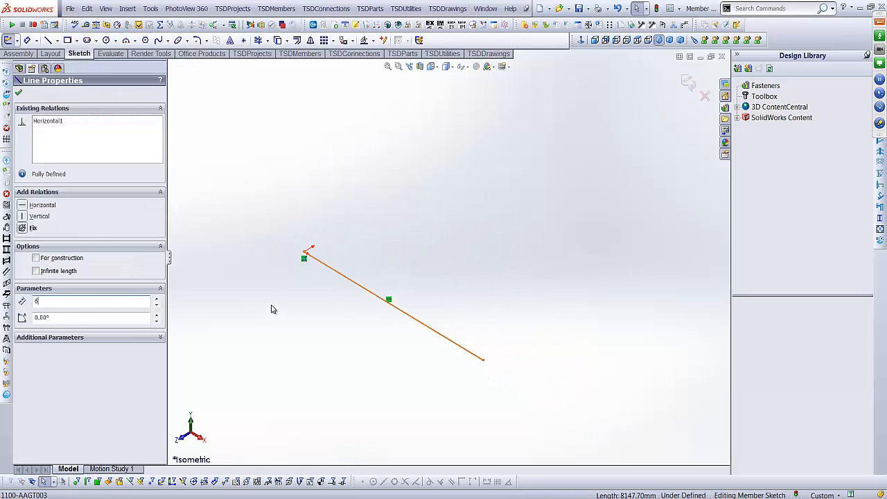
pyautogui.write('000')
pyautogui.press('Return')
pyautogui.click(18, 93)
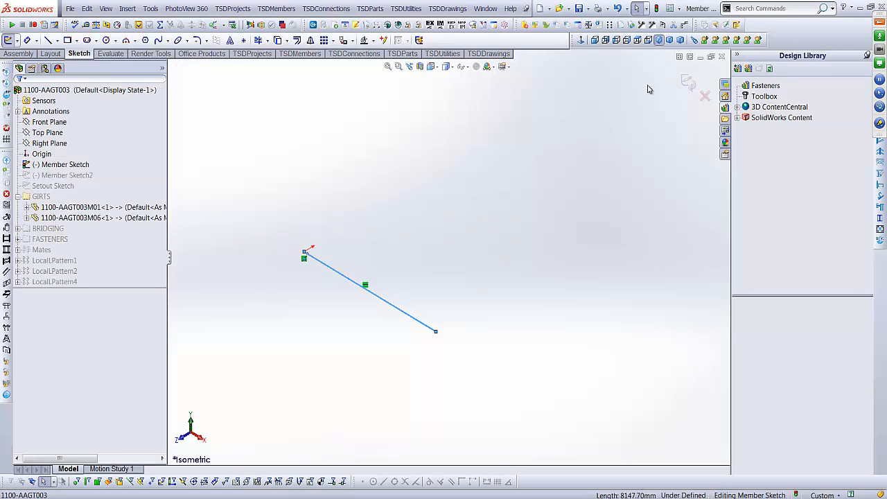
pyautogui.click(689, 81)
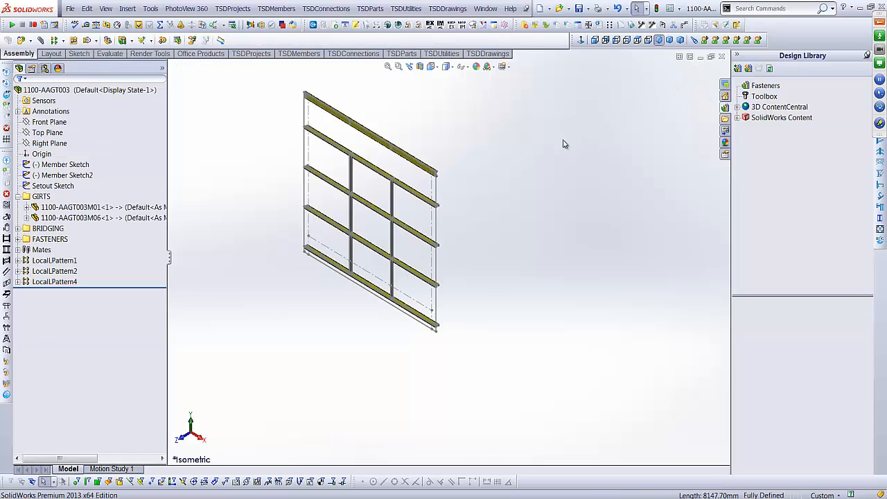
pyautogui.scroll(-3, 374, 127)
pyautogui.scroll(2, 407, 197)
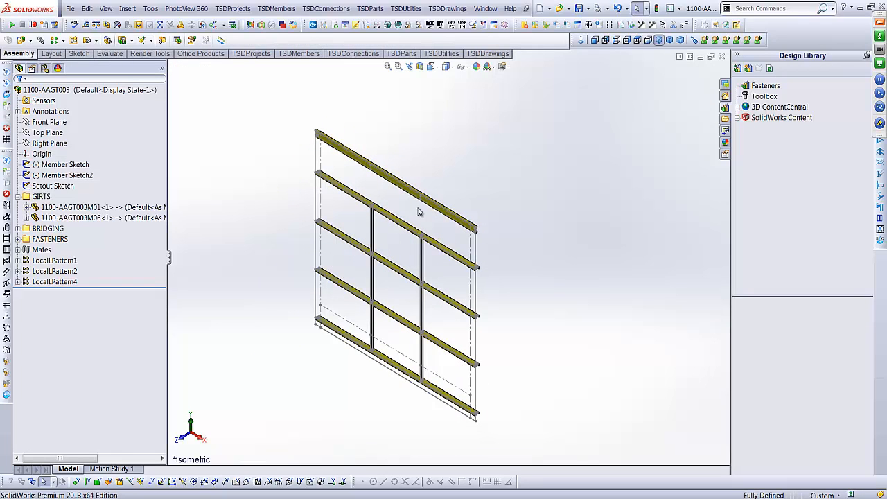
pyautogui.scroll(-1, 448, 278)
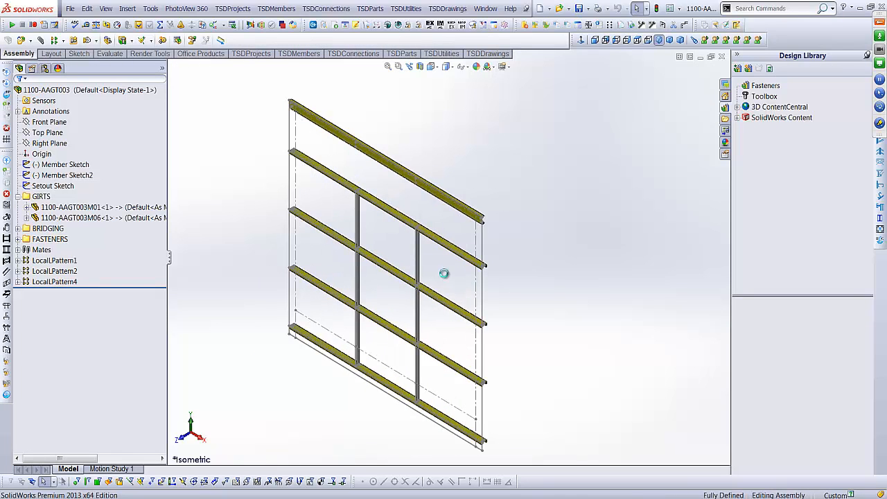
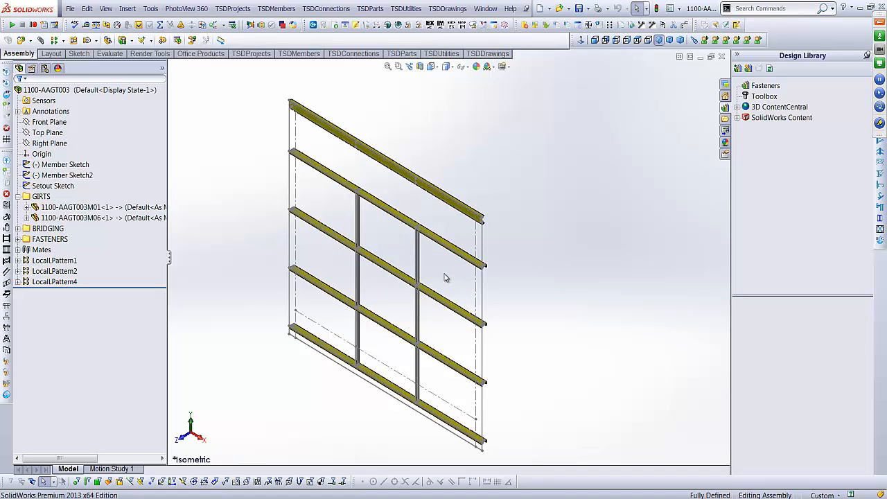
pyautogui.scroll(2, 448, 283)
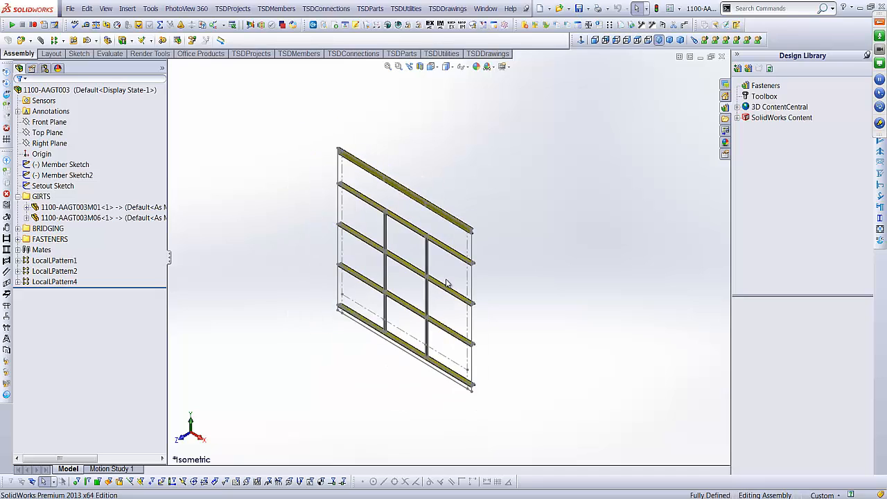
pyautogui.scroll(-2, 447, 282)
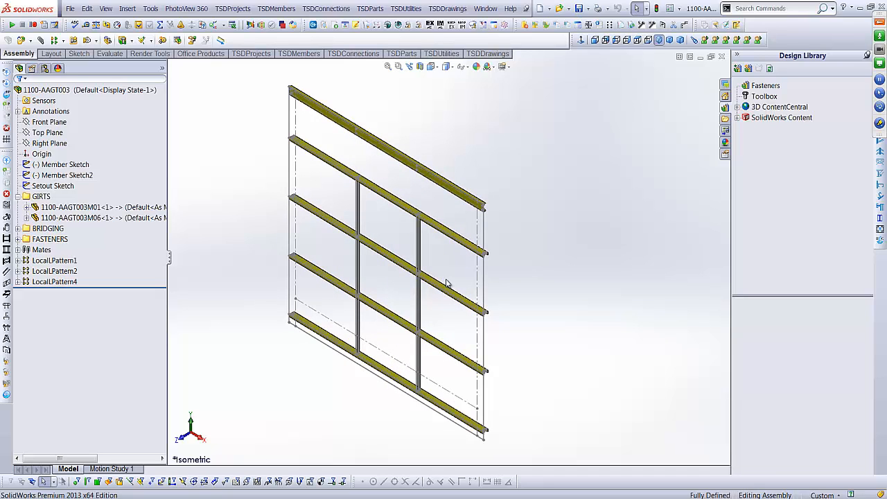
# - Try to upload the current assembly as a new library member with discipline STRUCTURAL, type GIRTS and supplier TSD
pyautogui.click(277, 8)
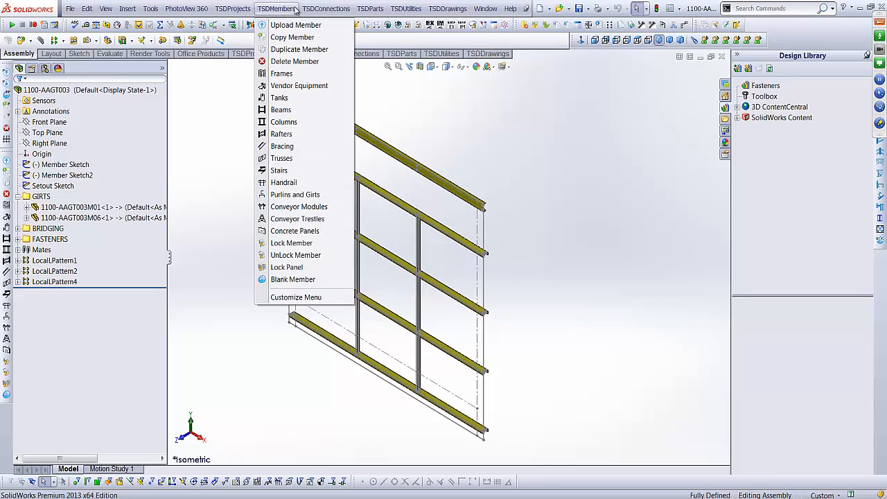
pyautogui.click(287, 25)
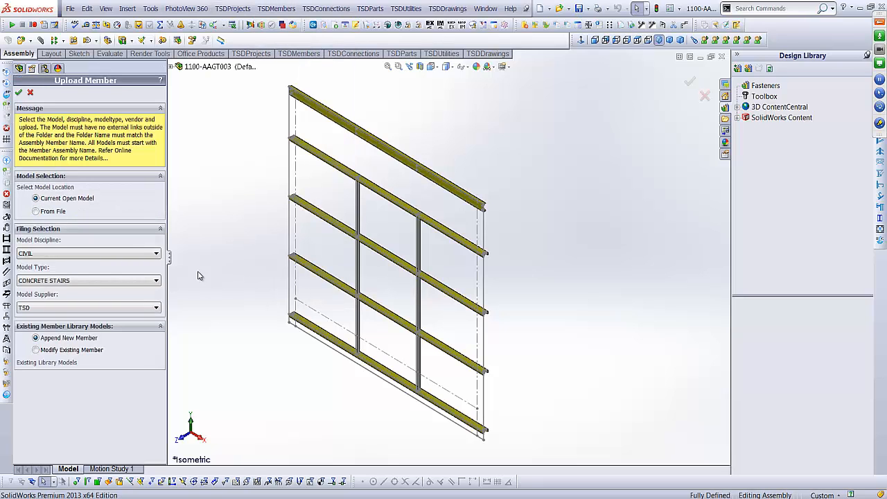
pyautogui.click(81, 255)
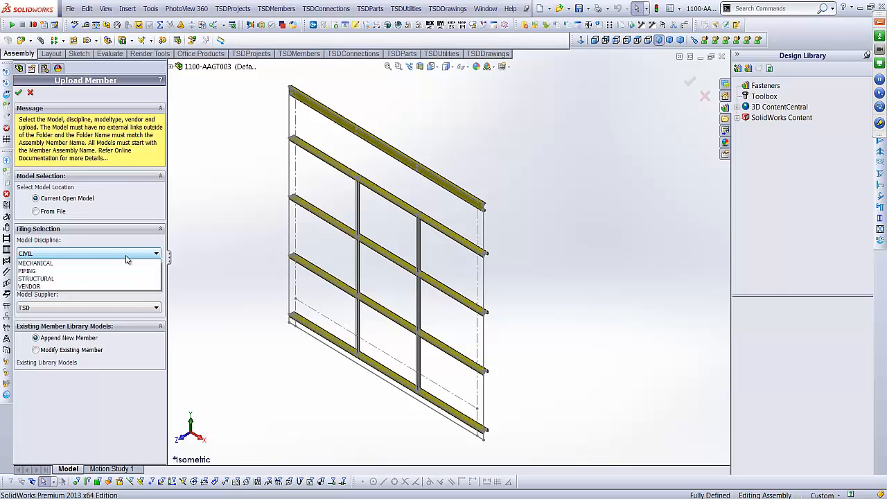
pyautogui.click(69, 287)
pyautogui.click(69, 281)
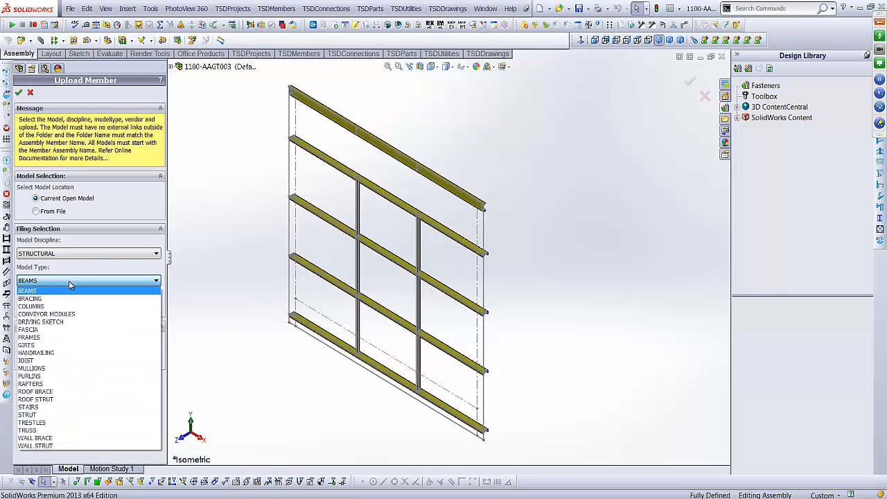
pyautogui.click(60, 345)
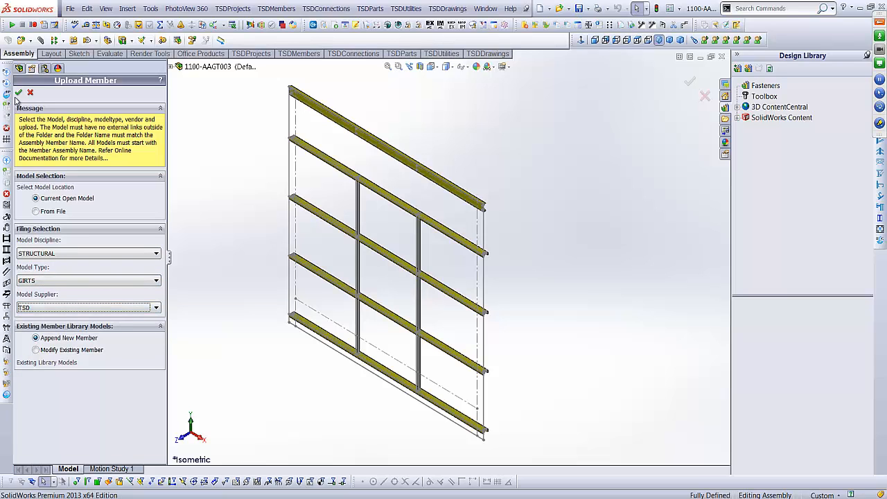
pyautogui.click(18, 92)
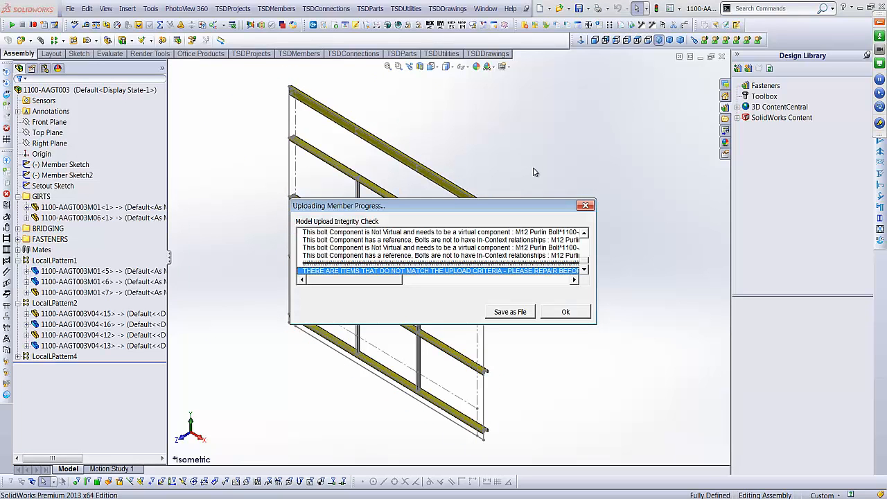
# - Save the upload integrity check as a text file, review its bolt entries, and close the report and progress window
pyautogui.click(504, 312)
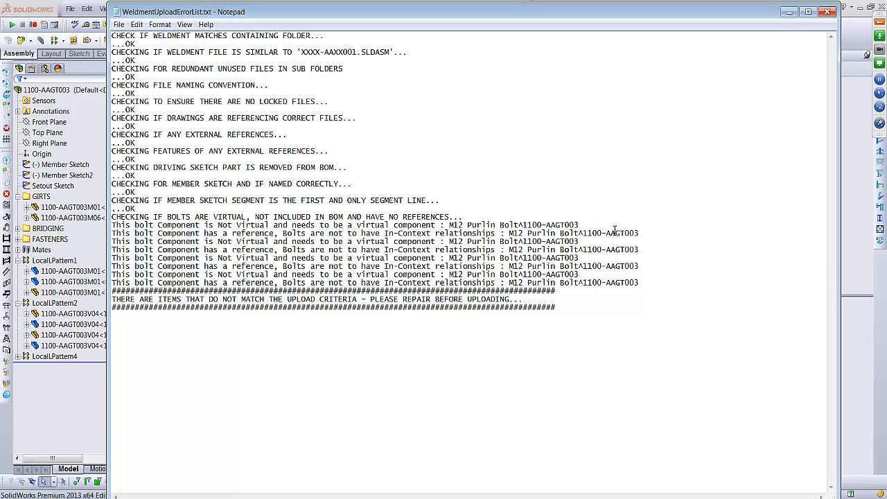
pyautogui.moveTo(653, 236); pyautogui.dragTo(109, 225)
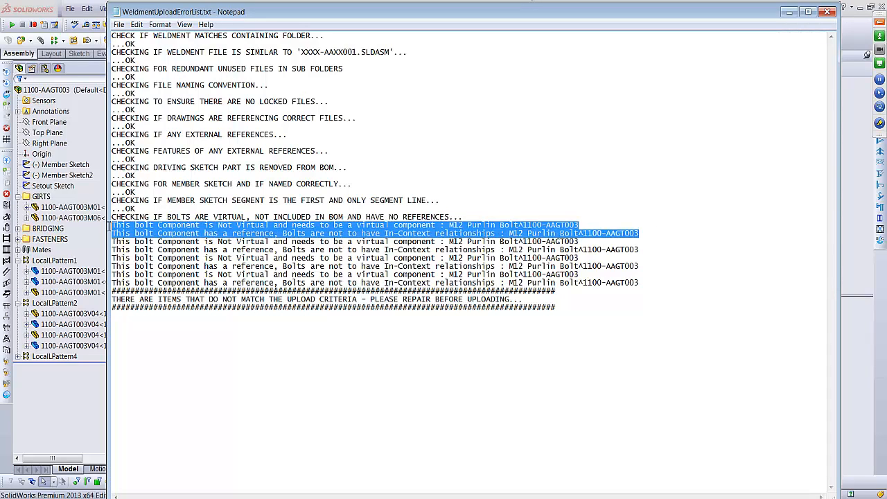
pyautogui.click(573, 190)
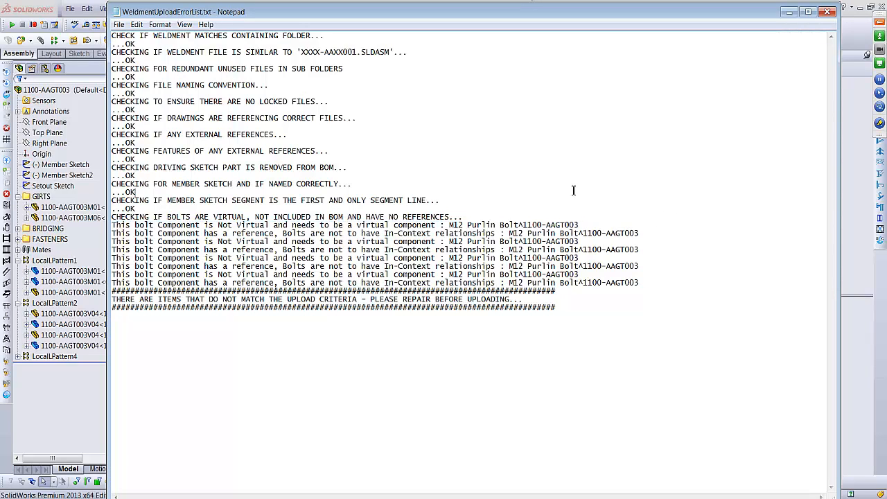
pyautogui.click(827, 12)
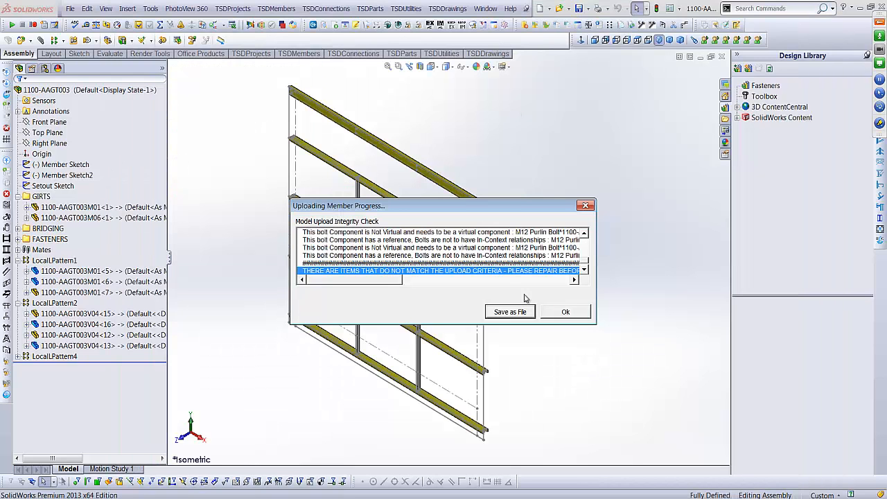
pyautogui.press('Return')
# - Update the Default_speedpak SpeedPak under the assembly's Default configuration
pyautogui.click(44, 68)
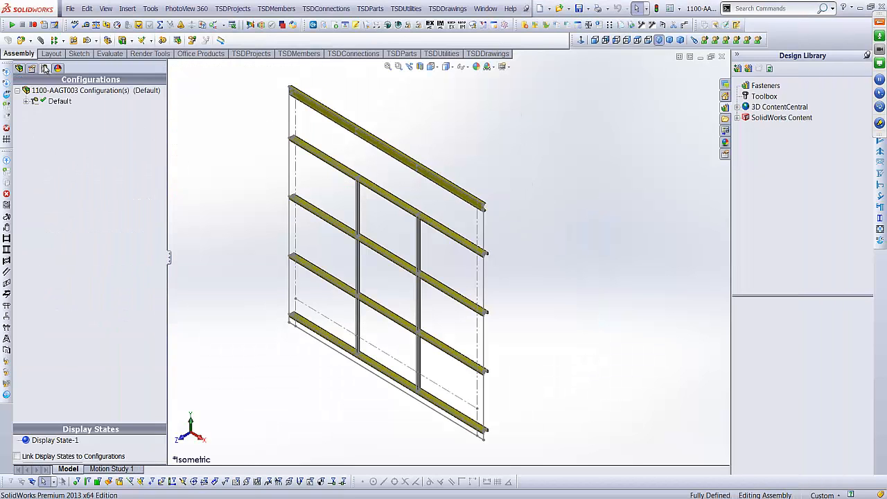
pyautogui.click(26, 102)
pyautogui.rightClick(75, 114)
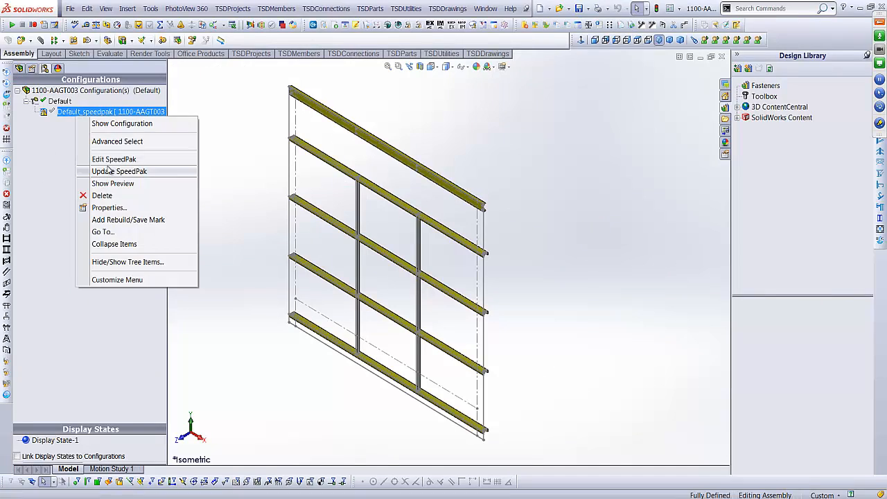
pyautogui.click(109, 172)
pyautogui.click(19, 69)
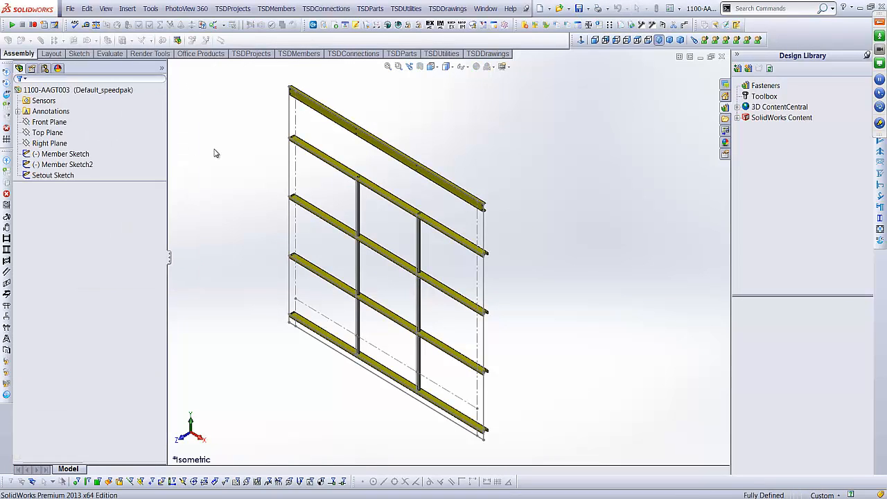
# - Reactivate the Default configuration and return to the assembly's feature tree
pyautogui.click(45, 68)
pyautogui.doubleClick(58, 102)
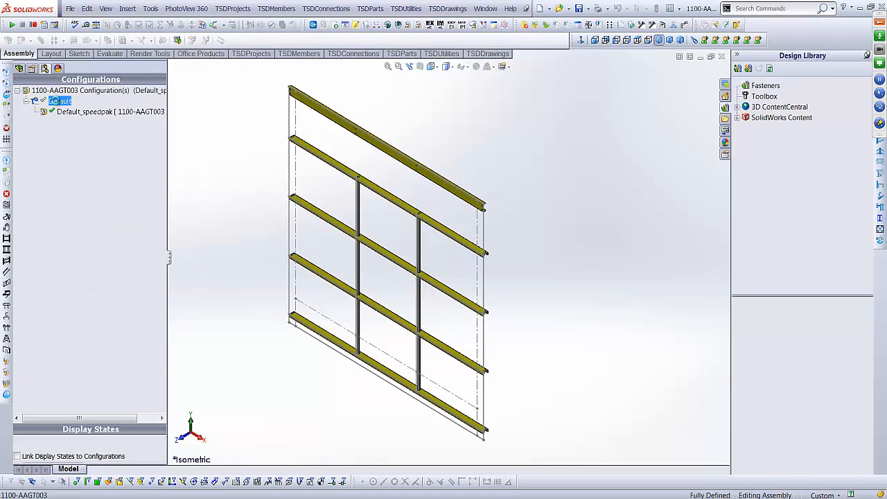
pyautogui.click(20, 69)
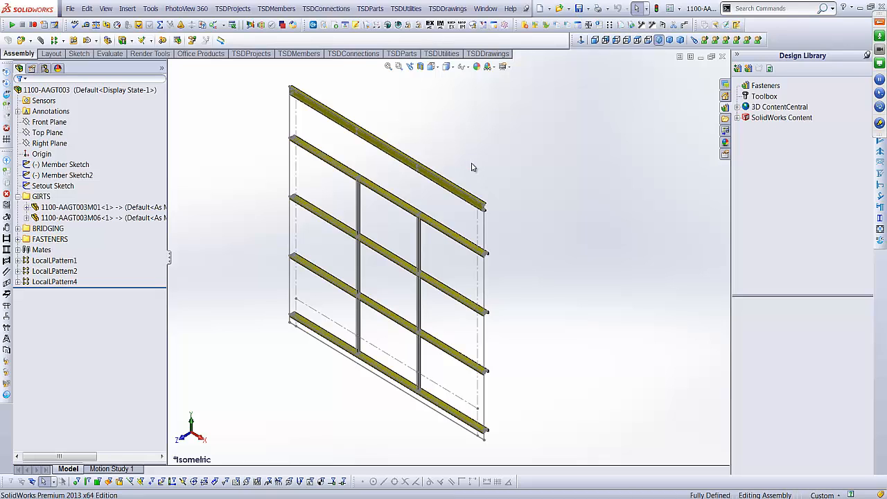
# - Retry uploading the current open model as a new library member under discipline STRUCTURAL, type GIRTS and supplier TSD
pyautogui.click(276, 8)
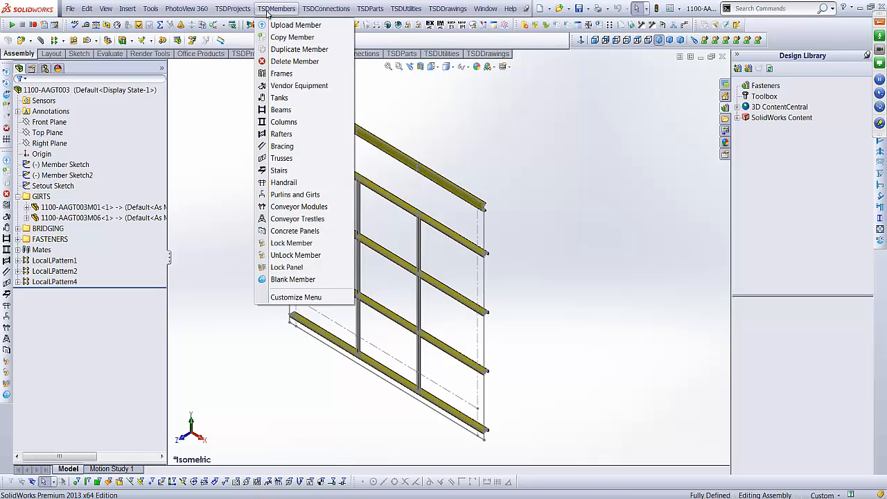
pyautogui.click(288, 29)
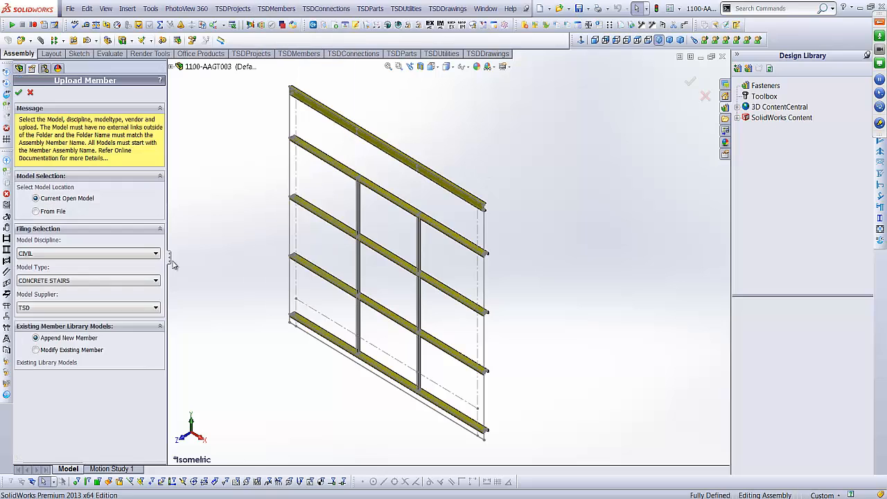
pyautogui.click(76, 254)
pyautogui.click(64, 294)
pyautogui.click(62, 281)
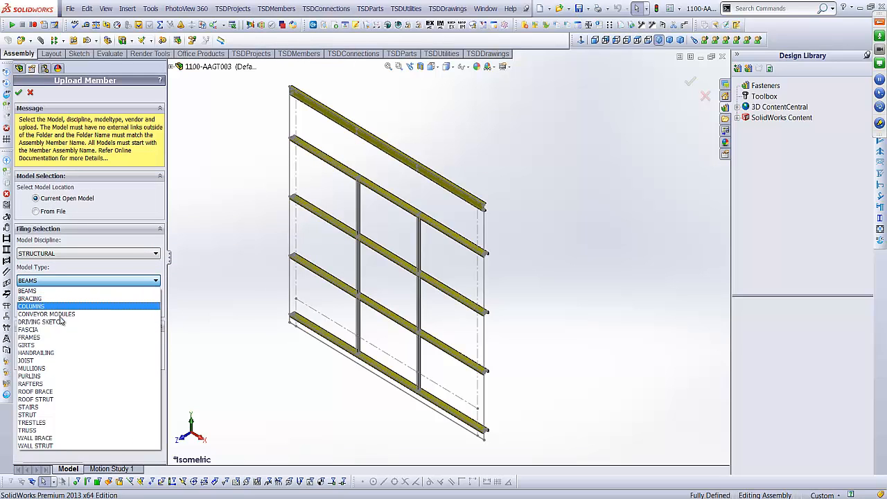
pyautogui.click(60, 345)
pyautogui.click(64, 307)
pyautogui.click(63, 317)
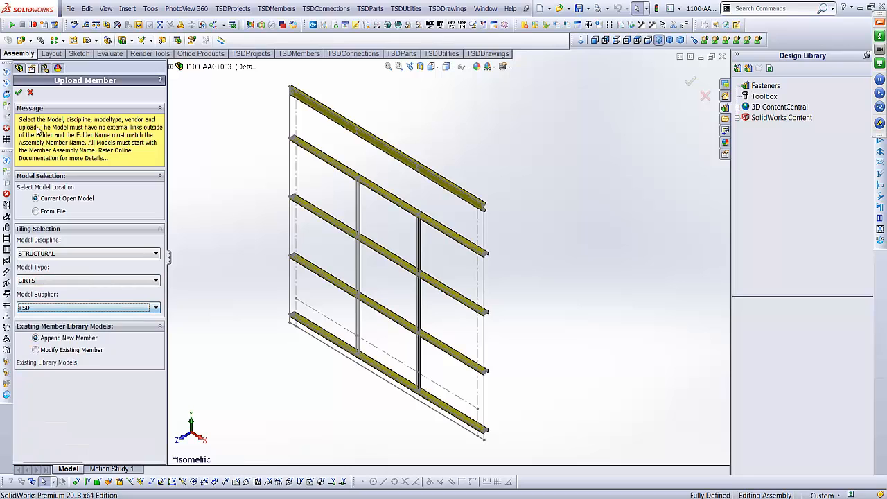
pyautogui.click(18, 92)
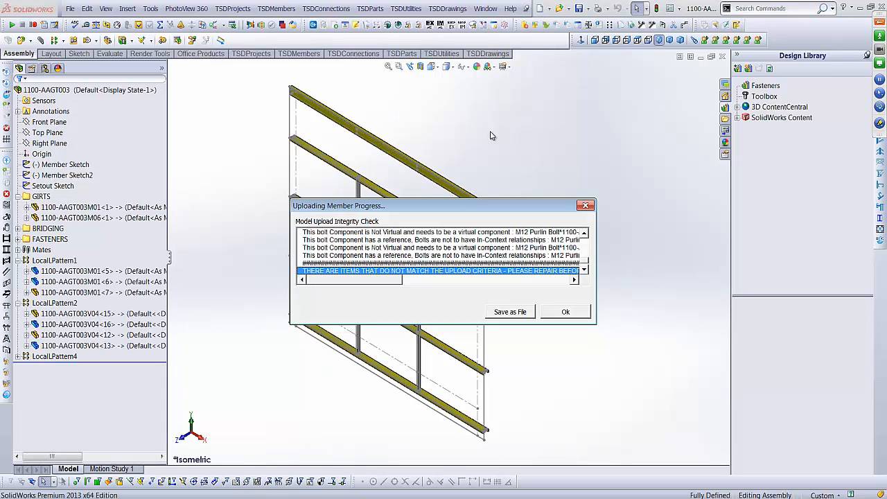
# - Save the upload integrity check to a text file, review its bolt entries, and close the report and progress window
pyautogui.click(511, 312)
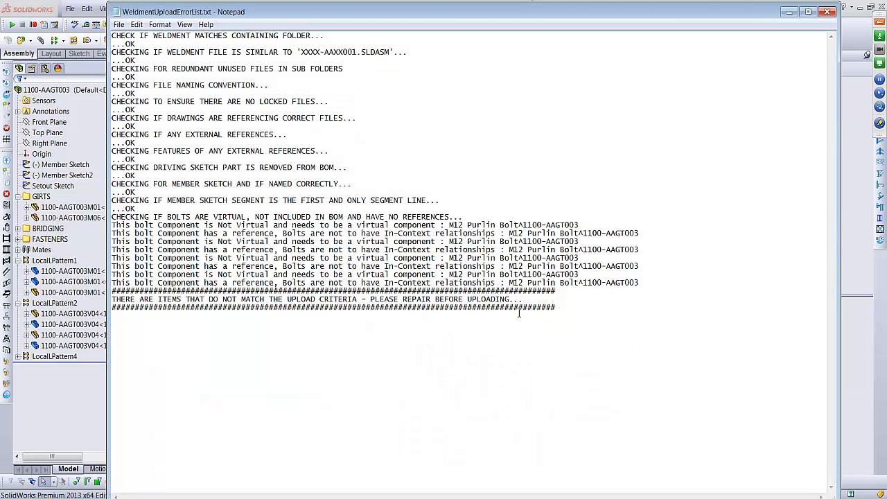
pyautogui.click(831, 14)
pyautogui.click(558, 315)
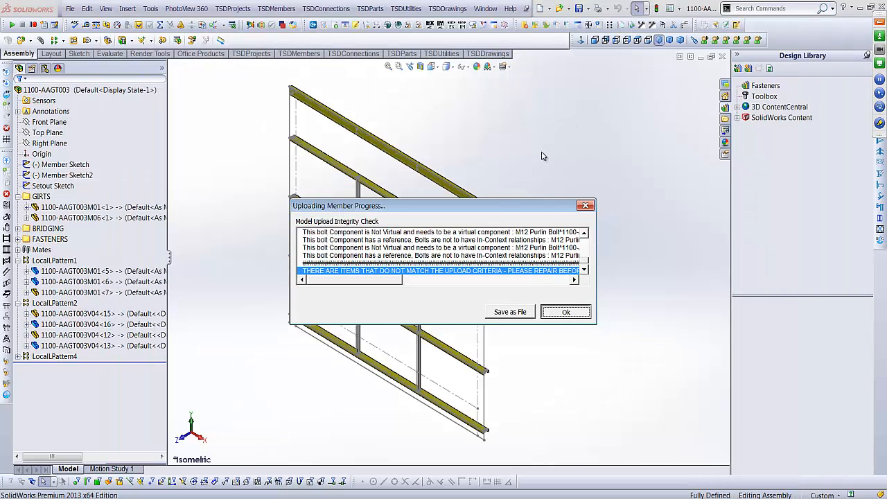
# - Delete all the M12 Purlin Bolt components in the FASTENERS folder together with their dependent mates and pattern
pyautogui.click(18, 260)
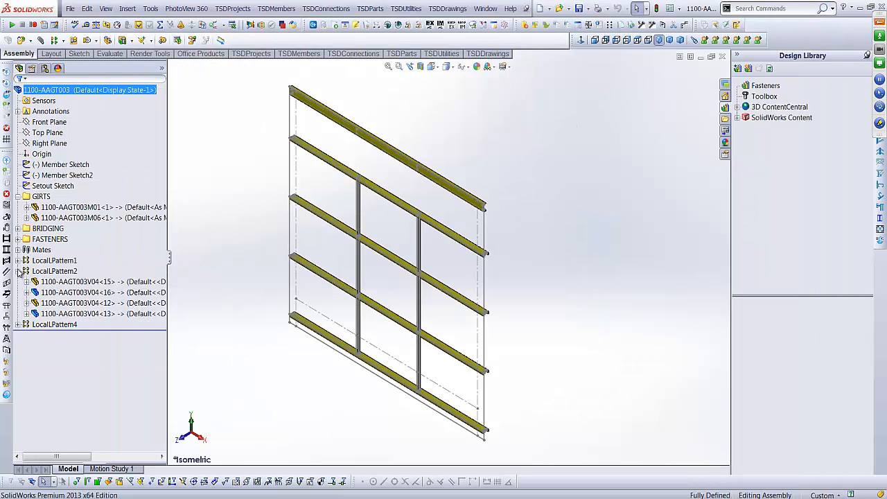
pyautogui.click(18, 271)
pyautogui.click(18, 239)
pyautogui.click(97, 250)
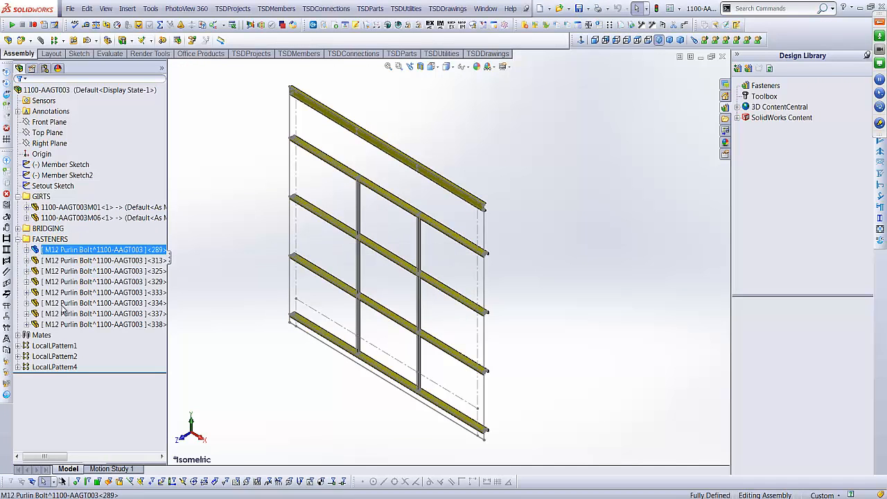
pyautogui.keyDown('shift'); pyautogui.click(97, 324); pyautogui.keyUp('shift')
pyautogui.press('Delete')
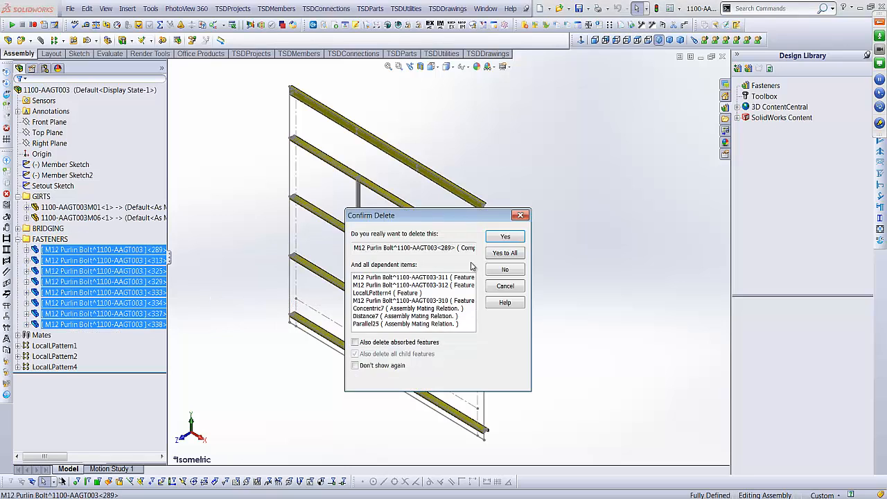
pyautogui.click(505, 253)
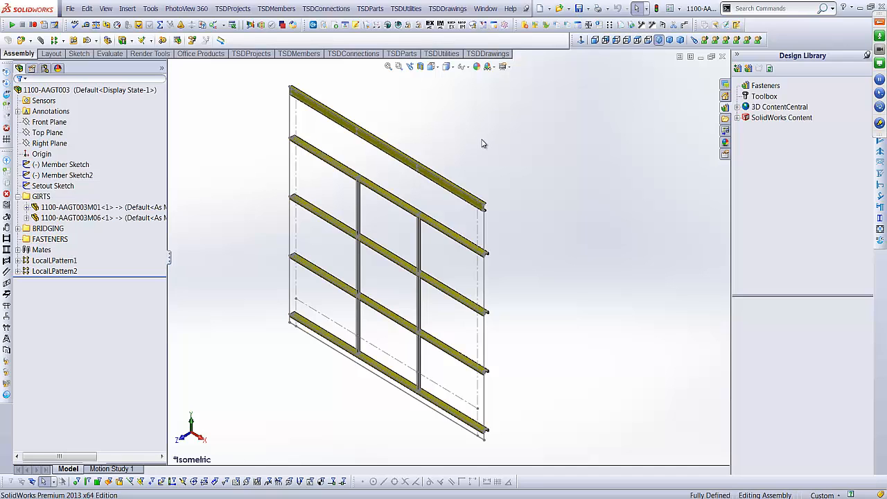
# - Upload the assembly without its bolts as a new member with discipline STRUCTURAL, type GIRTS and supplier TSD
pyautogui.click(276, 8)
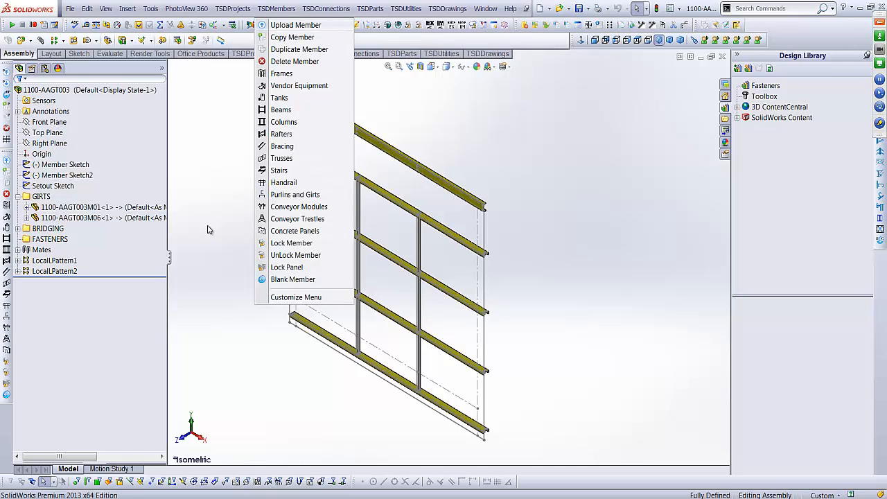
pyautogui.click(42, 253)
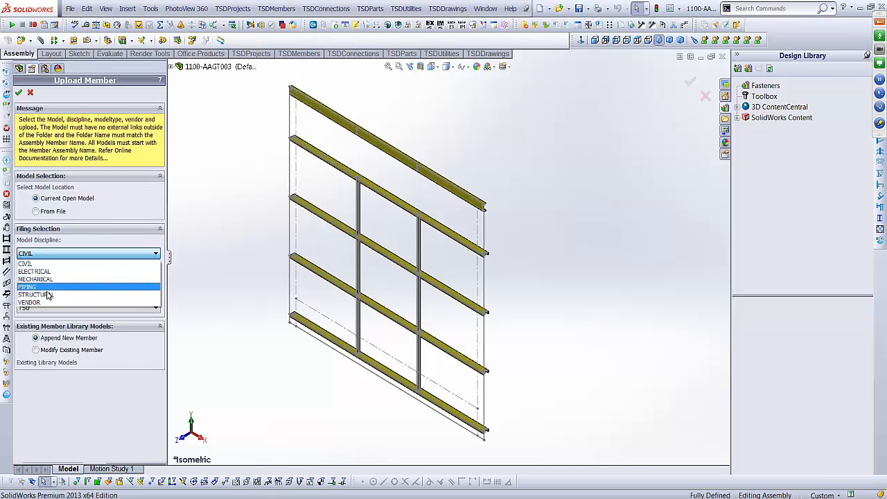
pyautogui.click(49, 295)
pyautogui.click(55, 281)
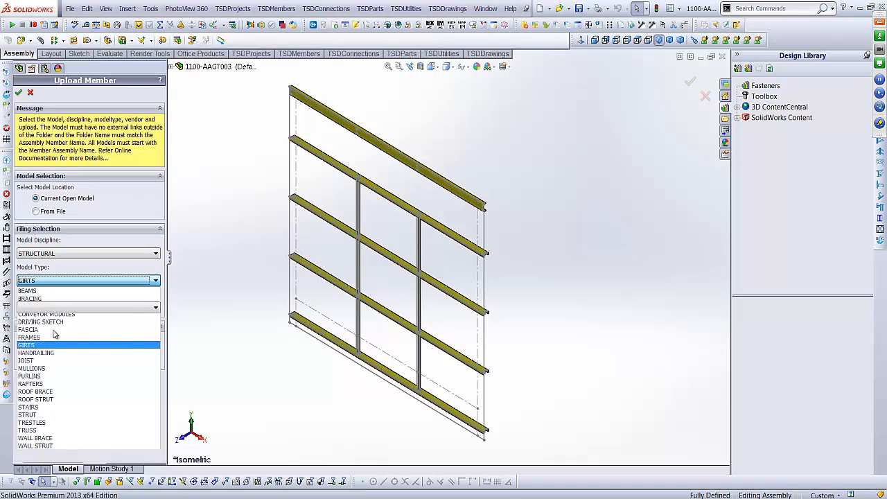
pyautogui.click(54, 345)
pyautogui.click(57, 307)
pyautogui.click(56, 318)
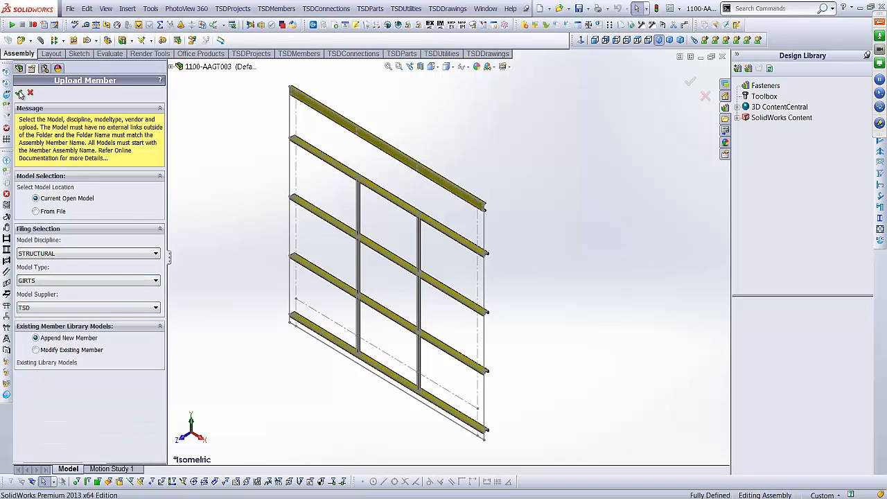
pyautogui.click(19, 94)
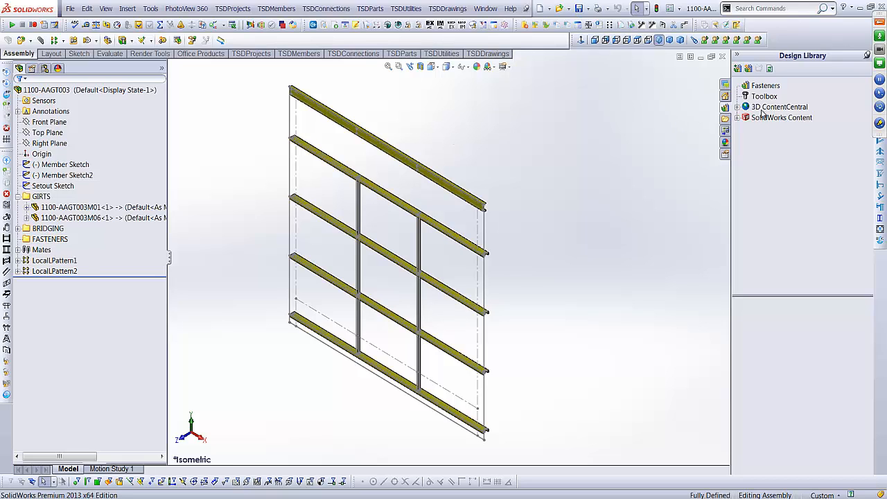
# - Insert one M12 Purlin Bolt from the Fasteners design library beside the end of the lowest girt
pyautogui.click(773, 86)
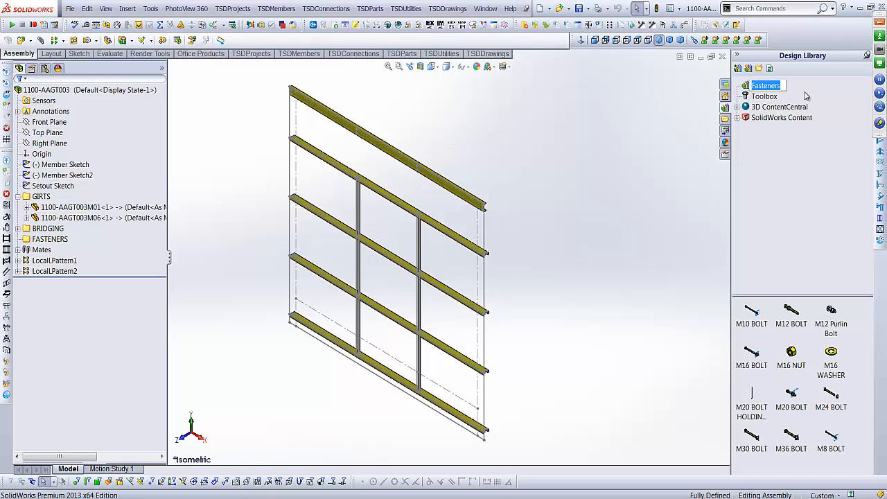
pyautogui.click(805, 96)
pyautogui.click(823, 332)
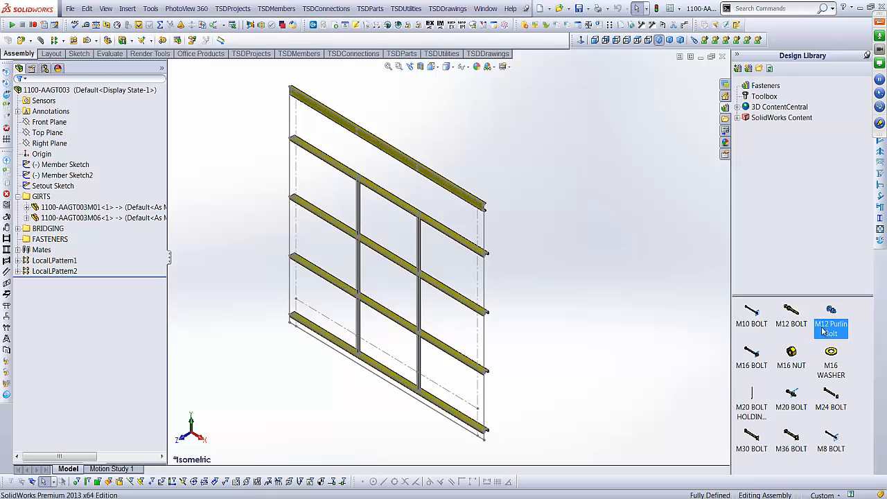
pyautogui.moveTo(833, 329)
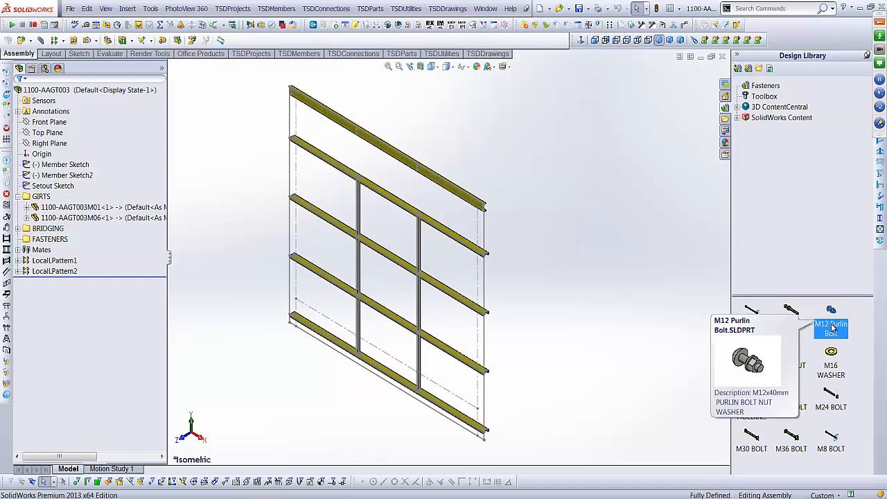
pyautogui.moveTo(832, 329); pyautogui.dragTo(278, 313)
pyautogui.scroll(-5, 309, 301)
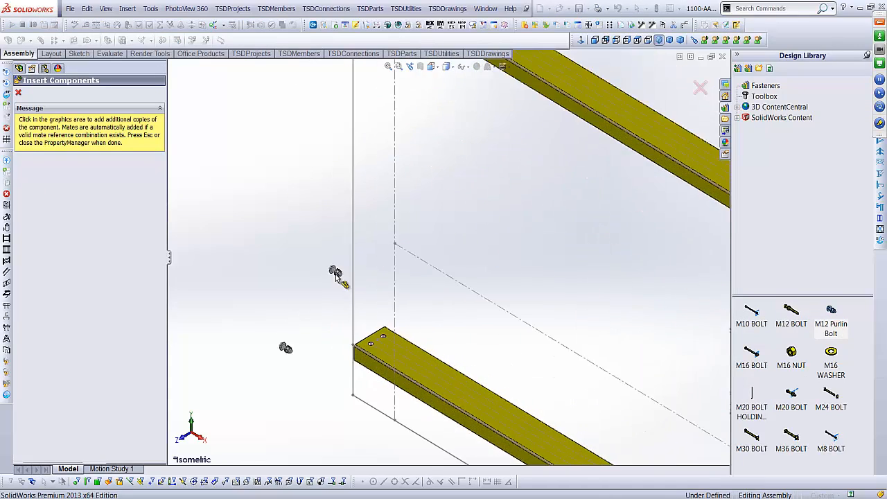
pyautogui.press('Escape')
# - Mate the M12 Purlin Bolt's shank concentric with the outer hole at the end of the lowest girt
pyautogui.scroll(-8, 315, 316)
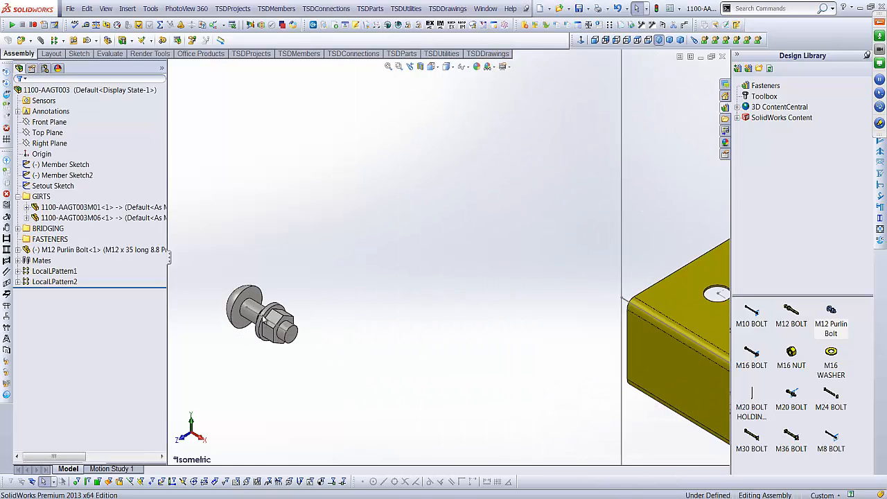
pyautogui.moveTo(256, 307); pyautogui.dragTo(647, 223)
pyautogui.scroll(2, 665, 267)
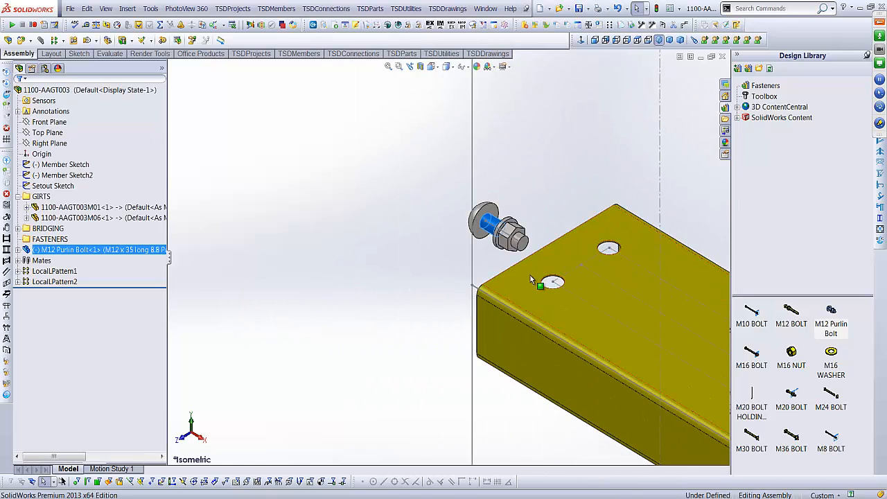
pyautogui.scroll(-6, 541, 273)
pyautogui.click(547, 269)
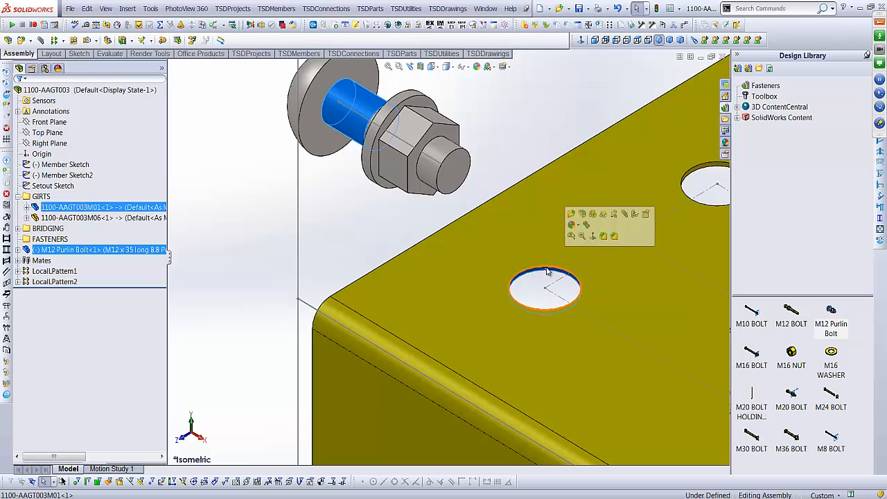
pyautogui.click(603, 275)
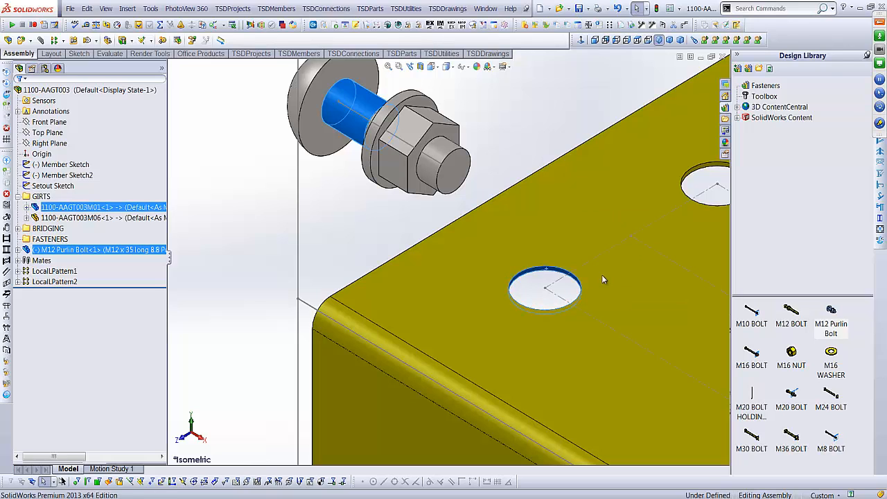
pyautogui.click(43, 333)
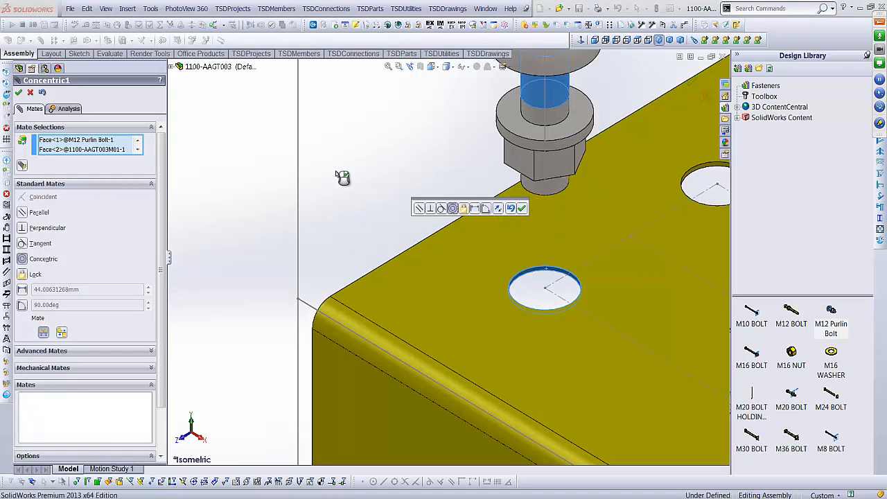
pyautogui.click(18, 93)
# - Add a 10 mm distance mate between the underside of the bolt head and the girt's upper face
pyautogui.scroll(4, 541, 185)
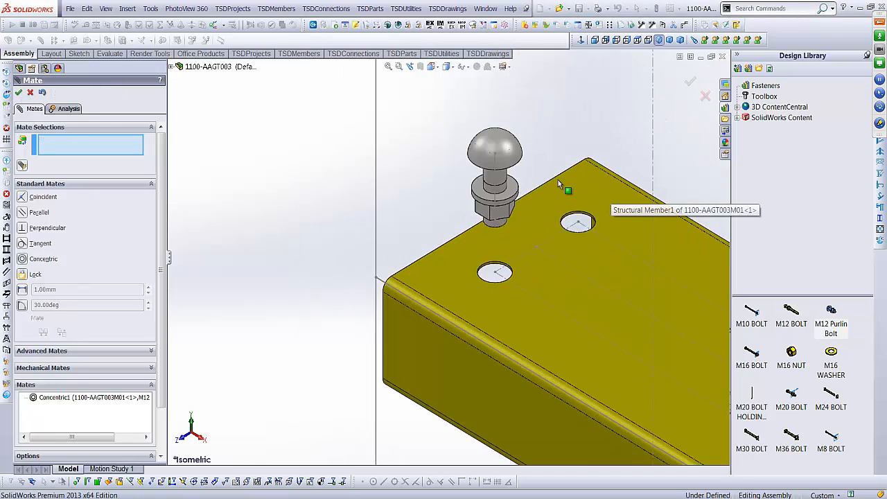
pyautogui.scroll(-2, 563, 185)
pyautogui.moveTo(460, 182); pyautogui.dragTo(472, 146, button='middle')
pyautogui.click(477, 156)
pyautogui.moveTo(467, 188); pyautogui.dragTo(459, 267, button='middle')
pyautogui.click(487, 303)
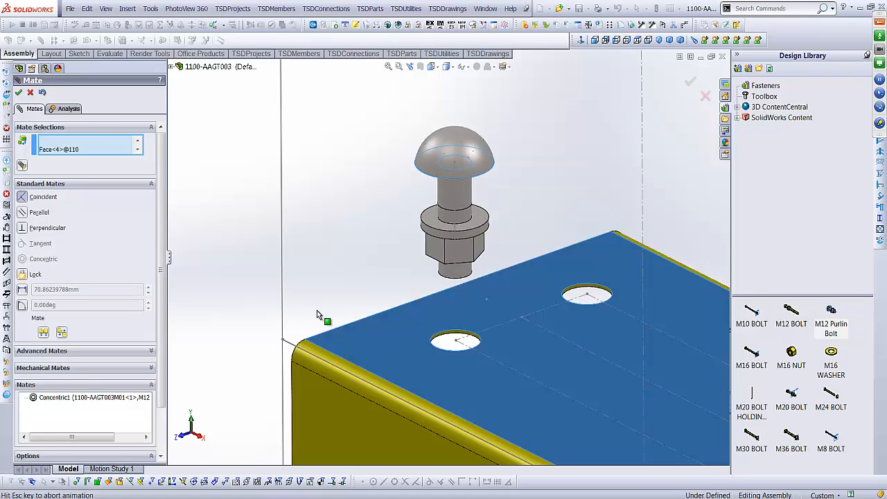
pyautogui.click(22, 289)
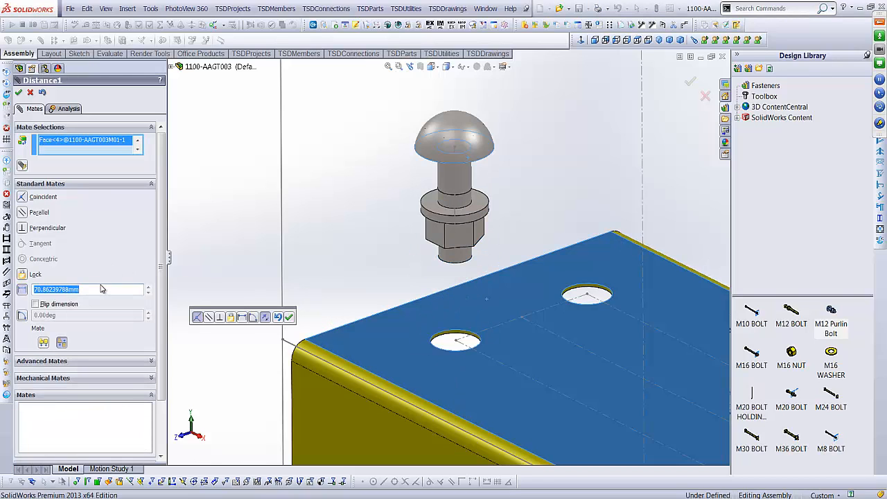
pyautogui.write('10')
pyautogui.press('Return')
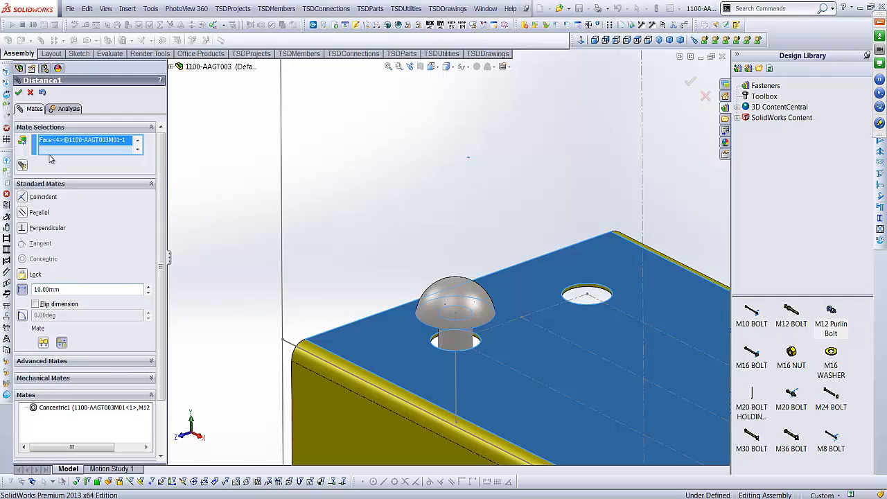
pyautogui.click(20, 93)
pyautogui.press('Escape')
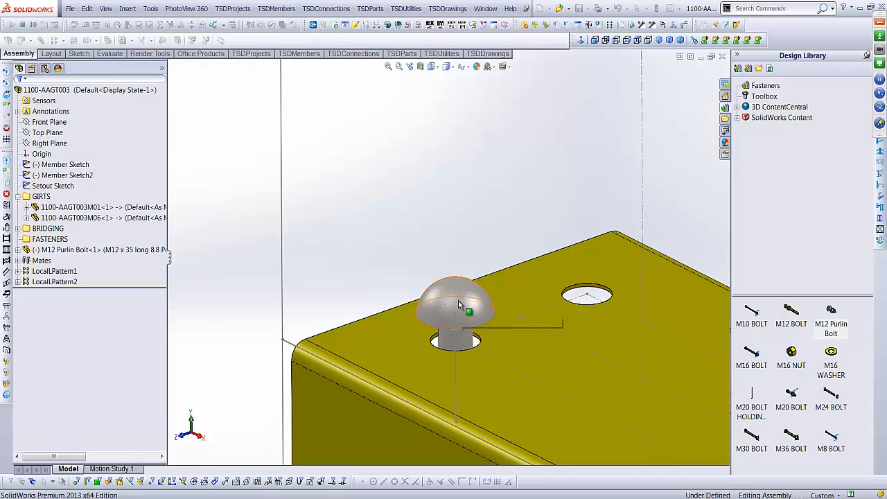
# - Mate the M12 Purlin Bolt's Front Plane parallel to the assembly's Front Plane
pyautogui.middleClick(461, 301)
pyautogui.moveTo(463, 300); pyautogui.dragTo(548, 272, button='middle')
pyautogui.scroll(3, 572, 239)
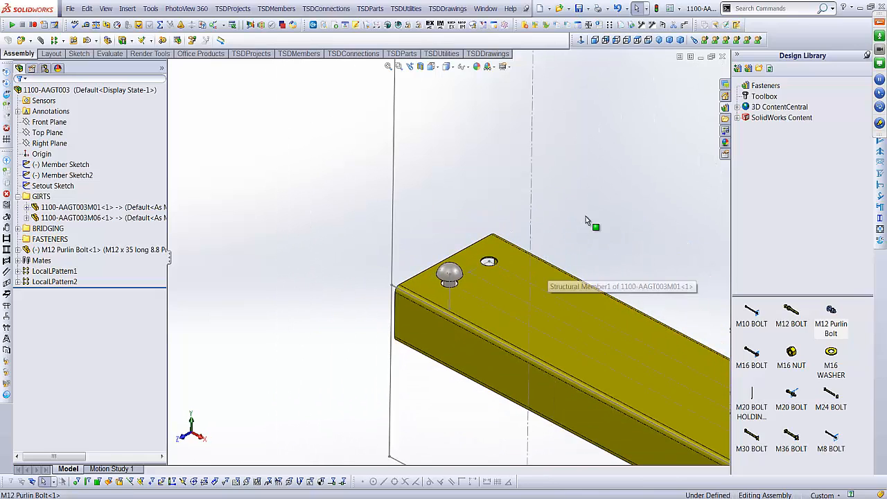
pyautogui.scroll(-1, 559, 253)
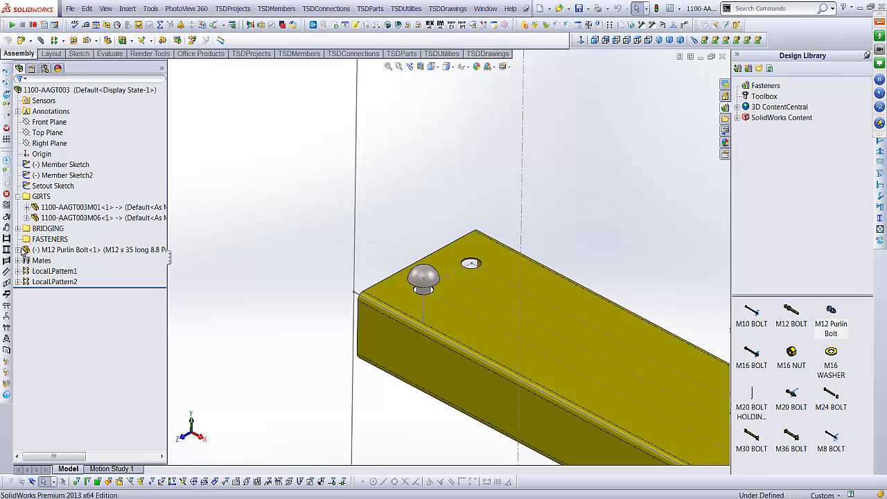
pyautogui.click(18, 250)
pyautogui.click(53, 303)
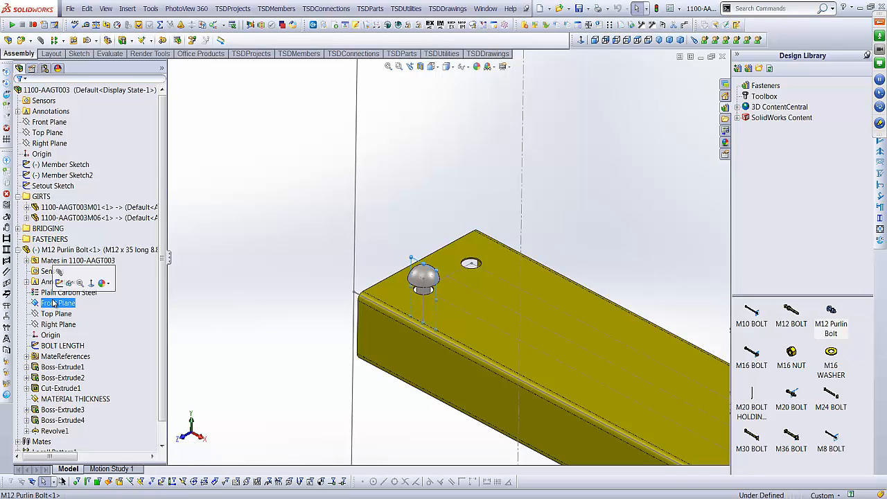
pyautogui.keyDown('ctrl'); pyautogui.click(49, 122); pyautogui.keyUp('ctrl')
pyautogui.click(40, 40)
pyautogui.click(31, 212)
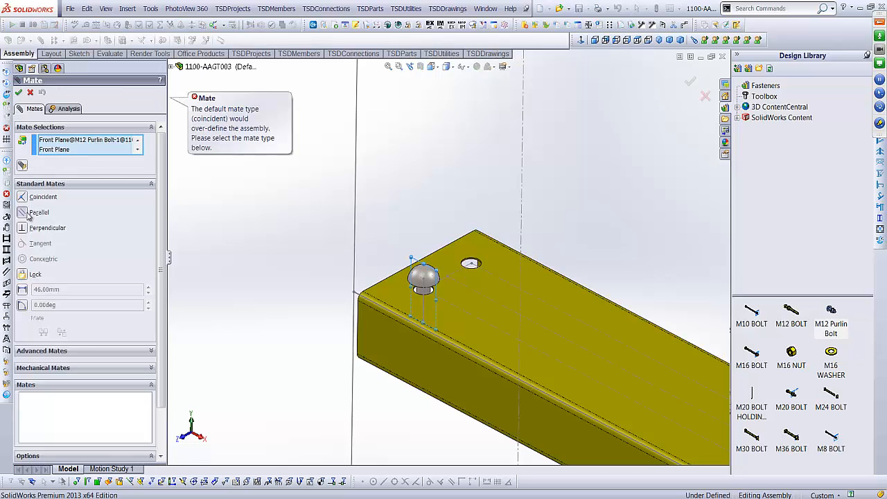
pyautogui.click(18, 93)
pyautogui.click(19, 93)
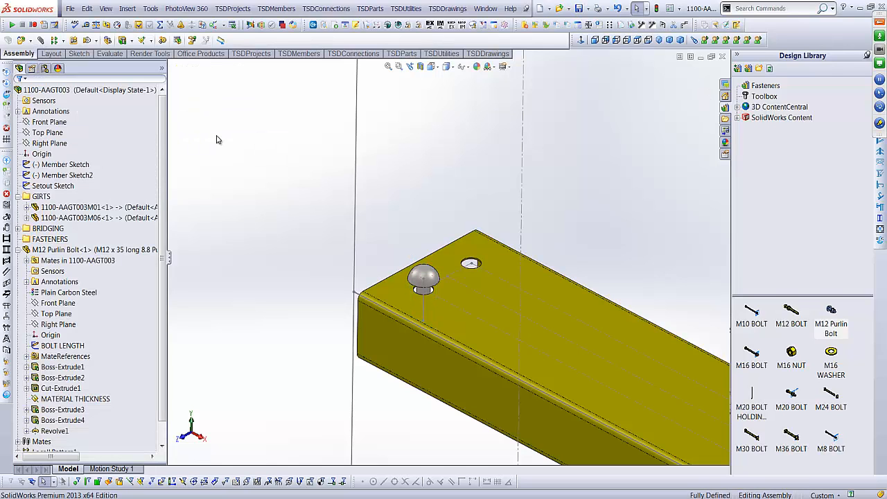
# - Make the M12 Purlin Bolt component virtual in the assembly and rename it M12 Purlin Bolt without the "Copy of" prefix
pyautogui.click(68, 251)
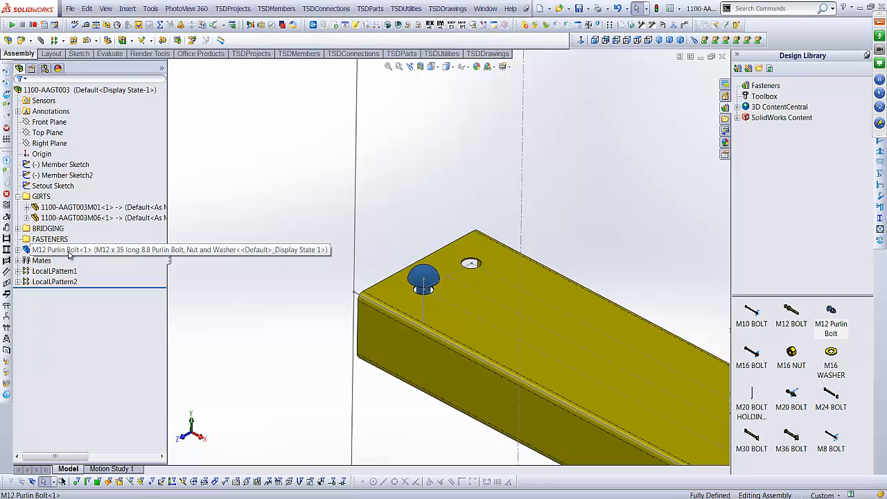
pyautogui.rightClick(69, 254)
pyautogui.click(104, 291)
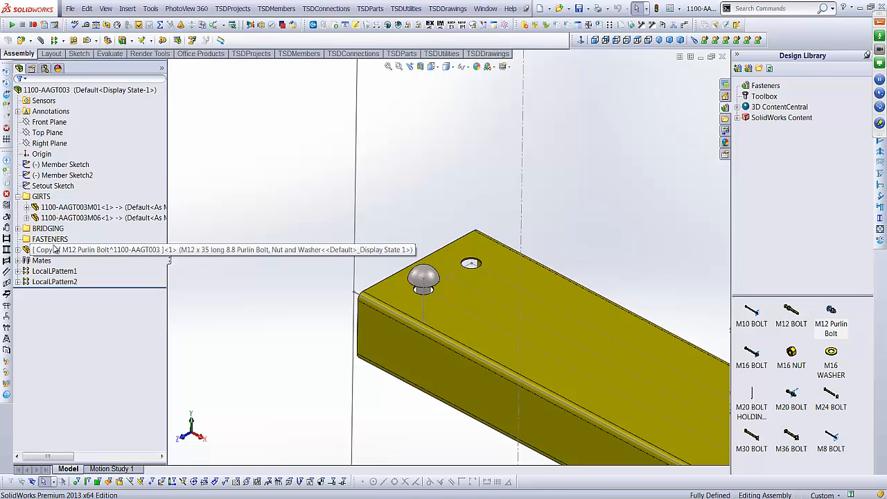
pyautogui.click(69, 250)
pyautogui.click(70, 249)
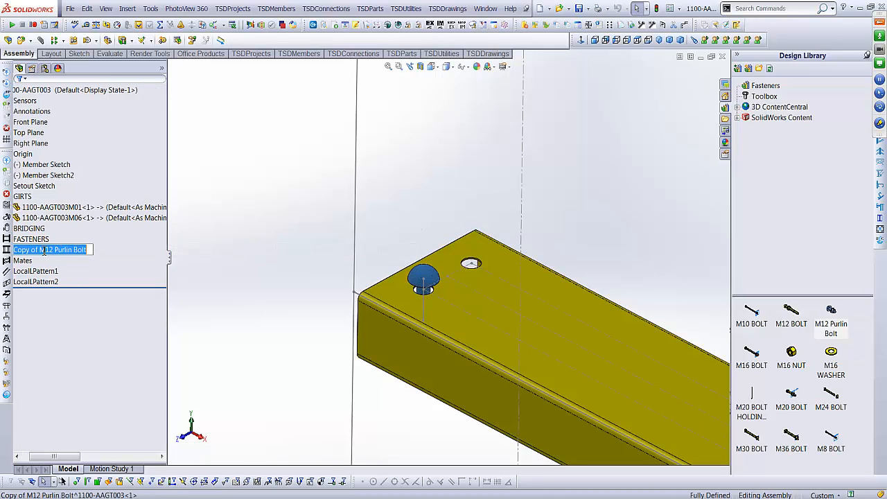
pyautogui.moveTo(39, 251); pyautogui.dragTo(8, 250)
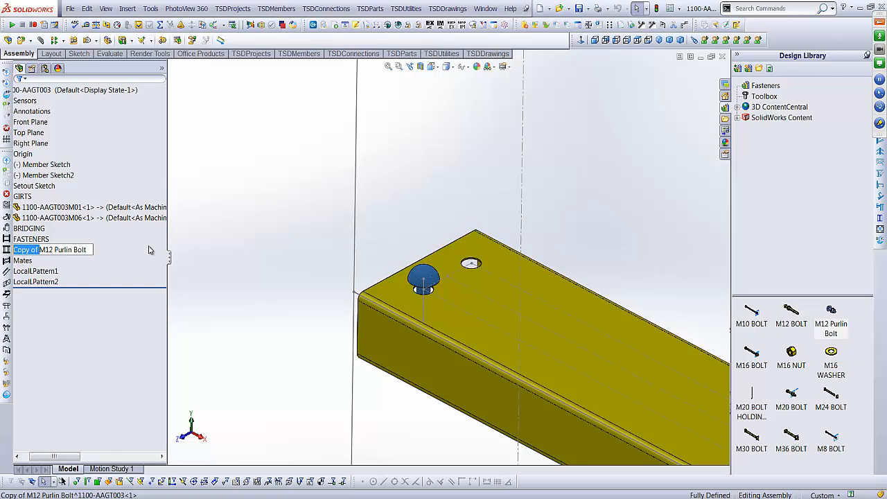
pyautogui.press('Delete')
pyautogui.click(292, 202)
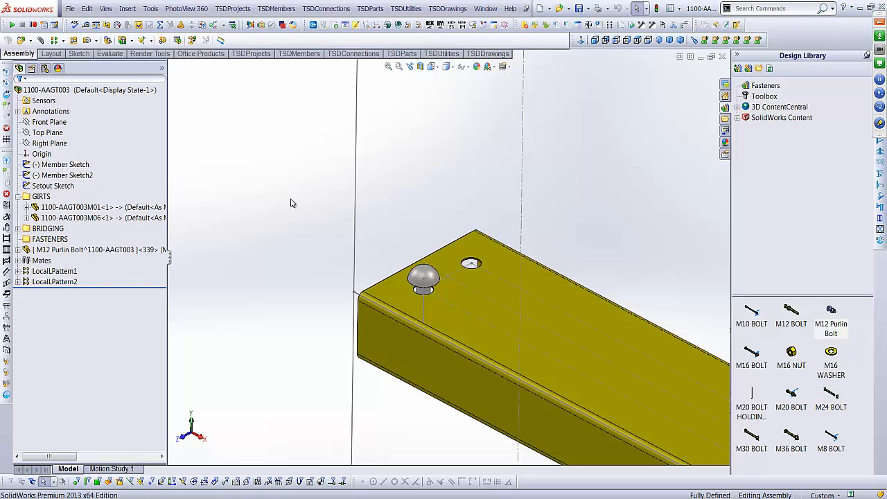
# - Exclude the virtual M12 Purlin Bolt from the bill of materials in its component properties
pyautogui.rightClick(75, 251)
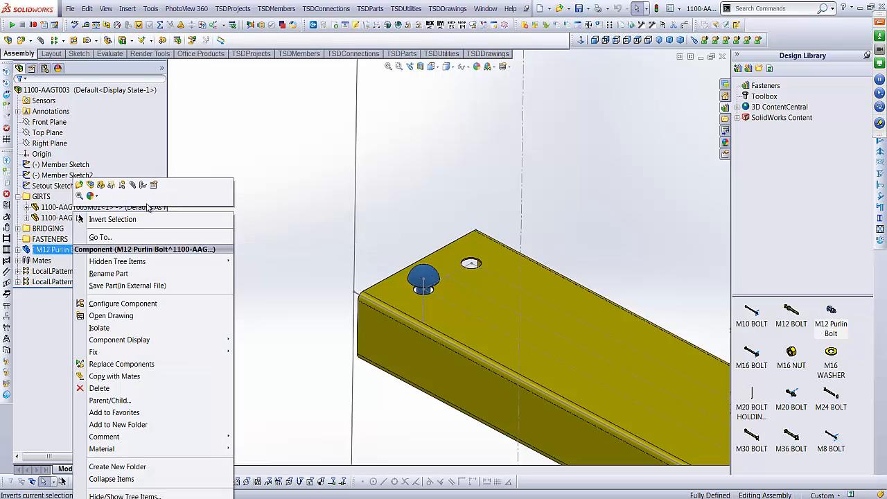
pyautogui.click(153, 185)
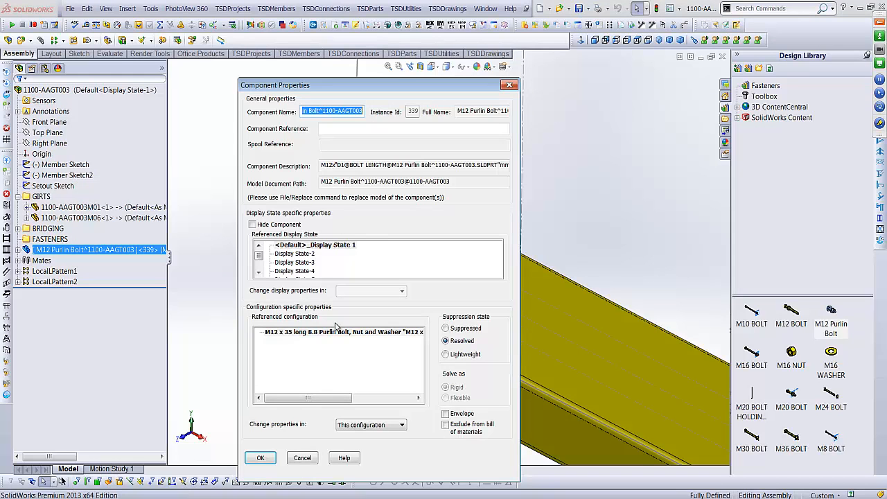
pyautogui.click(446, 425)
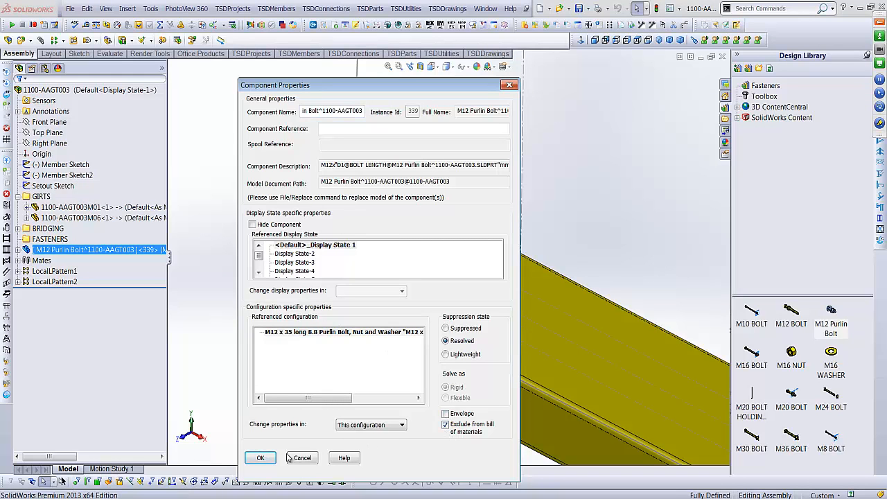
pyautogui.click(261, 457)
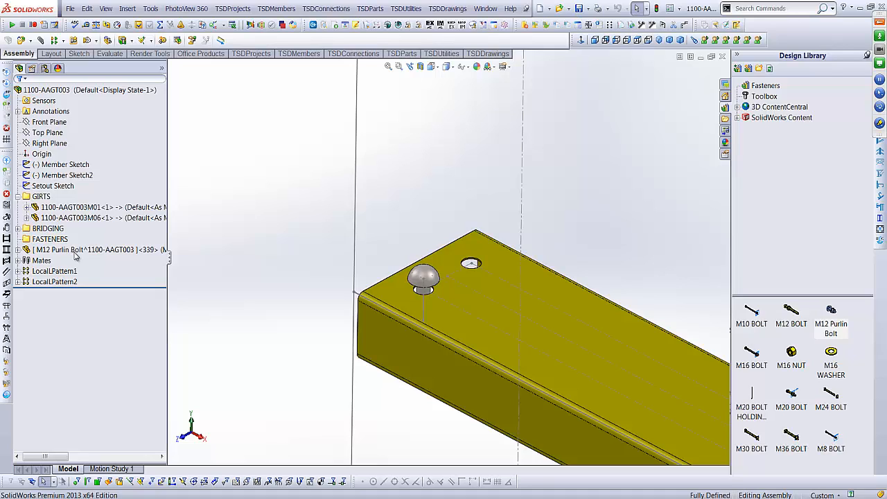
# - Copy the M12 Purlin Bolt with mates into the neighbouring hole at the same girt end, repeating the 10 mm distance and parallel references
pyautogui.rightClick(79, 253)
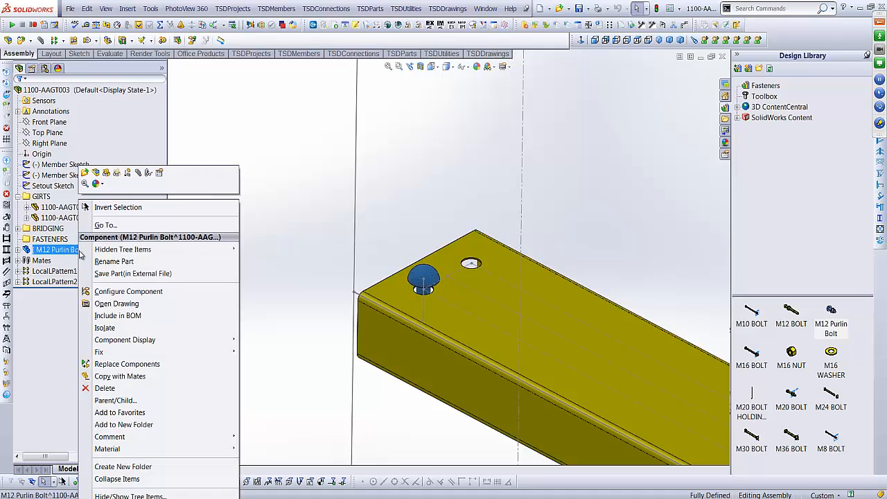
pyautogui.click(120, 376)
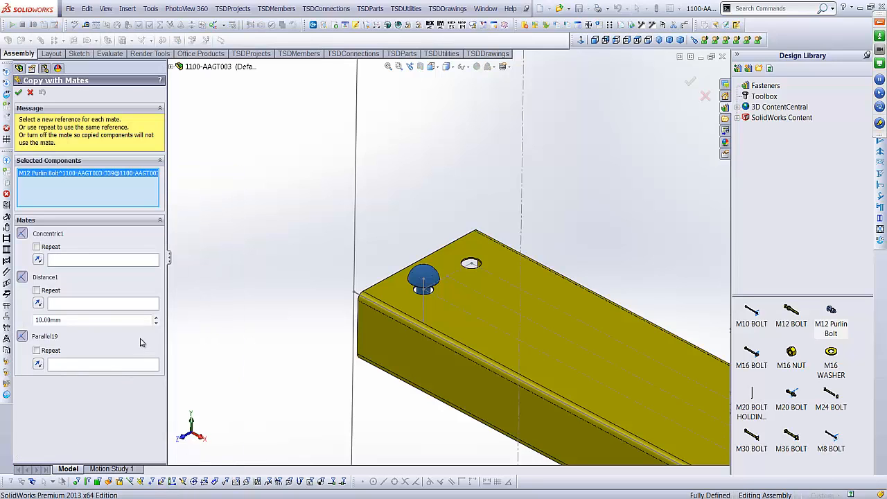
pyautogui.click(55, 292)
pyautogui.click(47, 351)
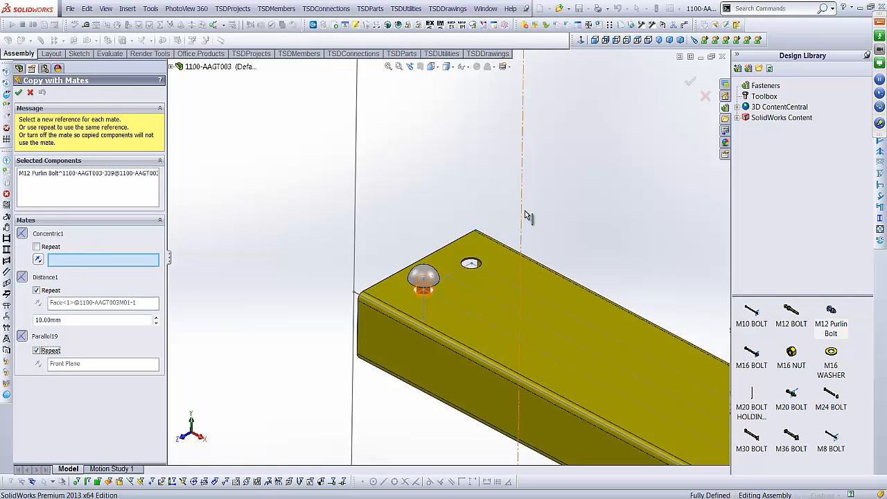
pyautogui.scroll(-5, 466, 265)
pyautogui.click(497, 162)
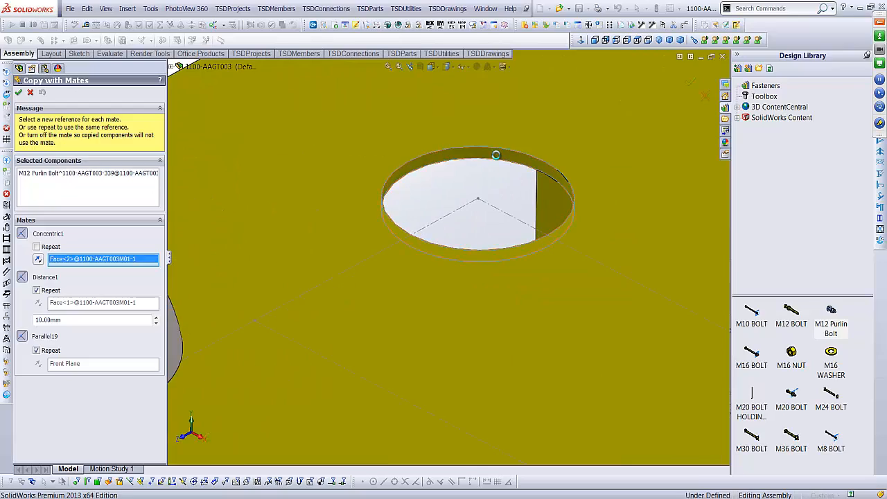
# - Place two more mated copies of the bolt in the two holes at the opposite end of the lowest girt
pyautogui.scroll(-3, 588, 283)
pyautogui.scroll(-5, 632, 353)
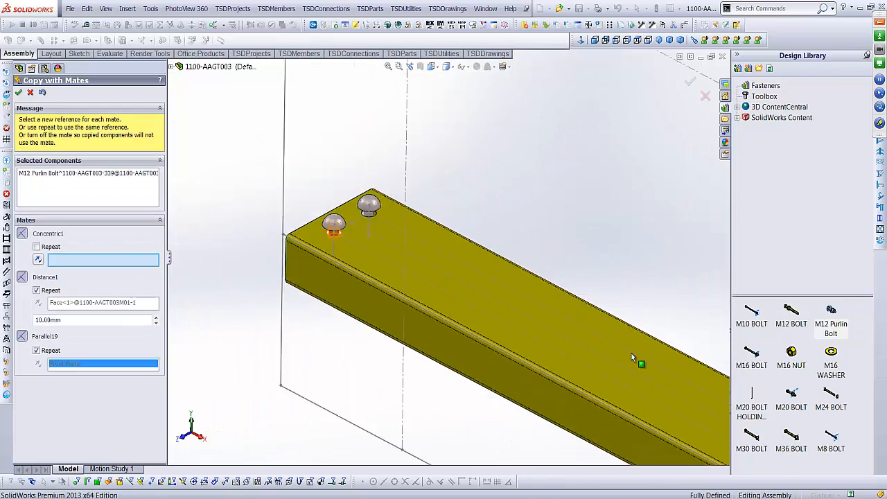
pyautogui.scroll(3, 689, 391)
pyautogui.scroll(8, 688, 391)
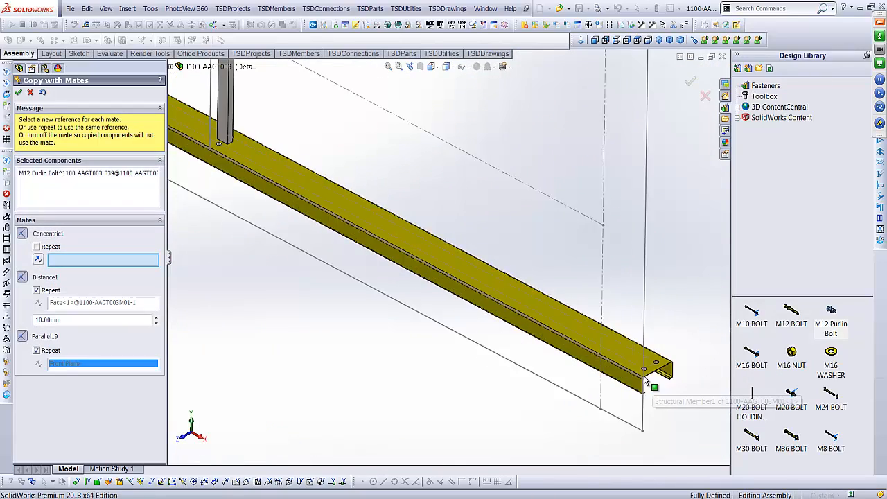
pyautogui.scroll(2, 585, 192)
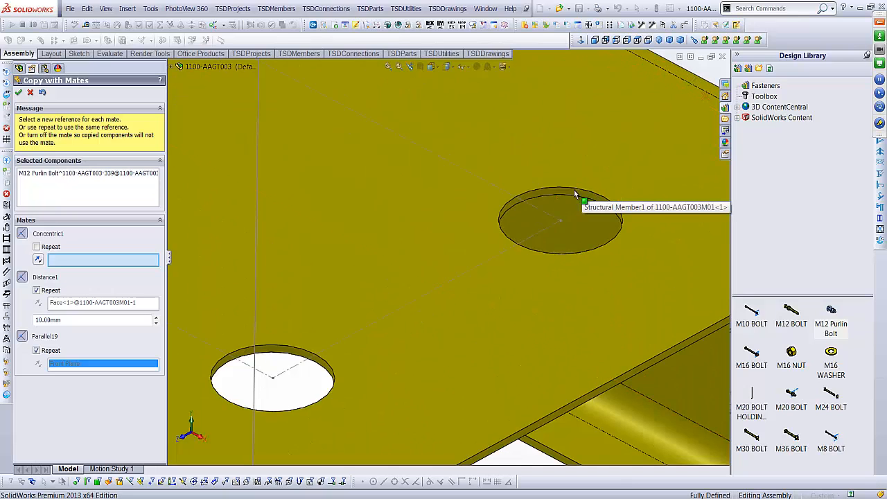
pyautogui.click(585, 192)
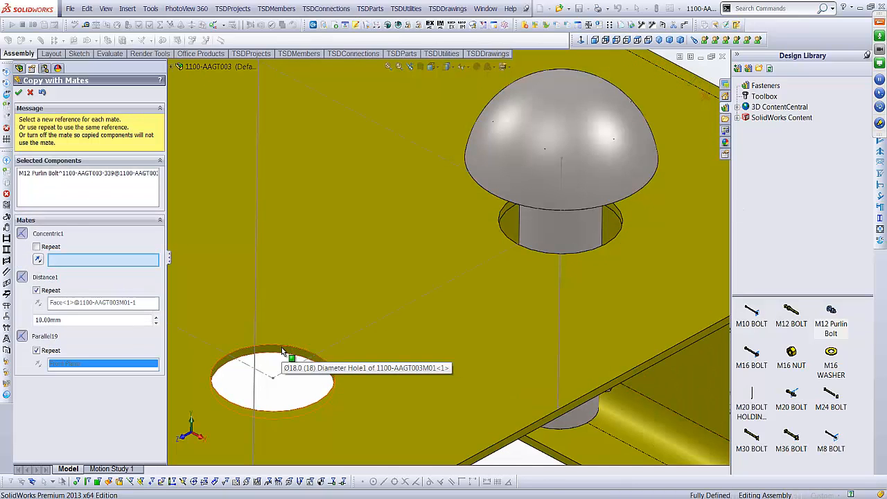
pyautogui.click(291, 355)
pyautogui.click(703, 80)
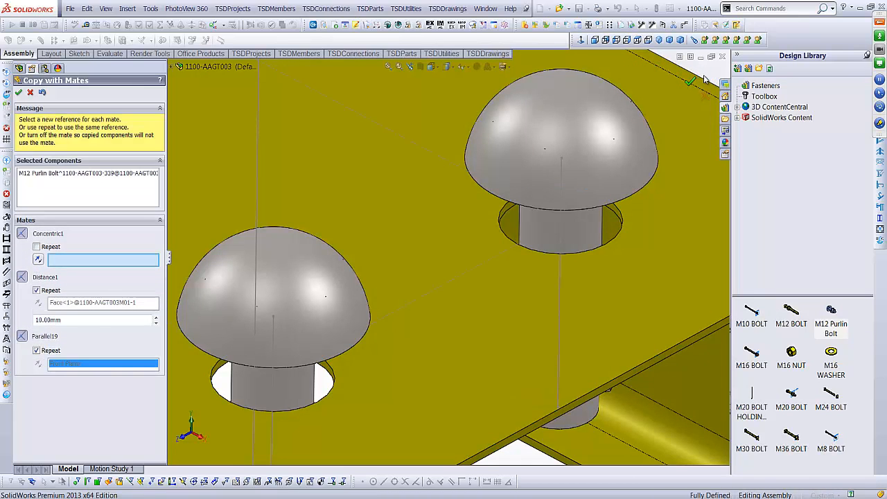
# - Exclude all four M12 Purlin Bolts from the bill of materials and move them into the FASTENERS folder
pyautogui.scroll(-8, 333, 263)
pyautogui.scroll(-10, 337, 256)
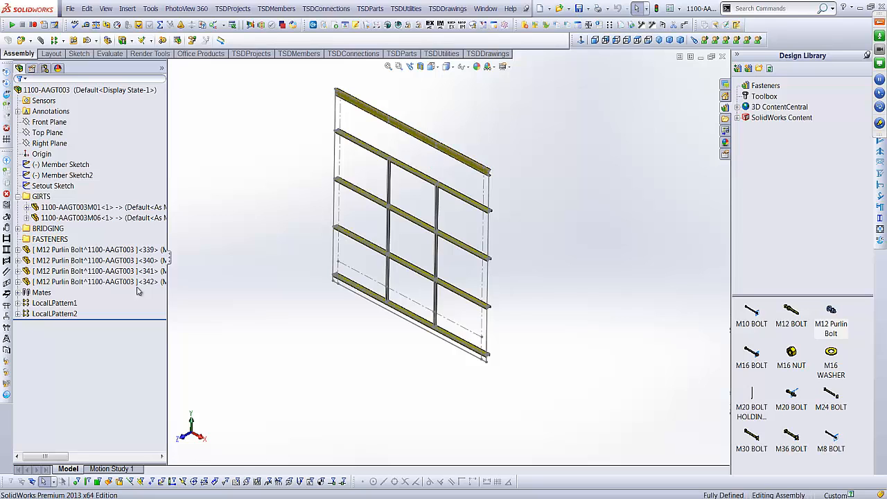
pyautogui.click(72, 249)
pyautogui.keyDown('shift'); pyautogui.click(72, 271); pyautogui.keyUp('shift')
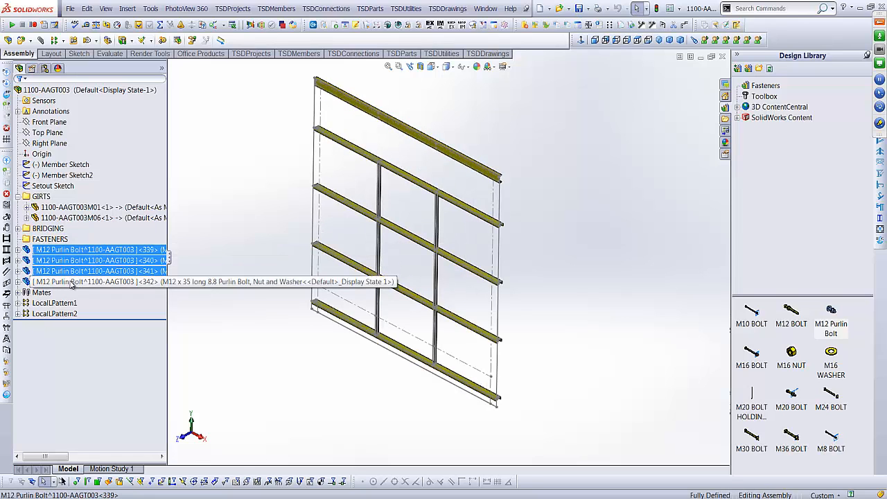
pyautogui.keyDown('shift'); pyautogui.click(72, 282); pyautogui.keyUp('shift')
pyautogui.rightClick(128, 260)
pyautogui.click(151, 236)
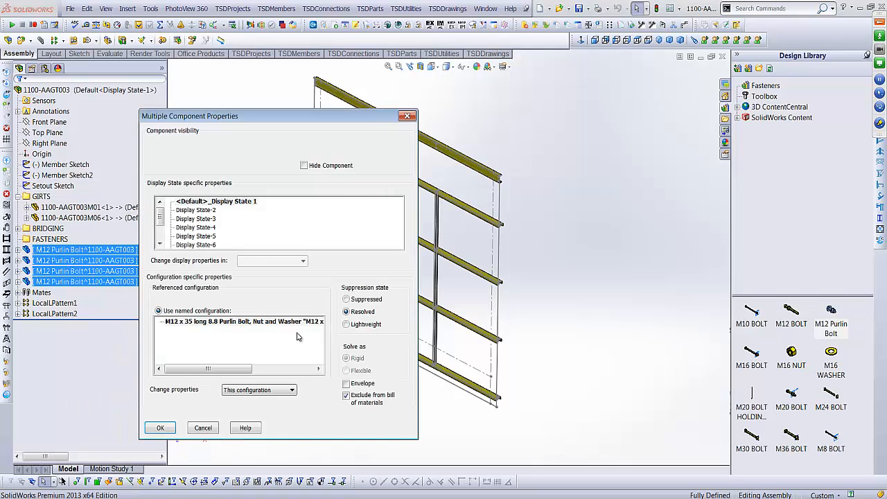
pyautogui.click(160, 427)
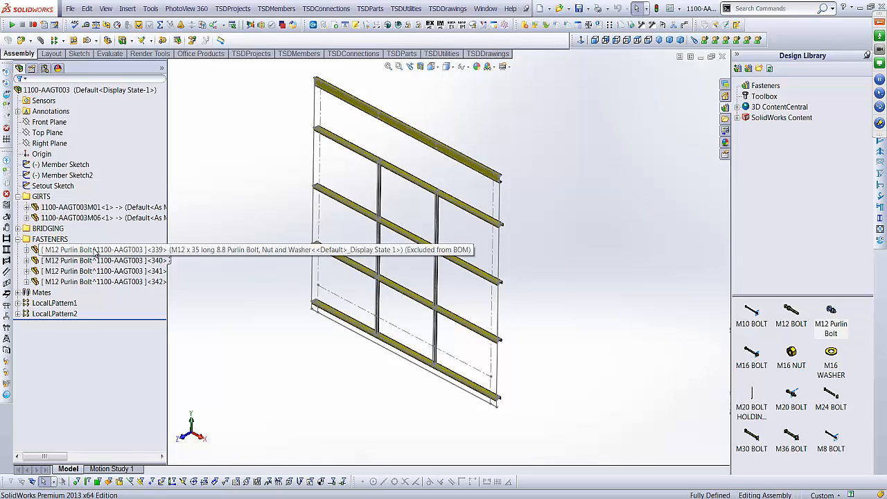
# - Linear-pattern the four M12 Purlin Bolts along the vertical line of Member Sketch2 with 1500 mm spacing and 4 instances
pyautogui.click(95, 252)
pyautogui.keyDown('shift'); pyautogui.click(93, 281); pyautogui.keyUp('shift')
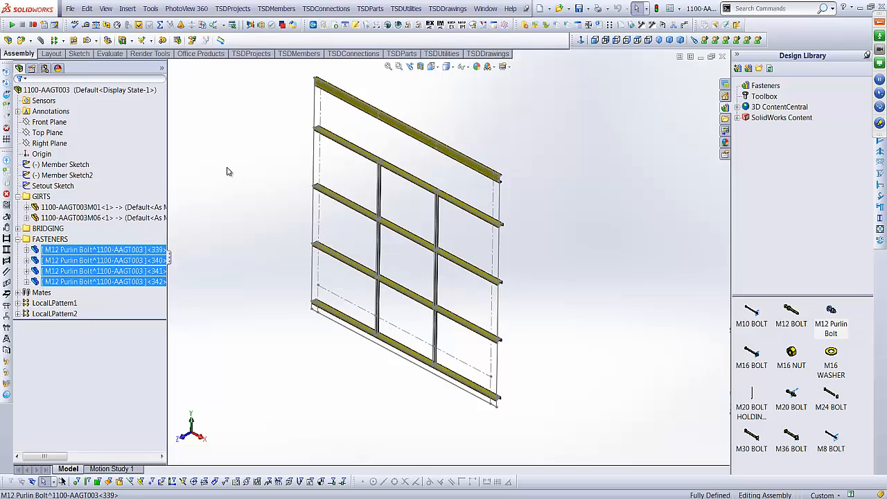
pyautogui.click(55, 40)
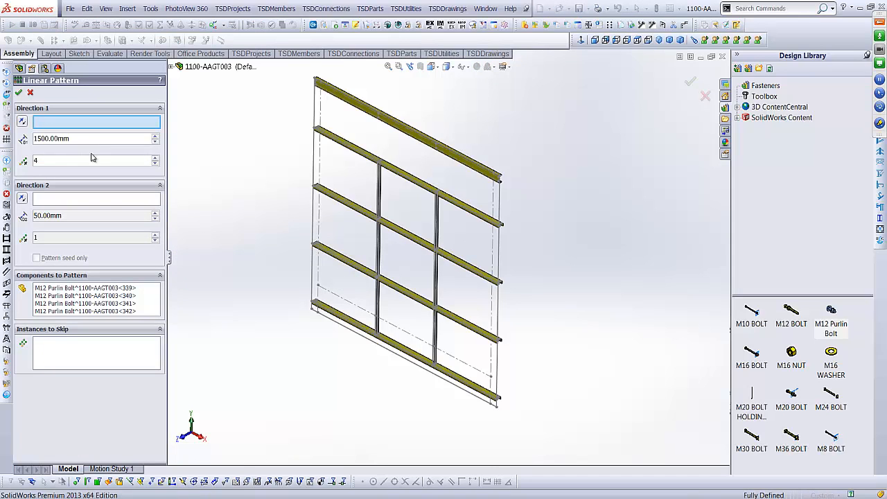
pyautogui.click(318, 151)
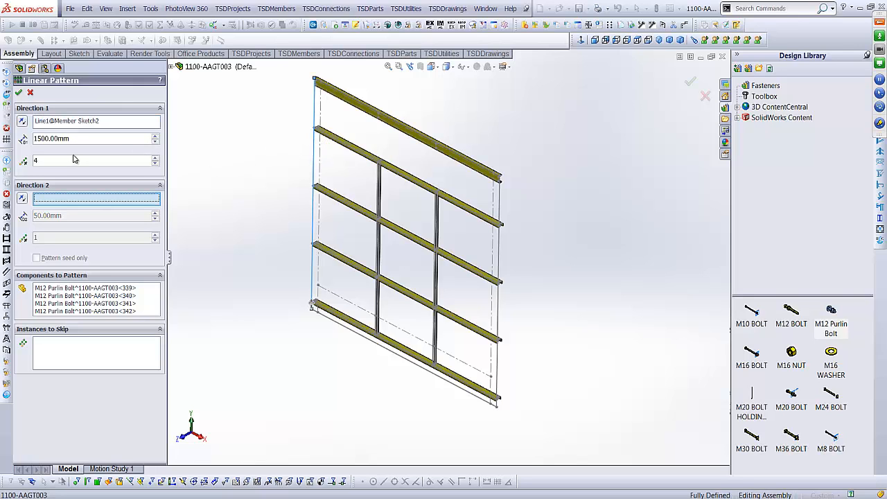
pyautogui.scroll(-10, 351, 160)
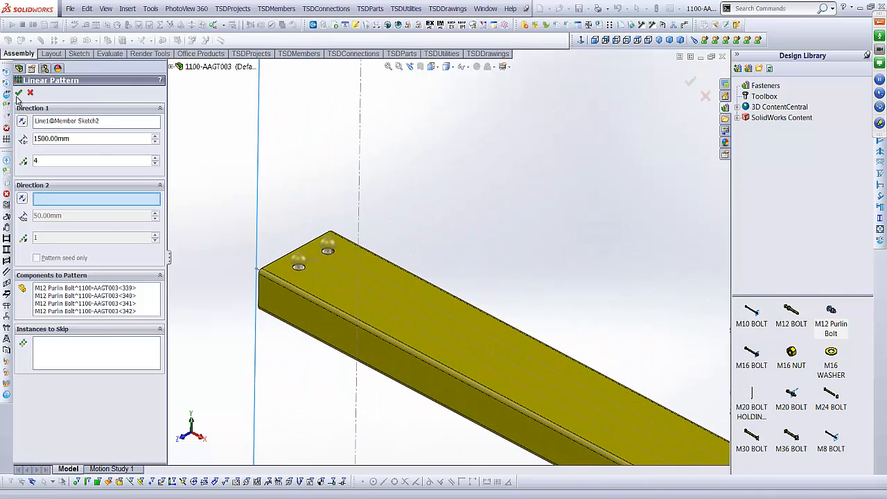
pyautogui.click(18, 92)
# - Exclude all the patterned M12 Purlin Bolts in LocalLPattern3 from the bill of materials
pyautogui.click(18, 325)
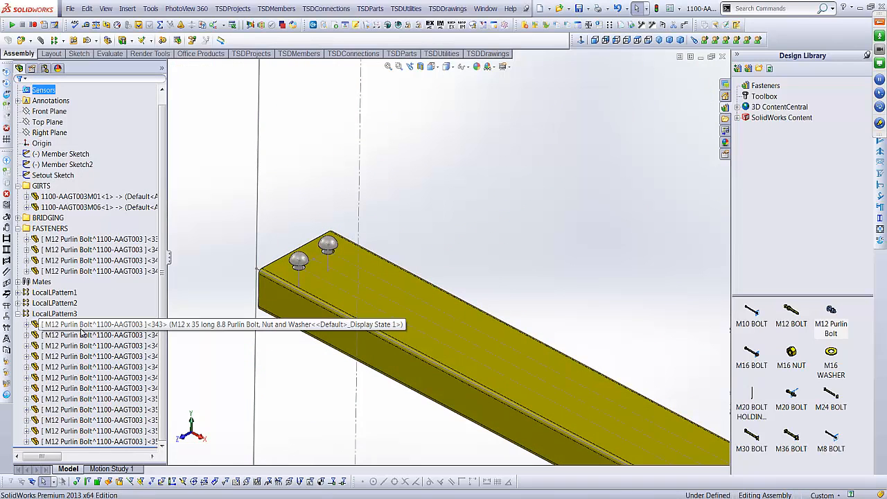
pyautogui.click(81, 327)
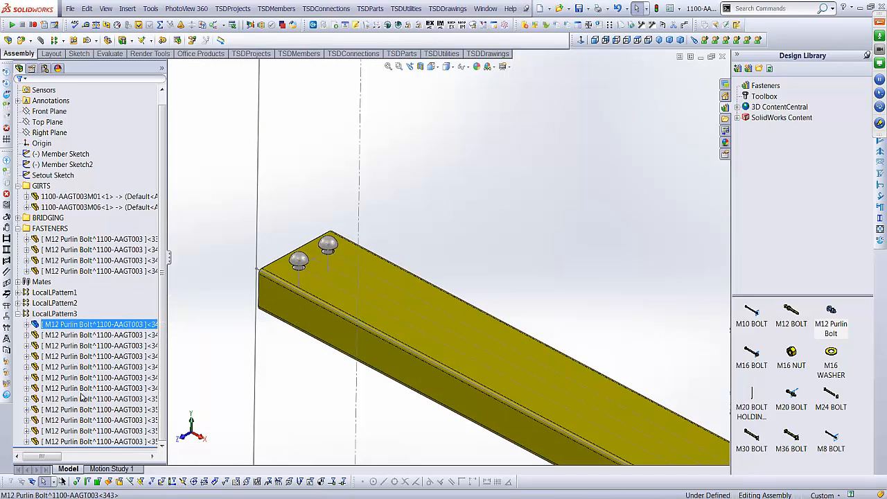
pyautogui.keyDown('shift'); pyautogui.click(84, 443); pyautogui.keyUp('shift')
pyautogui.rightClick(84, 443)
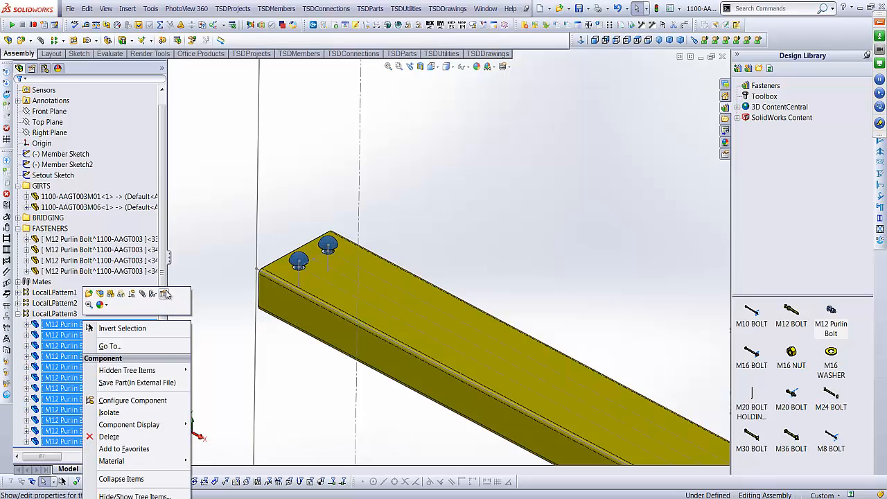
pyautogui.click(132, 305)
pyautogui.click(364, 401)
pyautogui.click(160, 428)
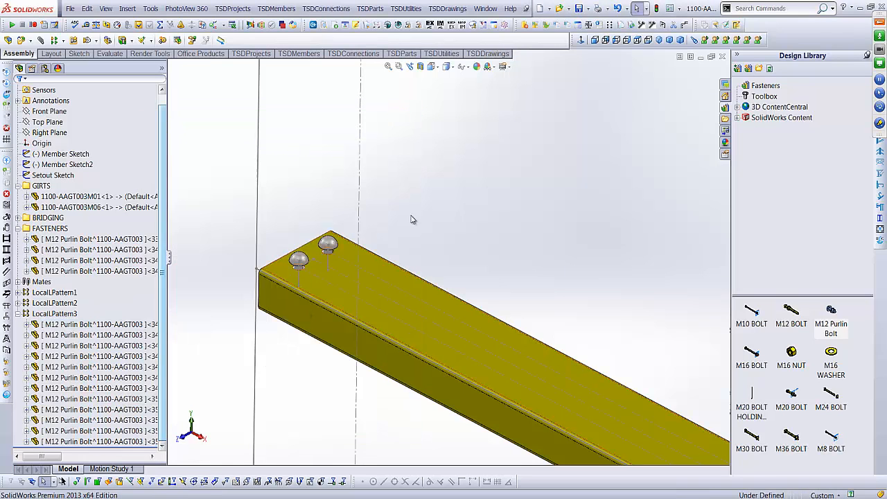
# - Delete the existing XXXX-AAGT003 girt member from the library through Upload Member's Modify Existing Member option
pyautogui.click(389, 67)
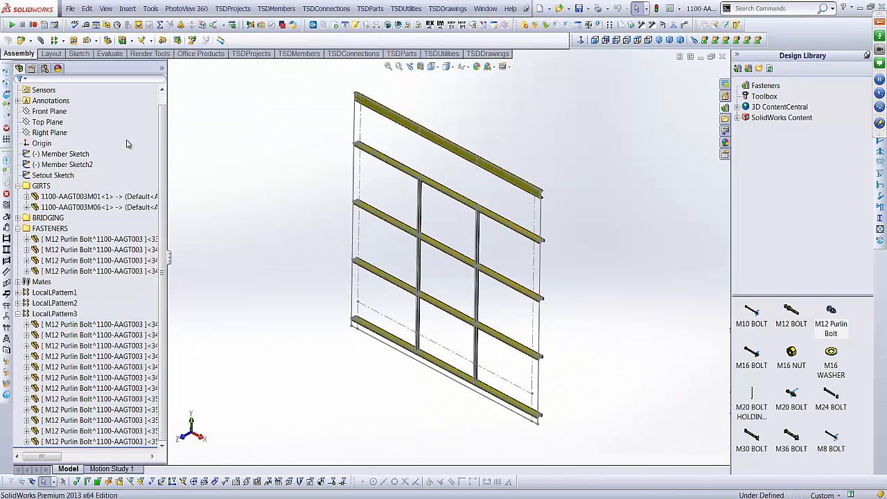
pyautogui.scroll(-1, 530, 226)
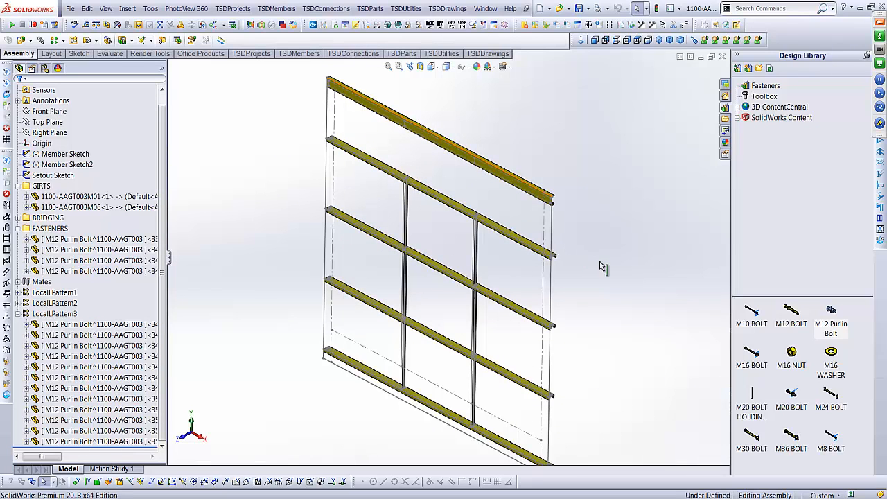
pyautogui.scroll(1, 601, 261)
pyautogui.click(277, 9)
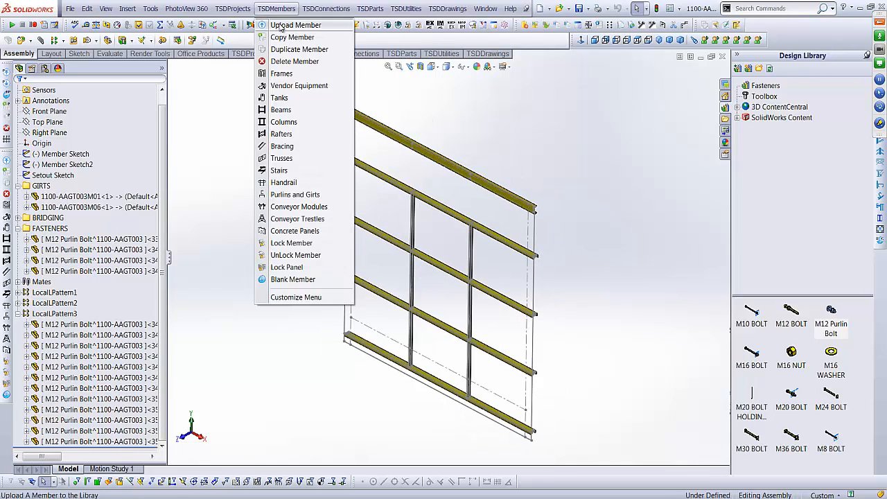
pyautogui.click(291, 26)
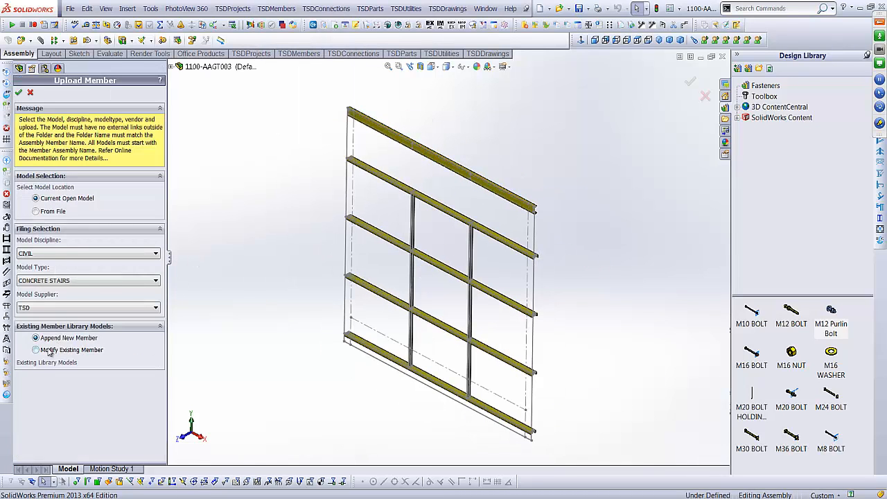
pyautogui.click(90, 351)
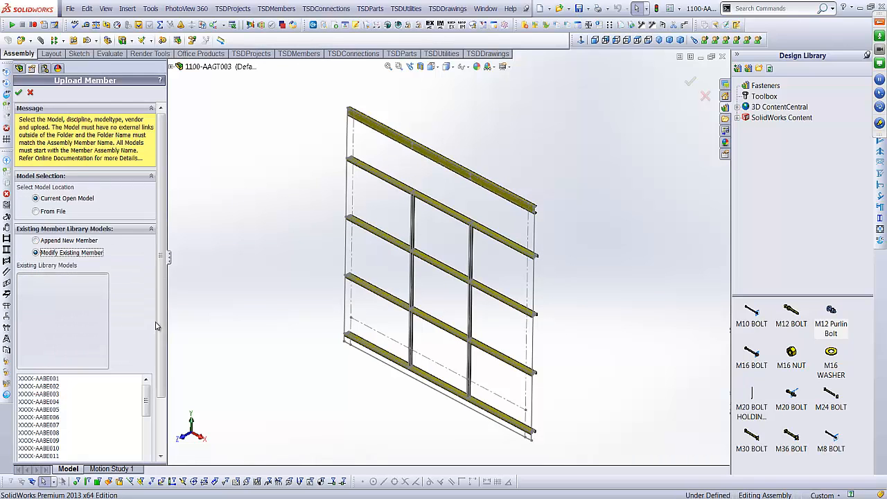
pyautogui.moveTo(146, 354); pyautogui.dragTo(145, 403)
pyautogui.click(54, 375)
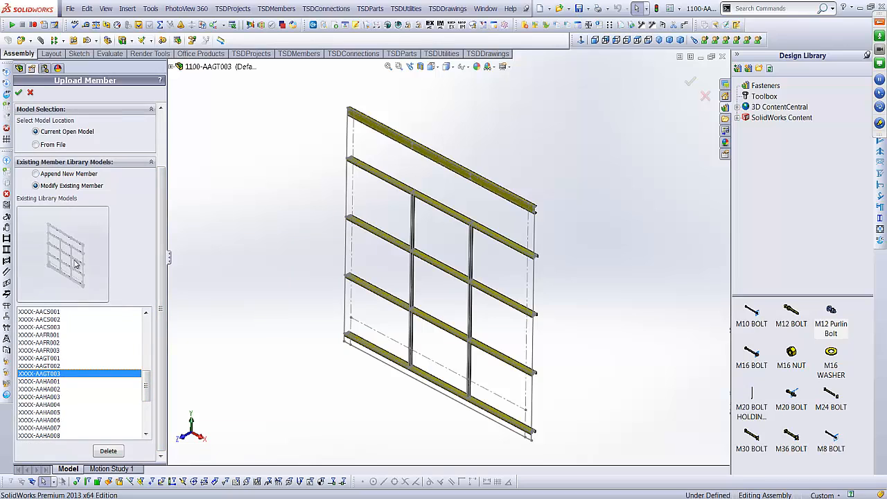
pyautogui.click(109, 452)
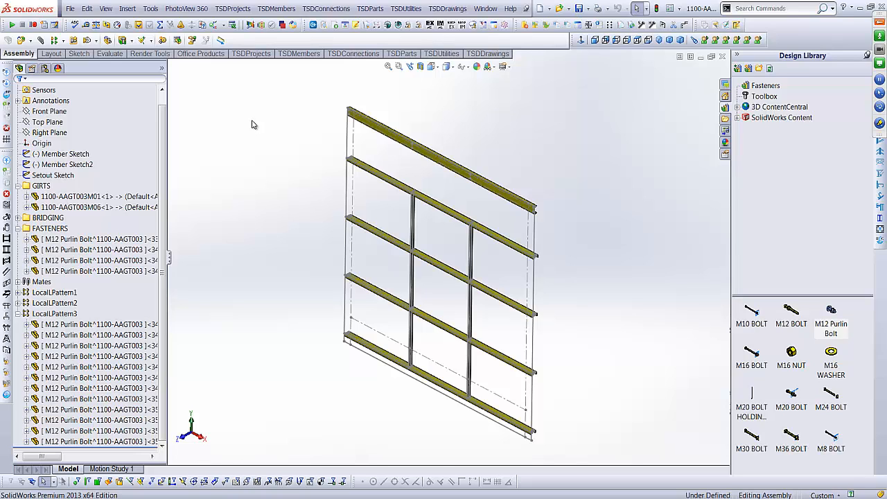
# - Try to upload the current open model as a new library member with discipline STRUCTURAL, type GIRTS and supplier TSD
pyautogui.click(277, 8)
pyautogui.click(284, 23)
pyautogui.click(62, 254)
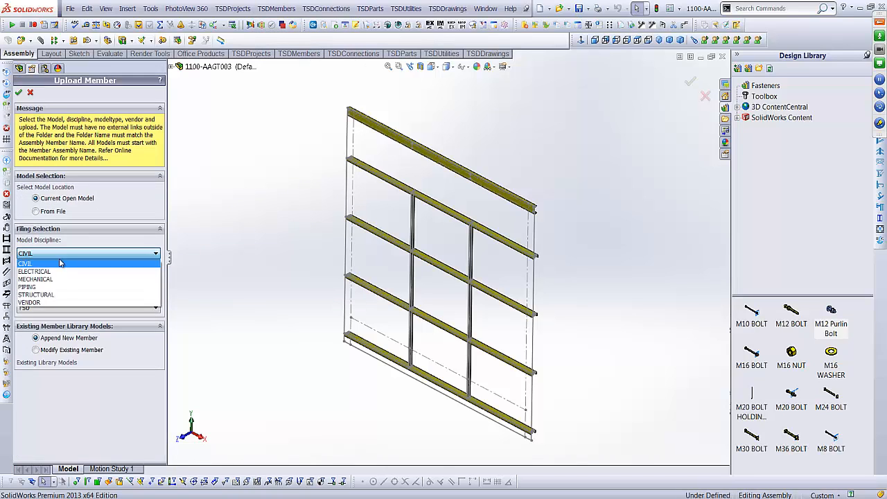
pyautogui.click(57, 295)
pyautogui.click(69, 281)
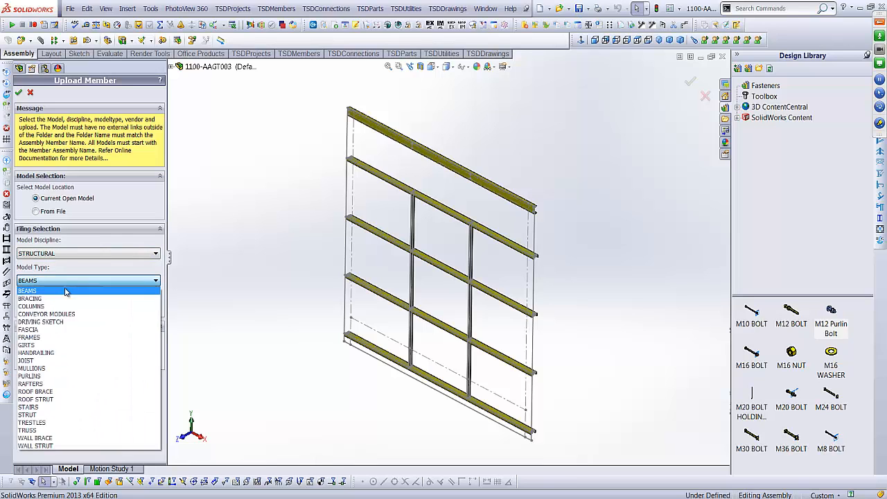
pyautogui.click(47, 345)
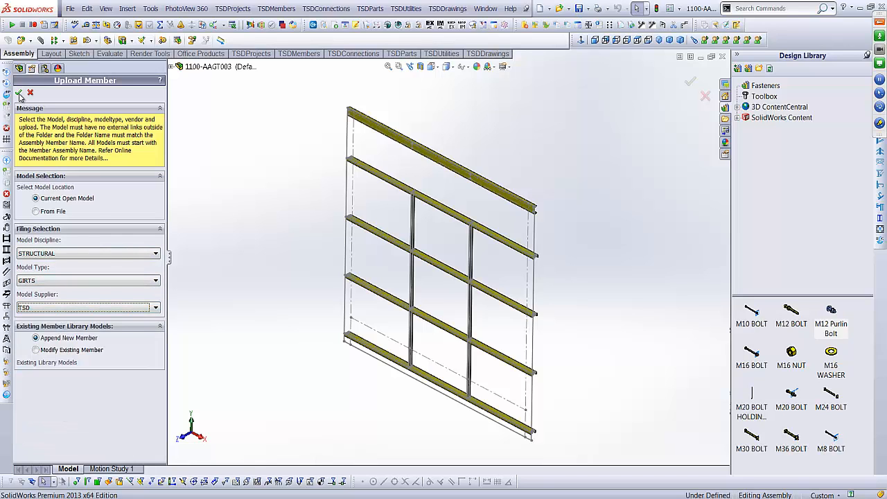
pyautogui.click(20, 94)
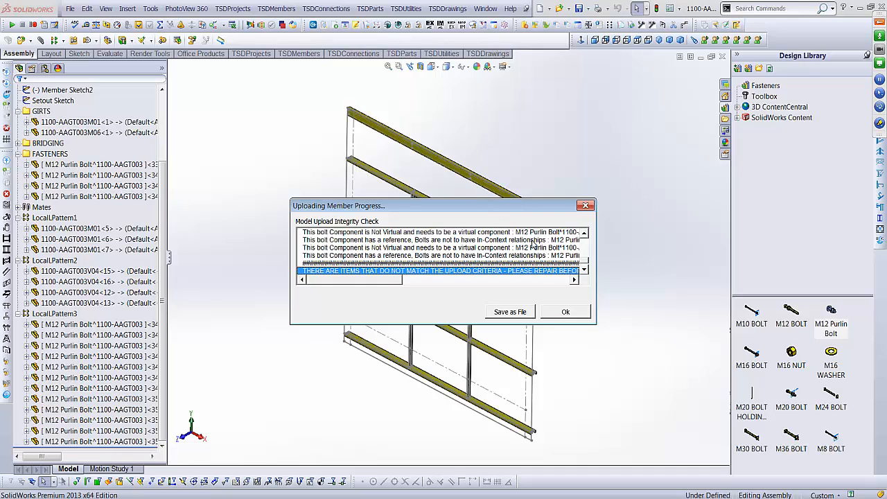
pyautogui.click(563, 312)
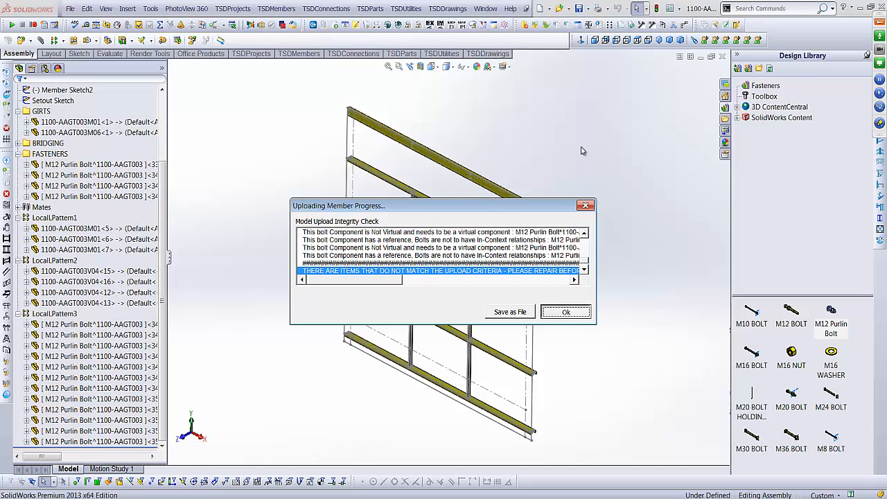
# - Collapse the FASTENERS folder and the three local linear patterns in the assembly's feature tree
pyautogui.click(18, 154)
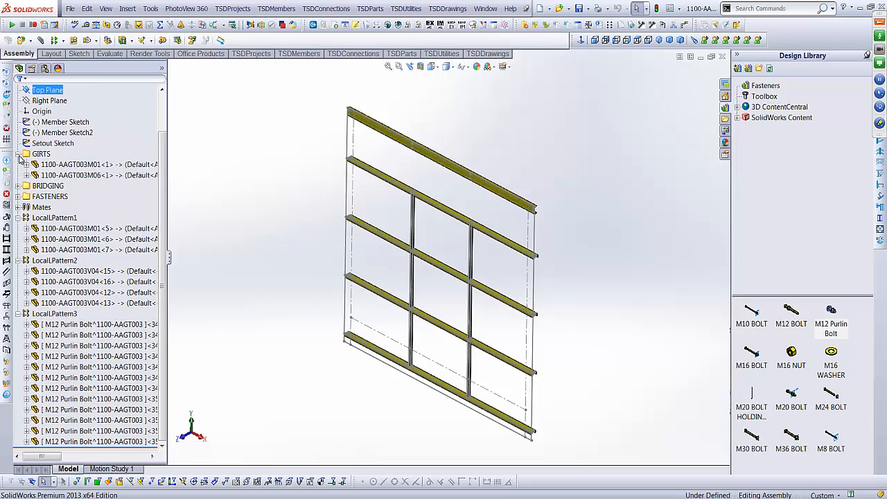
pyautogui.click(18, 219)
pyautogui.click(19, 258)
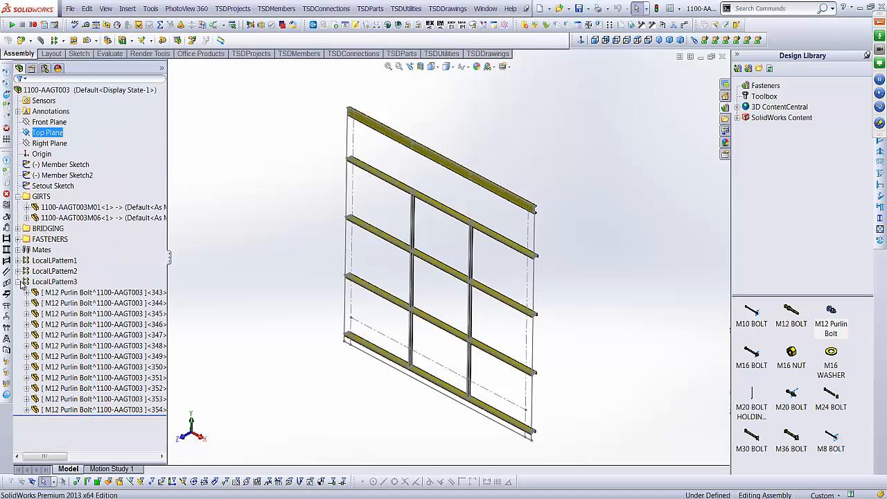
pyautogui.click(20, 281)
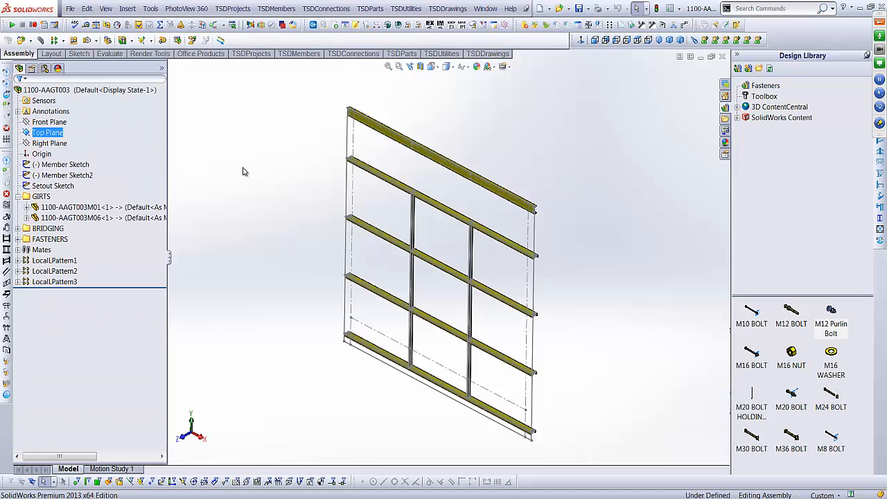
pyautogui.click(82, 282)
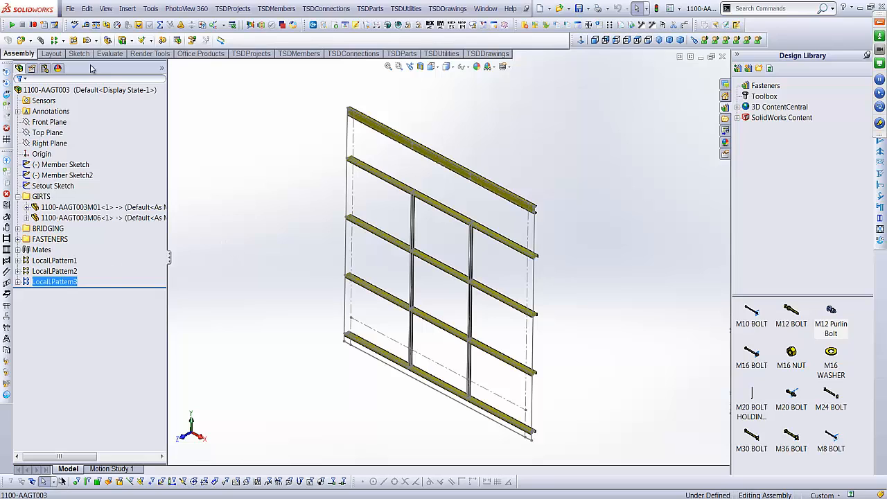
# - Activate the Default_speedpak configuration of 1100-AAGT003
pyautogui.click(44, 68)
pyautogui.rightClick(76, 113)
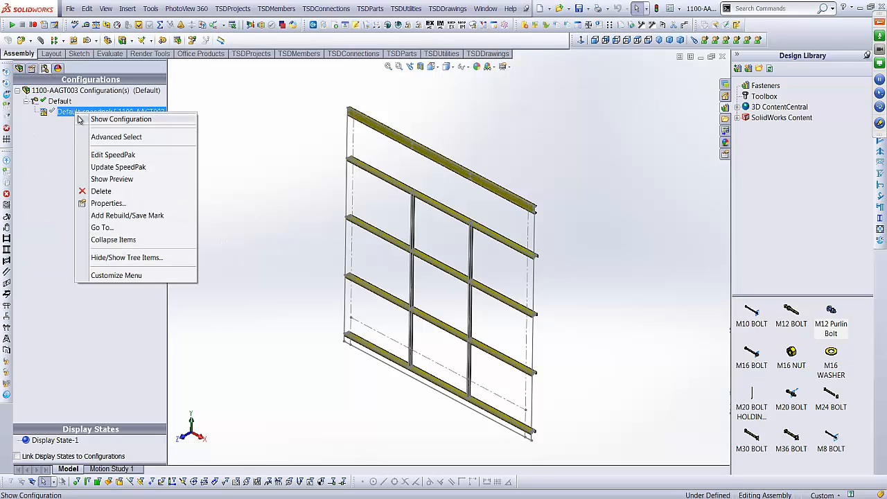
pyautogui.click(153, 174)
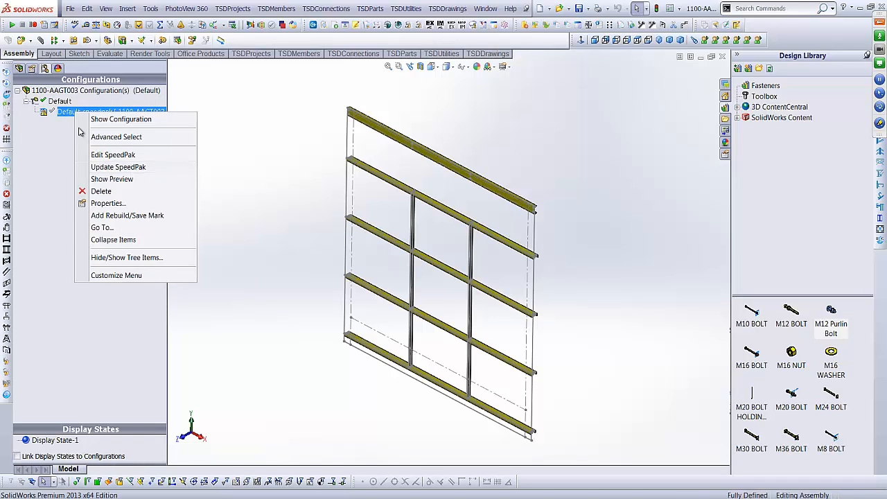
pyautogui.rightClick(65, 114)
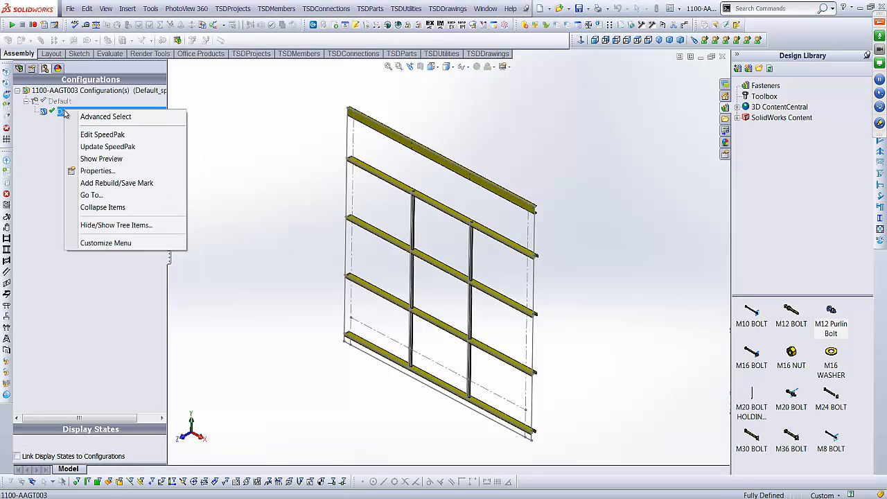
# - Edit the SpeedPak, replacing its included body with the bodies of the four lower girts
pyautogui.click(87, 137)
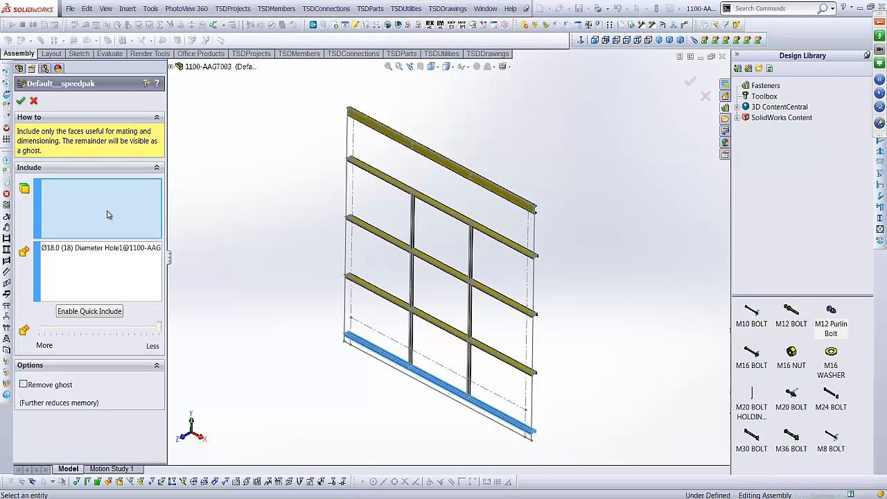
pyautogui.click(108, 250)
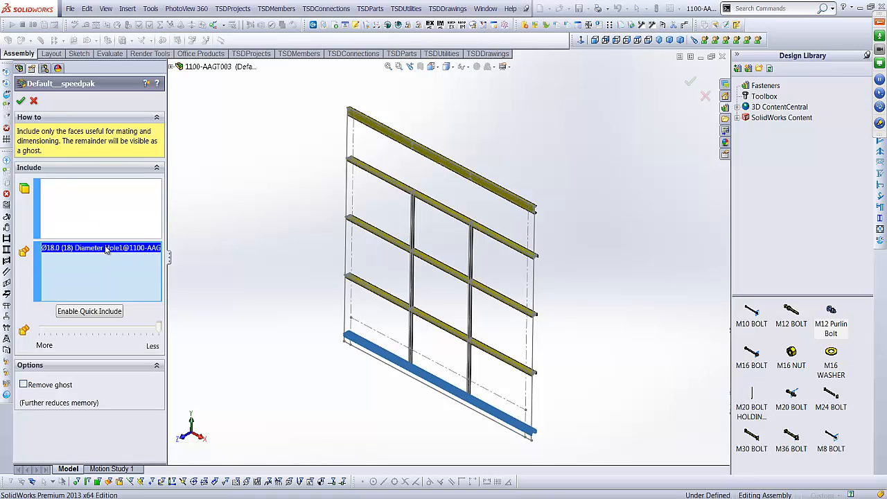
pyautogui.press('Delete')
pyautogui.click(388, 358)
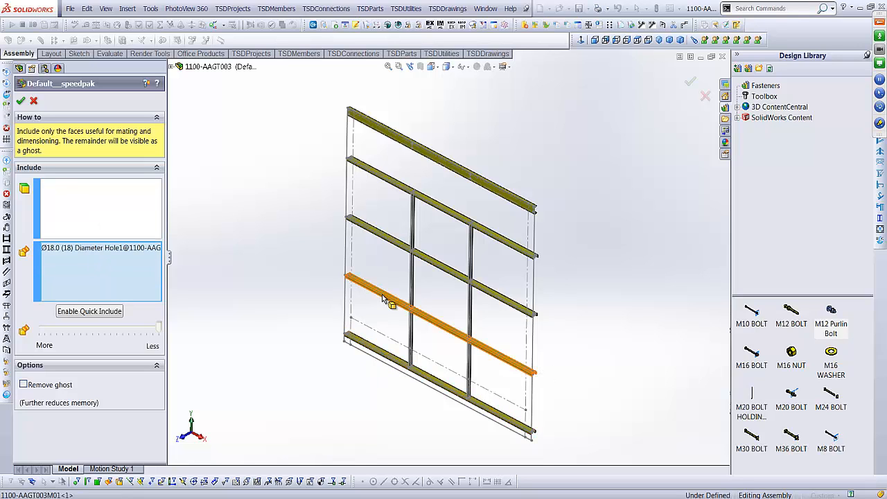
pyautogui.click(383, 298)
pyautogui.click(390, 241)
pyautogui.click(393, 179)
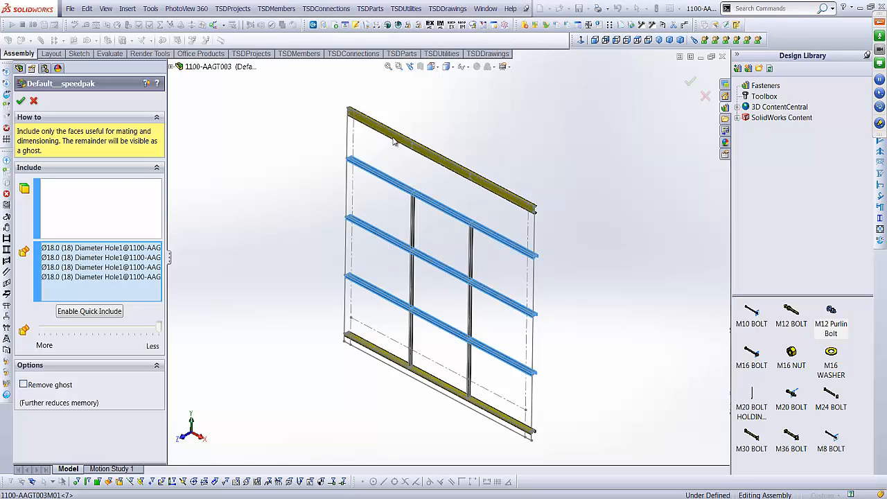
pyautogui.click(21, 101)
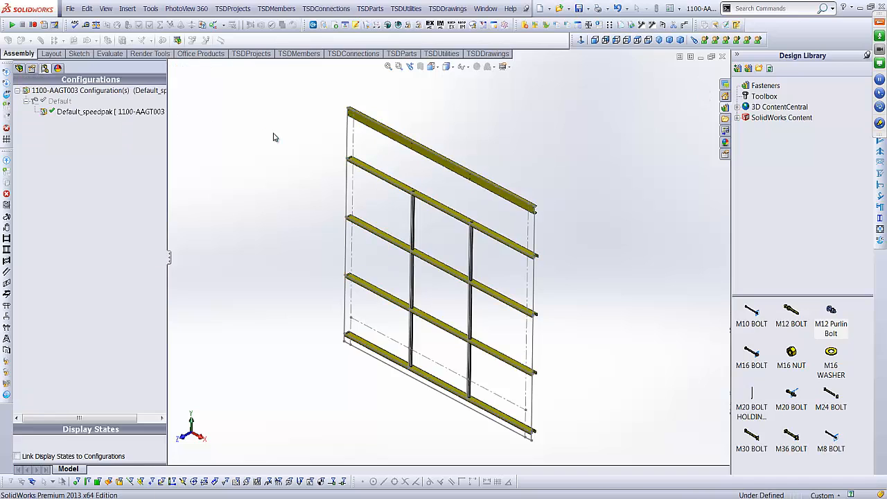
# - Switch the assembly back to the Default configuration and return to its feature tree
pyautogui.click(19, 68)
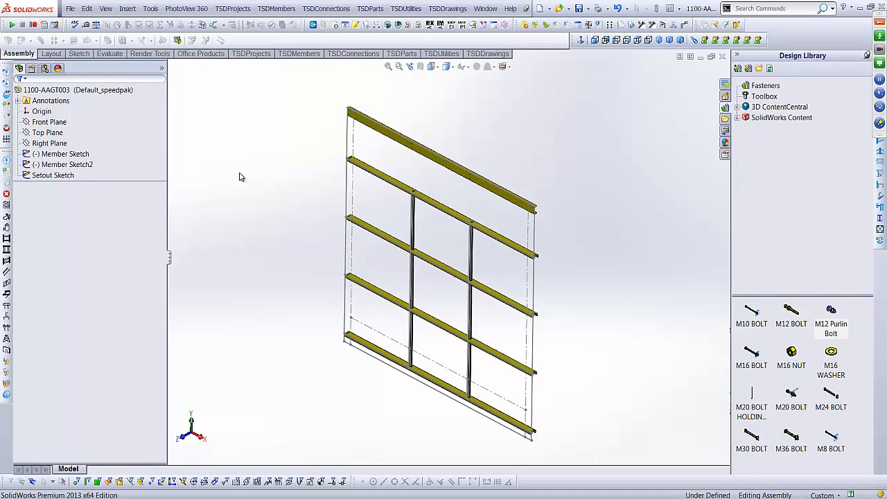
pyautogui.click(44, 69)
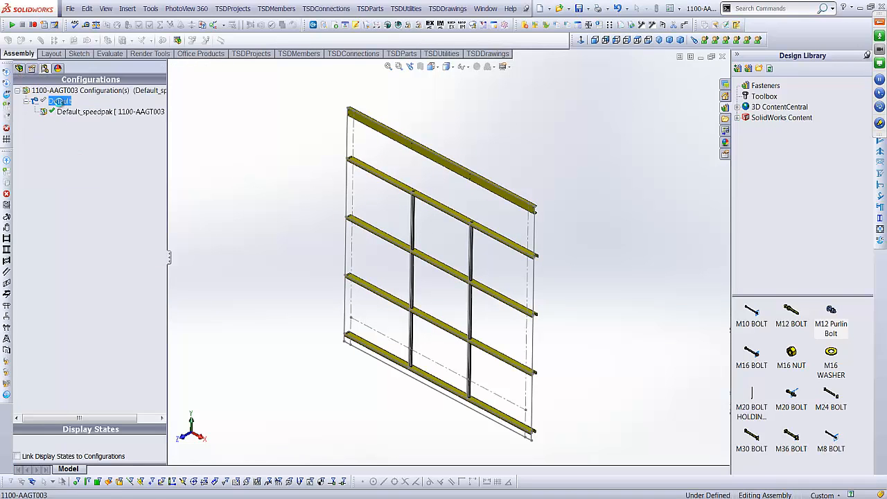
pyautogui.click(20, 69)
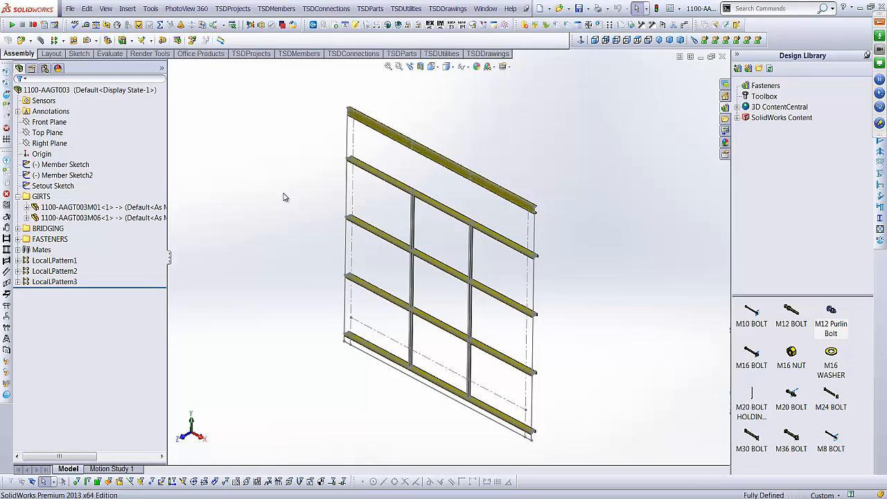
# - Try again to upload the open model as a new STRUCTURAL member of type GIRTS from supplier TSD
pyautogui.click(265, 9)
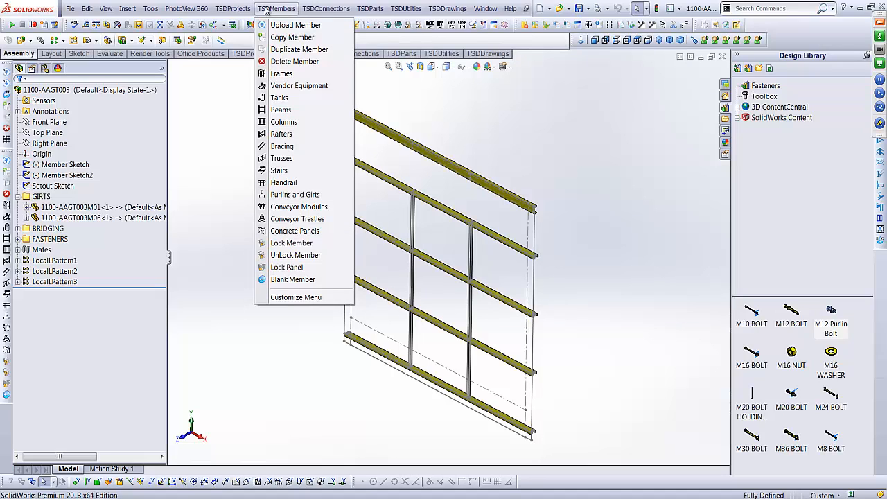
pyautogui.click(310, 25)
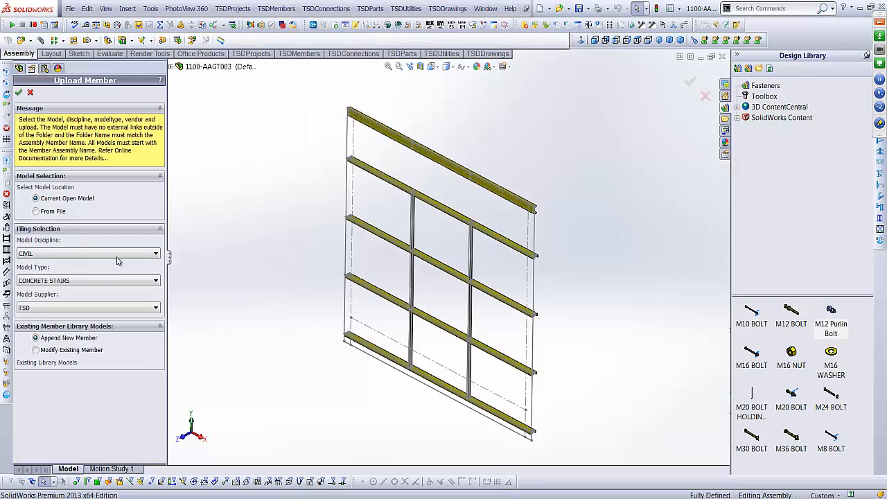
pyautogui.click(72, 254)
pyautogui.click(66, 298)
pyautogui.click(83, 280)
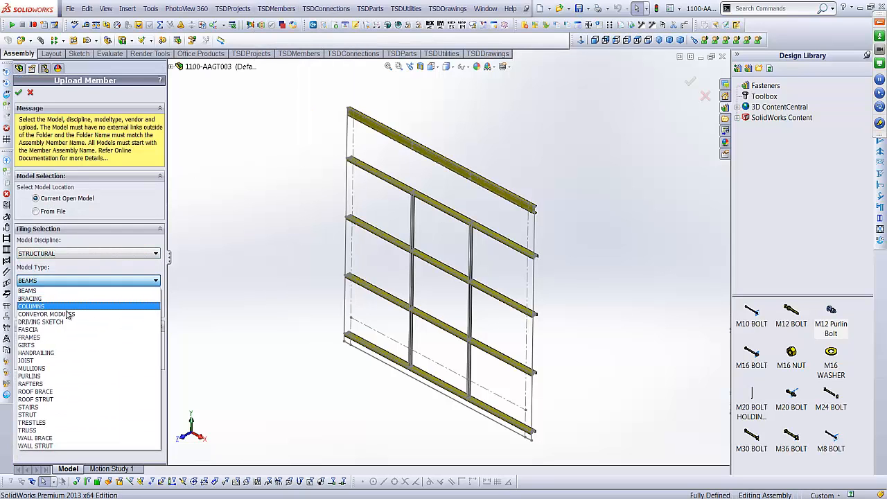
pyautogui.click(63, 341)
pyautogui.click(74, 308)
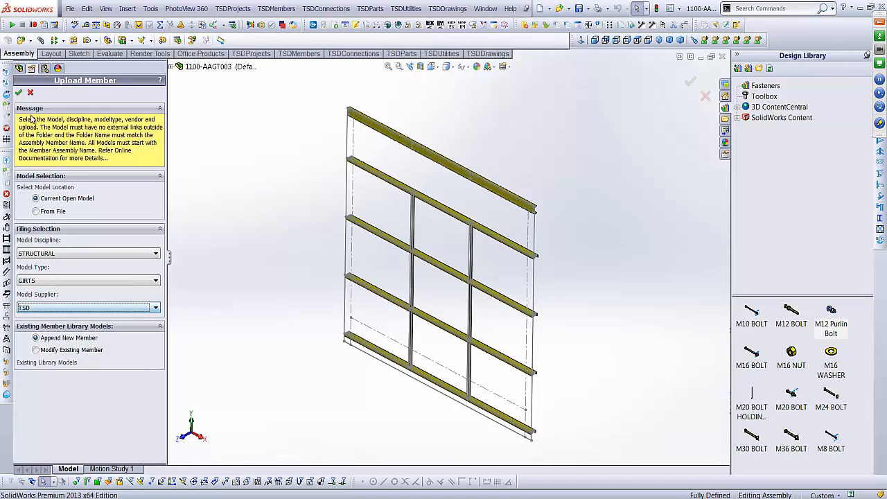
pyautogui.click(18, 93)
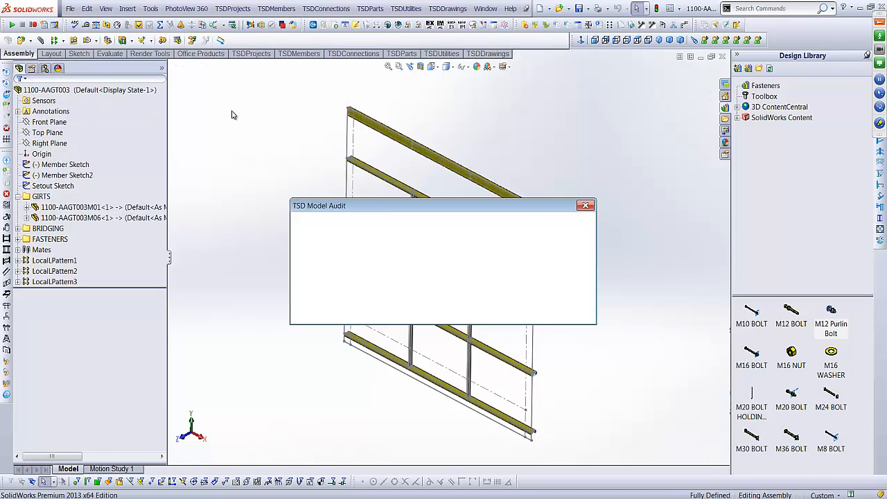
pyautogui.click(569, 317)
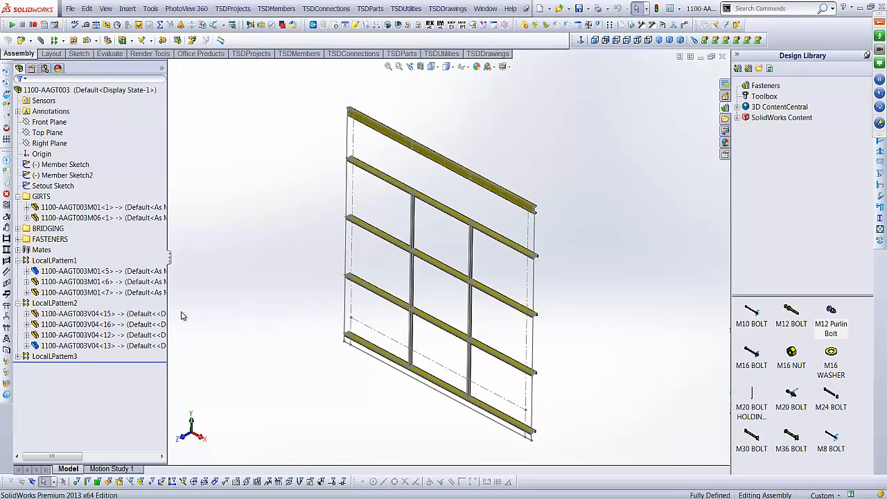
# - Collapse LocalLPattern1 and LocalLPattern2, and delete the bolt pattern LocalLPattern3 from the assembly
pyautogui.click(18, 304)
pyautogui.click(18, 260)
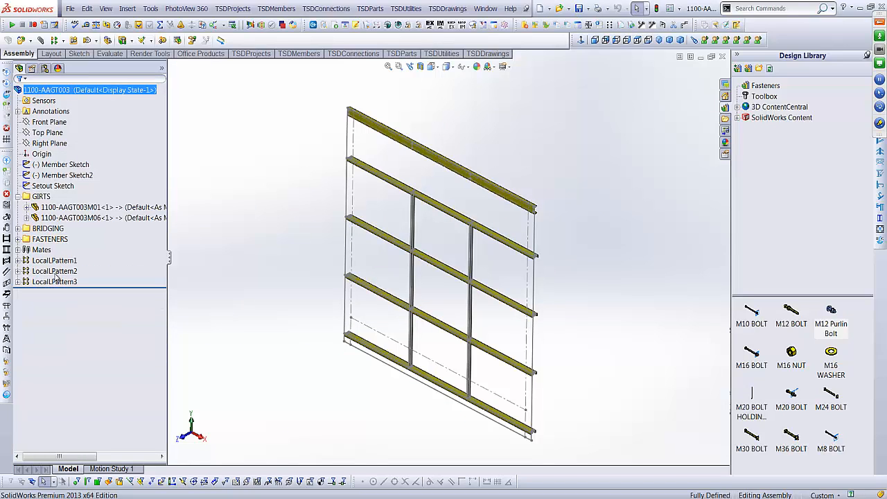
pyautogui.click(54, 281)
pyautogui.press('Delete')
pyautogui.click(506, 237)
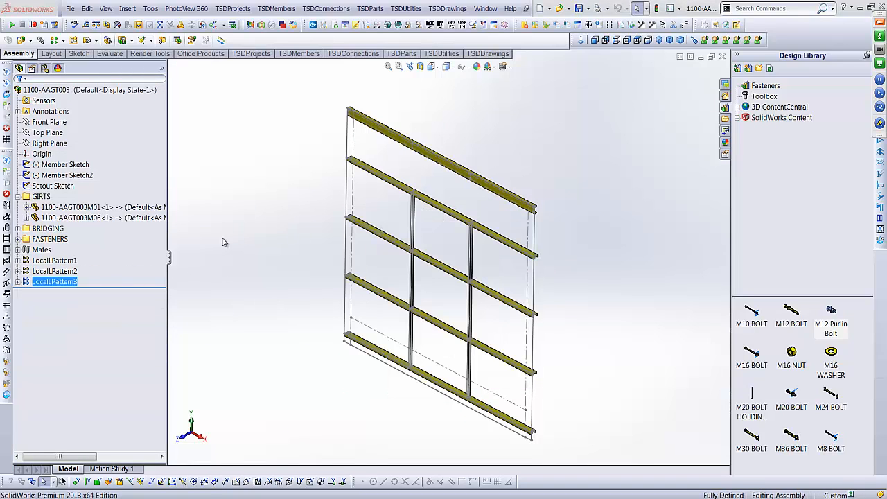
# - Delete all four remaining M12 purlin bolts from the FASTENERS folder of the assembly
pyautogui.doubleClick(27, 240)
pyautogui.click(42, 250)
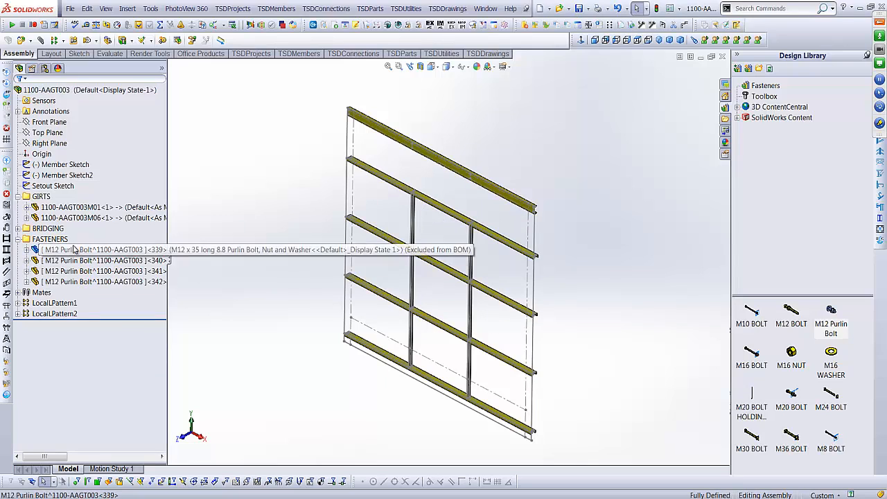
pyautogui.keyDown('shift'); pyautogui.click(41, 281); pyautogui.keyUp('shift')
pyautogui.press('Delete')
pyautogui.click(506, 238)
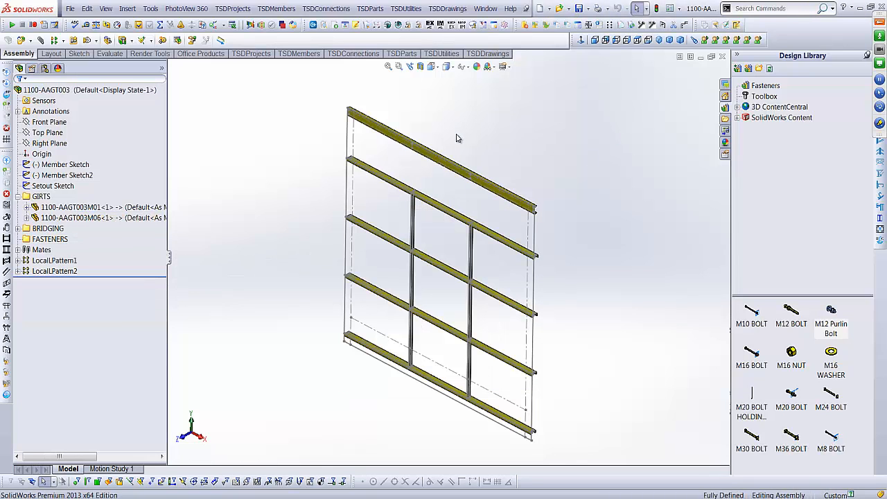
# - Upload the current open model as a new library member with discipline STRUCTURAL, type GIRTS and supplier TSD
pyautogui.click(277, 8)
pyautogui.click(285, 24)
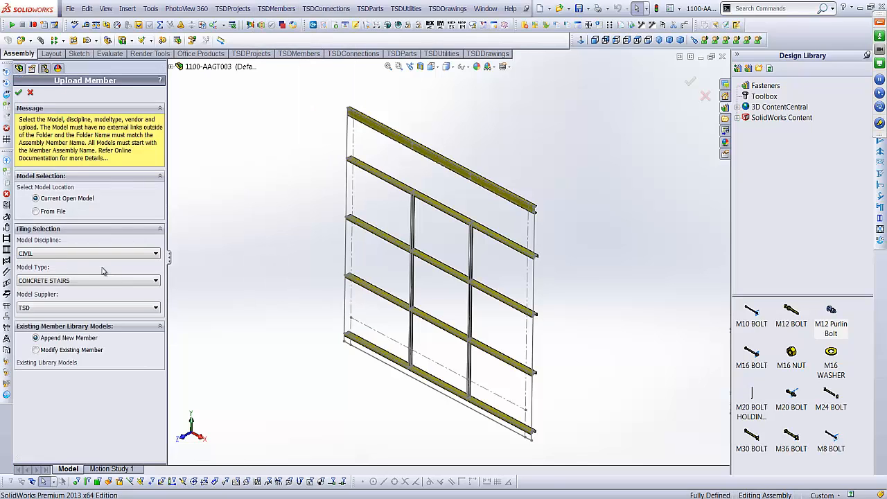
pyautogui.click(55, 254)
pyautogui.click(41, 286)
pyautogui.click(56, 280)
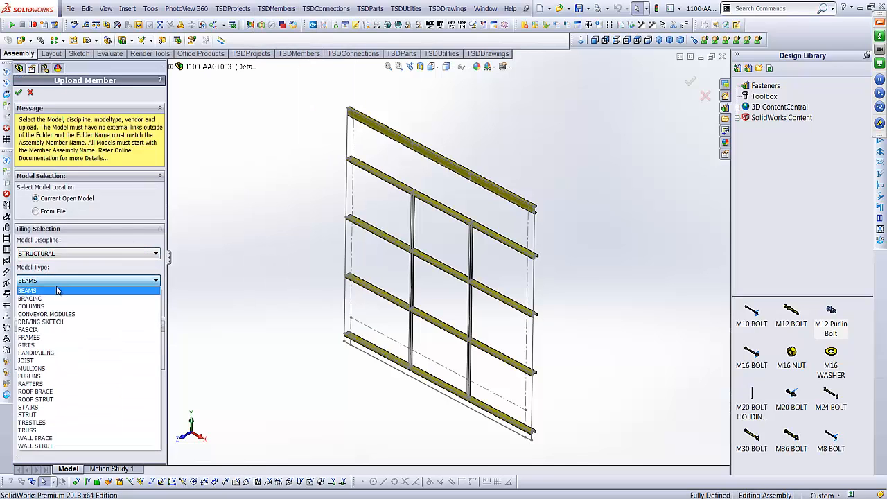
pyautogui.click(51, 346)
pyautogui.click(19, 93)
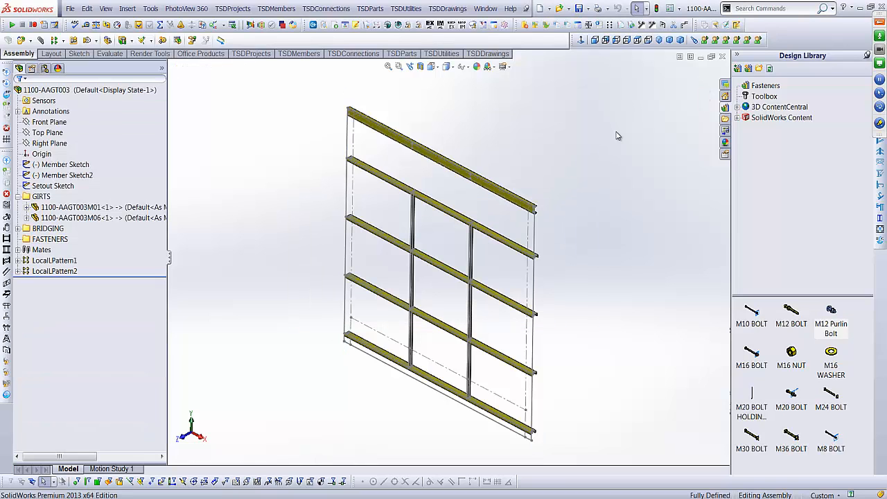
# - Close the girt assembly and delete member 1100-AAGT003 from the main assembly 1100-AA
pyautogui.click(722, 57)
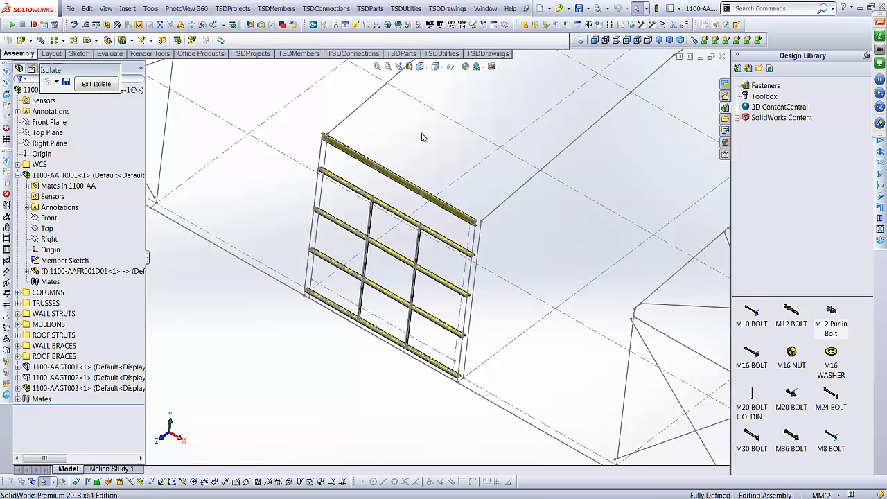
pyautogui.click(276, 9)
pyautogui.click(295, 61)
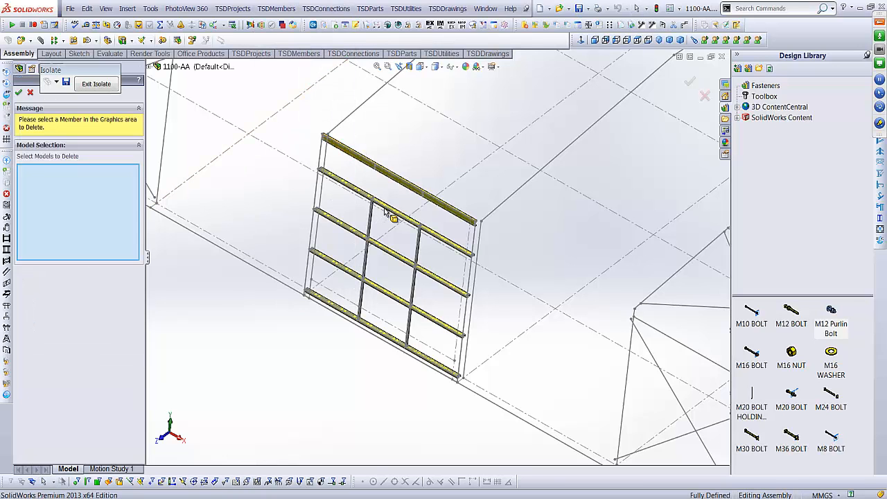
pyautogui.click(389, 209)
pyautogui.click(18, 93)
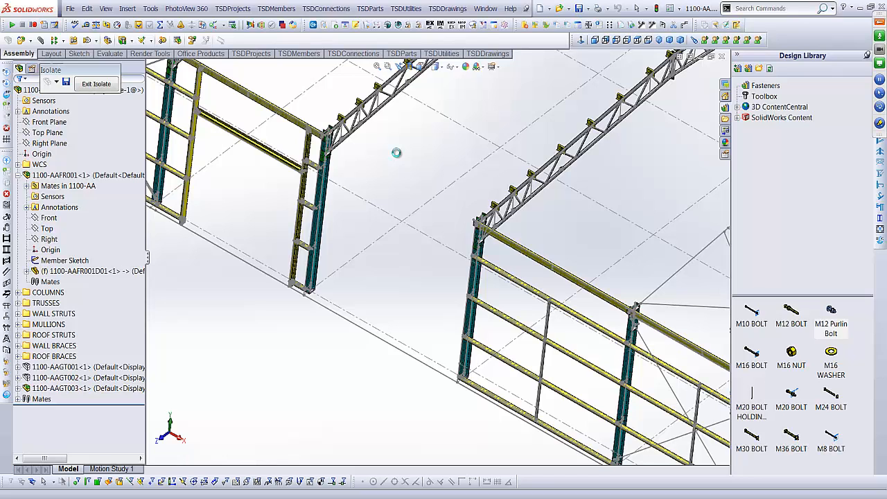
# - Insert the uploaded STRUCTURAL GIRTS member from supplier TSD onto the same wall bay, using its base line and vertical edge line
pyautogui.click(280, 9)
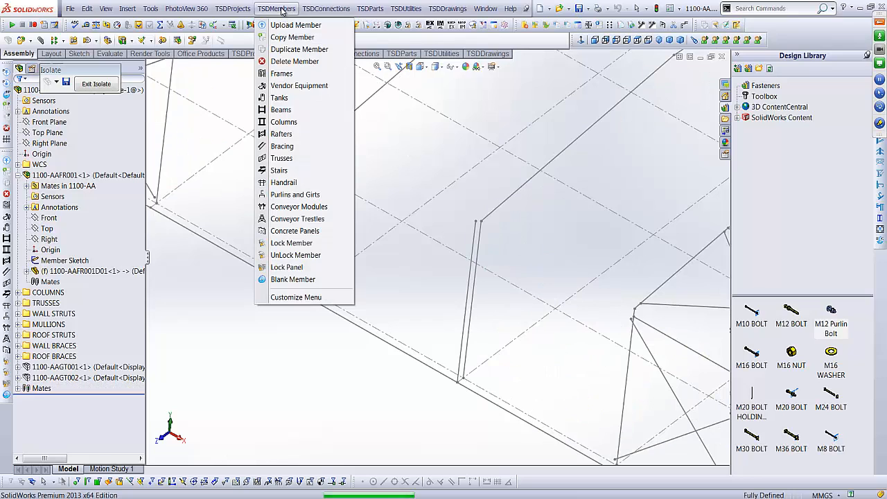
pyautogui.click(296, 196)
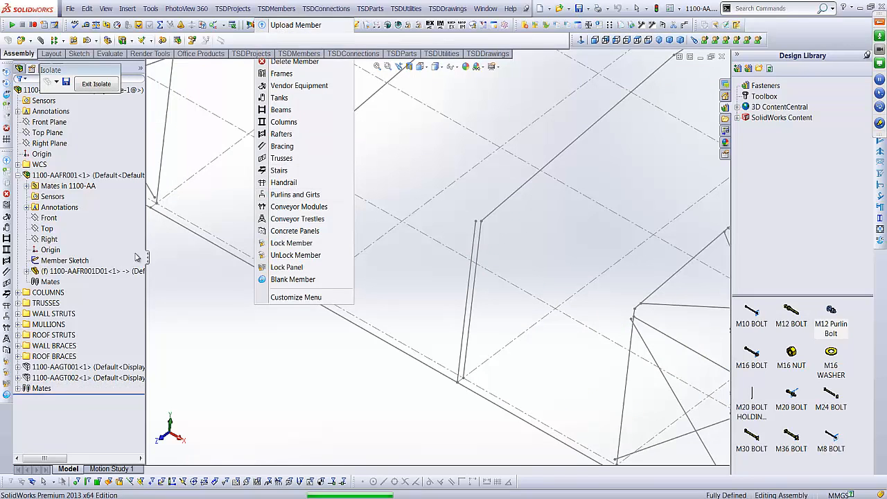
pyautogui.click(70, 197)
pyautogui.click(68, 234)
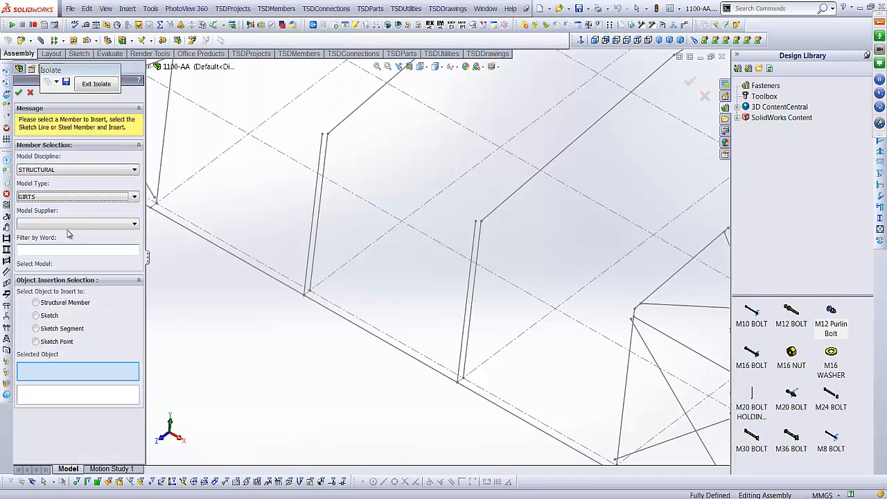
pyautogui.click(69, 224)
pyautogui.click(69, 236)
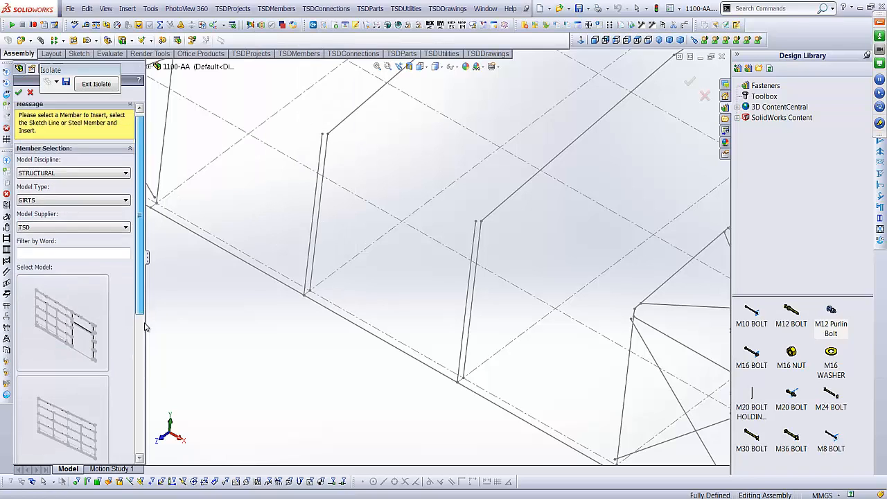
pyautogui.scroll(-3, 142, 325)
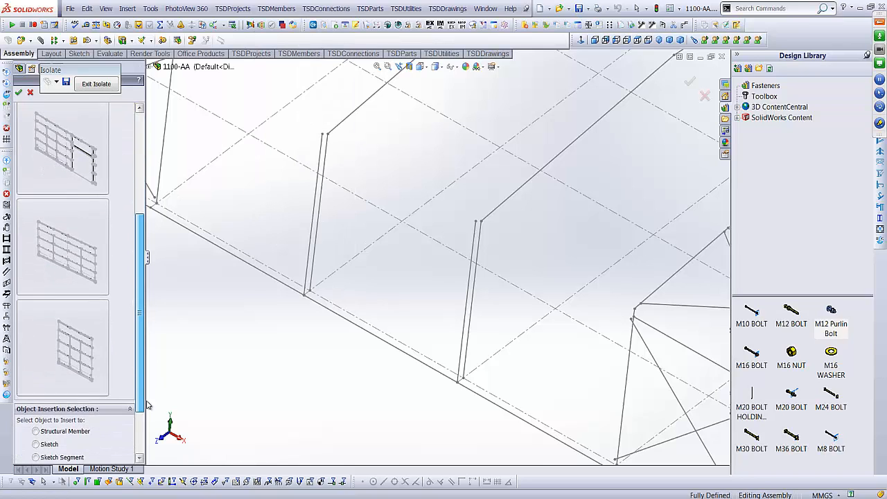
pyautogui.click(341, 315)
pyautogui.click(309, 255)
pyautogui.click(686, 81)
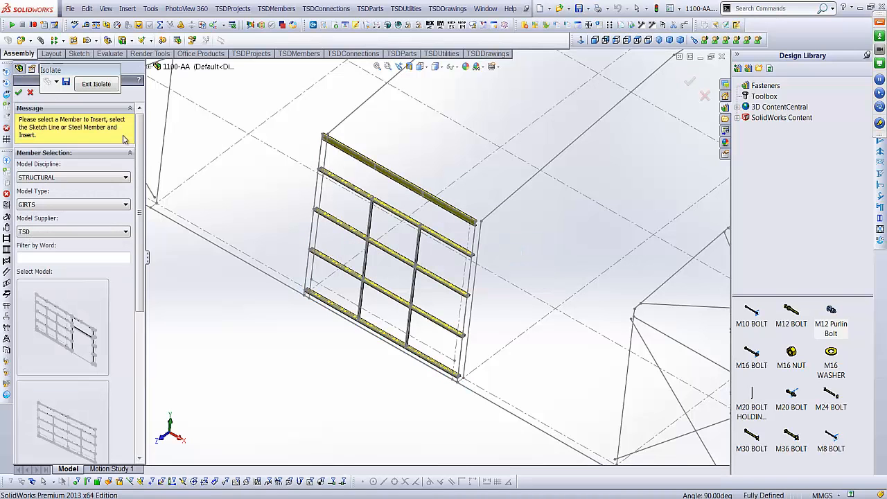
pyautogui.click(30, 93)
# - Open the frame's sketch part 1100-AAFR001D01 and draw a 6000 mm vertical line in Sketch3 beside the column next to the existing line
pyautogui.press('f')
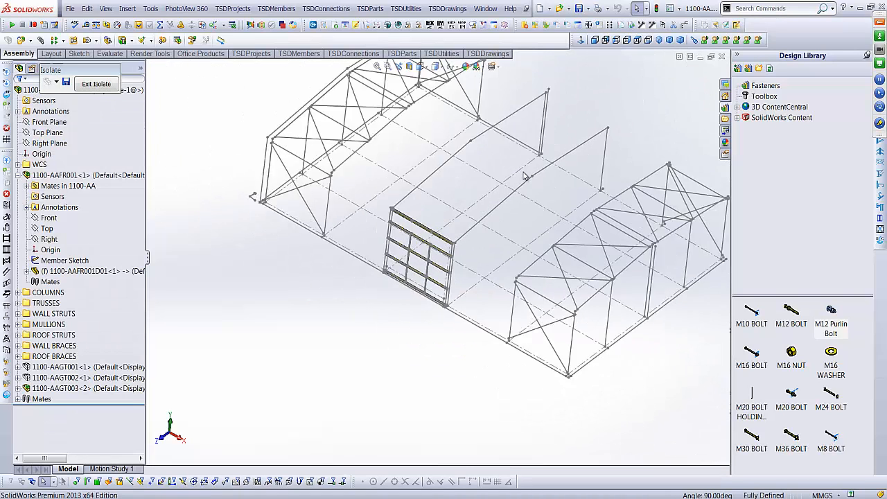
pyautogui.scroll(-2, 532, 162)
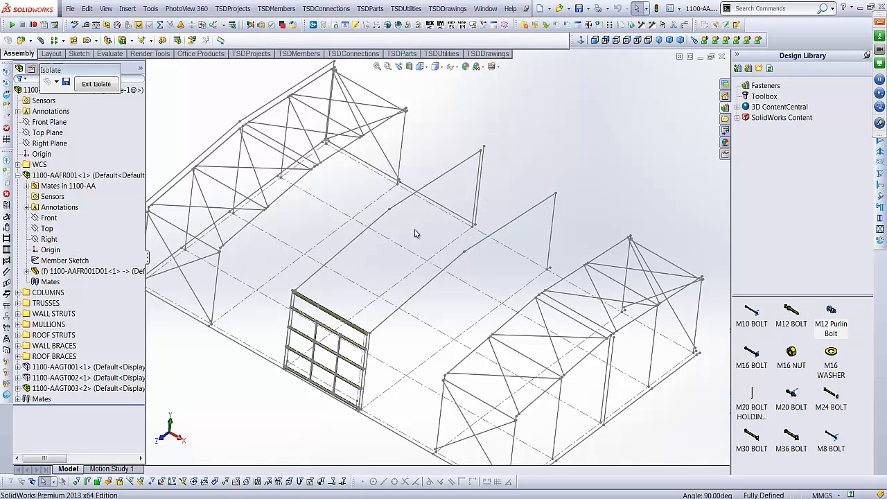
pyautogui.rightClick(70, 272)
pyautogui.click(78, 254)
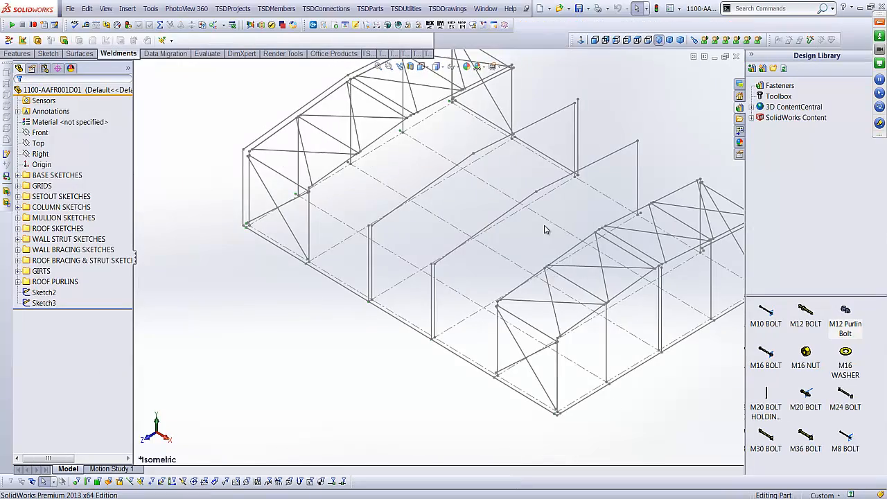
pyautogui.moveTo(393, 160)
pyautogui.mouseDown(button='middle')
pyautogui.moveTo(347, 215)
pyautogui.moveTo(345, 237)
pyautogui.mouseUp(button='middle')
pyautogui.scroll(-3, 426, 322)
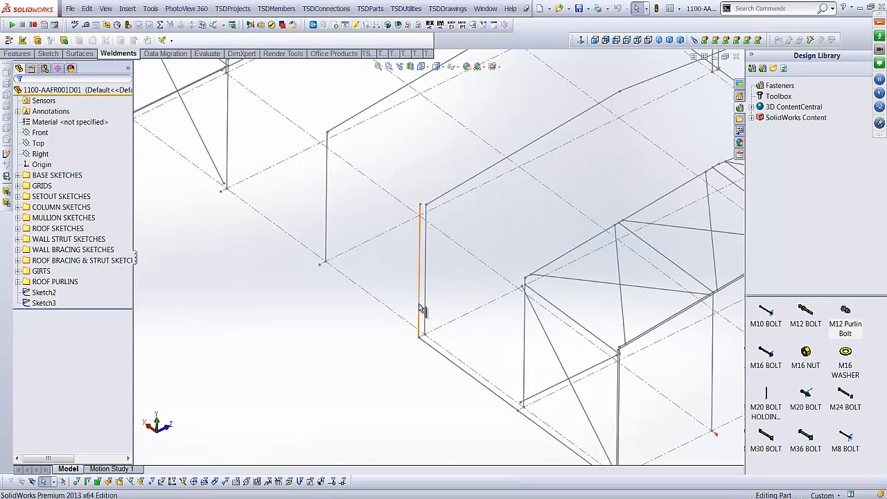
pyautogui.rightClick(419, 304)
pyautogui.click(426, 274)
pyautogui.press('l')
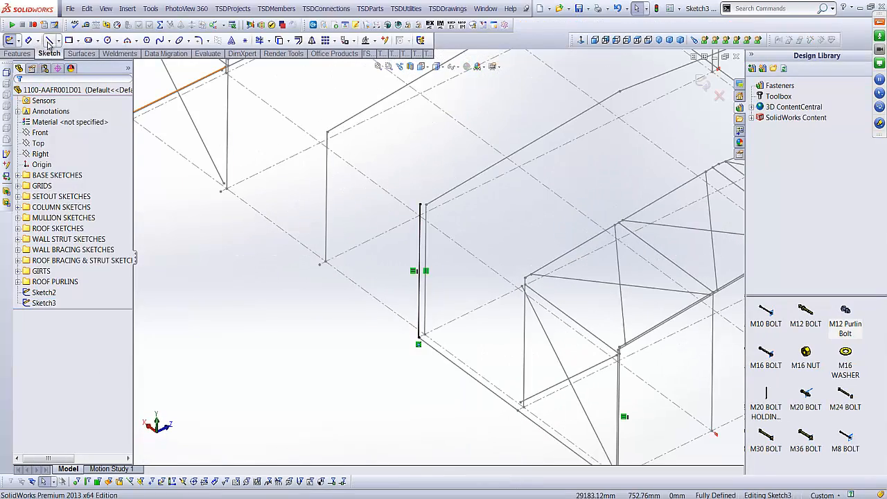
pyautogui.click(320, 263)
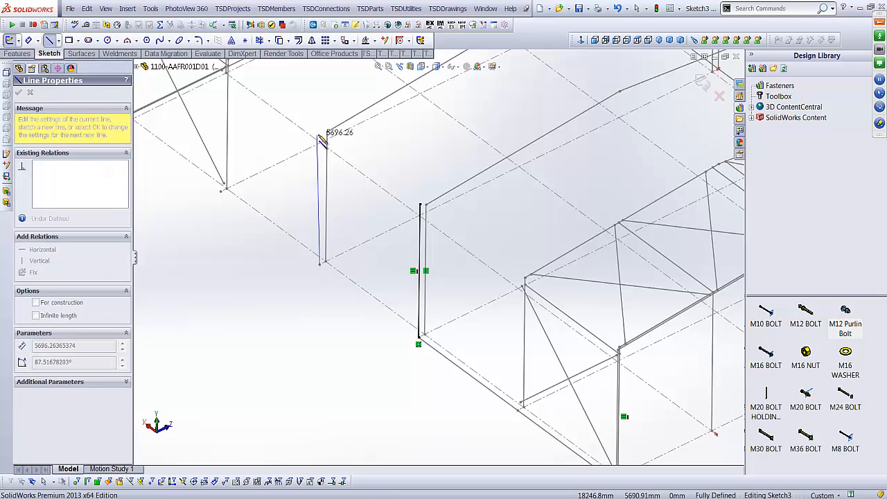
pyautogui.click(321, 132)
pyautogui.press('Escape')
# - Make the new vertical line equal in length to the corner line of the Elevation Edge Sketch and exit the sketch
pyautogui.click(322, 162)
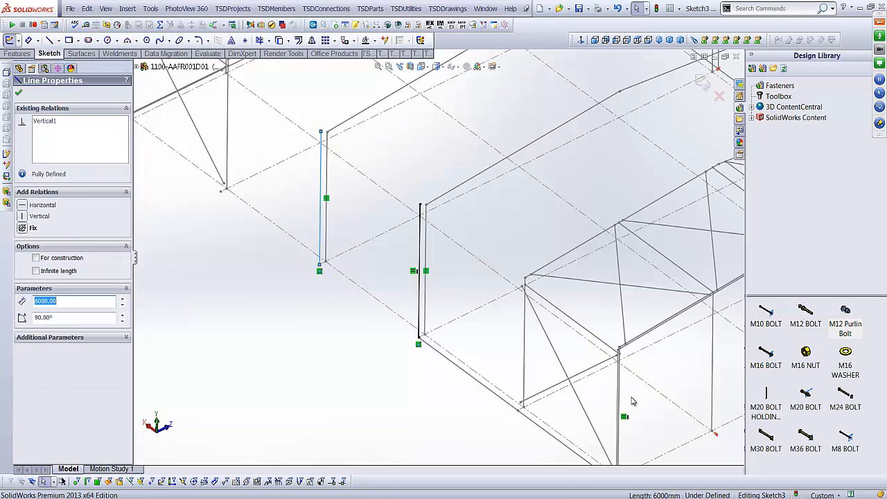
pyautogui.scroll(1, 633, 401)
pyautogui.moveTo(633, 400); pyautogui.dragTo(498, 394, button='middle')
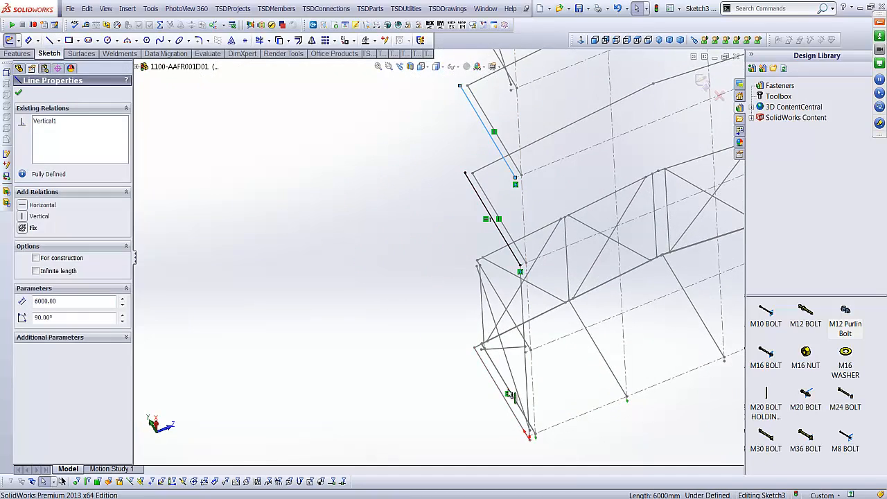
pyautogui.press('Escape')
pyautogui.keyDown('ctrl'); pyautogui.click(493, 385); pyautogui.keyUp('ctrl')
pyautogui.click(40, 306)
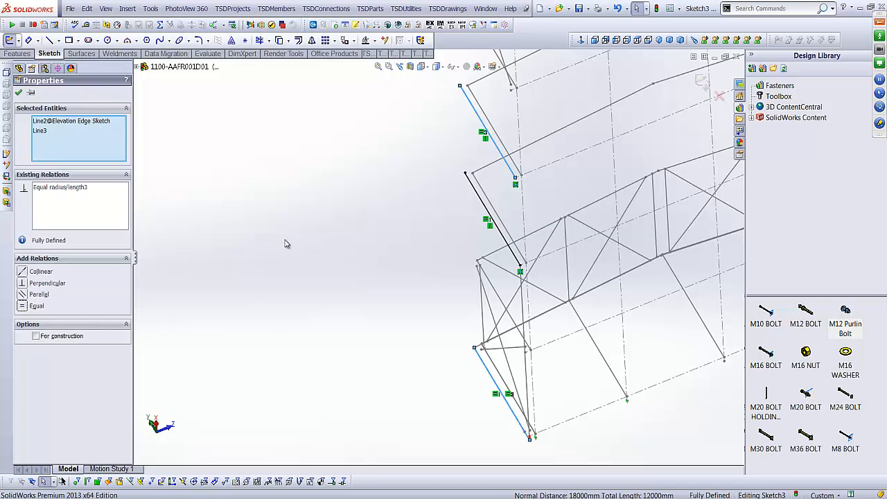
pyautogui.click(702, 82)
# - Extend the Girt Base Sketch with a line between the bases of the two vertical edge lines, and close the part
pyautogui.moveTo(495, 201)
pyautogui.mouseDown(button='middle')
pyautogui.moveTo(486, 232)
pyautogui.moveTo(546, 284)
pyautogui.mouseUp(button='middle')
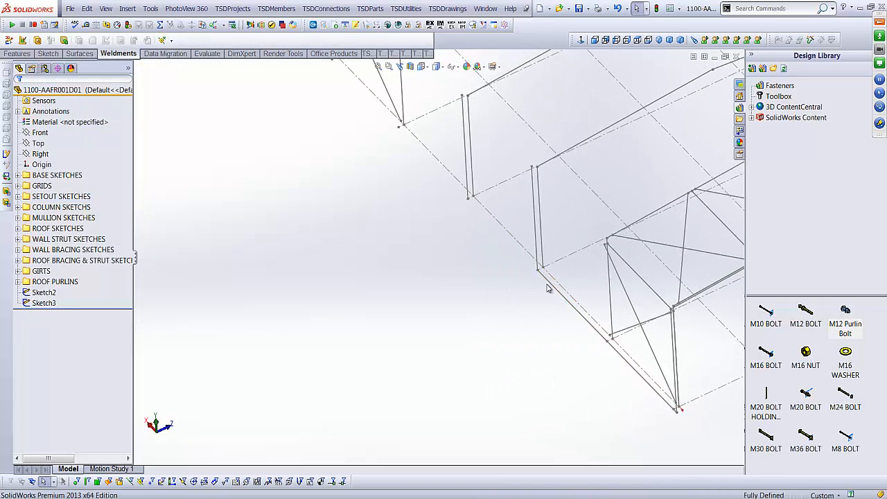
pyautogui.rightClick(547, 284)
pyautogui.click(558, 254)
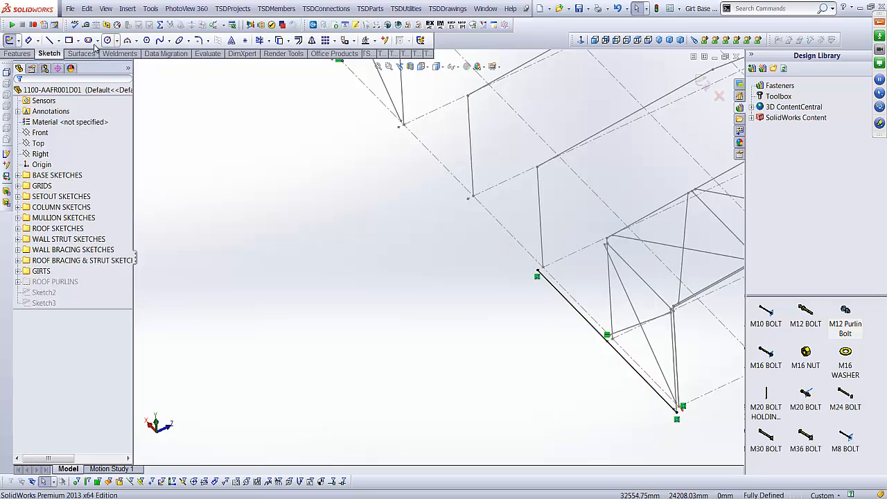
pyautogui.click(49, 40)
pyautogui.click(470, 199)
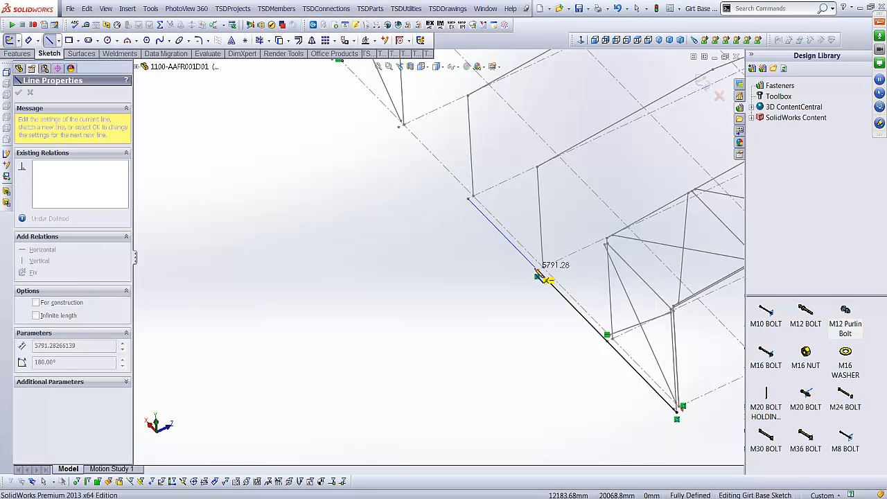
pyautogui.click(703, 83)
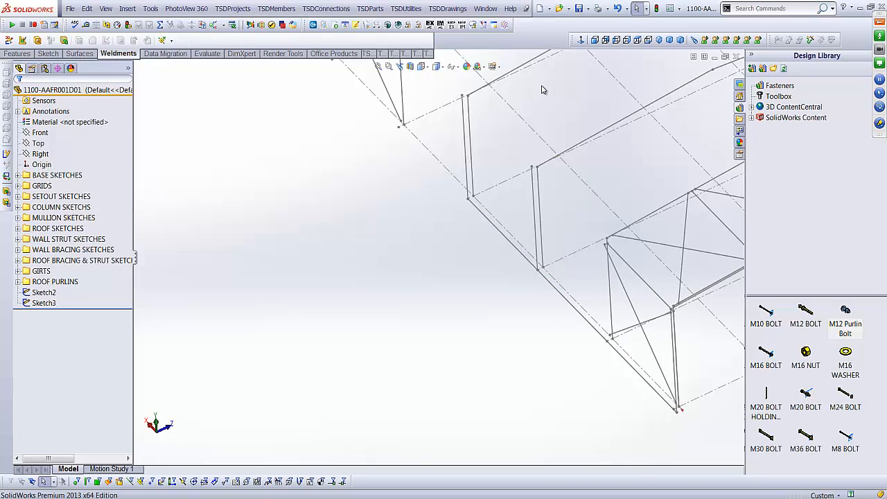
pyautogui.click(659, 39)
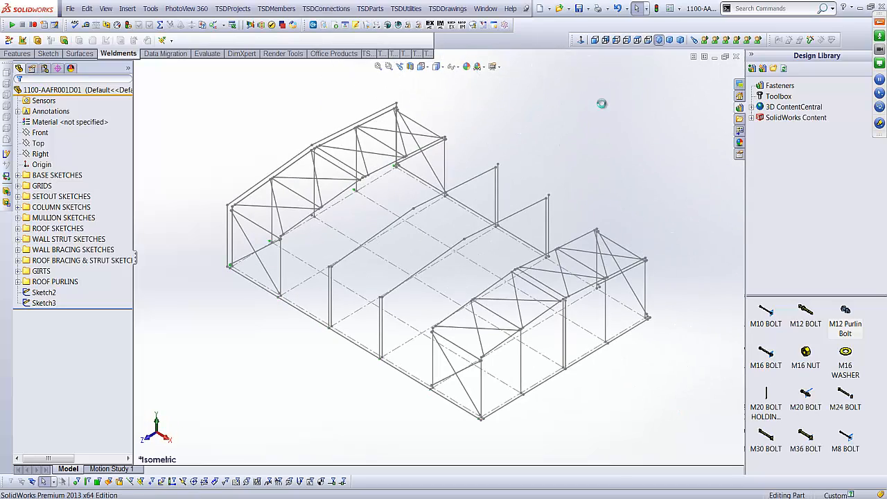
pyautogui.click(737, 58)
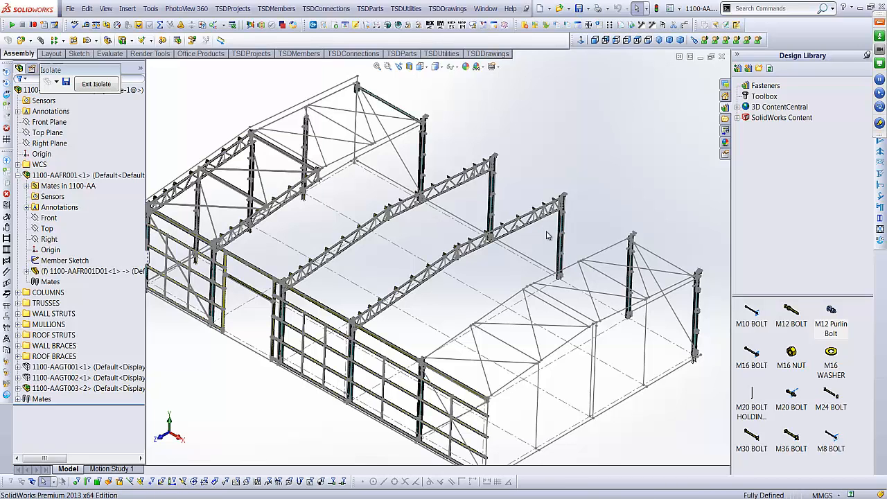
# - Copy the girt member 1100-AAGT003 onto the far wall bay, using its base line and vertical edge line as sketch segments
pyautogui.click(281, 10)
pyautogui.click(287, 38)
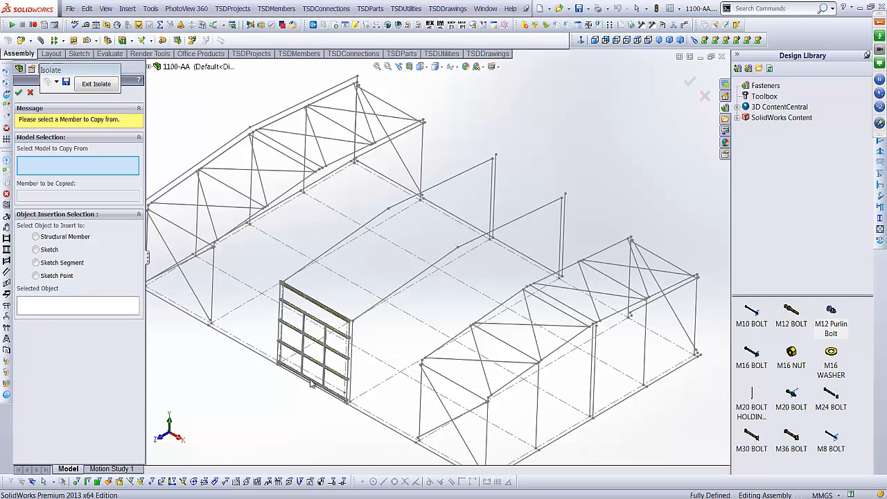
pyautogui.click(312, 382)
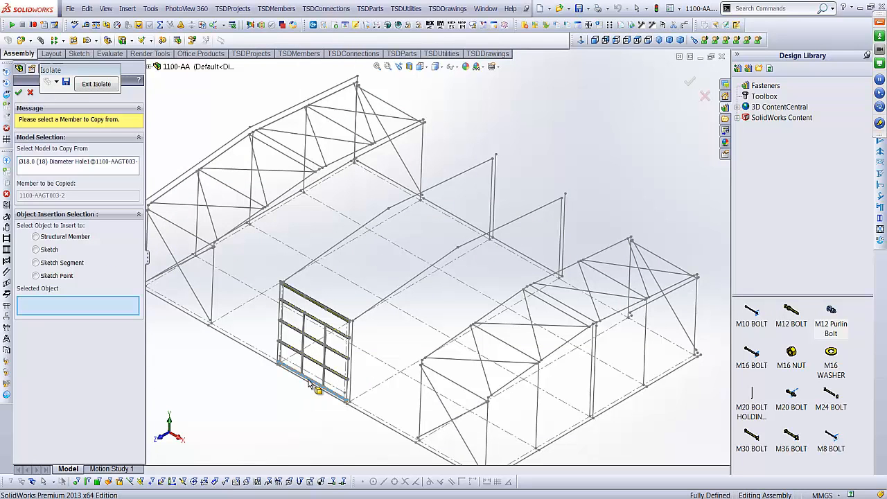
pyautogui.click(527, 261)
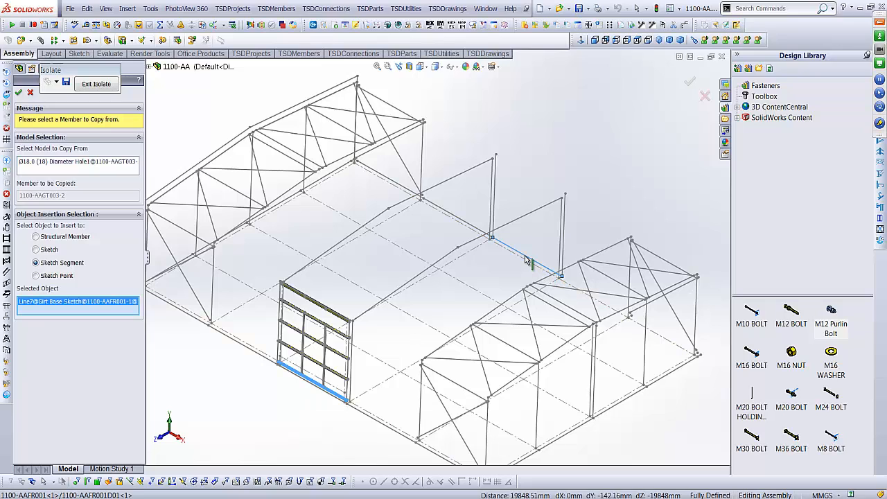
pyautogui.click(563, 239)
pyautogui.click(690, 81)
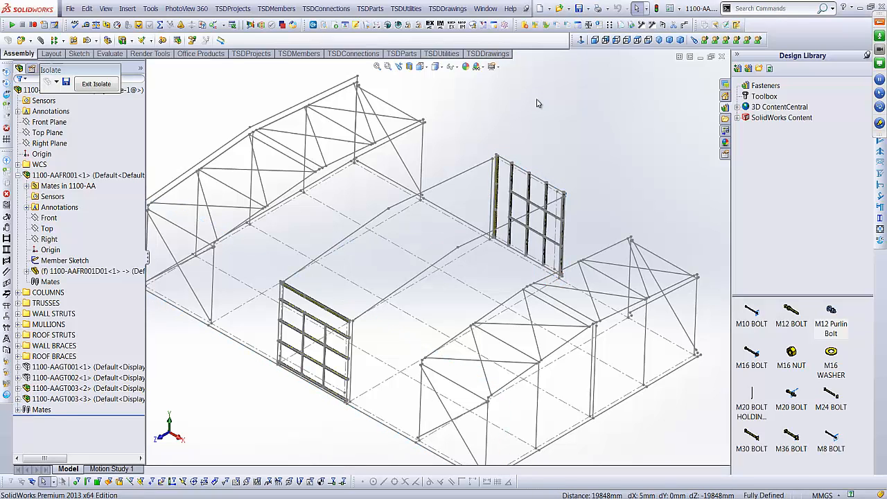
# - Delete the copied girt member from the far wall bay
pyautogui.click(276, 9)
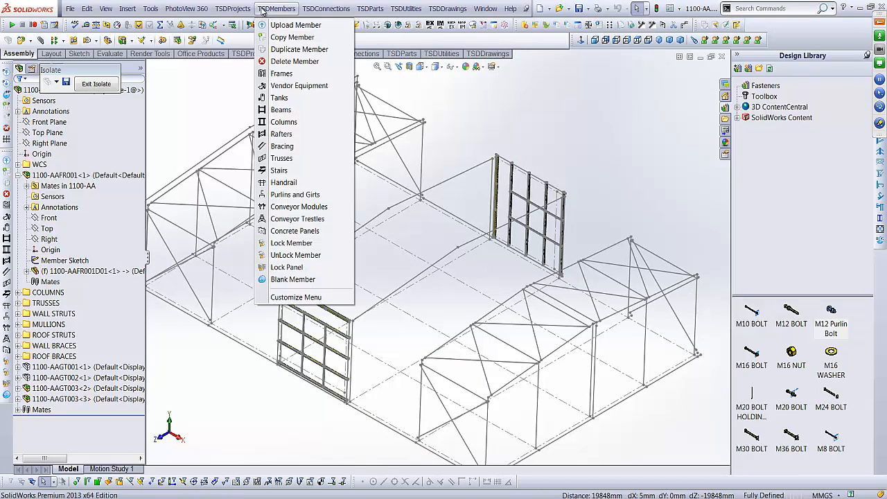
pyautogui.click(280, 65)
pyautogui.click(513, 180)
pyautogui.click(690, 80)
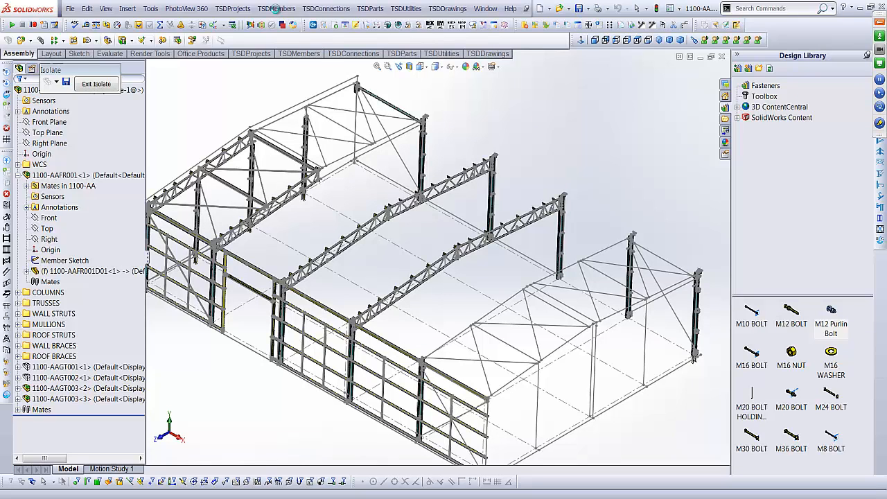
# - Duplicate the girt member 1100-AAGT003 onto the far wall bay, using its base line as the sketch segment, and save the assembly
pyautogui.click(276, 9)
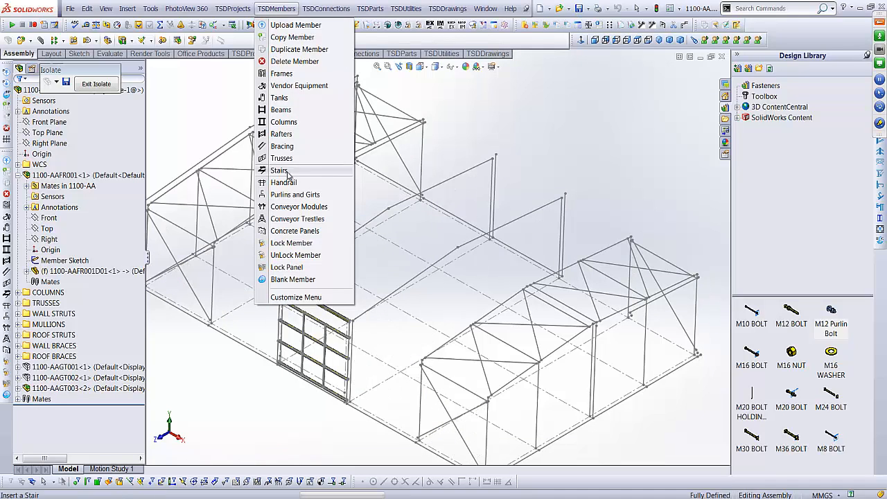
pyautogui.click(307, 50)
pyautogui.click(307, 300)
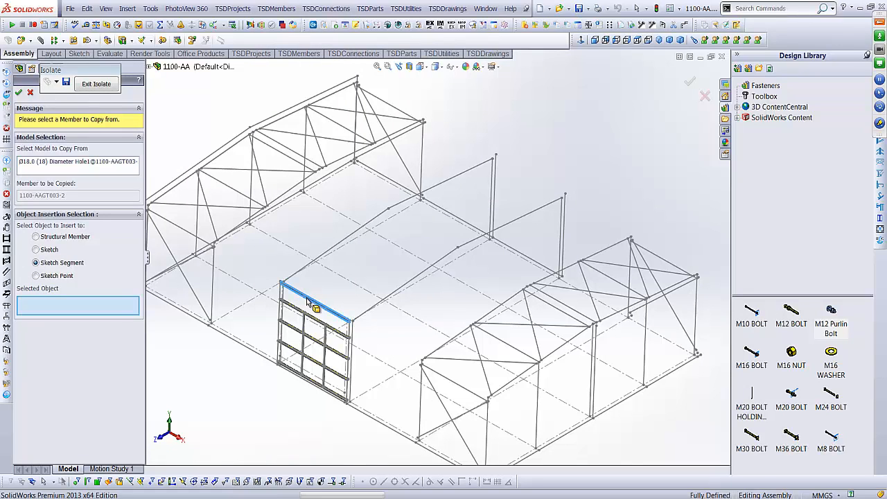
pyautogui.click(513, 250)
pyautogui.click(690, 80)
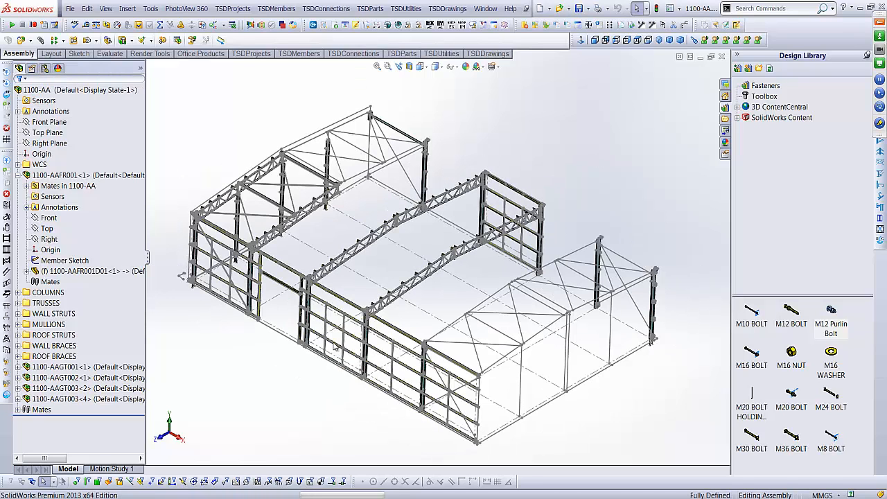
pyautogui.scroll(-3, 267, 317)
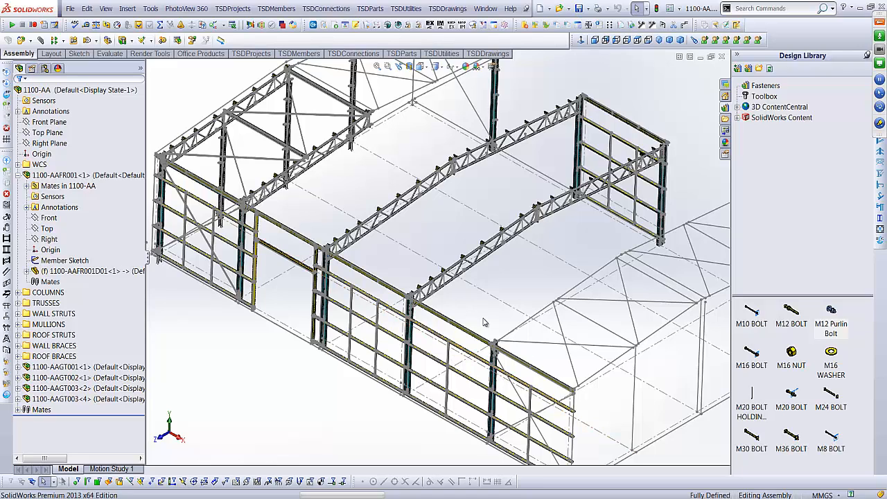
pyautogui.click(579, 9)
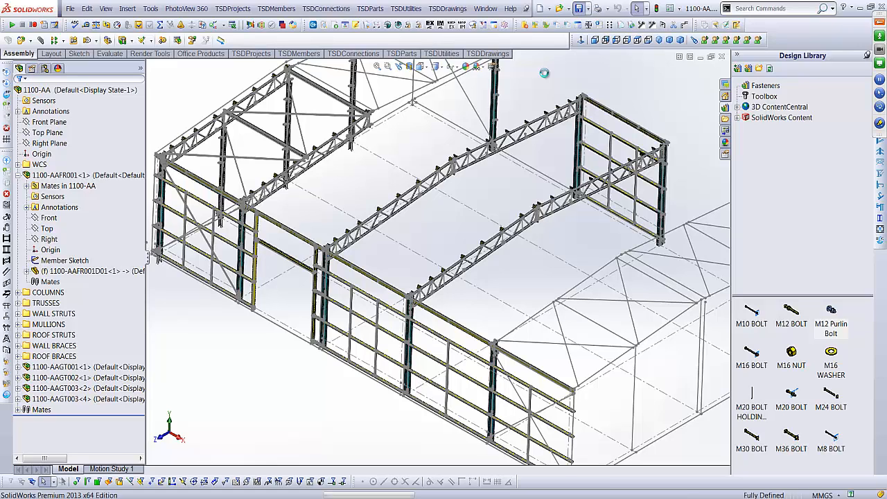
# - Create the purlin drawings with the All Girts filter and close the drawing selection
pyautogui.click(447, 9)
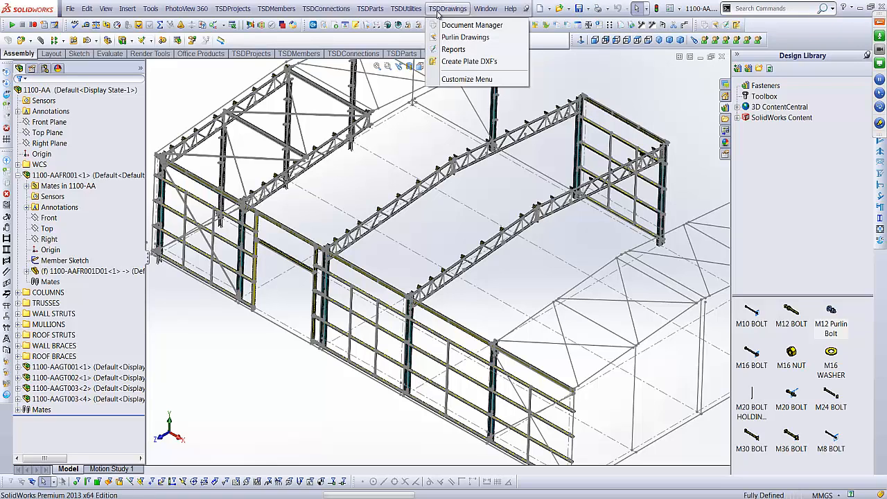
pyautogui.click(497, 39)
pyautogui.click(45, 172)
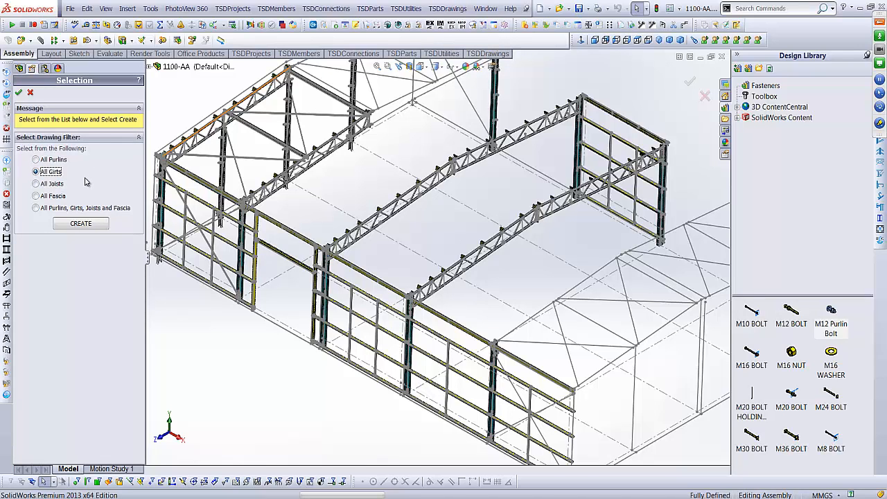
pyautogui.click(85, 225)
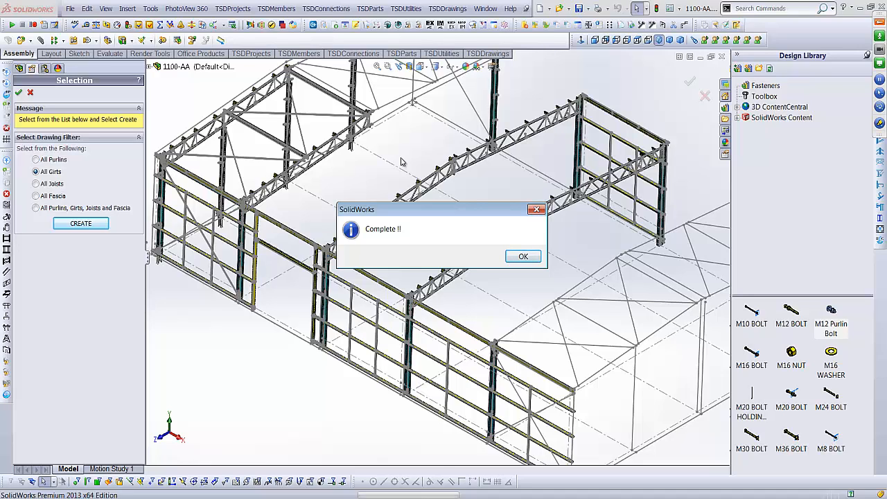
pyautogui.click(525, 257)
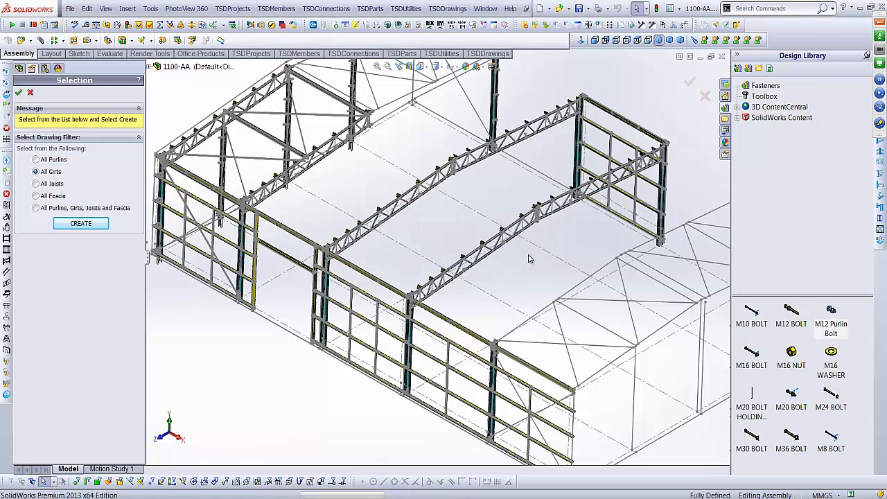
pyautogui.click(29, 92)
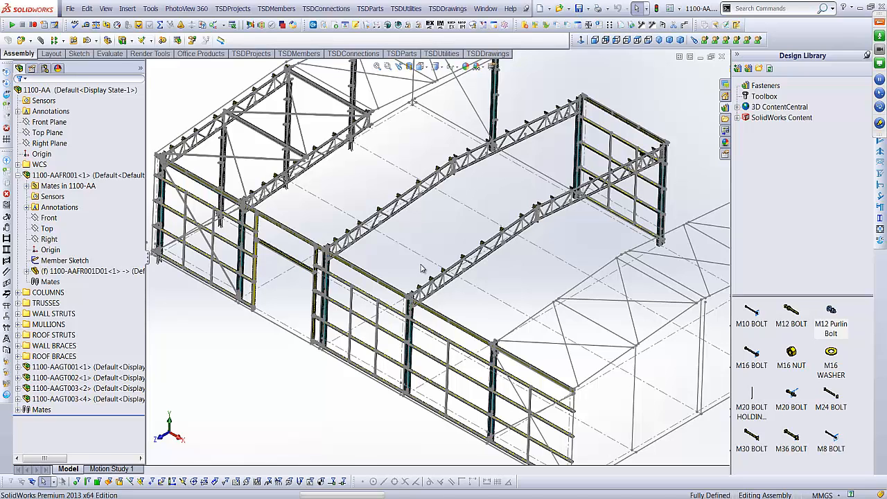
pyautogui.scroll(-2, 547, 441)
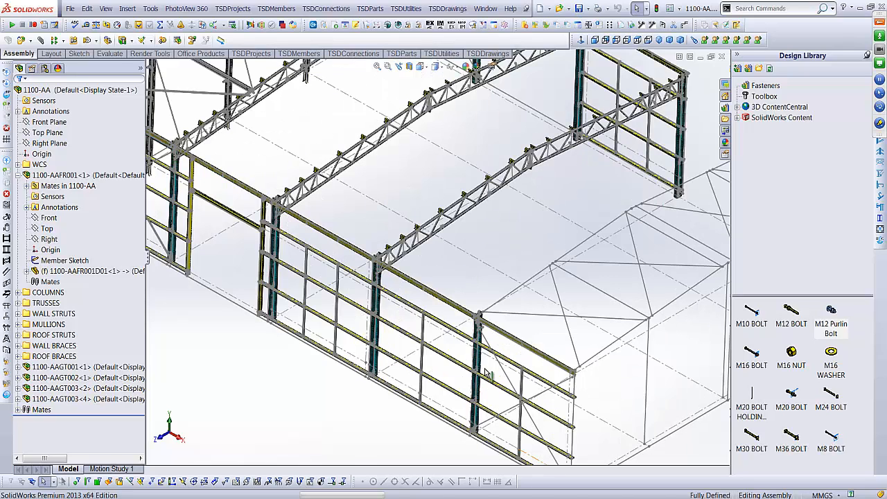
pyautogui.scroll(-3, 494, 372)
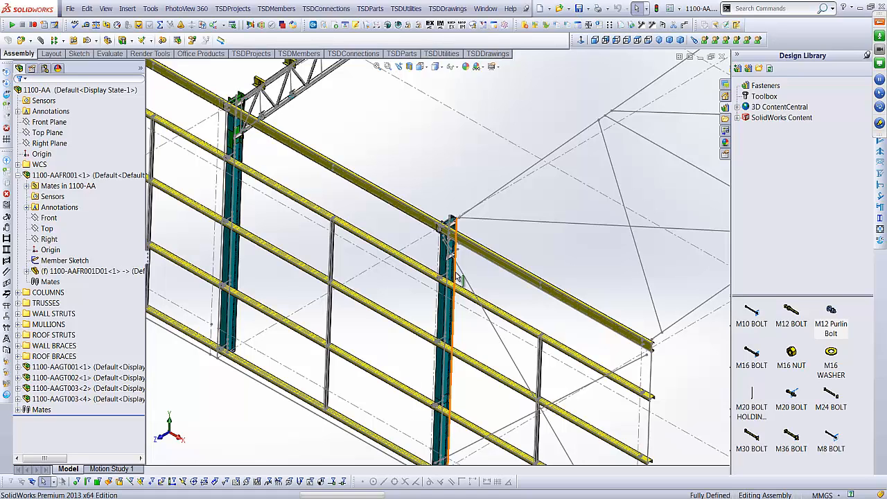
pyautogui.click(277, 9)
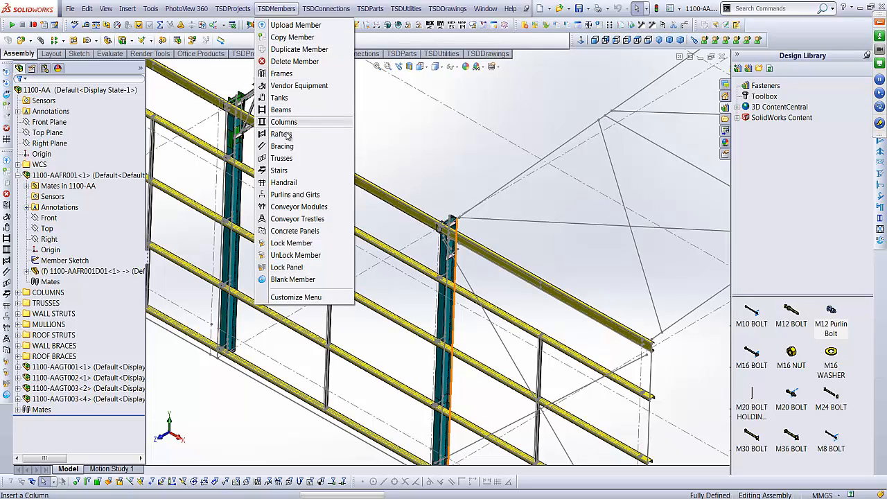
pyautogui.click(290, 194)
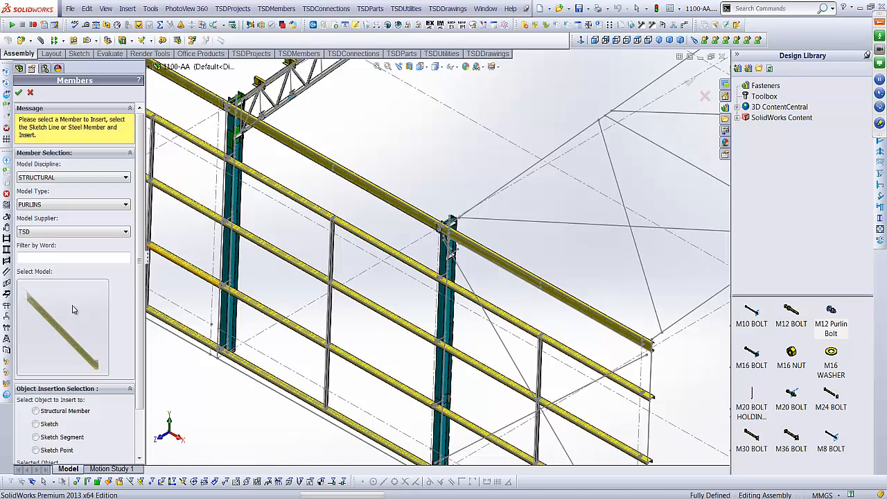
pyautogui.click(31, 94)
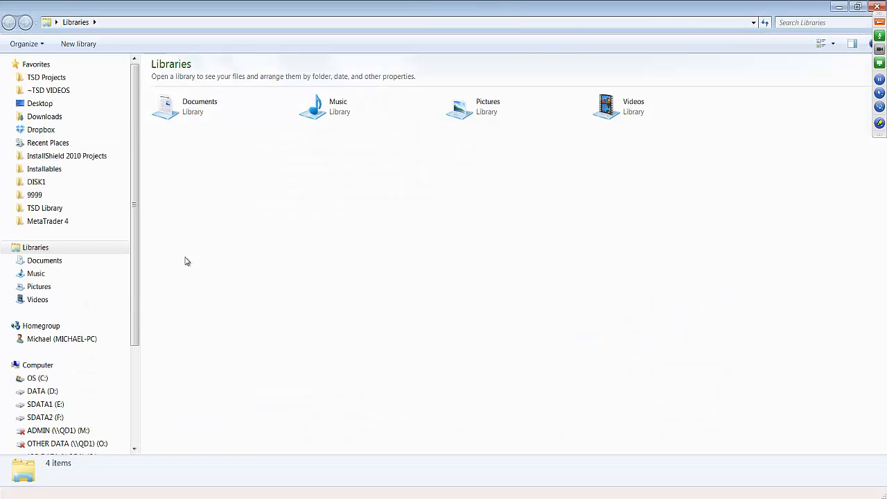
# - Switch to Windows Explorer and open the folder D:\2013\TSD Library\Member Library\PICTURES
pyautogui.click(68, 378)
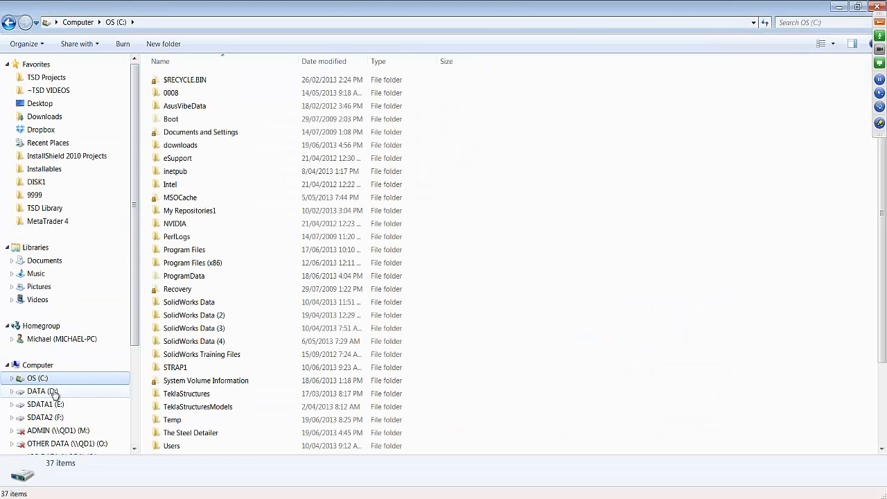
pyautogui.click(68, 391)
pyautogui.doubleClick(192, 92)
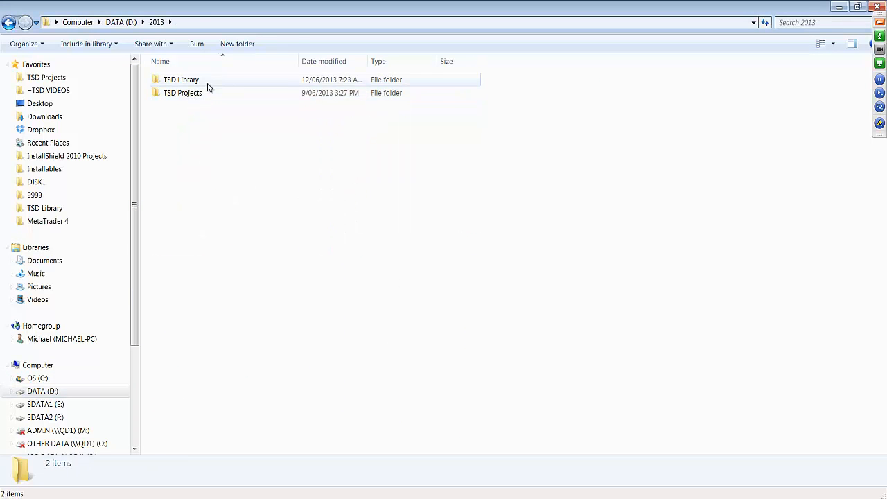
pyautogui.doubleClick(206, 86)
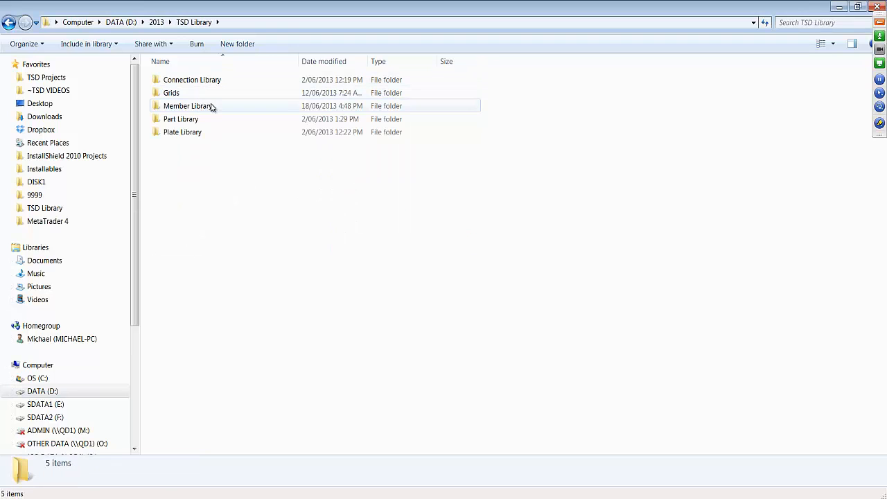
pyautogui.doubleClick(214, 107)
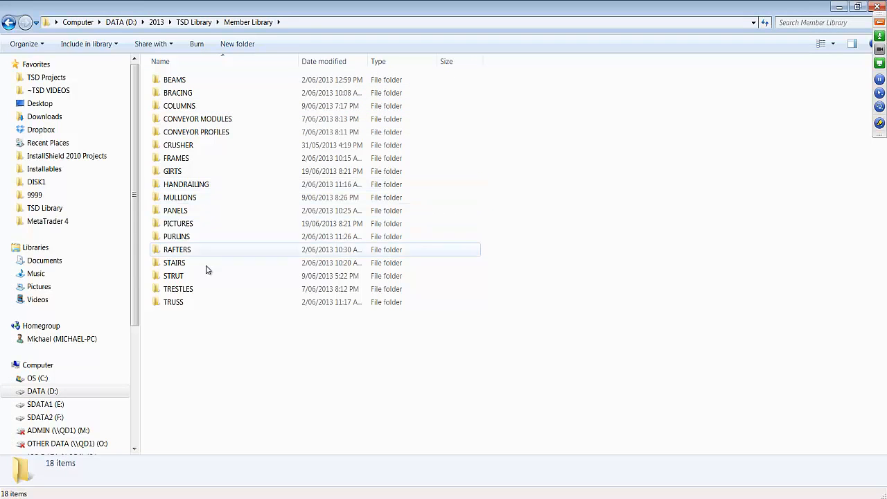
pyautogui.click(210, 229)
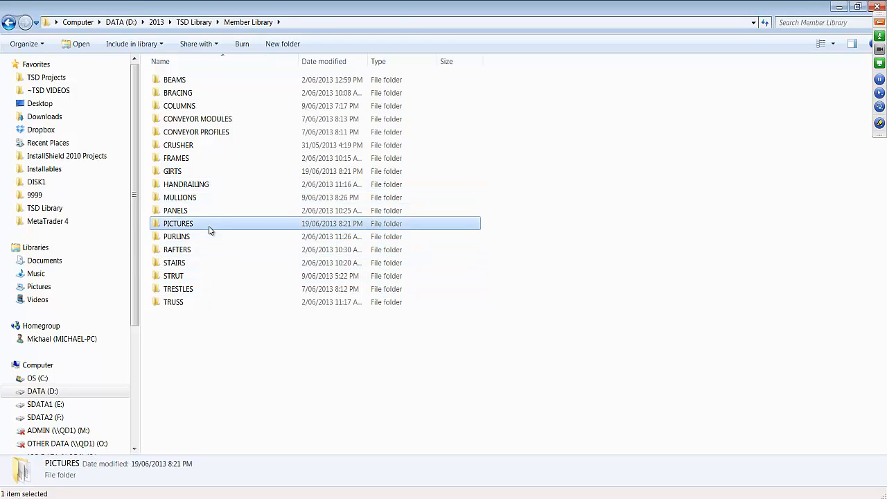
pyautogui.doubleClick(211, 229)
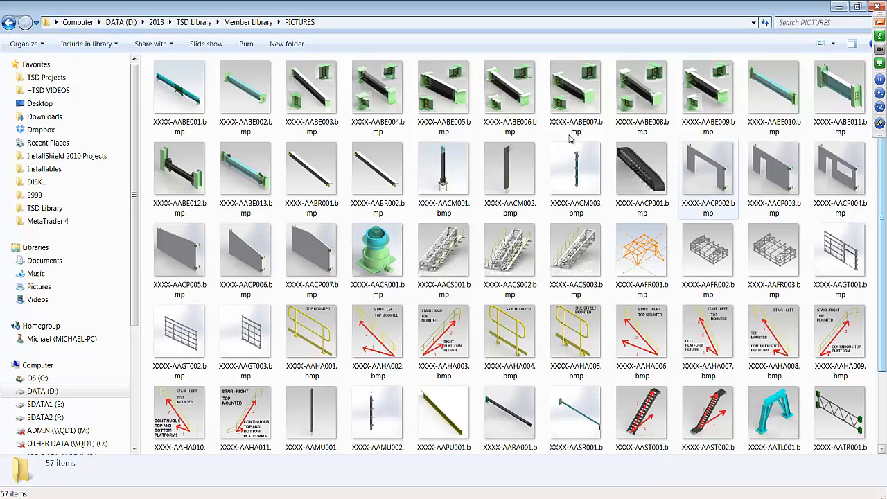
# - Open the girt thumbnail XXXX-AAGT003.bmp for editing in Paint
pyautogui.click(251, 335)
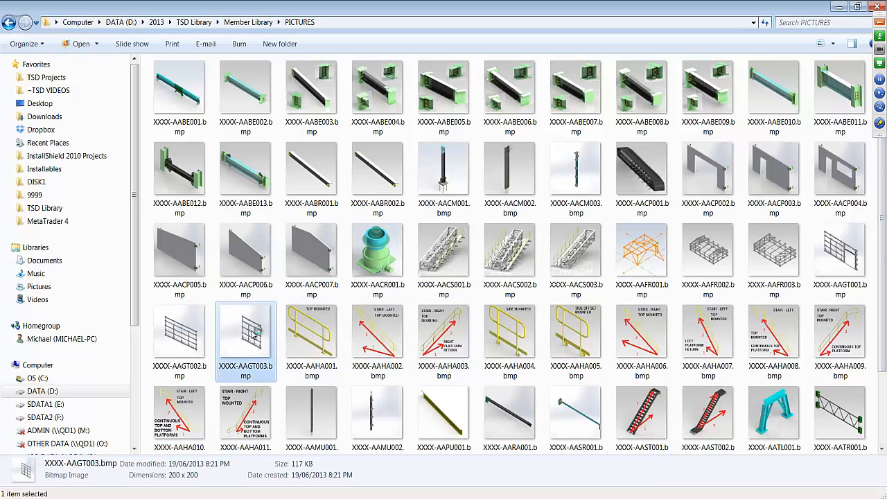
pyautogui.rightClick(252, 335)
pyautogui.click(291, 189)
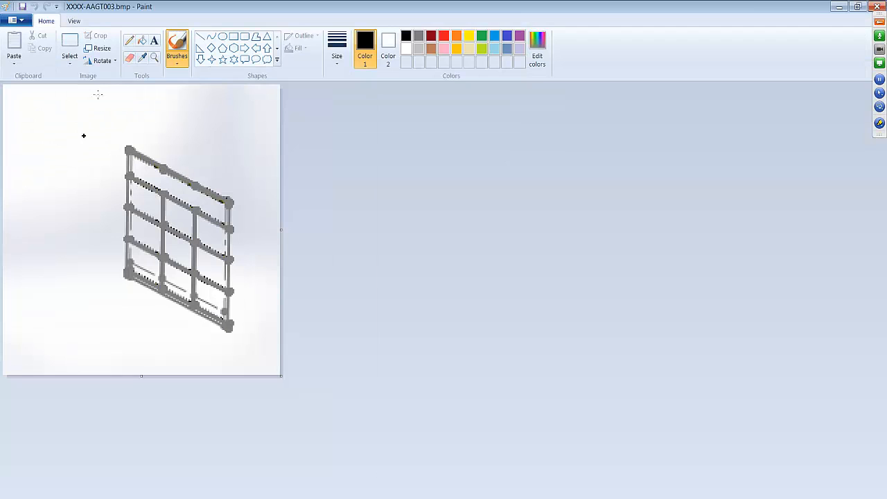
# - Add the text C15012 above the girt frame in the picture, save and close it, and return to SolidWorks
pyautogui.click(154, 41)
pyautogui.click(51, 115)
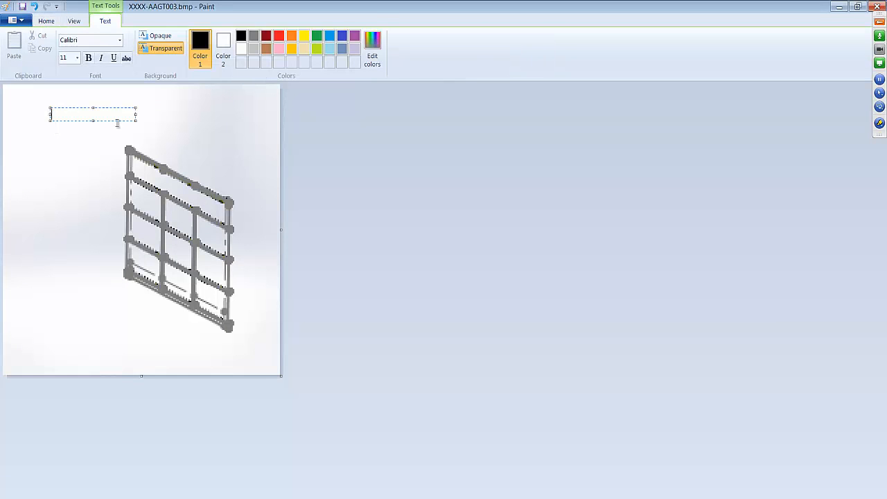
pyautogui.write('C150')
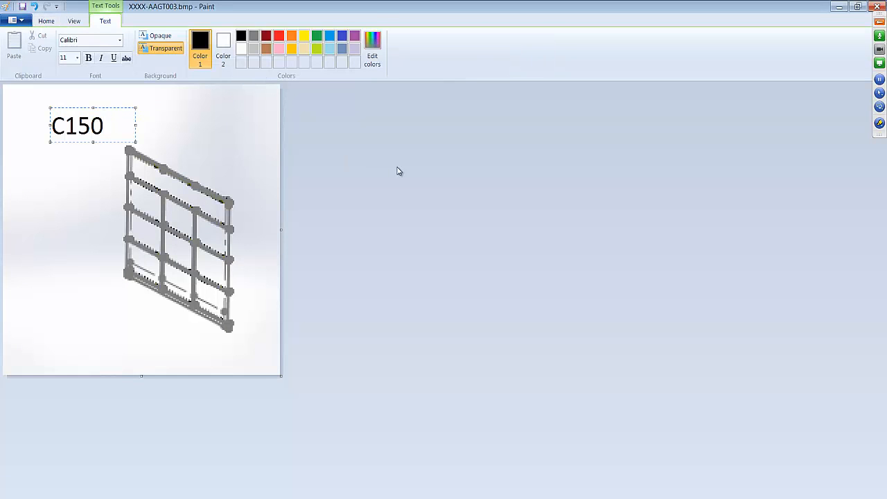
pyautogui.write('12')
pyautogui.click(271, 154)
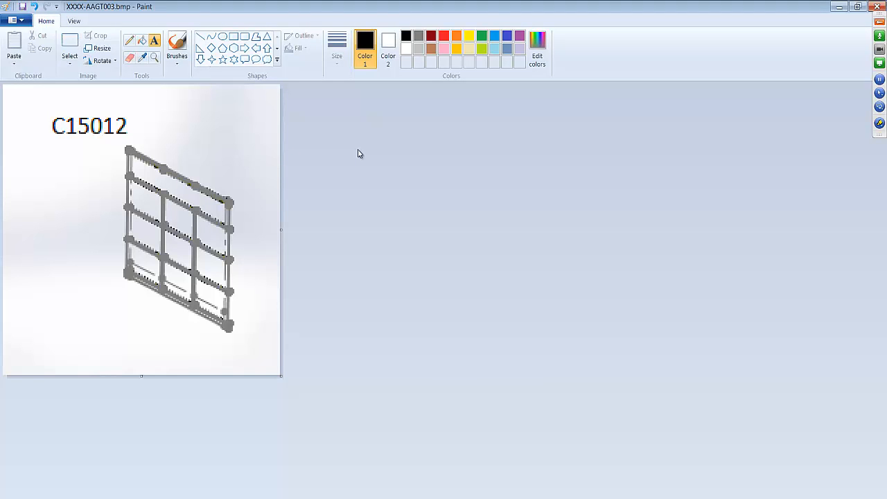
pyautogui.click(877, 6)
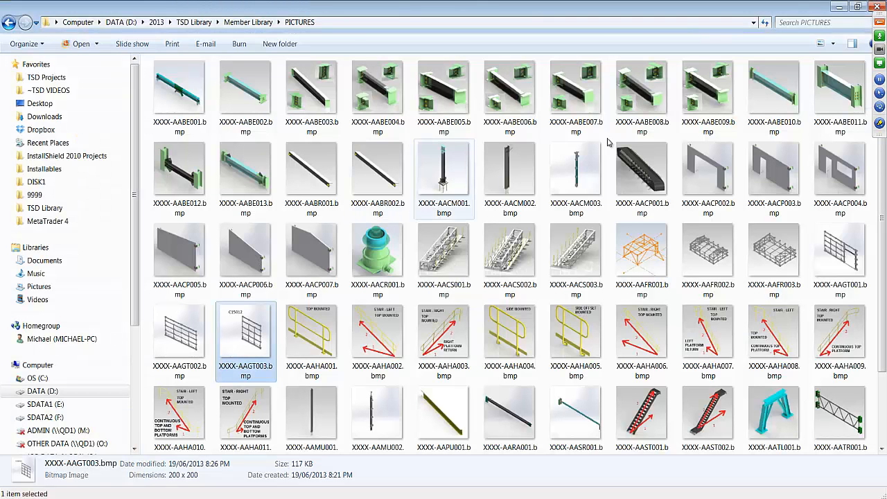
pyautogui.click(877, 6)
# - Check the library thumbnails of the structural GIRTS models from supplier TSD, without inserting a member
pyautogui.click(280, 10)
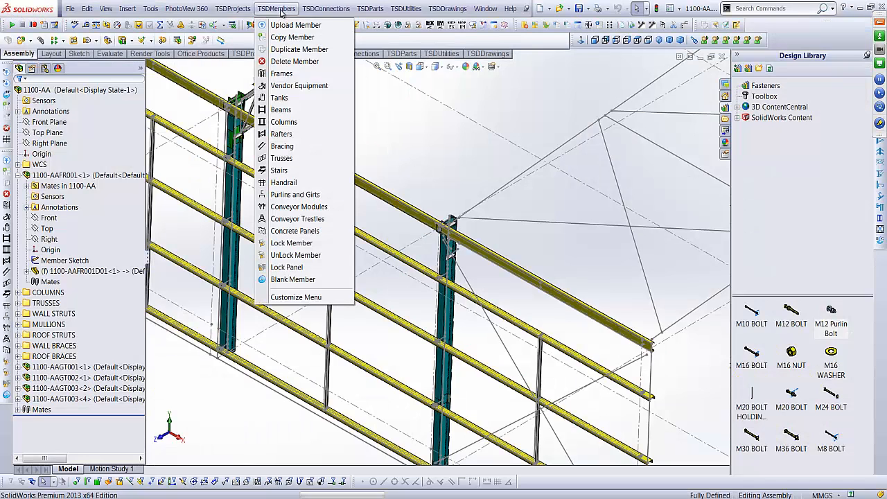
pyautogui.click(291, 194)
pyautogui.click(48, 205)
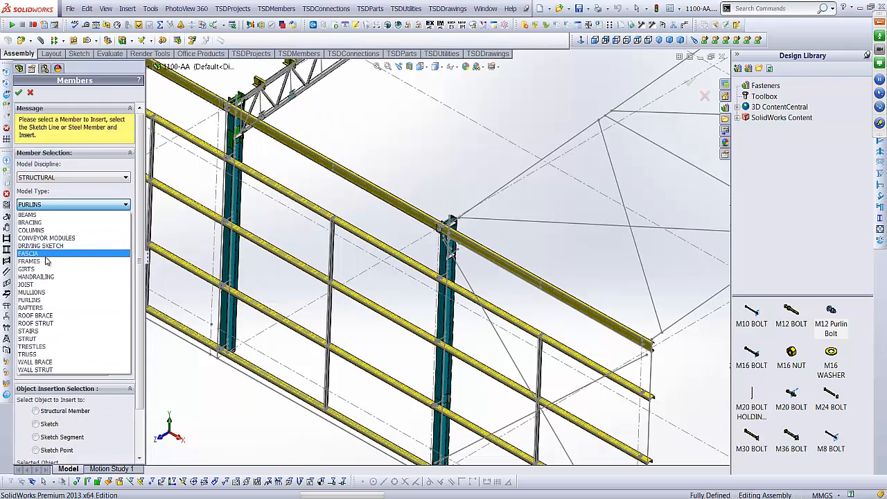
pyautogui.click(46, 269)
pyautogui.click(62, 231)
pyautogui.click(59, 240)
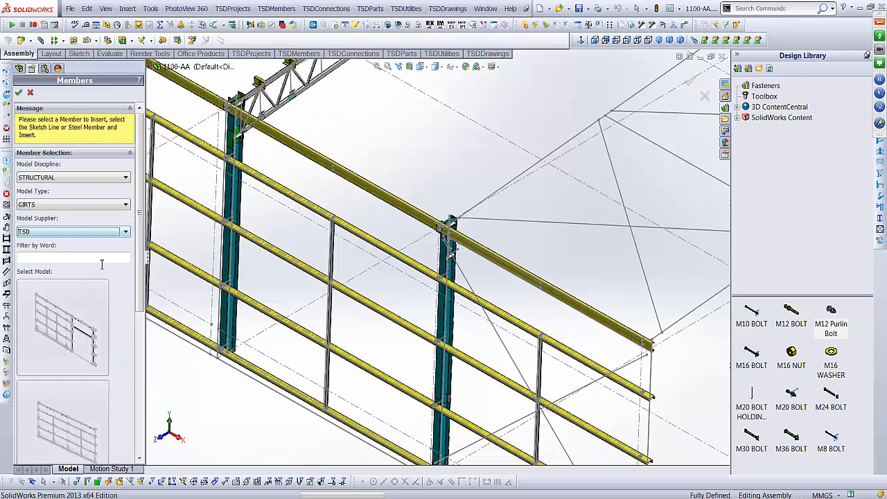
pyautogui.scroll(-5, 69, 249)
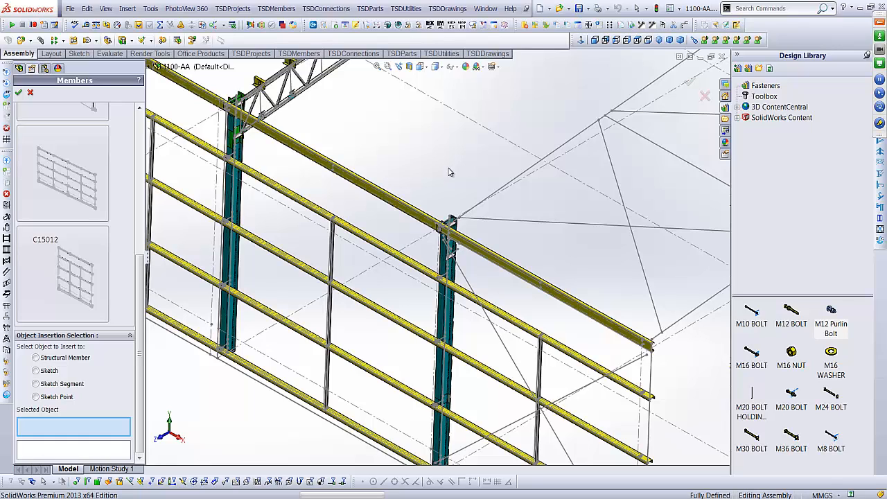
pyautogui.click(30, 92)
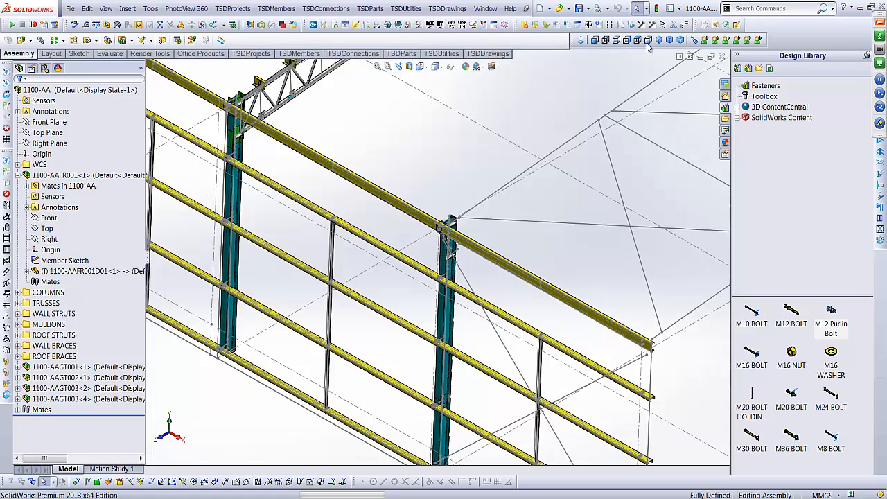
# - Set the fourth bay's spacing along the long wall to 8M in the Grid Sketch of 1100-AAFR001D01 and rebuild the assembly
pyautogui.hotkey('ctrl', '5')
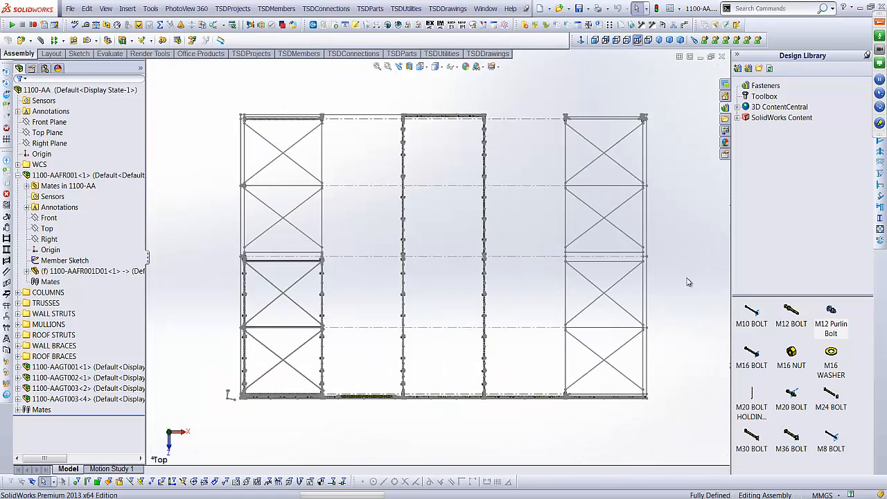
pyautogui.scroll(-2, 697, 280)
pyautogui.scroll(1, 697, 275)
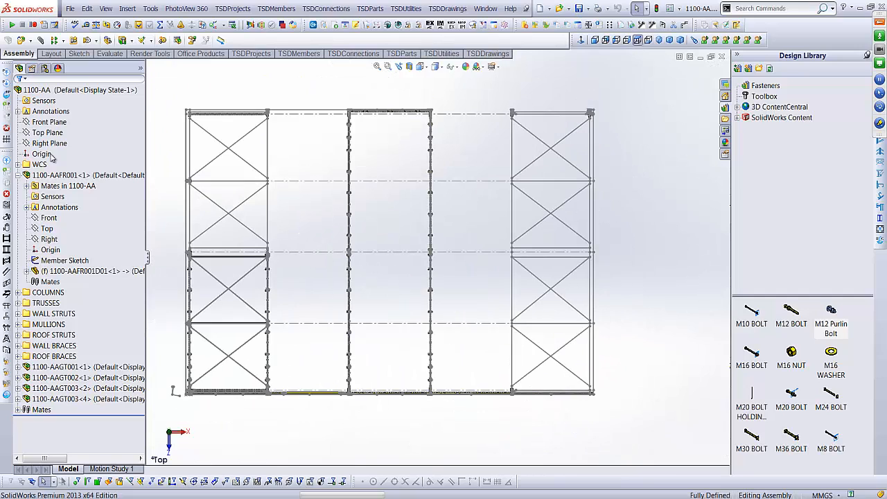
pyautogui.click(27, 272)
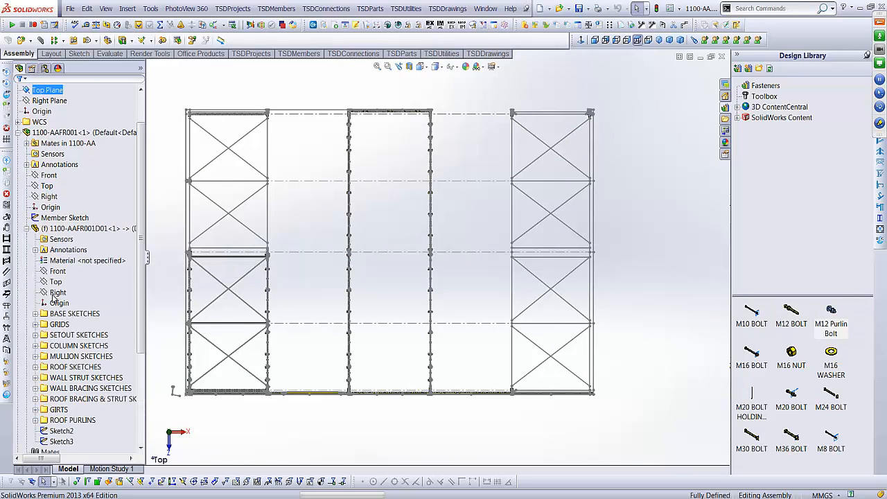
pyautogui.click(36, 315)
pyautogui.click(76, 334)
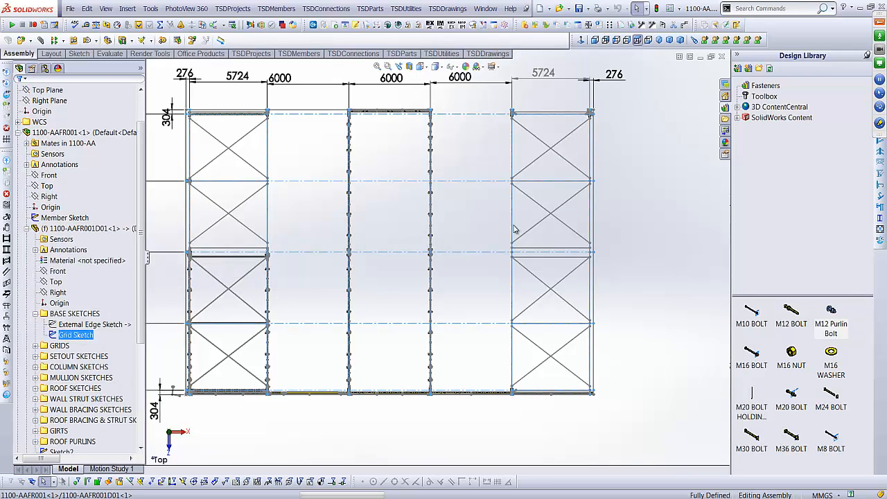
pyautogui.doubleClick(461, 77)
pyautogui.write('8M')
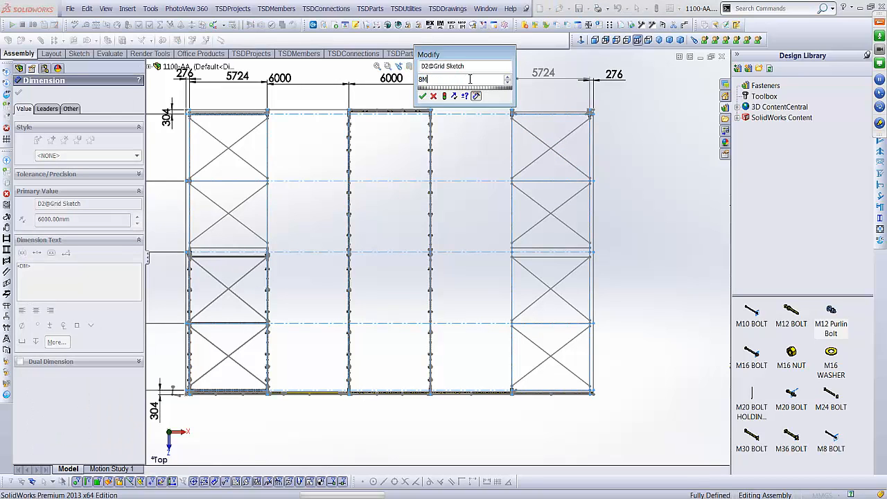
pyautogui.press('Escape')
pyautogui.press('Escape')
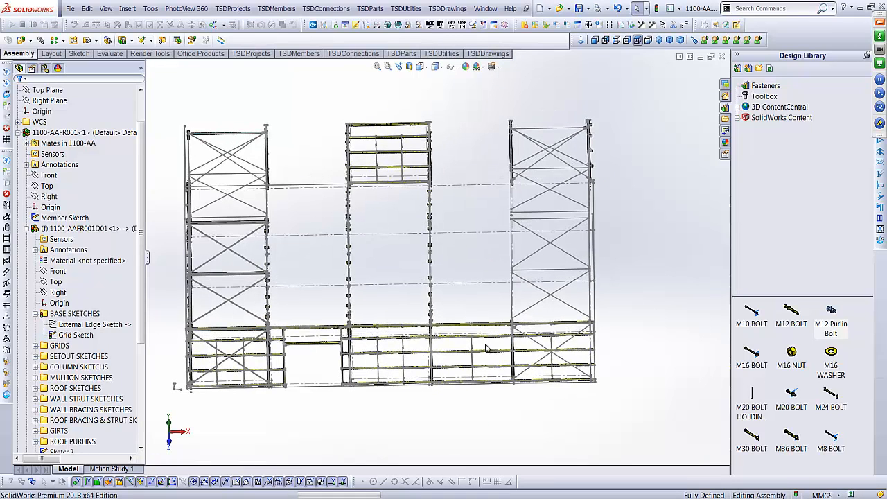
pyautogui.scroll(-3, 485, 349)
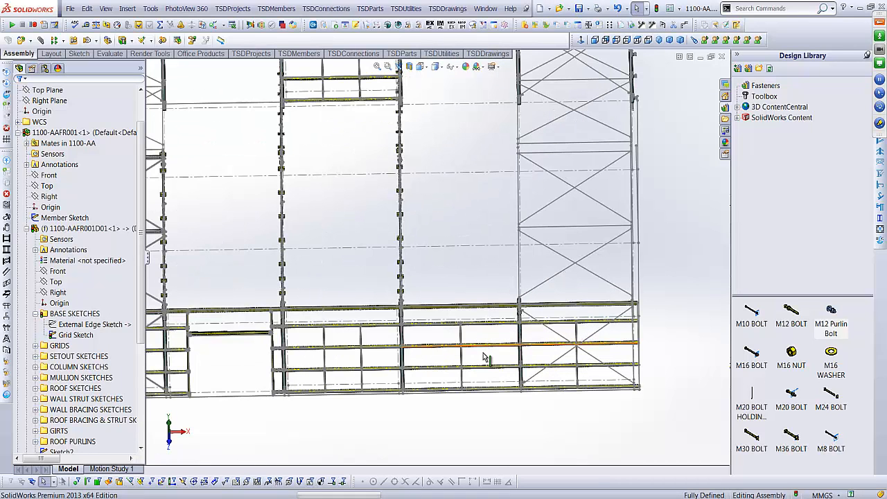
pyautogui.hotkey('ctrl', 'b')
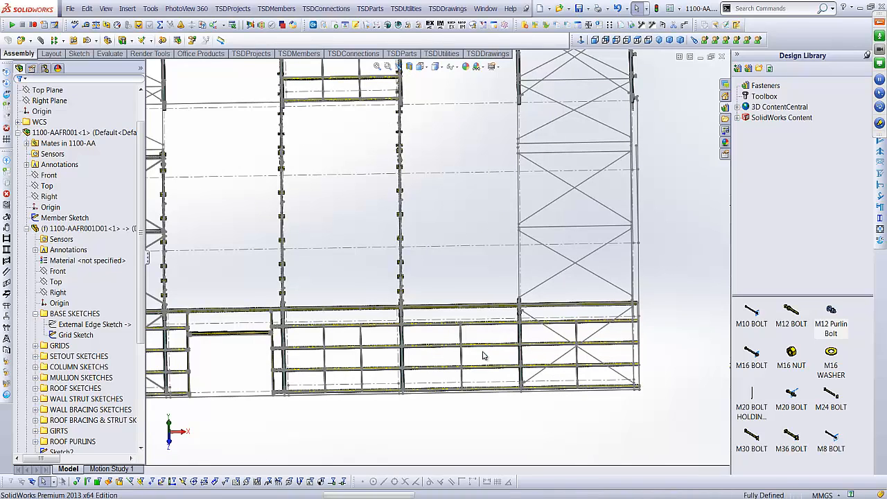
# - Examine how the girts and columns of the long wall fit the resized fourth bay, and view the whole frame isometrically
pyautogui.scroll(-2, 483, 354)
pyautogui.scroll(-3, 484, 355)
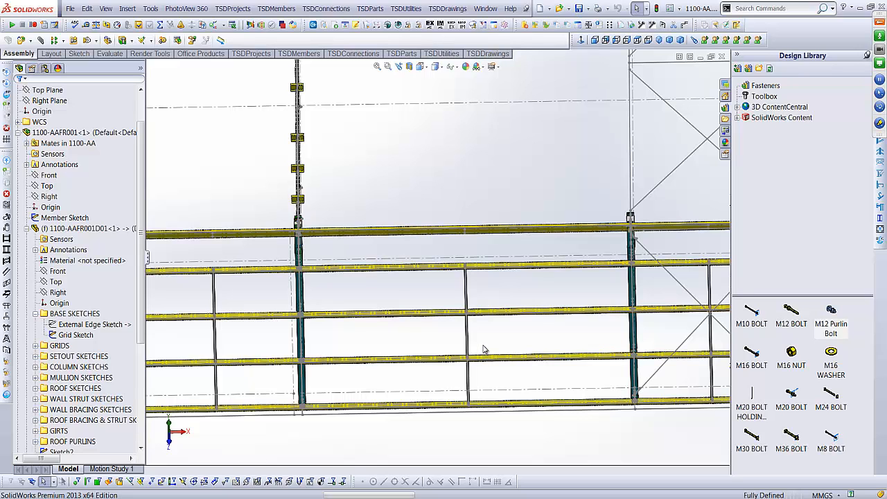
pyautogui.scroll(3, 483, 351)
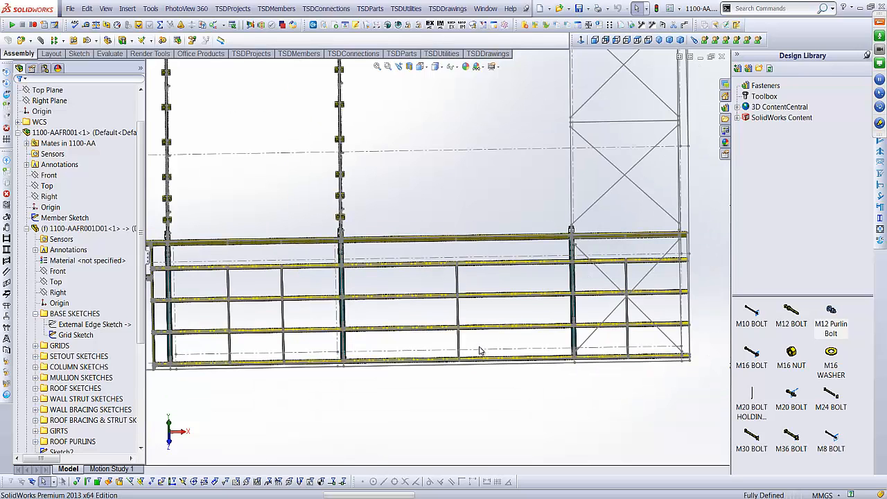
pyautogui.scroll(1, 432, 168)
pyautogui.scroll(1, 422, 153)
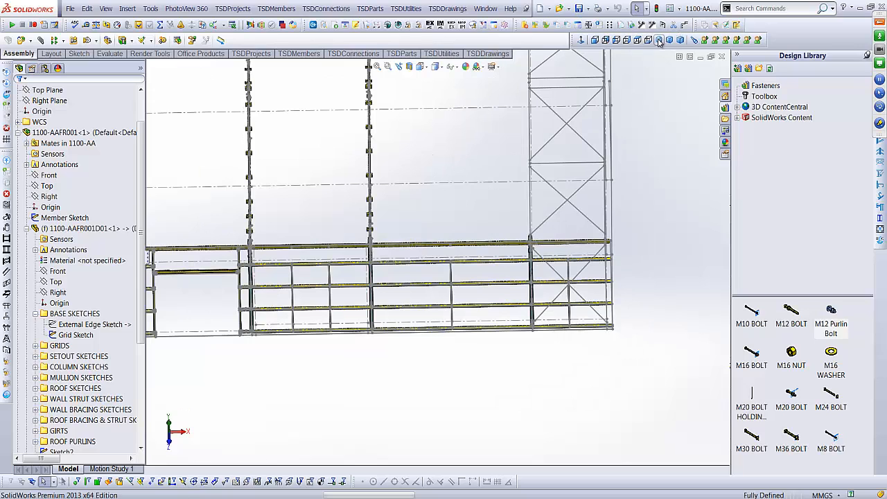
pyautogui.hotkey('ctrl', '7')
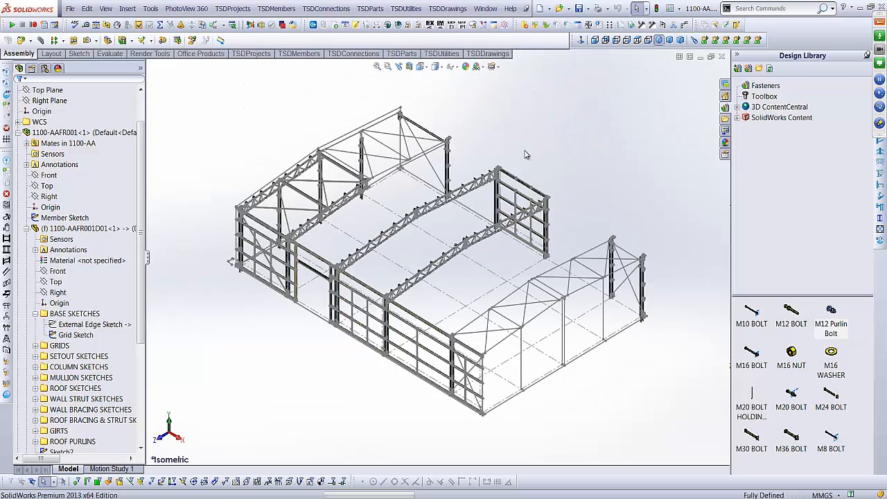